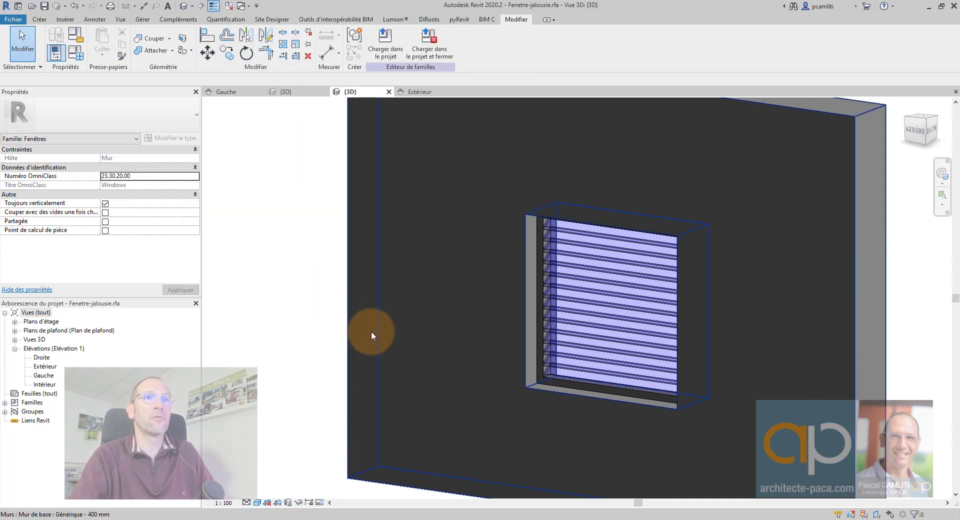
# Step: Set the window family's Hauteur to 1500 and Largeur to 500 in the family types
pyautogui.keyDown('shift'); pyautogui.moveTo(370, 331); pyautogui.dragTo(143, 69, button='middle'); pyautogui.keyUp('shift')
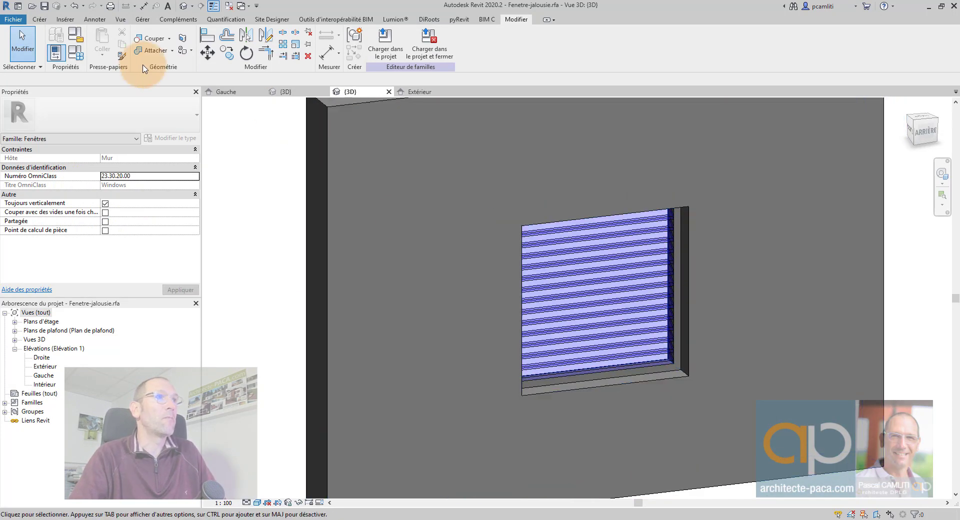
pyautogui.click(75, 36)
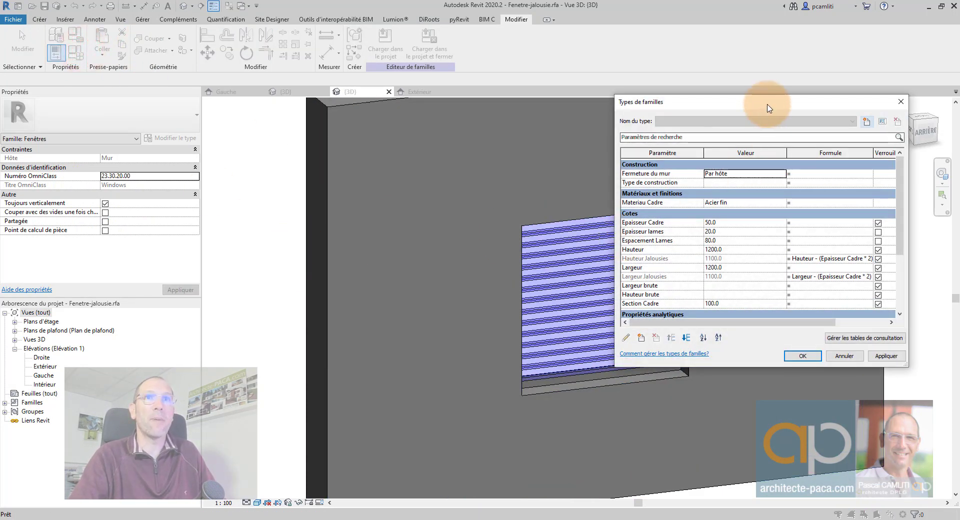
pyautogui.moveTo(768, 107); pyautogui.dragTo(285, 113)
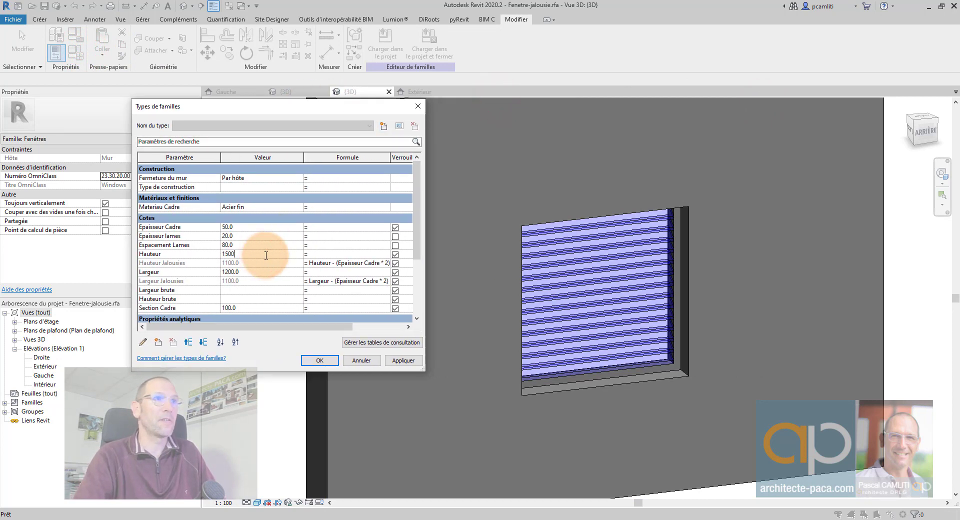
pyautogui.click(433, 357)
pyautogui.click(413, 361)
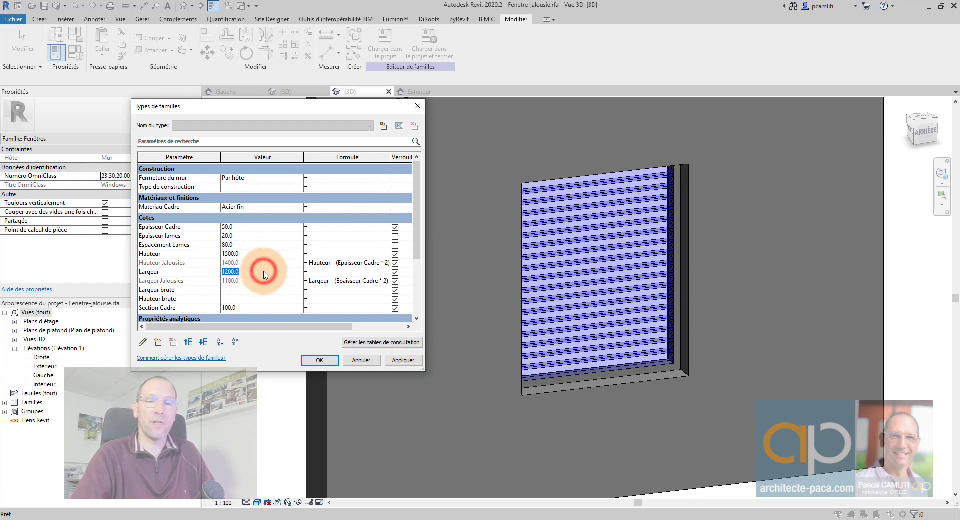
pyautogui.click(423, 384)
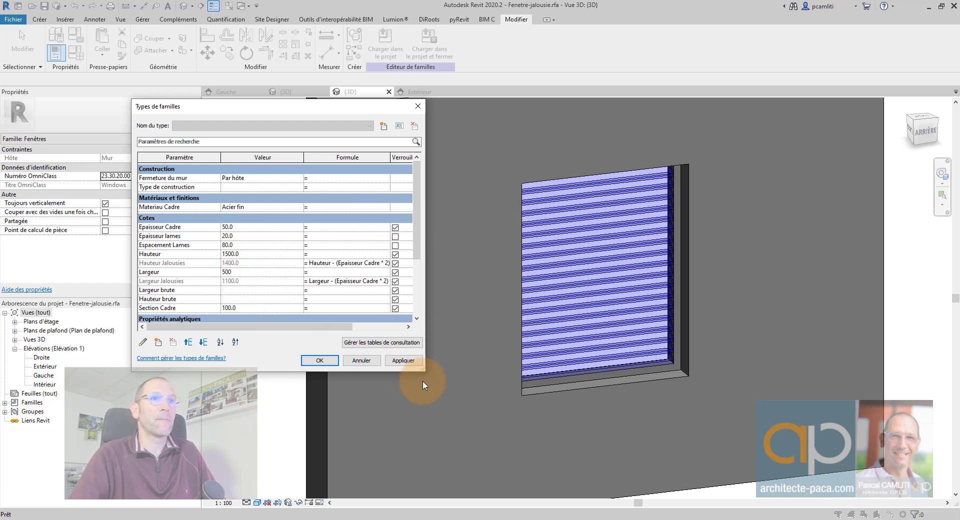
pyautogui.click(413, 362)
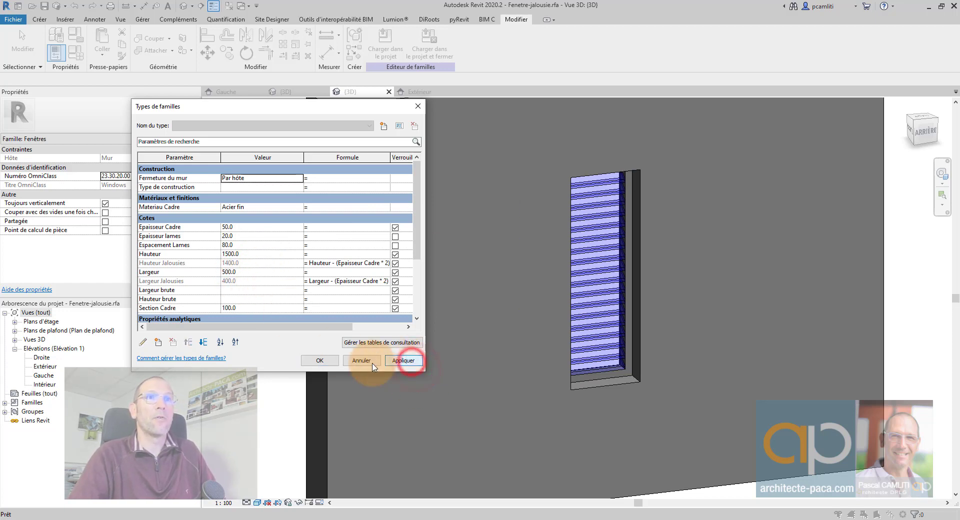
pyautogui.click(320, 359)
# Step: Set the window's Epaisseur lames to 15, and try Epaisseur Cadre at 70 and at another thickness
pyautogui.scroll(5, 572, 352)
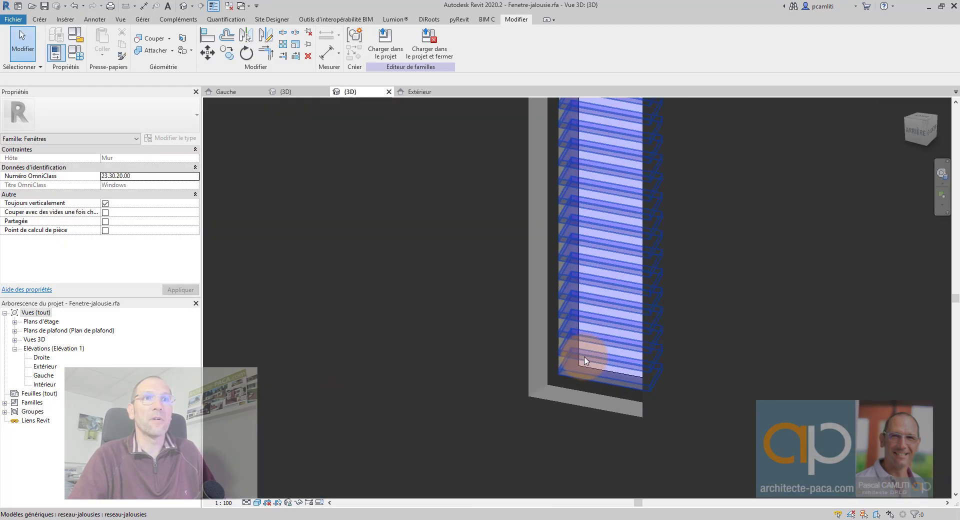
pyautogui.scroll(-2, 520, 400)
pyautogui.moveTo(540, 334)
pyautogui.keyDown('shift'); pyautogui.mouseDown(button='middle')
pyautogui.moveTo(566, 281)
pyautogui.moveTo(571, 292)
pyautogui.moveTo(546, 321)
pyautogui.mouseUp(button='middle'); pyautogui.keyUp('shift')
pyautogui.scroll(-1, 573, 296)
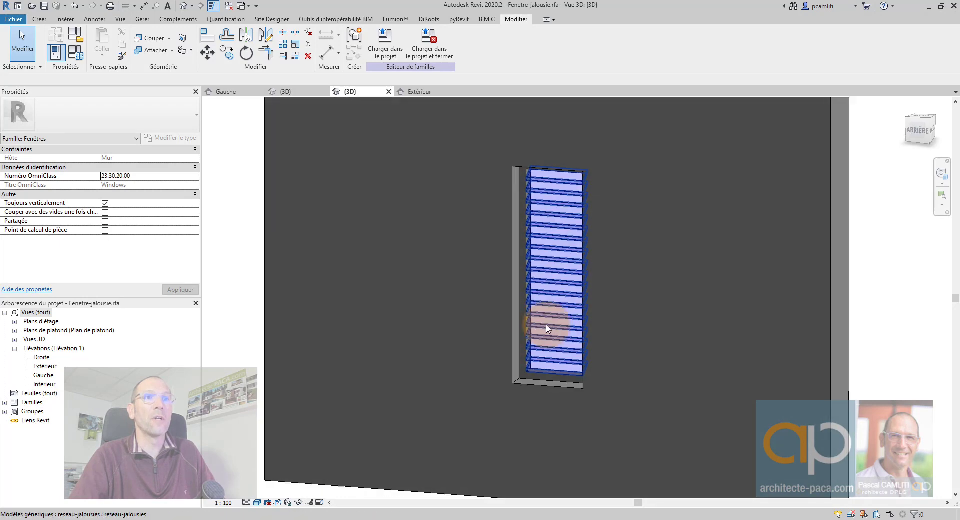
pyautogui.click(70, 53)
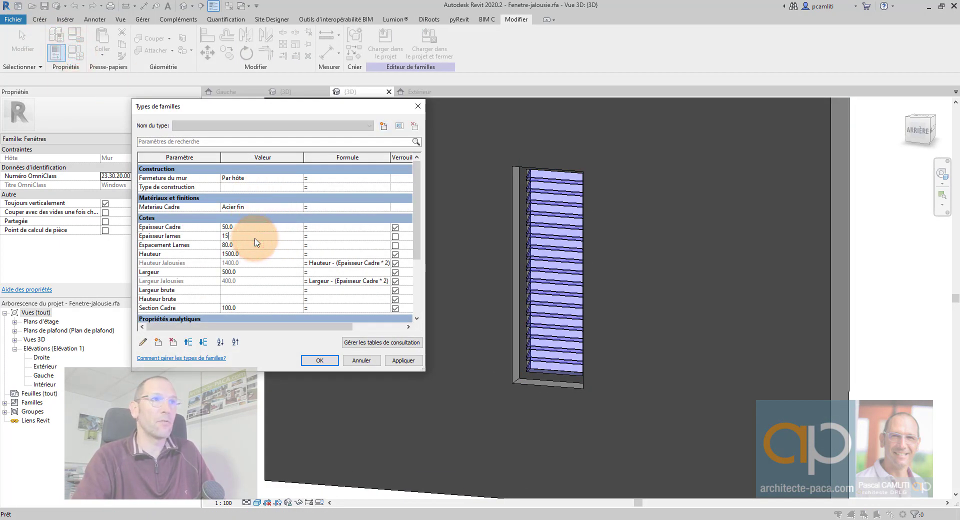
pyautogui.click(409, 363)
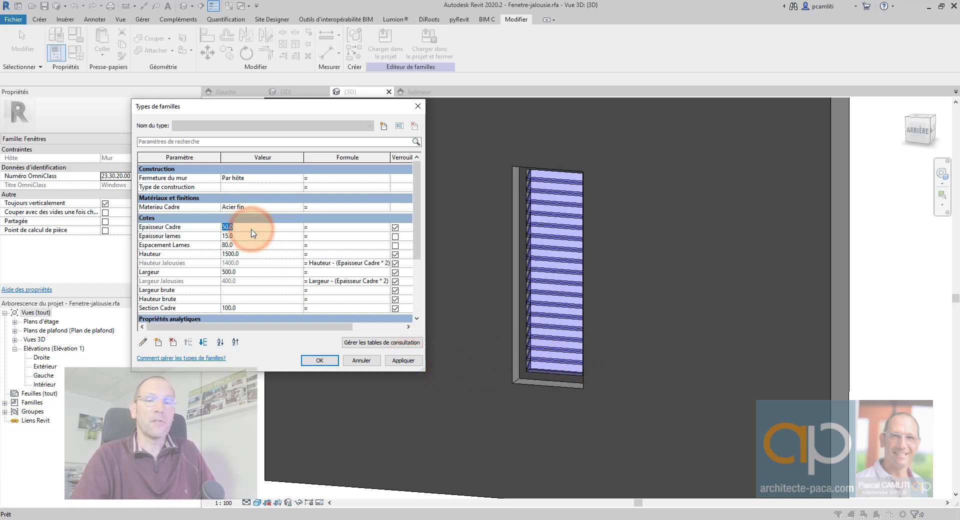
pyautogui.click(415, 363)
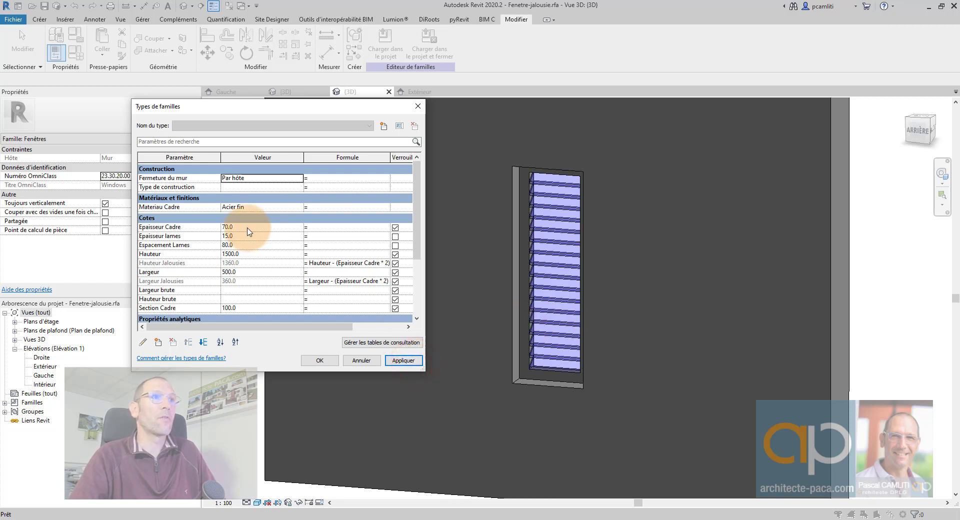
pyautogui.click(413, 361)
pyautogui.click(326, 360)
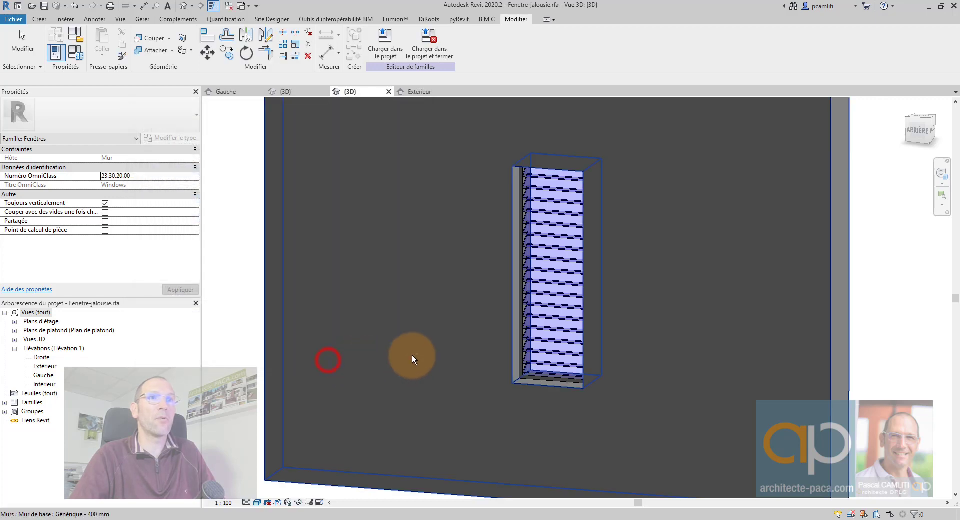
# Step: Close the inactive views and switch to the Gauche elevation of lame-jalousie-vitree.rfa
pyautogui.keyDown('shift'); pyautogui.moveTo(411, 355); pyautogui.dragTo(488, 359, button='middle'); pyautogui.keyUp('shift')
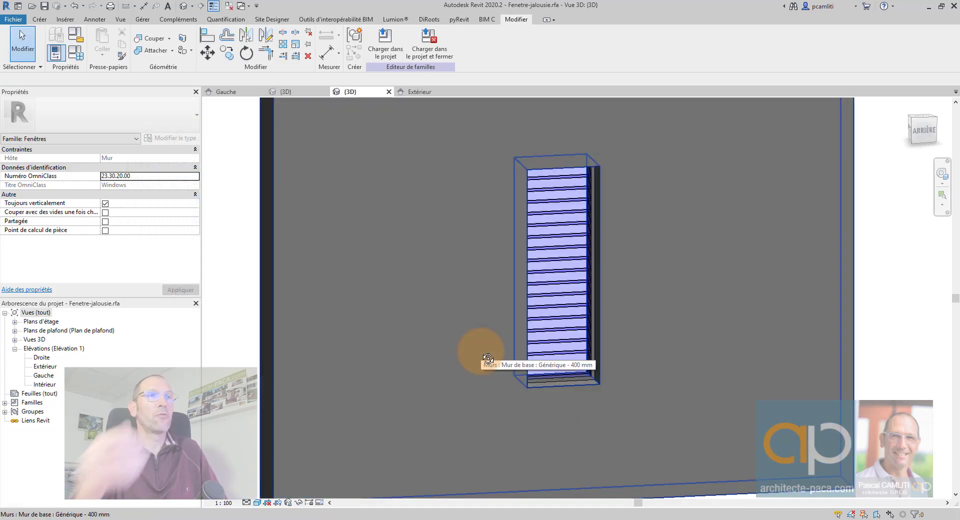
pyautogui.click(230, 7)
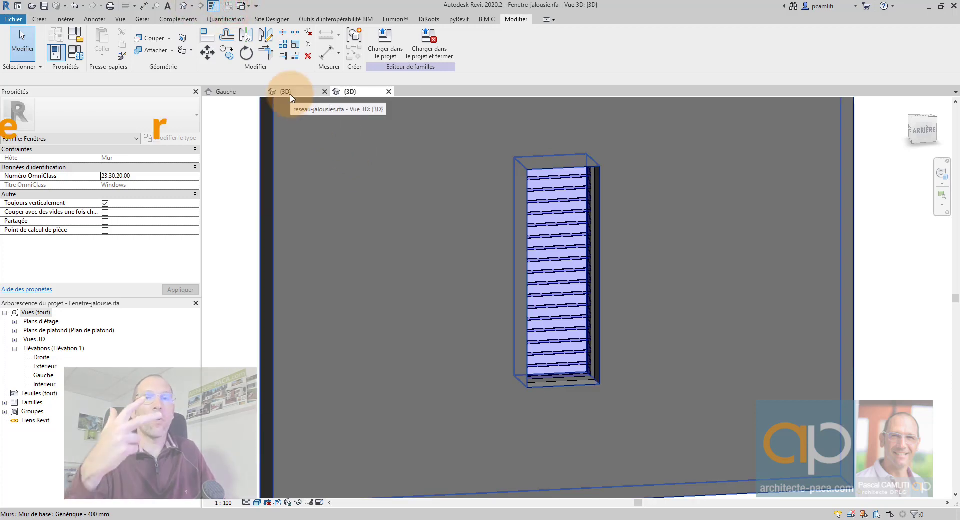
pyautogui.click(225, 91)
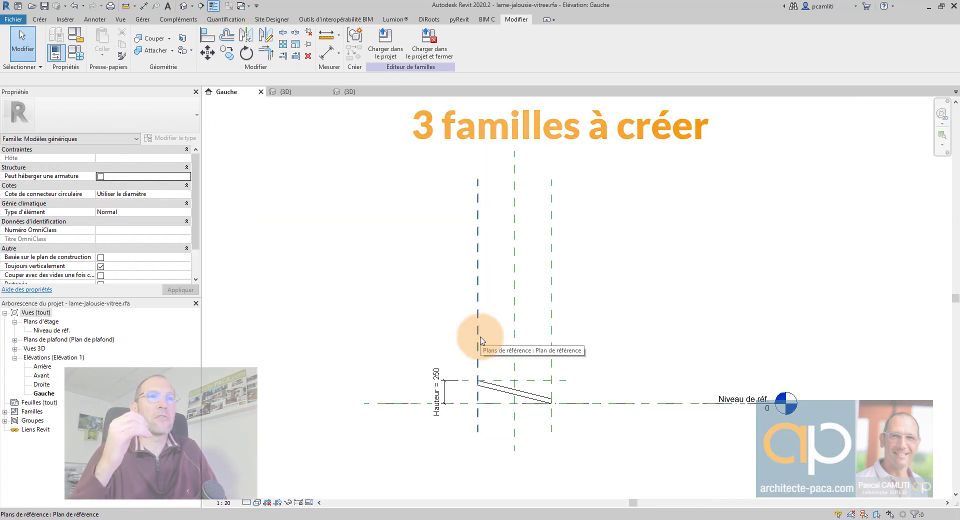
pyautogui.click(439, 326)
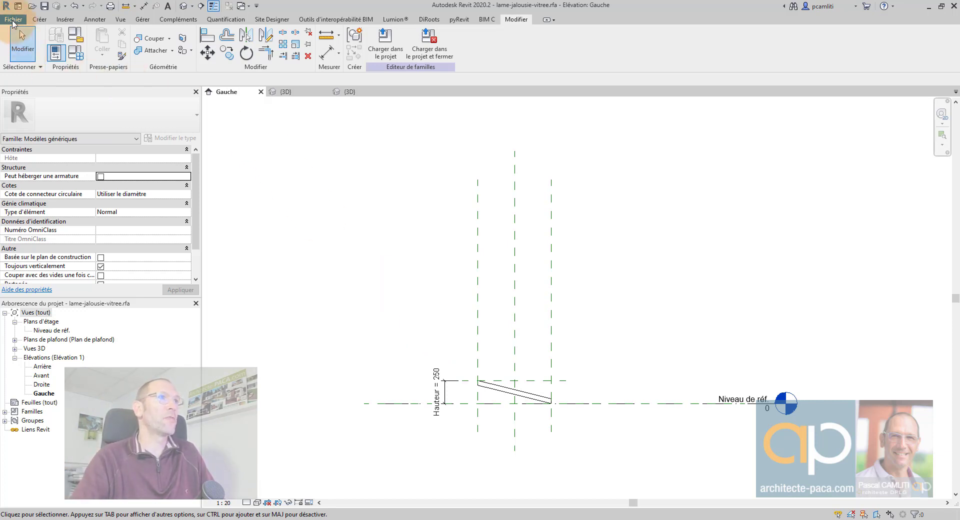
# Step: Create a new family from the template Modèle générique métrique.rft
pyautogui.click(13, 21)
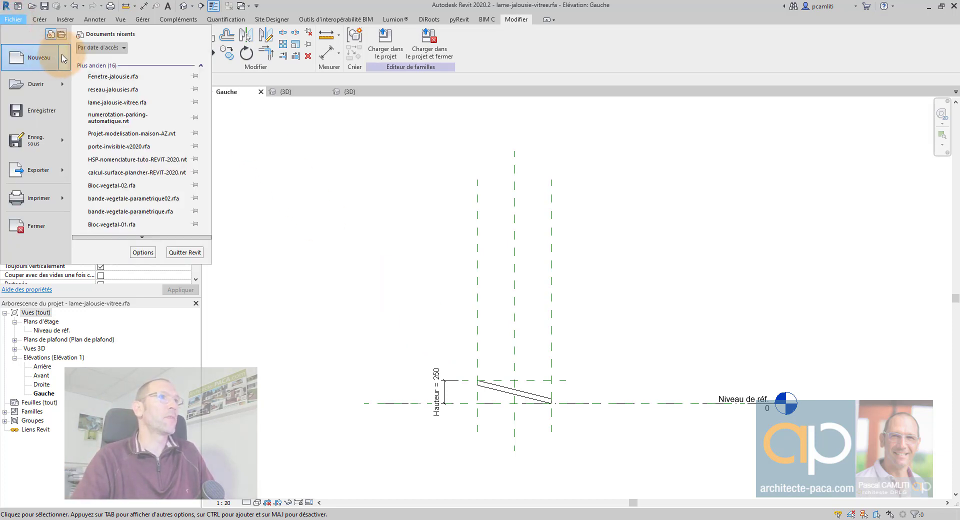
pyautogui.click(50, 57)
pyautogui.click(159, 91)
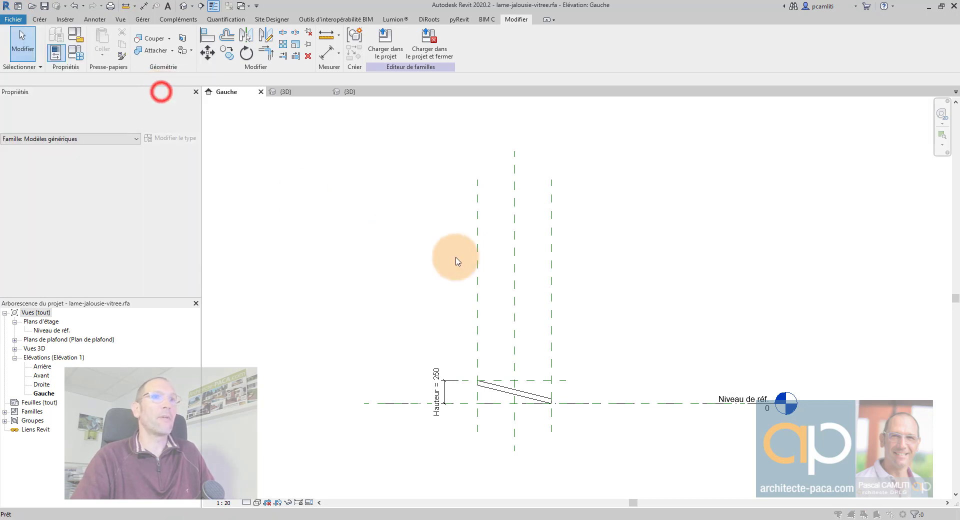
pyautogui.scroll(-10, 320, 253)
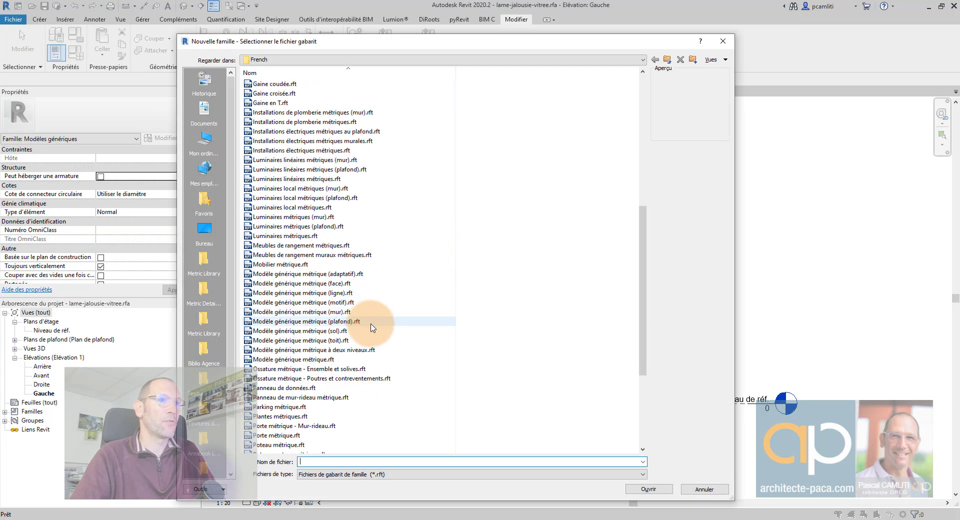
pyautogui.click(320, 359)
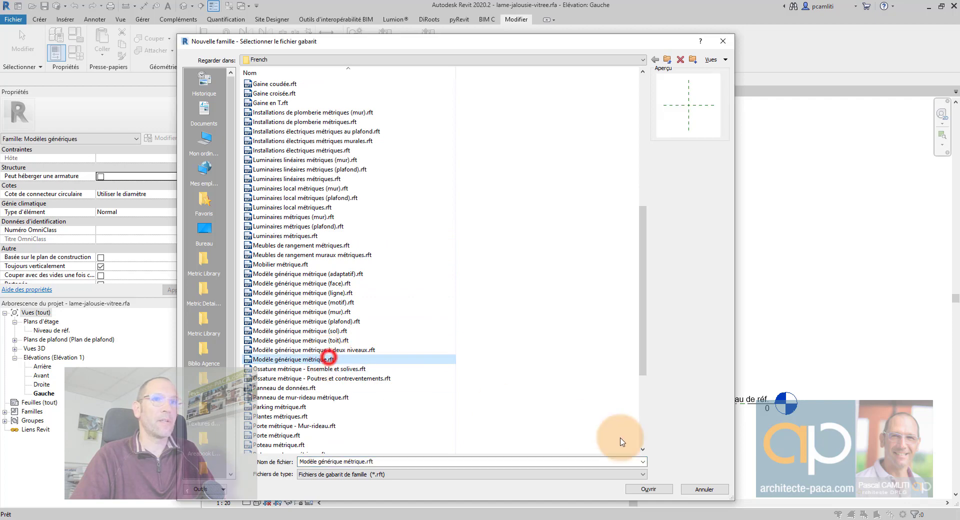
pyautogui.click(648, 487)
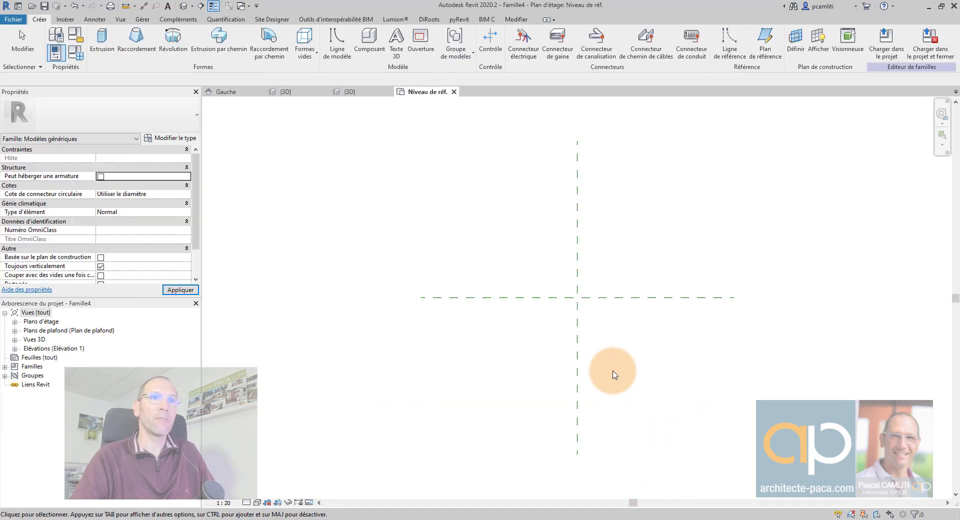
# Step: Open the new family's Gauche elevation and temporarily hide the category of the Niveau de réf. level
pyautogui.moveTo(608, 347); pyautogui.dragTo(560, 352, button='middle')
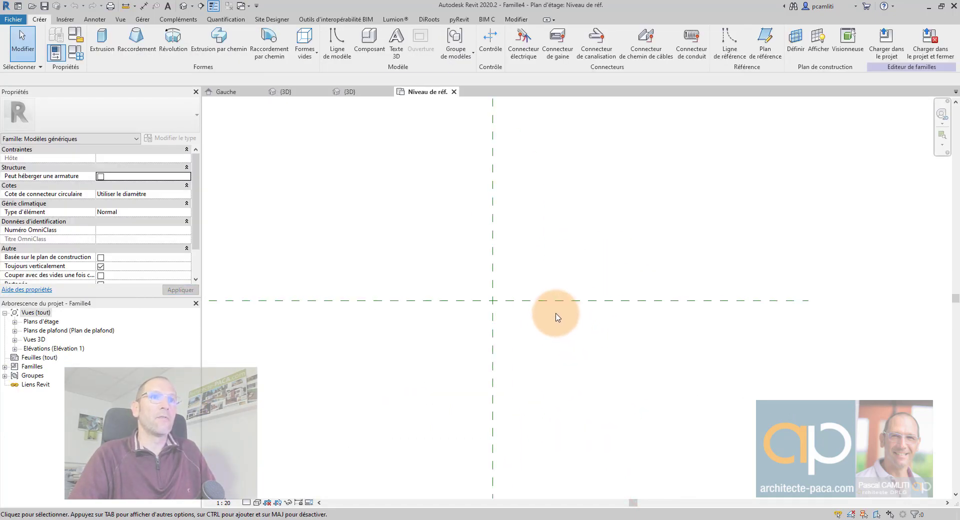
pyautogui.doubleClick(47, 349)
pyautogui.doubleClick(43, 384)
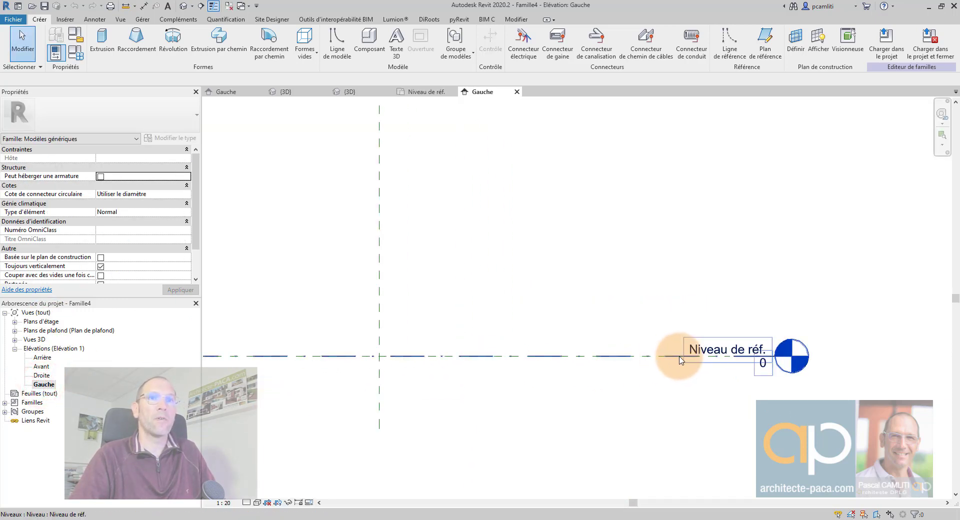
pyautogui.click(679, 357)
pyautogui.rightClick(670, 357)
pyautogui.press('Escape')
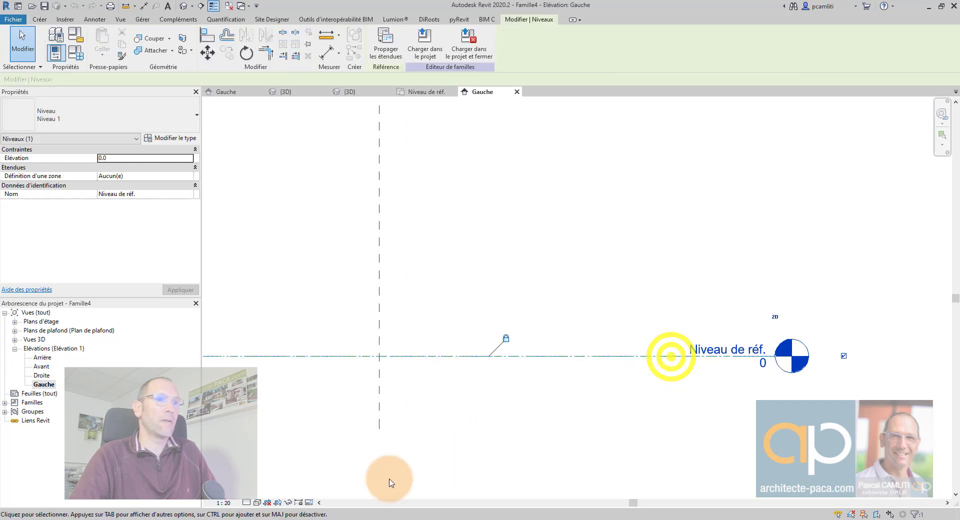
pyautogui.click(288, 502)
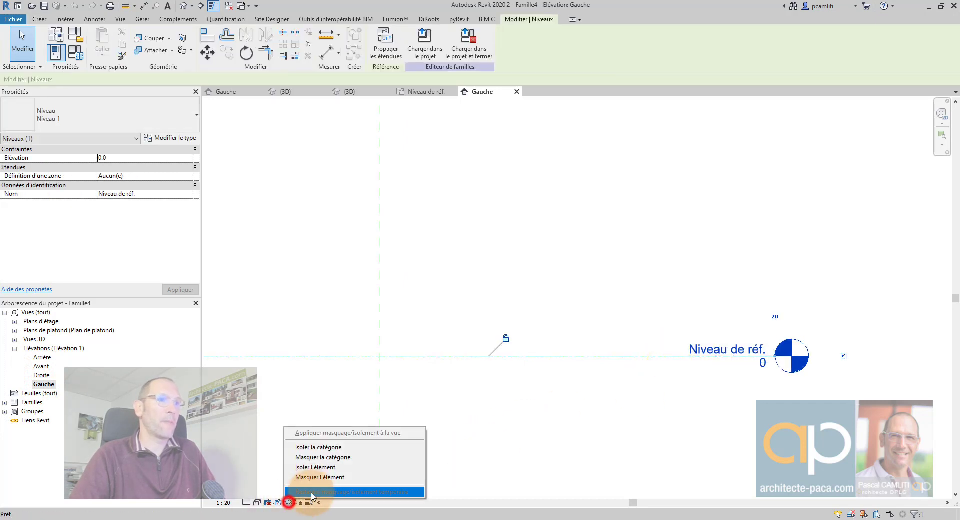
pyautogui.click(345, 457)
pyautogui.scroll(-2, 600, 398)
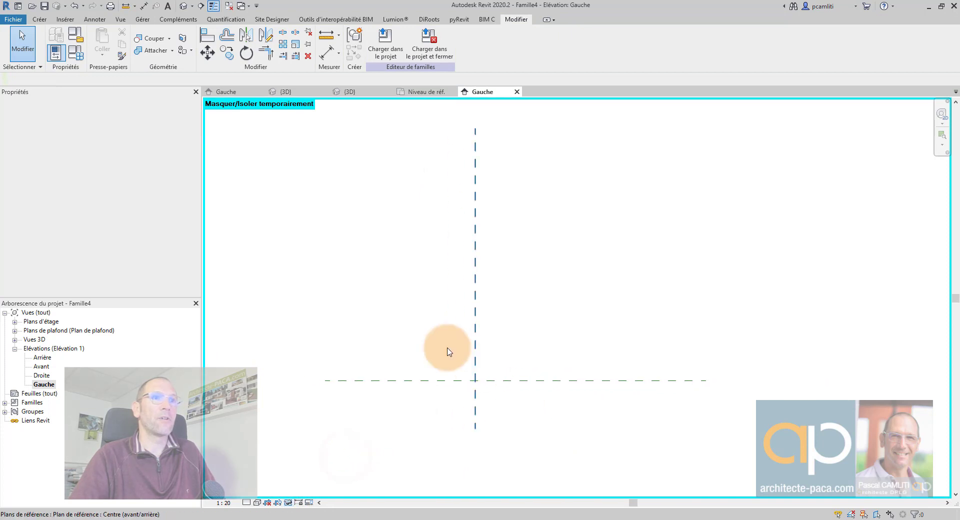
# Step: Draw two short vertical reference planes, about 197 mm left and about 345 mm right of the centre plane
pyautogui.click(40, 19)
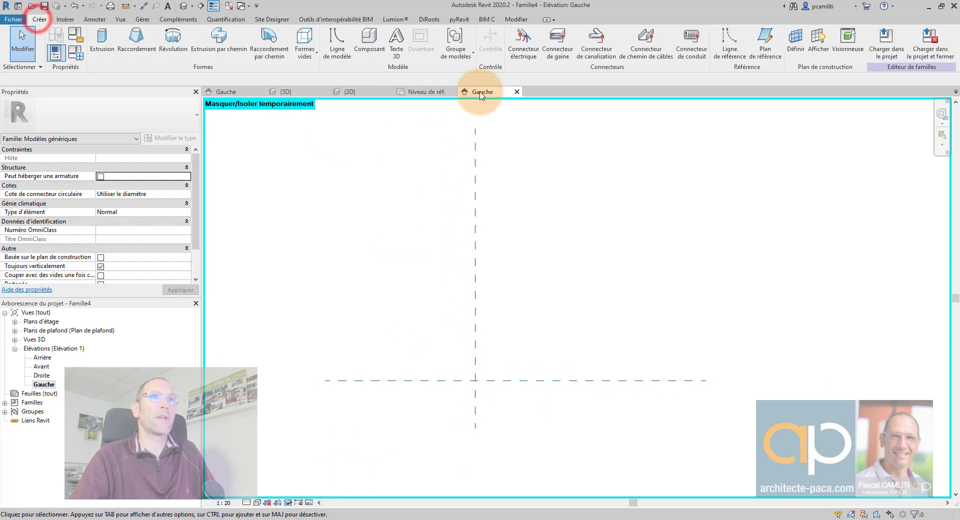
pyautogui.click(764, 56)
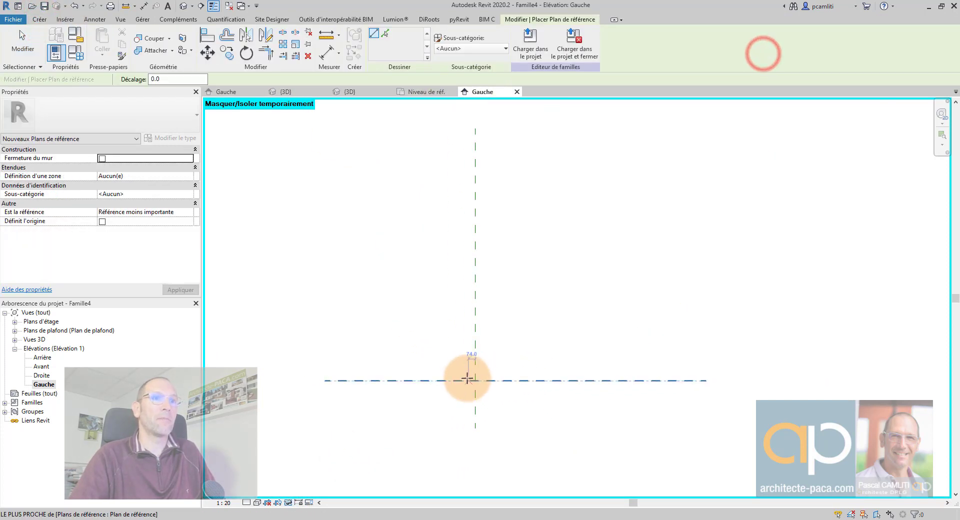
pyautogui.click(457, 324)
pyautogui.click(457, 397)
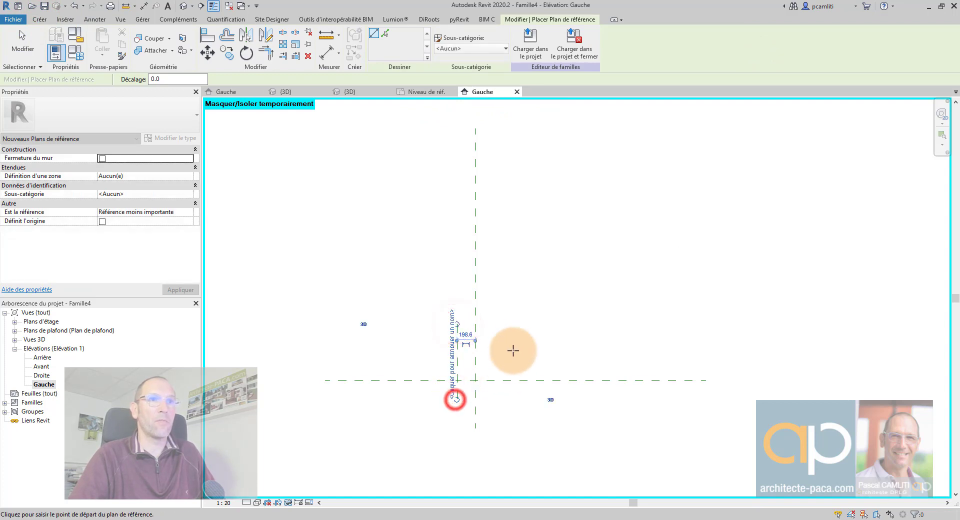
pyautogui.click(507, 321)
pyautogui.click(507, 394)
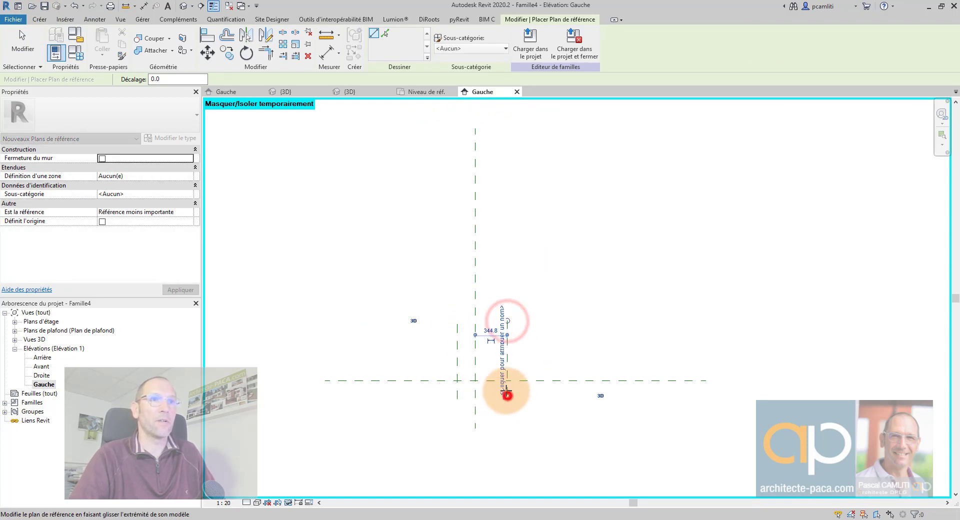
# Step: Draw a horizontal reference plane slightly above the base plane, crossing the two short vertical planes
pyautogui.click(434, 370)
pyautogui.click(537, 370)
pyautogui.press('Escape')
pyautogui.press('Escape')
pyautogui.scroll(2, 489, 375)
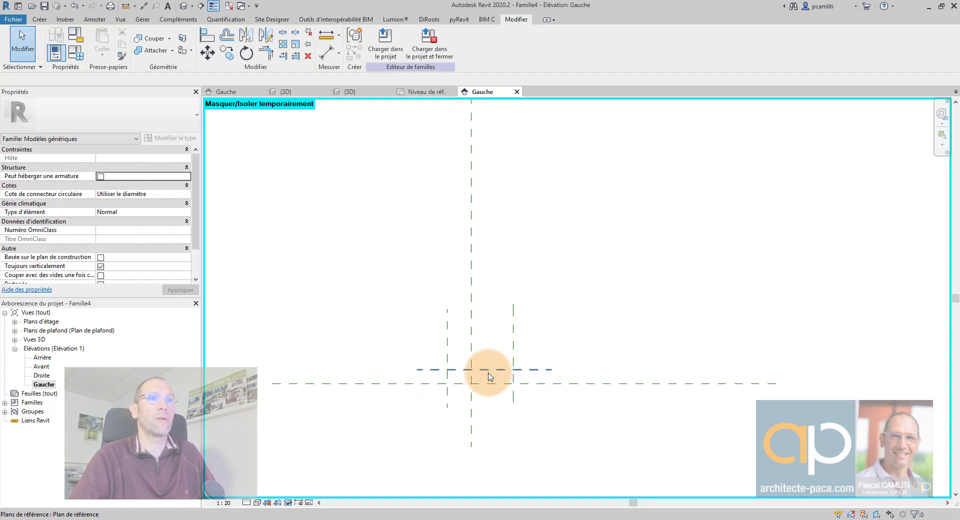
# Step: In the Niveau de réf. floor plan, draw two short vertical reference planes, about 788 mm left and about 1037 mm right of the centre plane
pyautogui.doubleClick(49, 322)
pyautogui.doubleClick(53, 330)
pyautogui.scroll(-2, 467, 342)
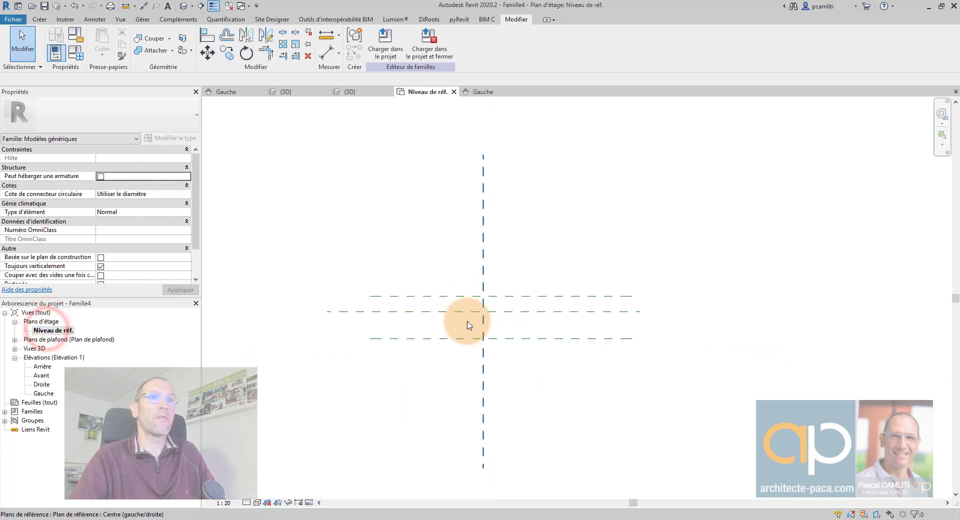
pyautogui.scroll(2, 505, 321)
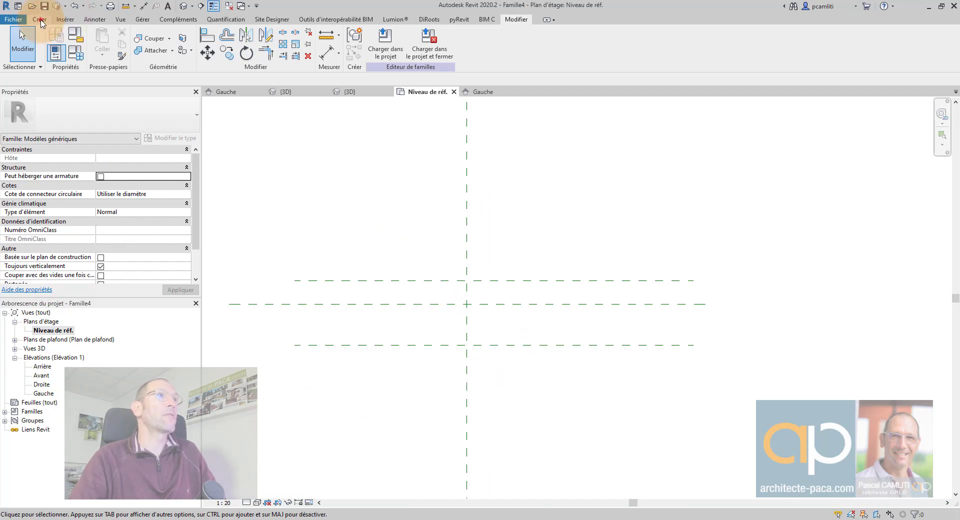
pyautogui.click(40, 20)
pyautogui.click(761, 48)
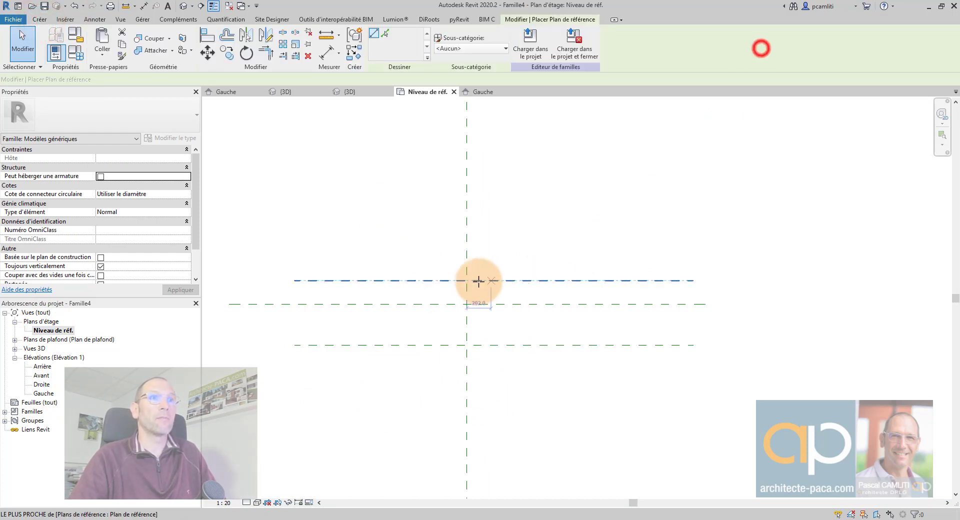
pyautogui.click(373, 240)
pyautogui.click(372, 403)
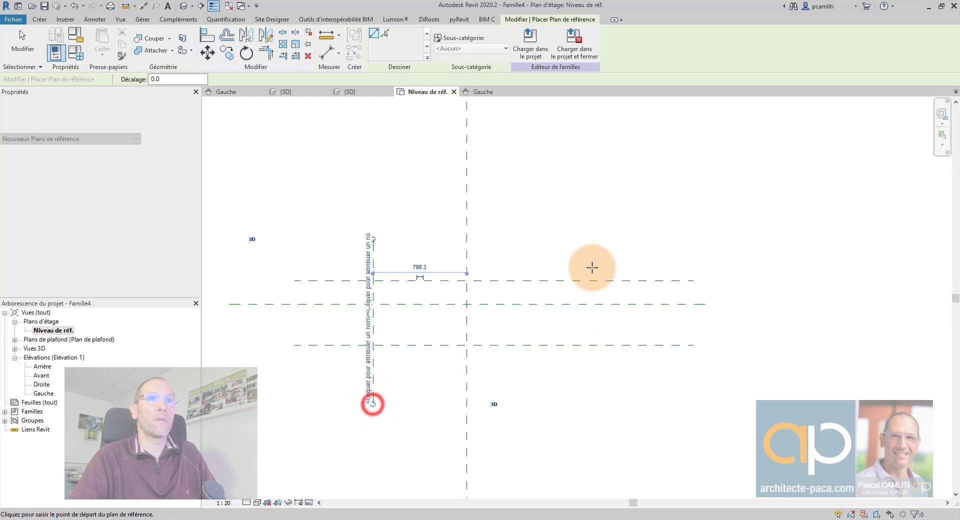
pyautogui.click(591, 240)
pyautogui.click(590, 379)
pyautogui.press('Escape')
pyautogui.press('Escape')
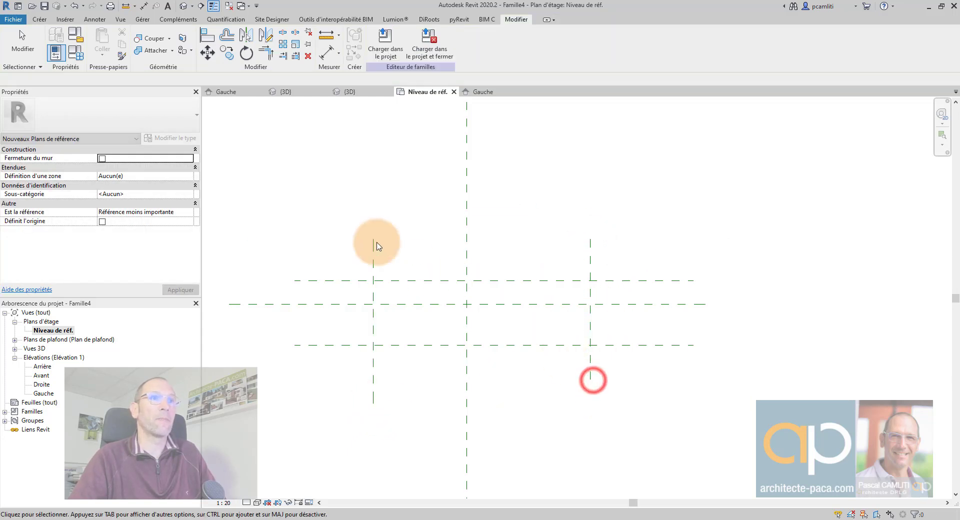
# Step: Add a continuous aligned dimension across the centre plane and the two outer vertical planes, and make its segments equal
pyautogui.click(332, 52)
pyautogui.click(467, 261)
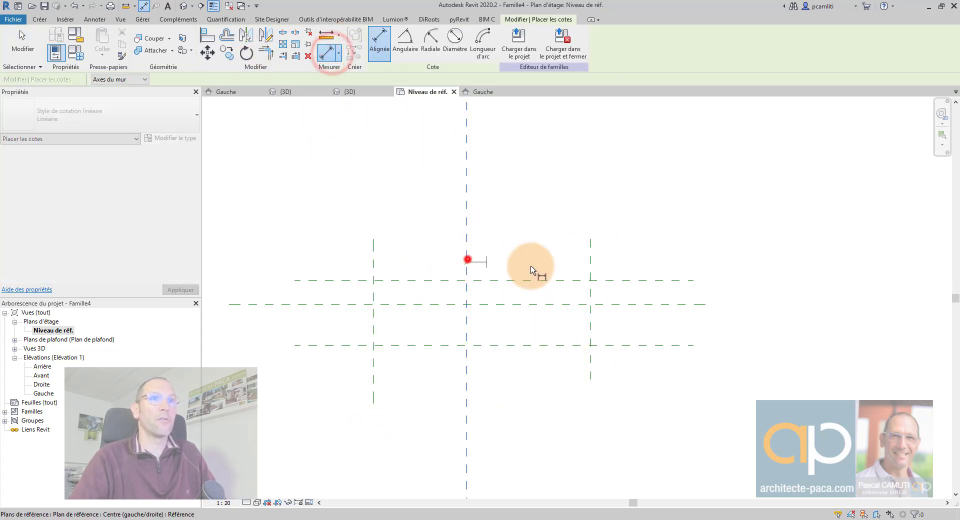
pyautogui.click(589, 264)
pyautogui.click(374, 267)
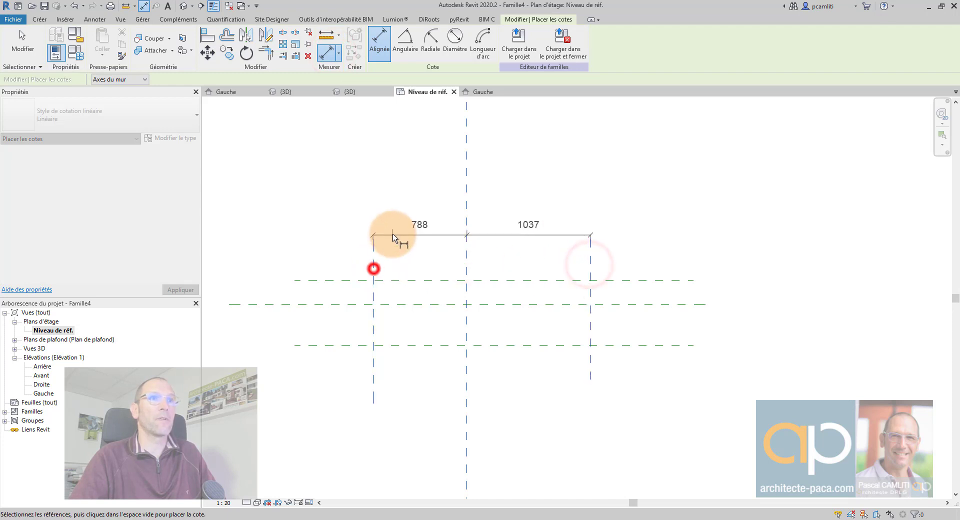
pyautogui.click(392, 232)
pyautogui.click(479, 206)
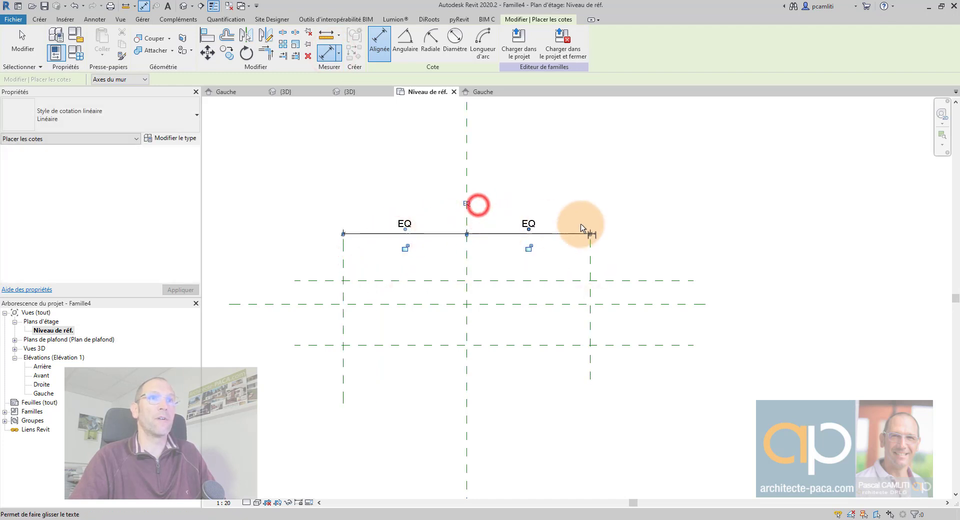
# Step: Add an overall aligned dimension between the two outer vertical planes, above the equality dimension
pyautogui.click(589, 261)
pyautogui.click(344, 267)
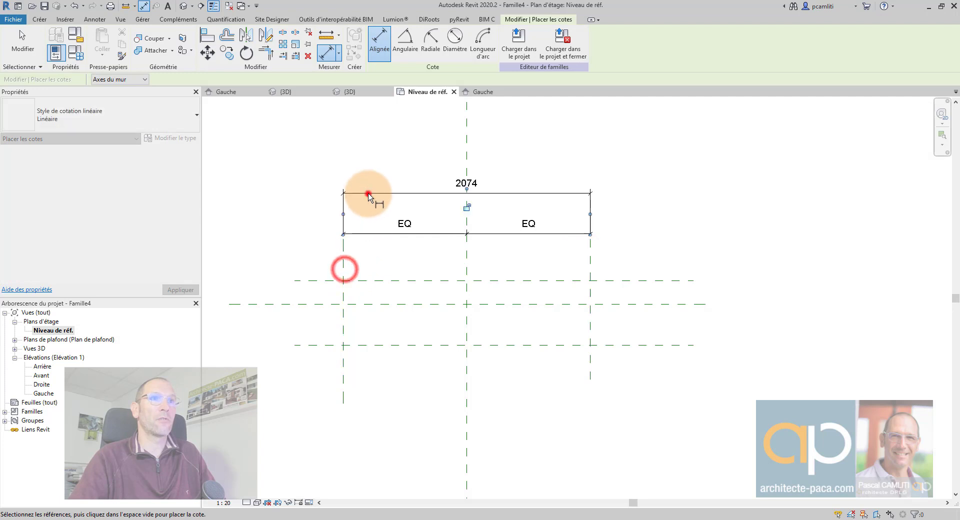
pyautogui.click(369, 194)
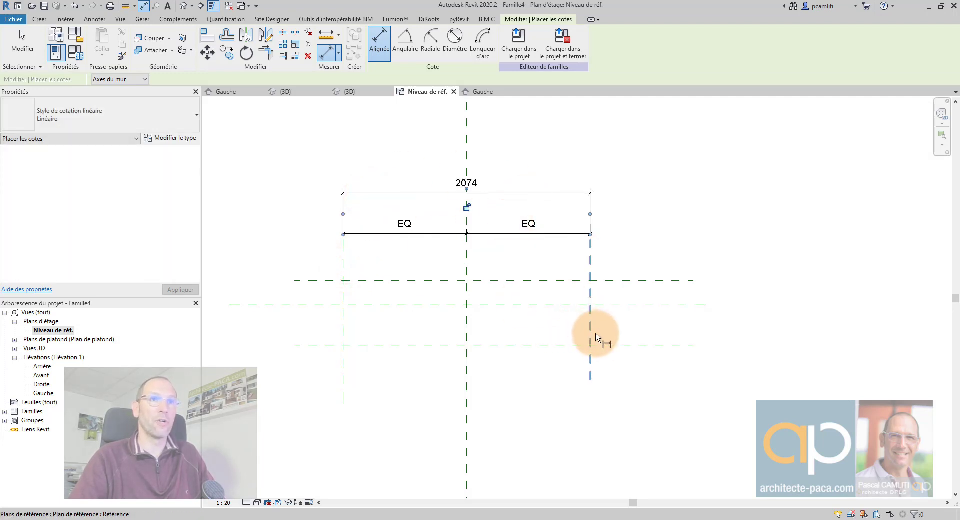
# Step: Dimension the horizontal centre plane to the horizontal planes on either side of it and make the segments equal
pyautogui.click(638, 303)
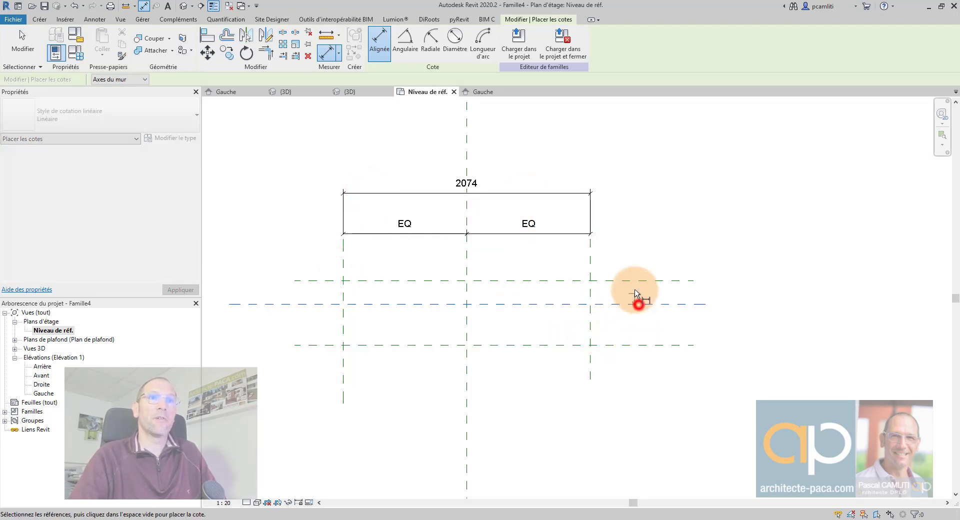
pyautogui.click(631, 281)
pyautogui.click(631, 345)
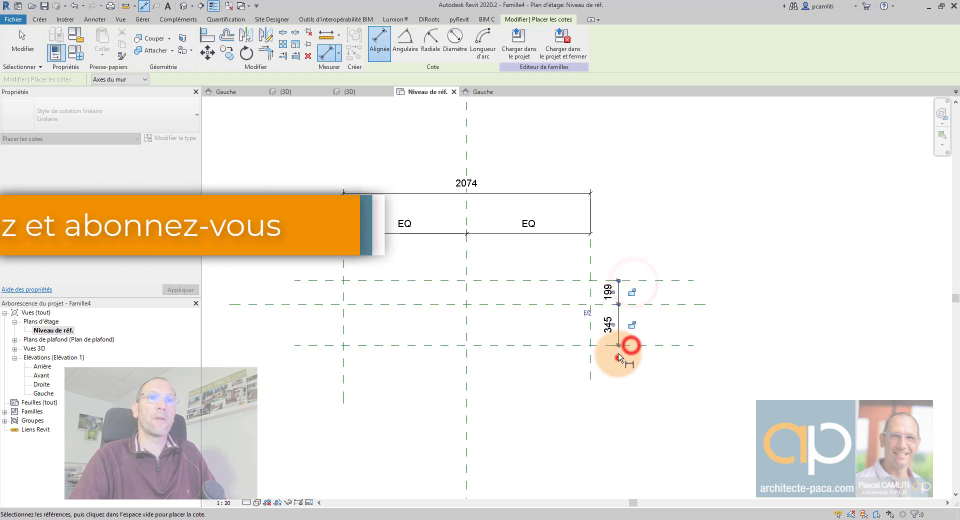
pyautogui.click(586, 313)
# Step: Add an overall aligned dimension between the two outer horizontal planes, beside their equality dimension
pyautogui.click(652, 327)
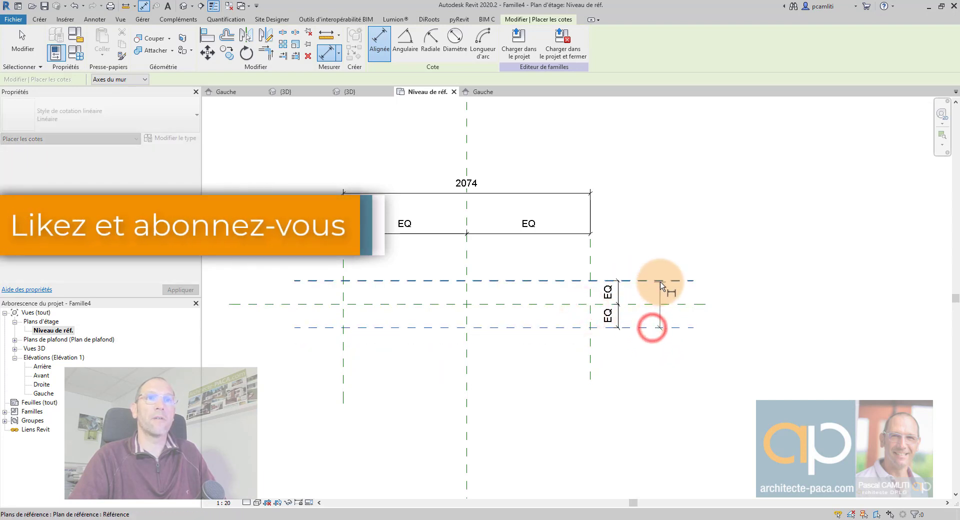
pyautogui.click(659, 281)
pyautogui.click(653, 242)
pyautogui.press('Escape')
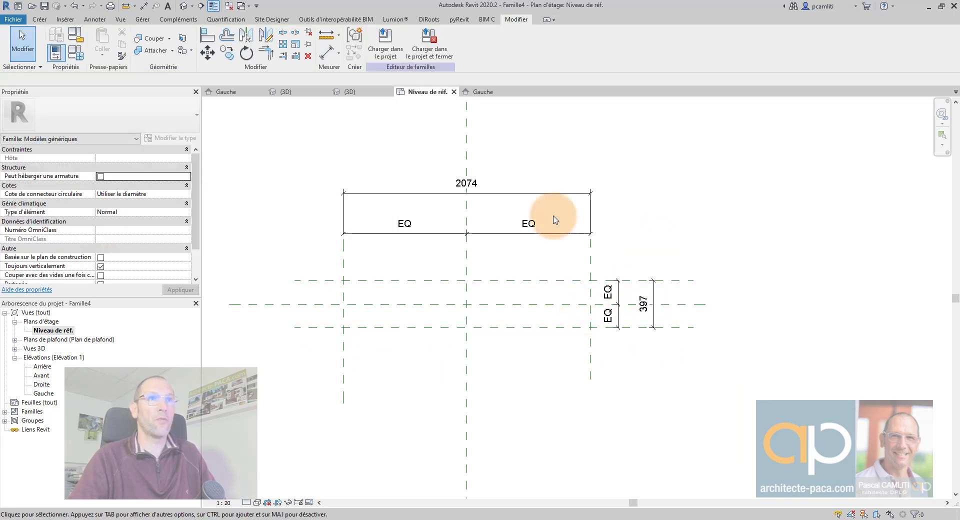
# Step: Label the overall width dimension with a new family type parameter named Largeur Lame
pyautogui.click(524, 194)
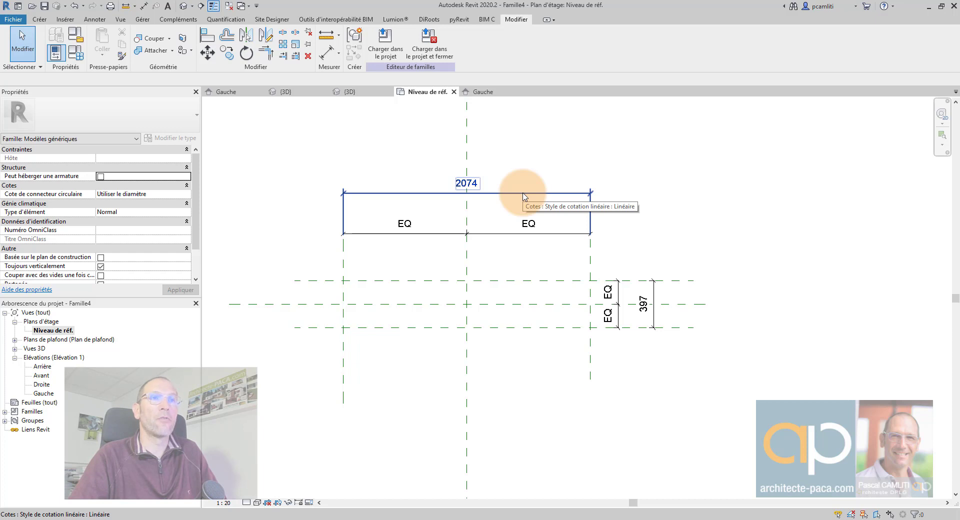
pyautogui.click(511, 194)
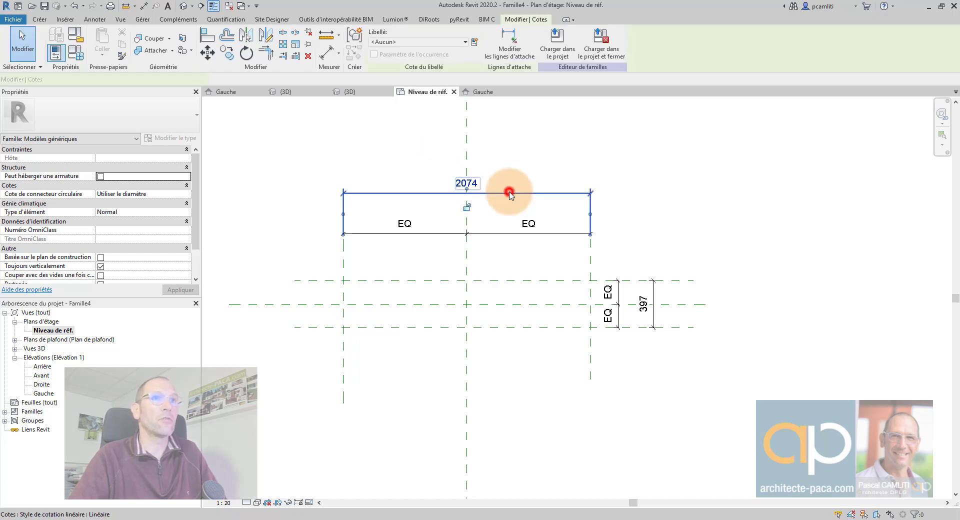
pyautogui.click(475, 41)
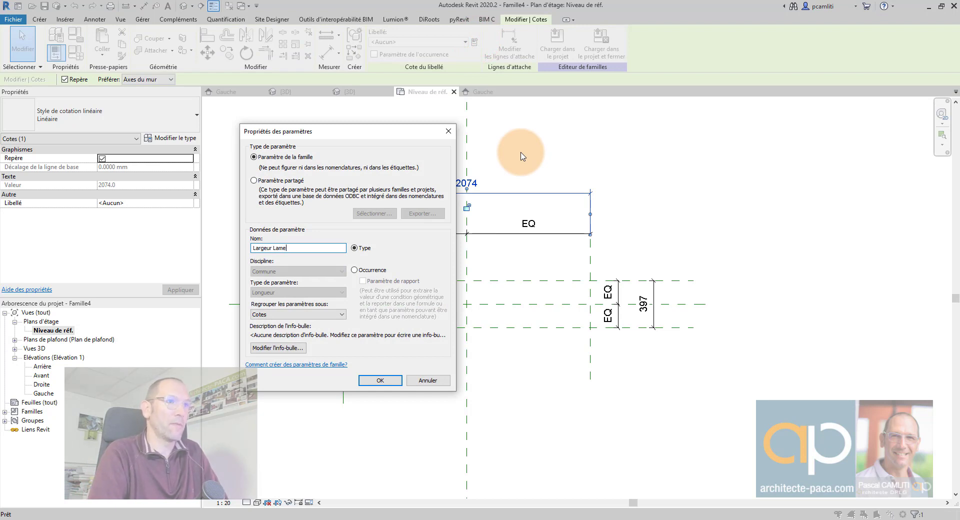
pyautogui.press('Return')
pyautogui.click(578, 155)
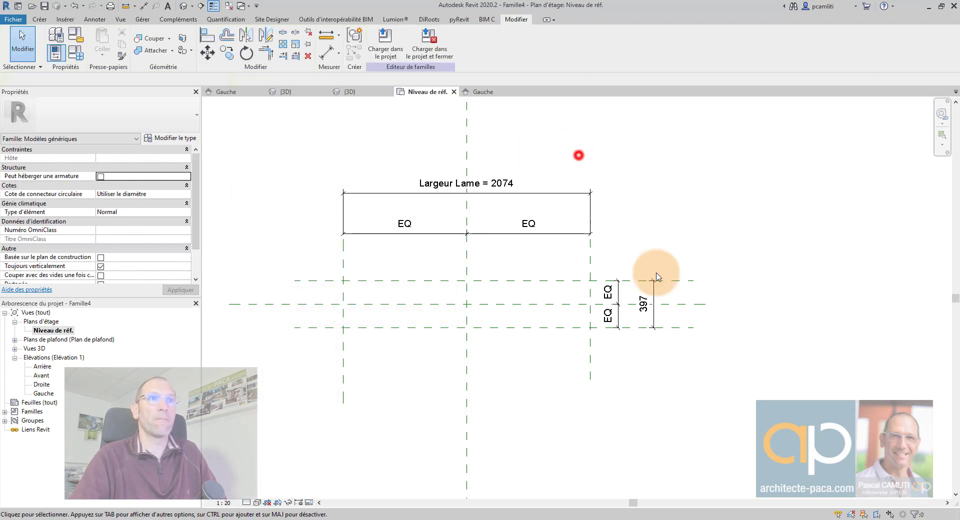
# Step: Label the overall depth dimension with a new family type parameter named Profondeur Lame
pyautogui.click(653, 300)
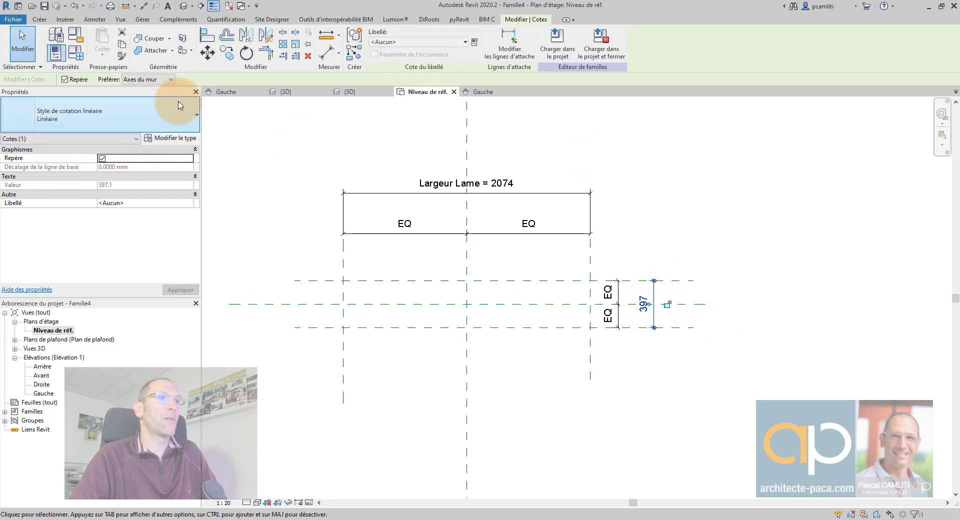
pyautogui.click(475, 42)
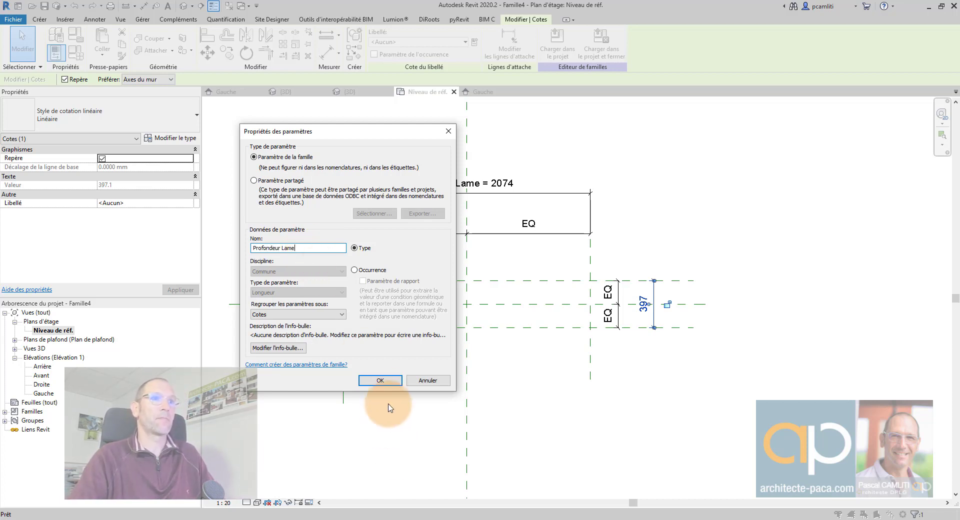
pyautogui.click(380, 380)
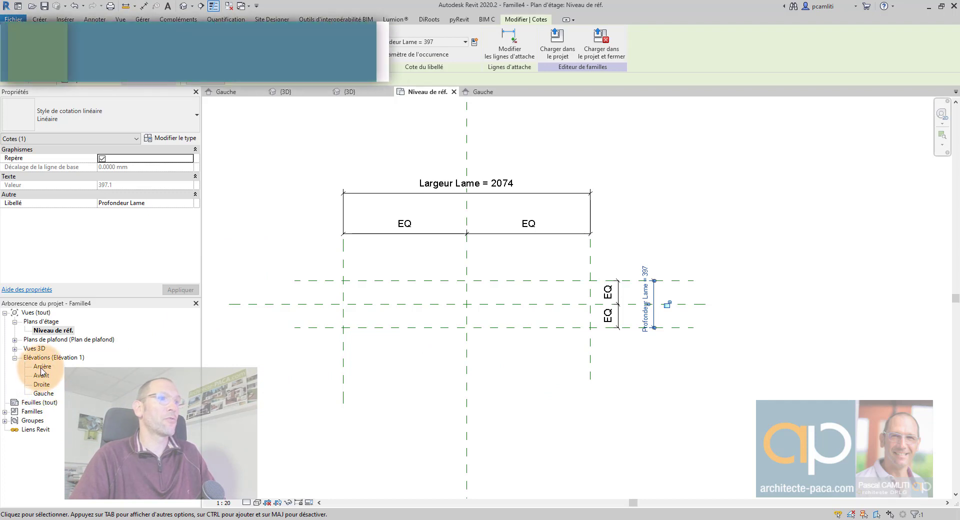
# Step: In the Gauche elevation, dimension the distance between the base plane and the short horizontal plane above it
pyautogui.doubleClick(43, 393)
pyautogui.scroll(5, 469, 384)
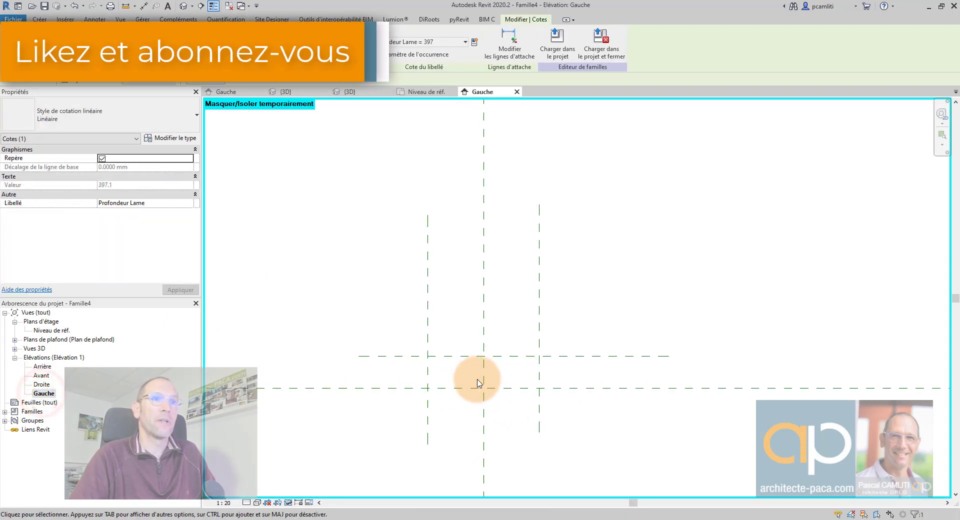
pyautogui.scroll(-1, 478, 384)
pyautogui.moveTo(476, 381); pyautogui.dragTo(426, 329, button='middle')
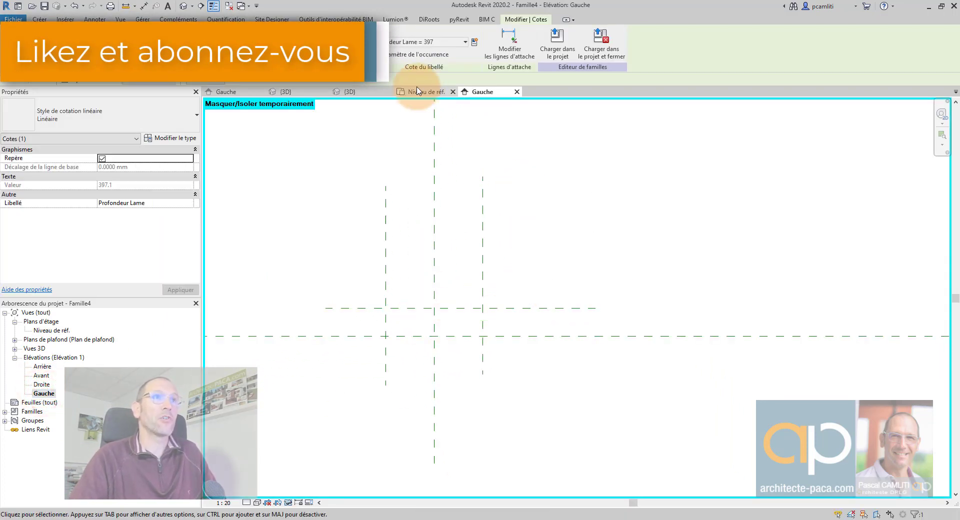
pyautogui.click(326, 51)
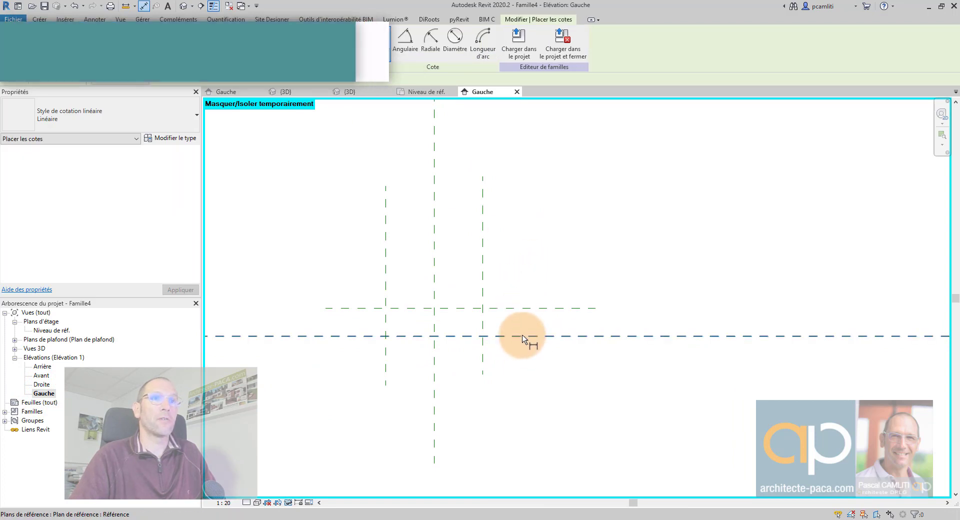
pyautogui.click(521, 335)
pyautogui.click(525, 309)
pyautogui.click(525, 261)
pyautogui.press('Escape')
pyautogui.press('Escape')
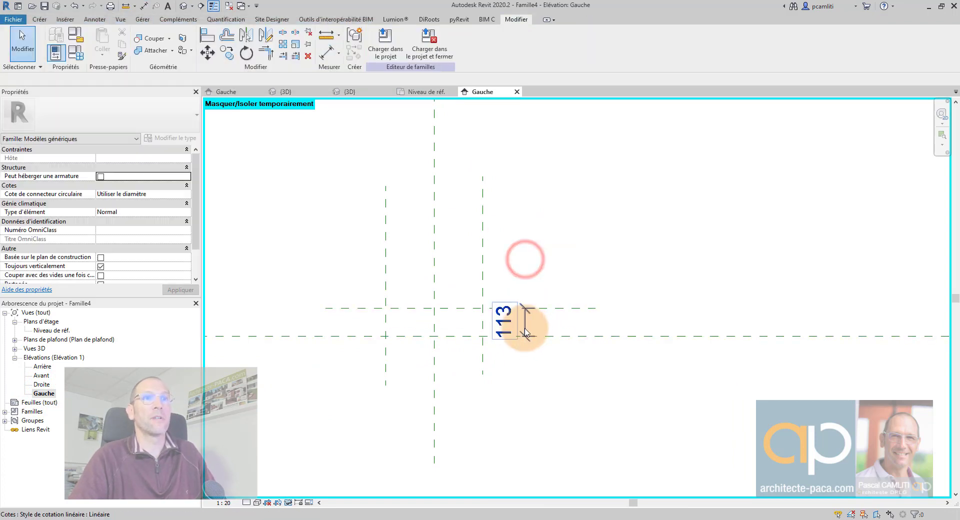
# Step: Label the height dimension with a new family type parameter named Hauteur Lame
pyautogui.click(524, 322)
pyautogui.click(474, 42)
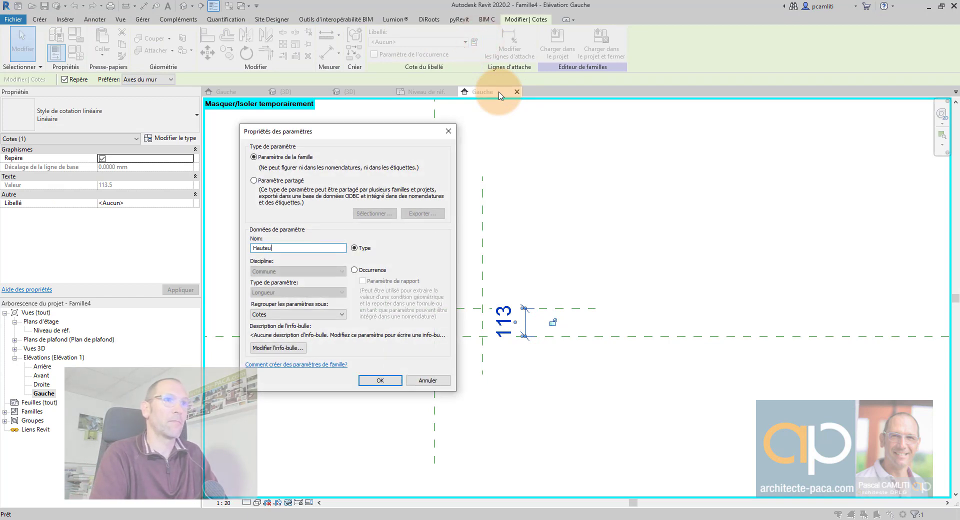
pyautogui.write('Hauteur Lame')
pyautogui.press('Return')
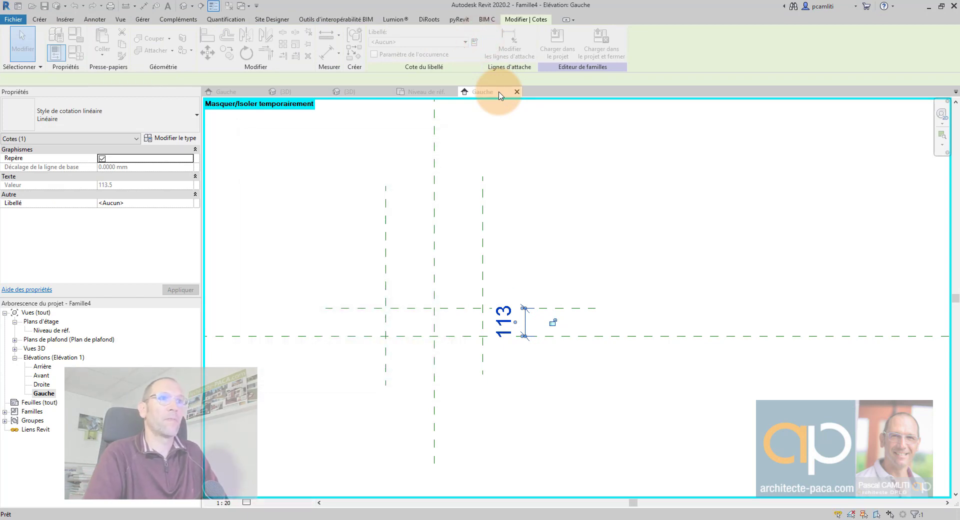
pyautogui.click(642, 163)
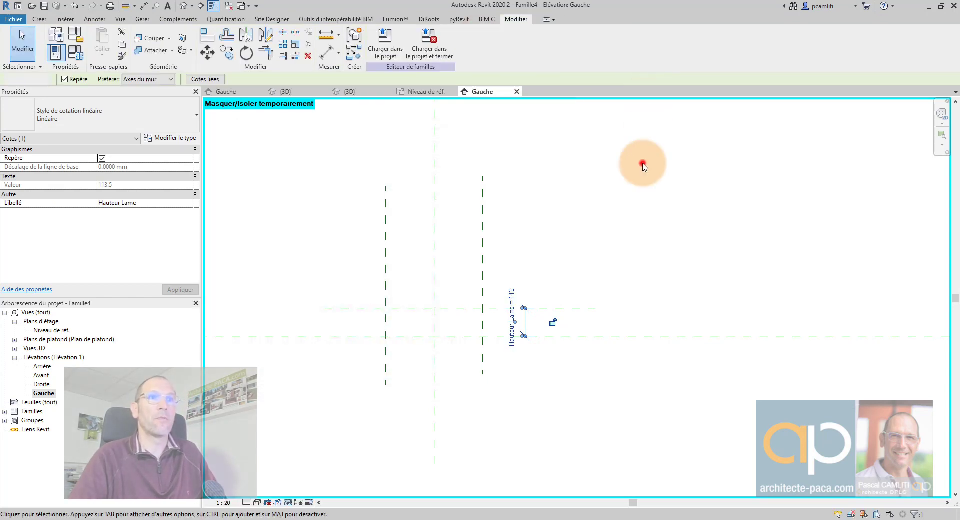
# Step: In the family types, set Profondeur Lame to 500 and Hauteur Lame to 250
pyautogui.click(77, 53)
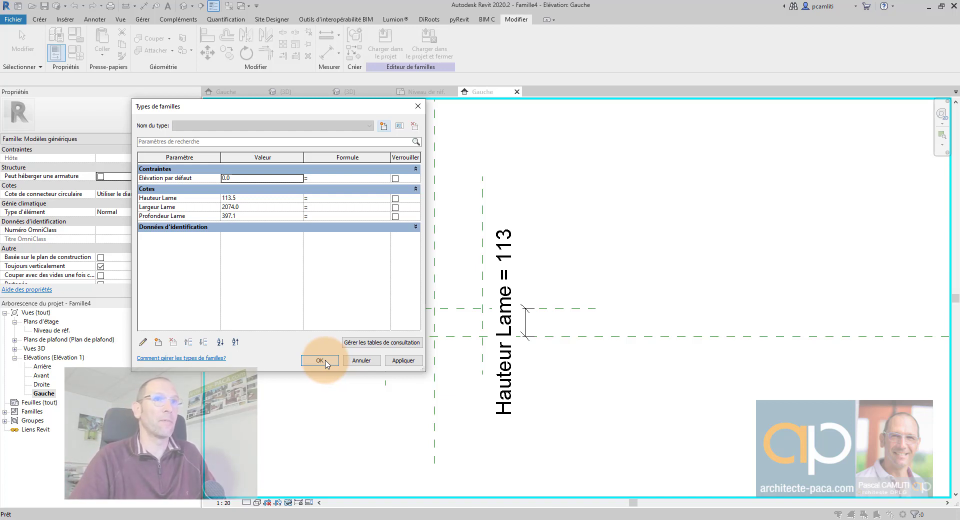
pyautogui.moveTo(274, 109); pyautogui.dragTo(192, 111)
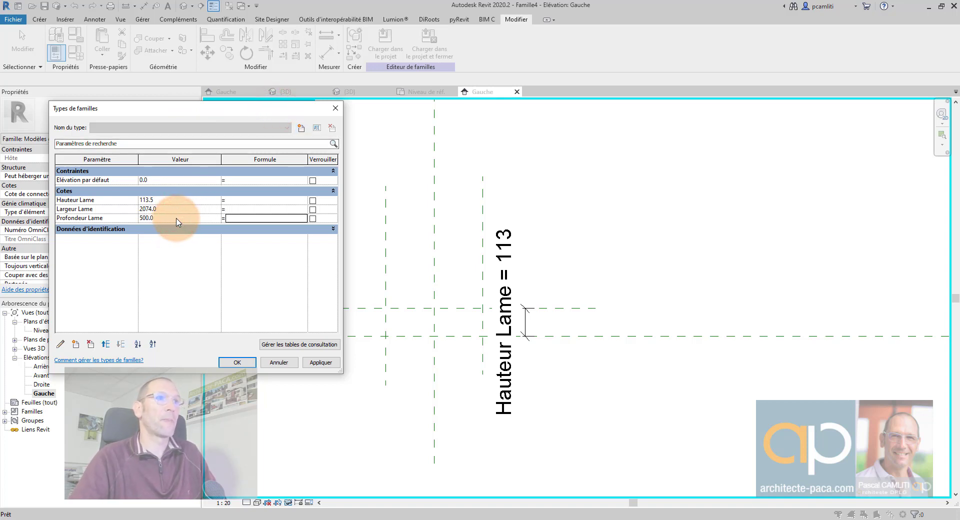
pyautogui.click(326, 363)
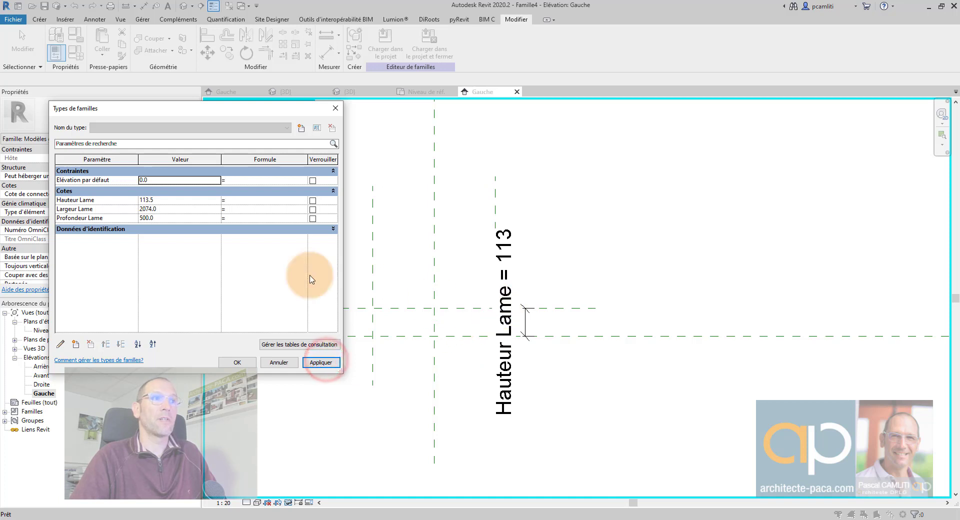
pyautogui.click(554, 309)
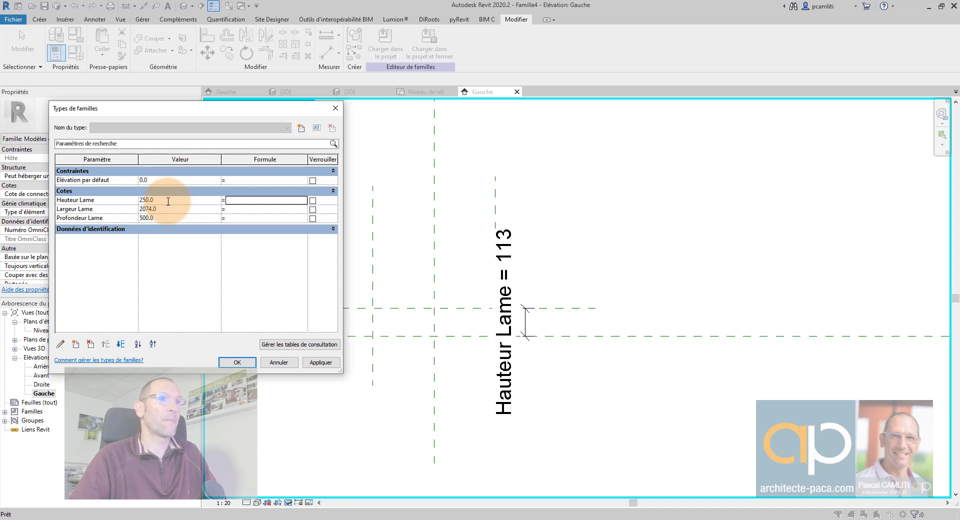
pyautogui.click(237, 363)
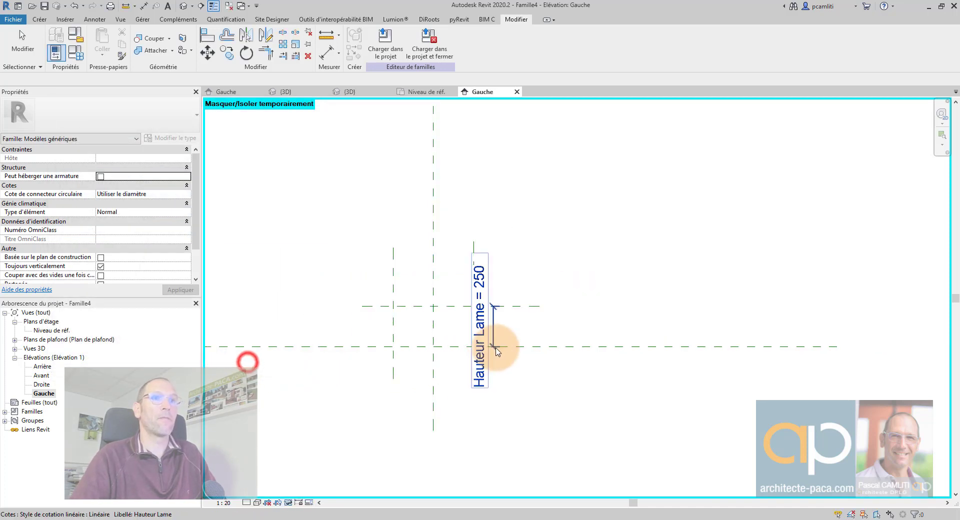
# Step: Move the Hauteur Lame dimension farther right, clear of the vertical reference planes
pyautogui.click(493, 324)
pyautogui.moveTo(556, 324); pyautogui.dragTo(577, 324)
pyautogui.click(512, 289)
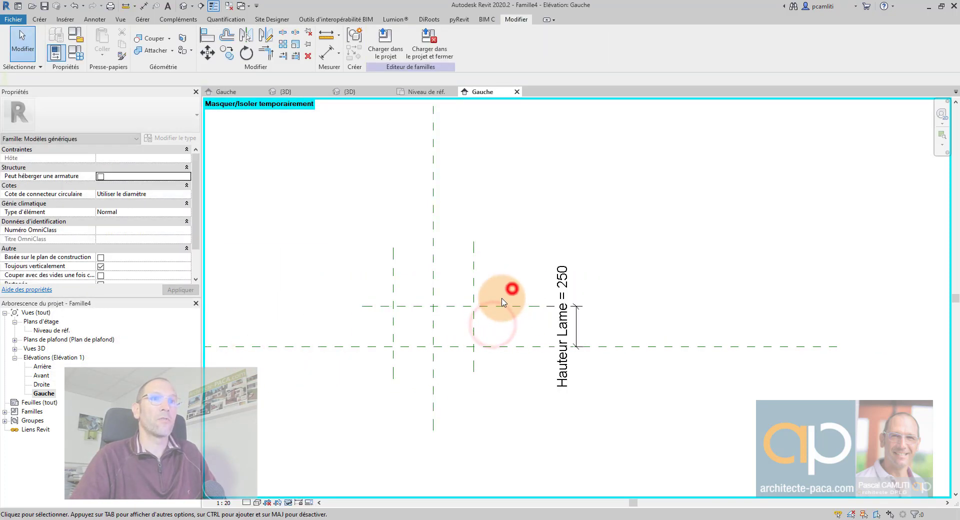
pyautogui.scroll(1, 502, 294)
pyautogui.moveTo(495, 297); pyautogui.dragTo(529, 278, button='middle')
pyautogui.click(329, 110)
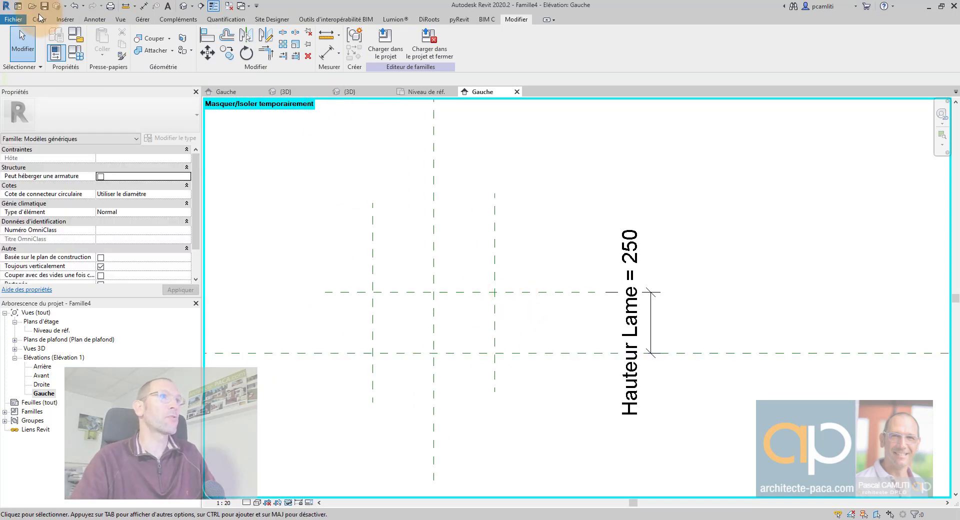
# Step: Start an extrusion and sketch a line about 552 mm long at 25° from the left plane's base intersection to the right vertical plane
pyautogui.click(40, 20)
pyautogui.click(103, 51)
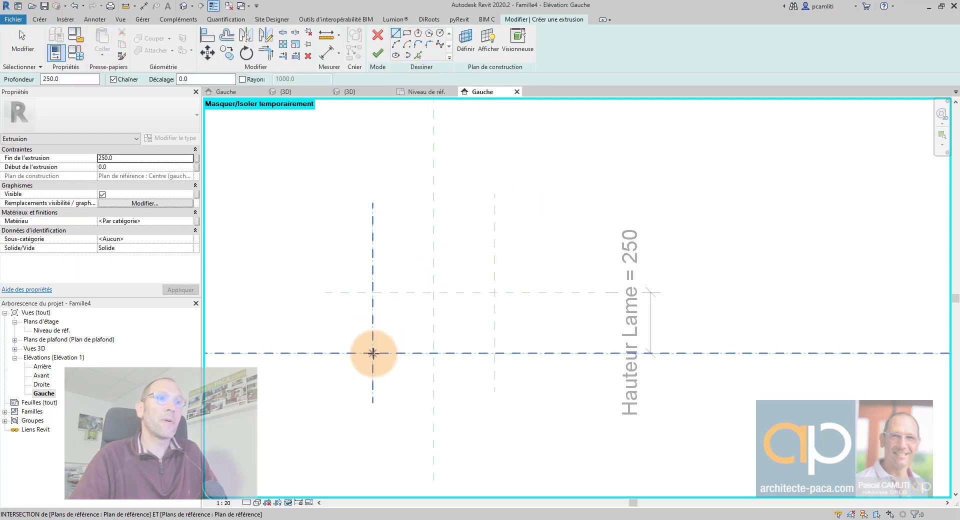
pyautogui.click(372, 353)
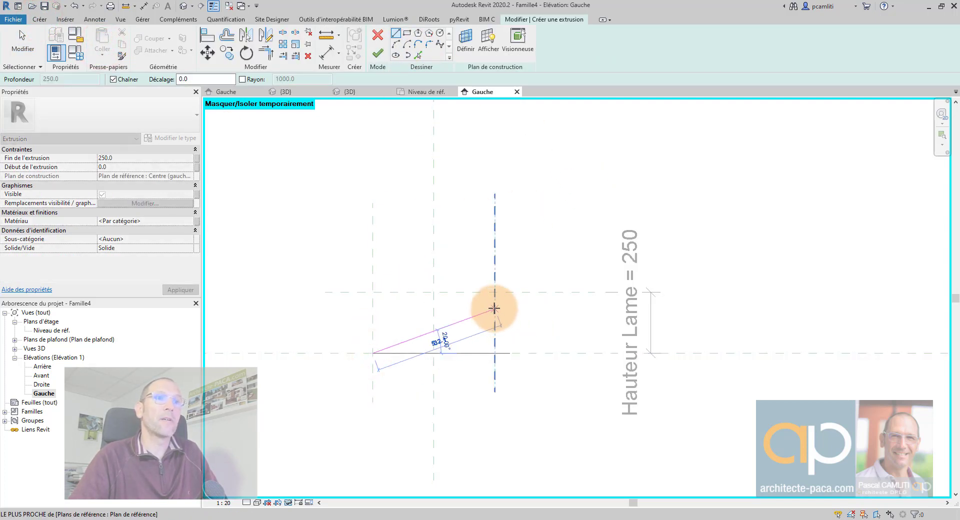
pyautogui.scroll(2, 494, 308)
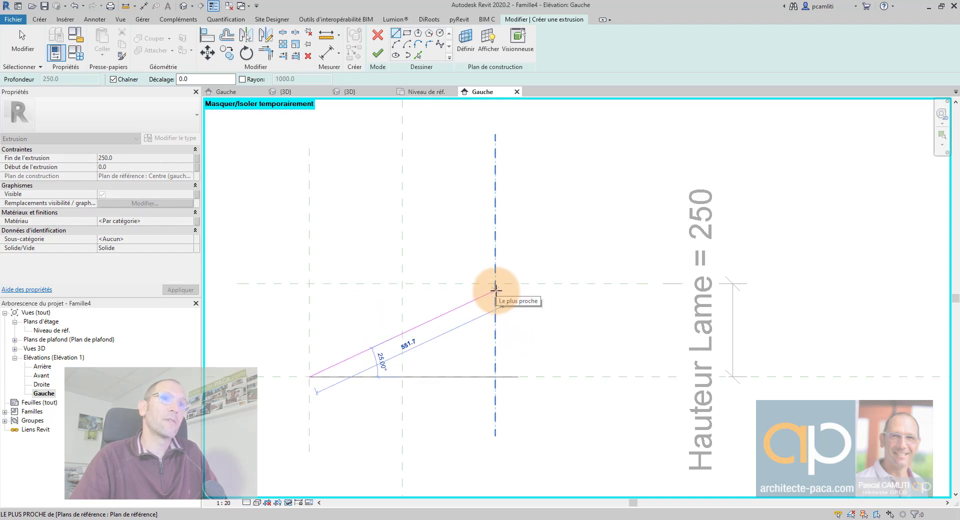
pyautogui.click(495, 291)
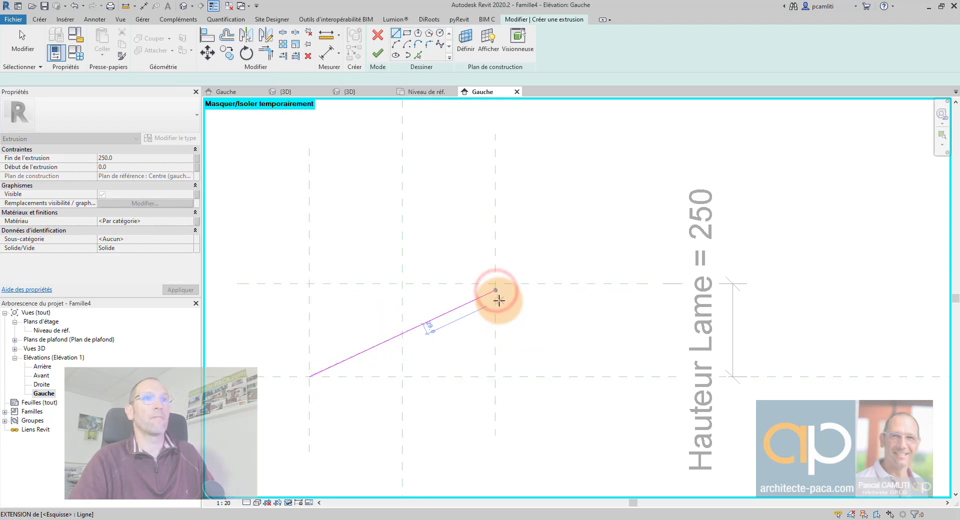
pyautogui.press('Escape')
pyautogui.press('Escape')
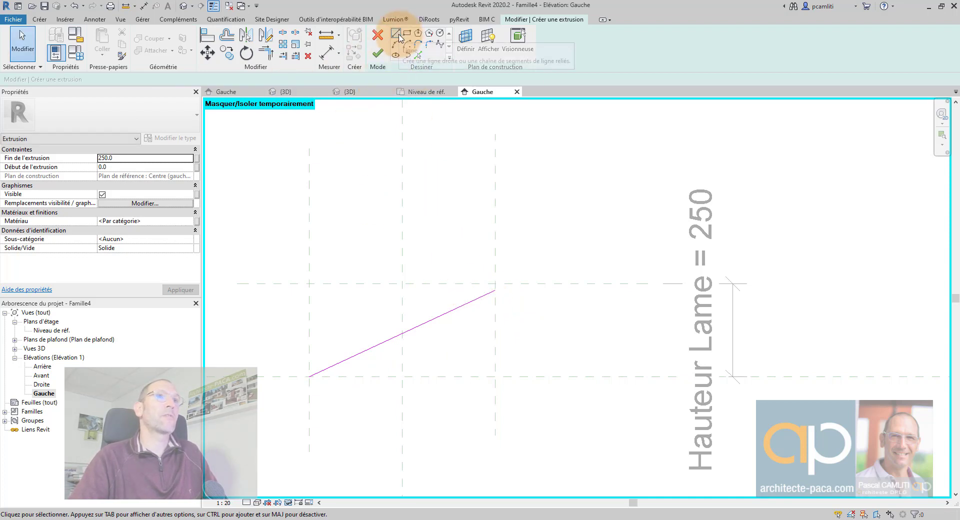
# Step: Offset a copy of the sloped line 25 mm above it and join the ends with vertical lines on the outer reference planes
pyautogui.click(227, 35)
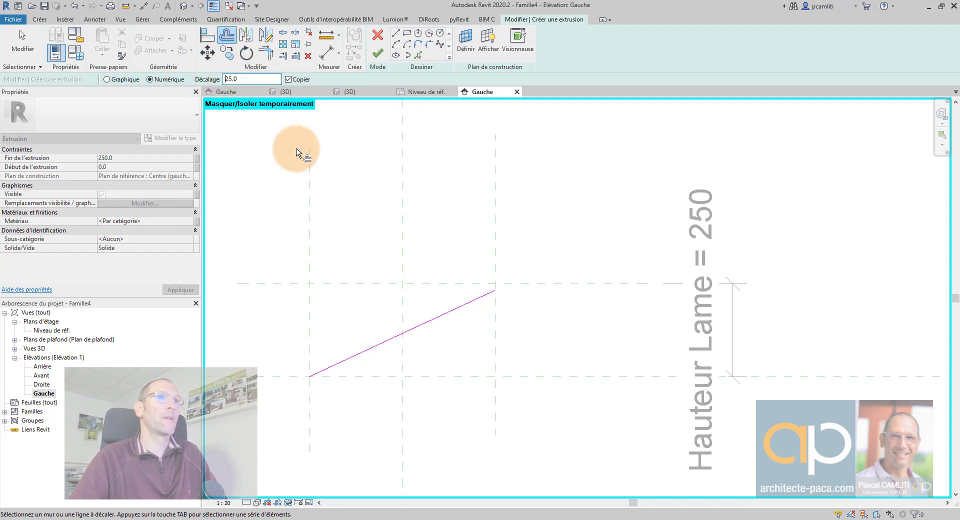
pyautogui.click(435, 320)
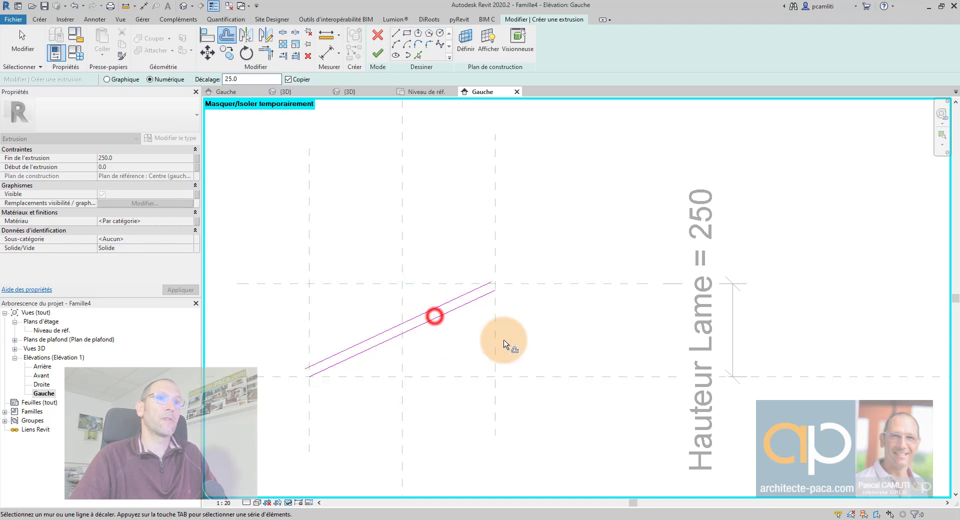
pyautogui.click(395, 34)
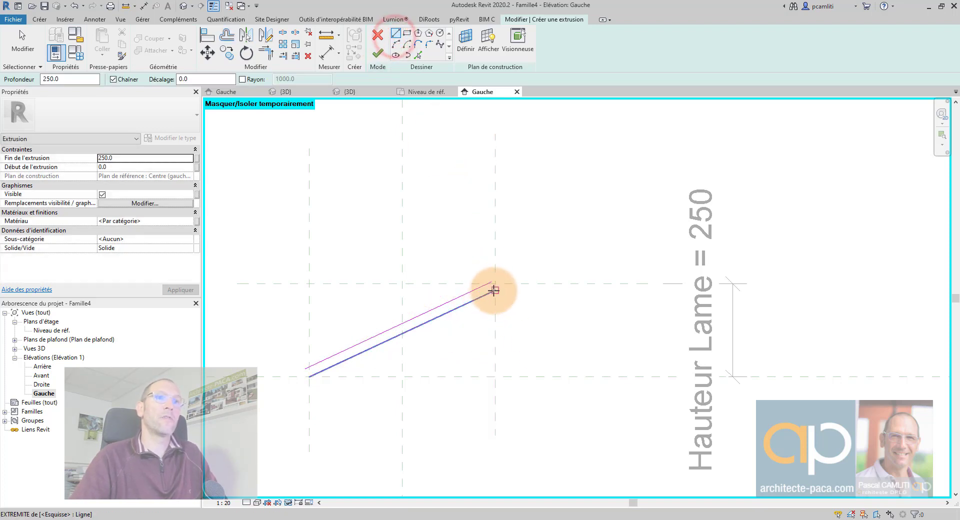
pyautogui.click(495, 289)
pyautogui.click(496, 279)
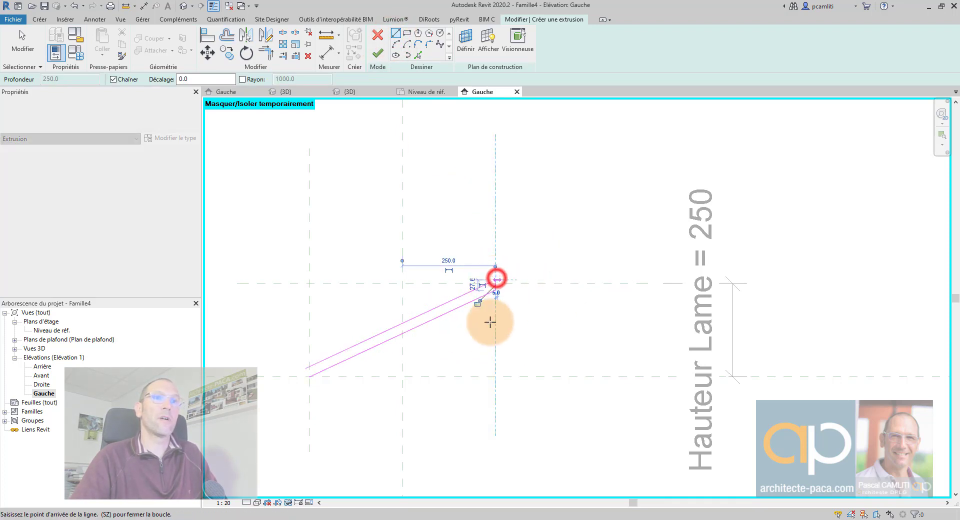
pyautogui.click(309, 376)
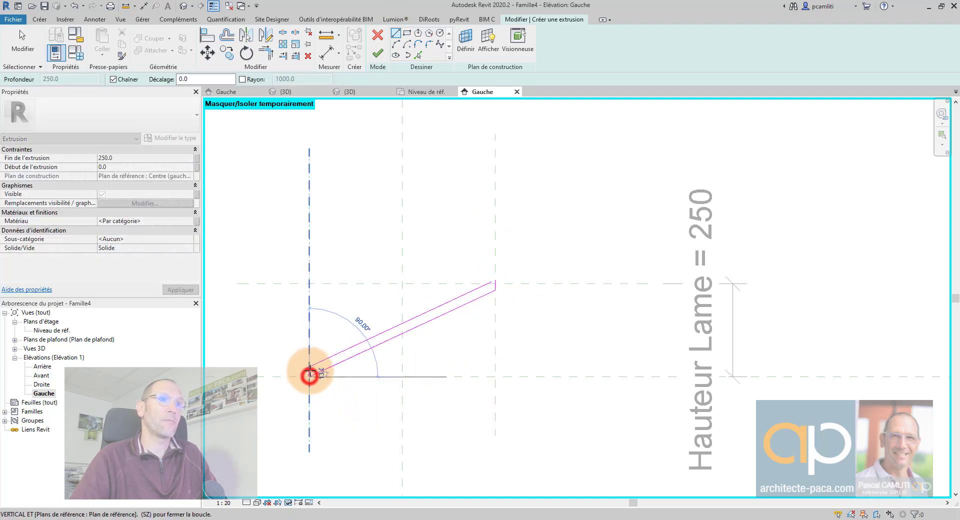
pyautogui.click(310, 369)
# Step: Trim the upper sloped line to the vertical end lines at both corners to close the slat profile
pyautogui.scroll(-1, 310, 368)
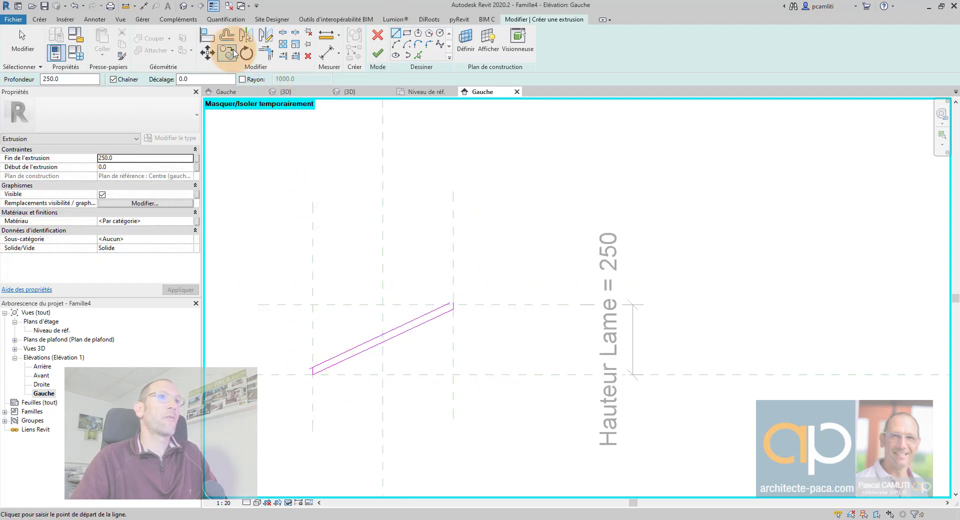
pyautogui.click(265, 52)
pyautogui.scroll(5, 290, 336)
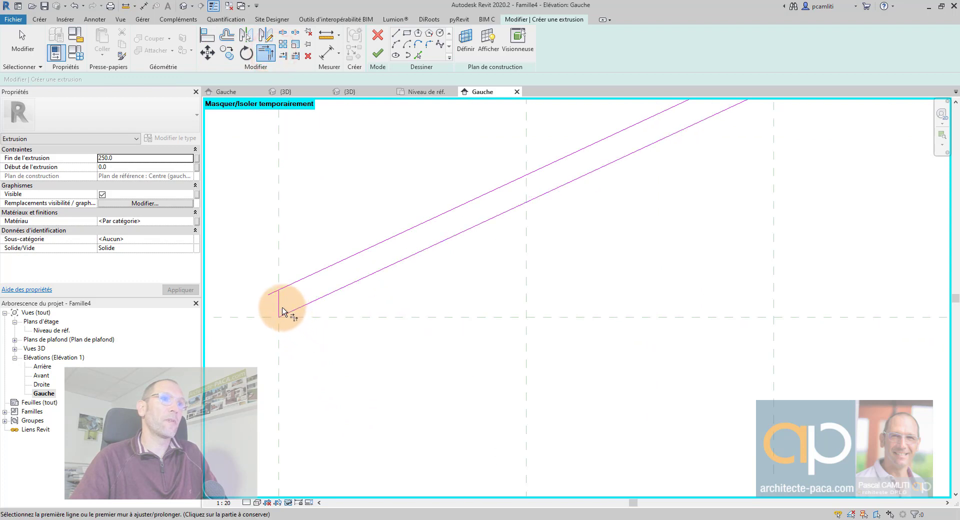
pyautogui.click(278, 307)
pyautogui.click(285, 286)
pyautogui.scroll(-4, 574, 279)
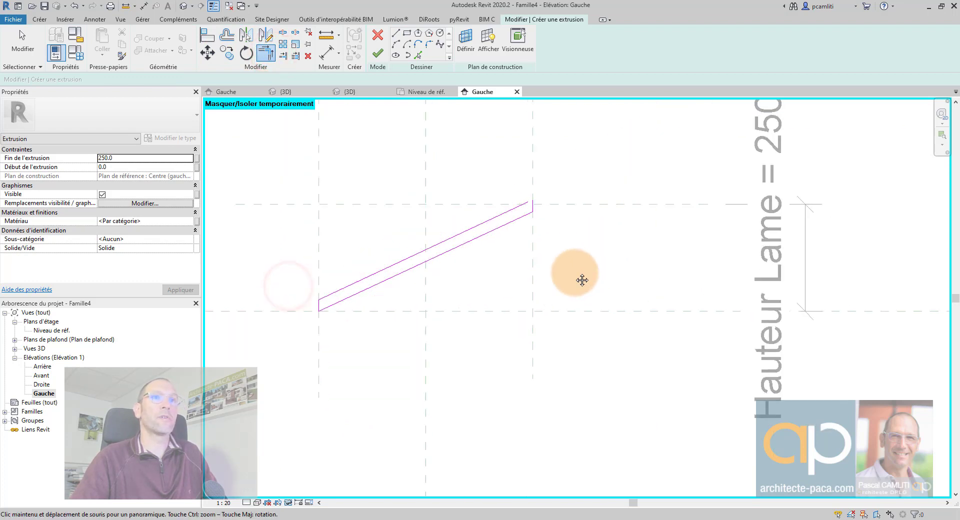
pyautogui.scroll(4, 515, 194)
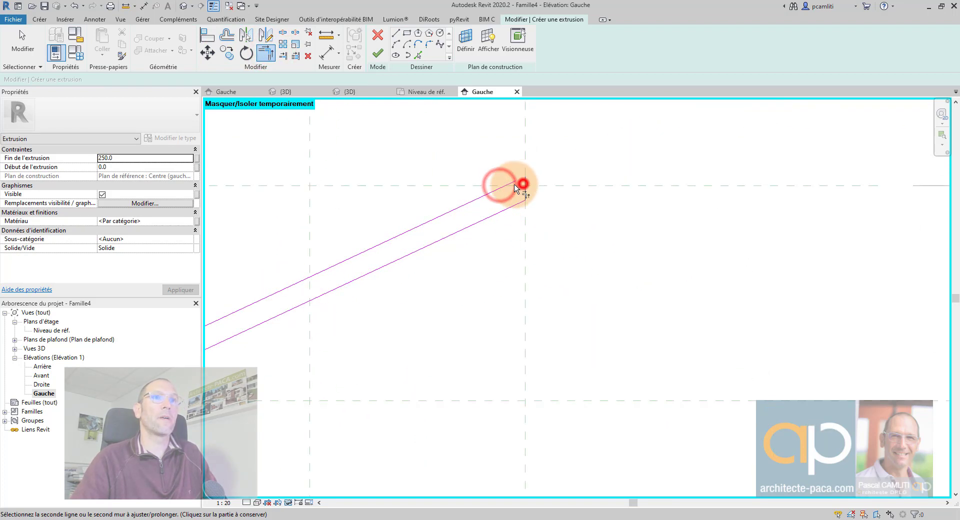
pyautogui.click(516, 186)
pyautogui.scroll(-3, 553, 214)
pyautogui.press('Escape')
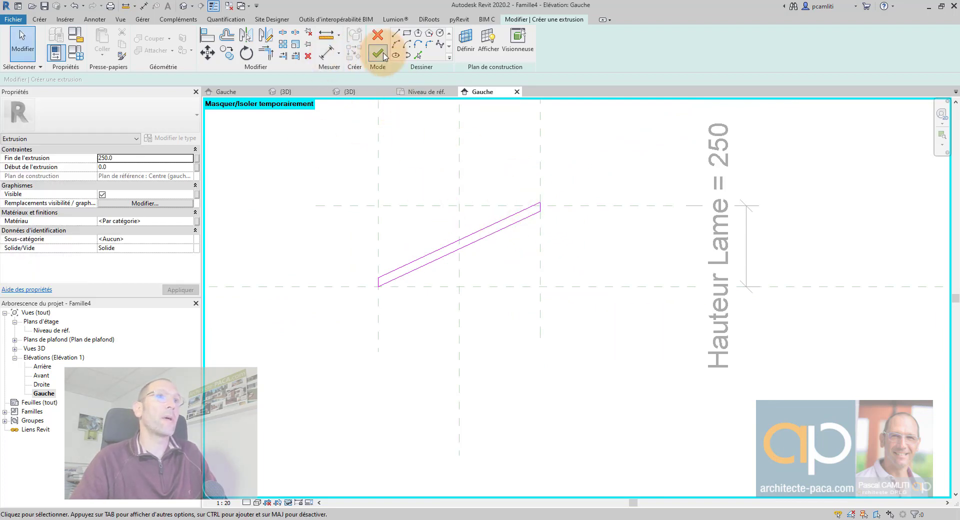
# Step: Try to align the profile's left end line with the left vertical reference plane
pyautogui.click(208, 35)
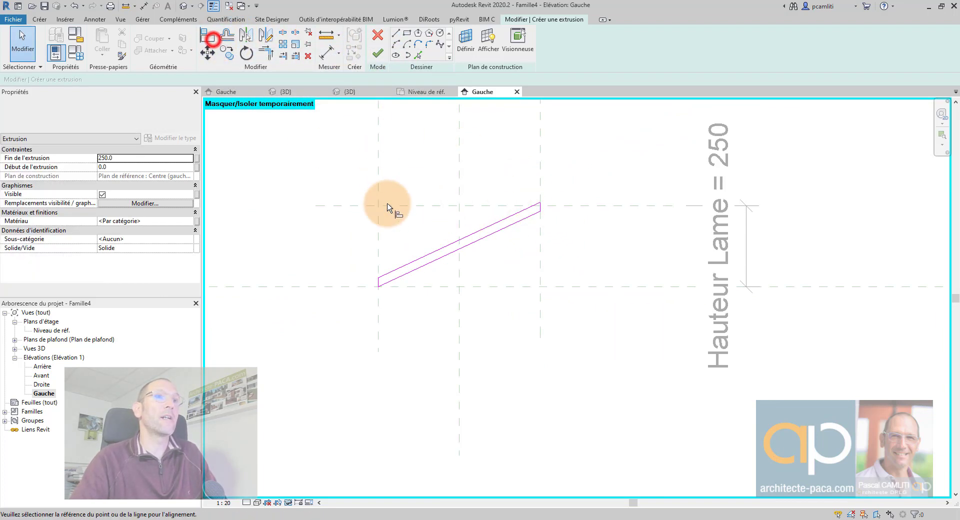
pyautogui.click(378, 258)
pyautogui.scroll(2, 378, 285)
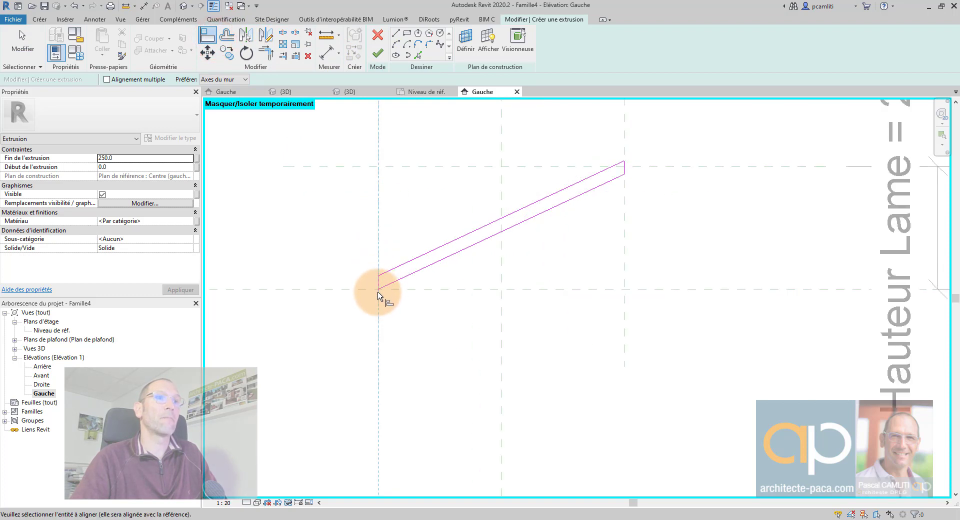
pyautogui.click(379, 283)
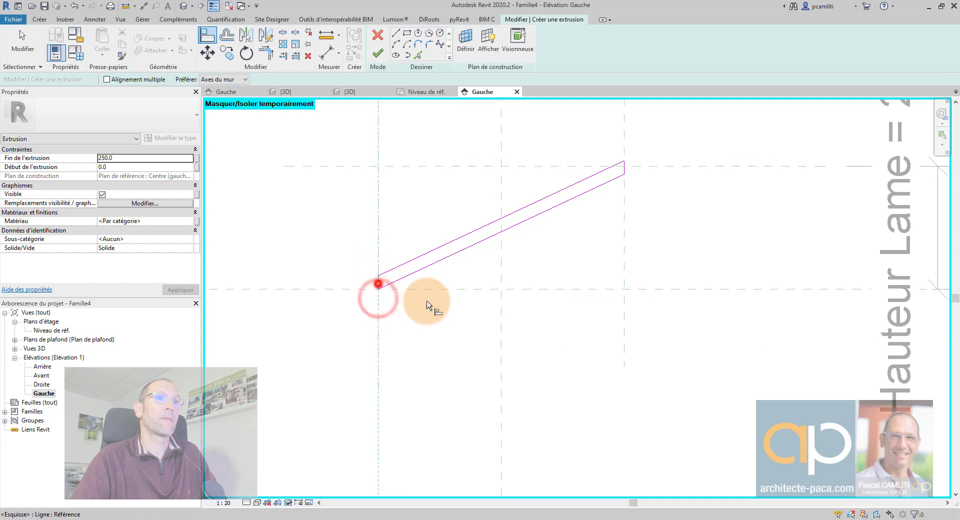
pyautogui.scroll(-5, 416, 335)
pyautogui.scroll(2, 454, 336)
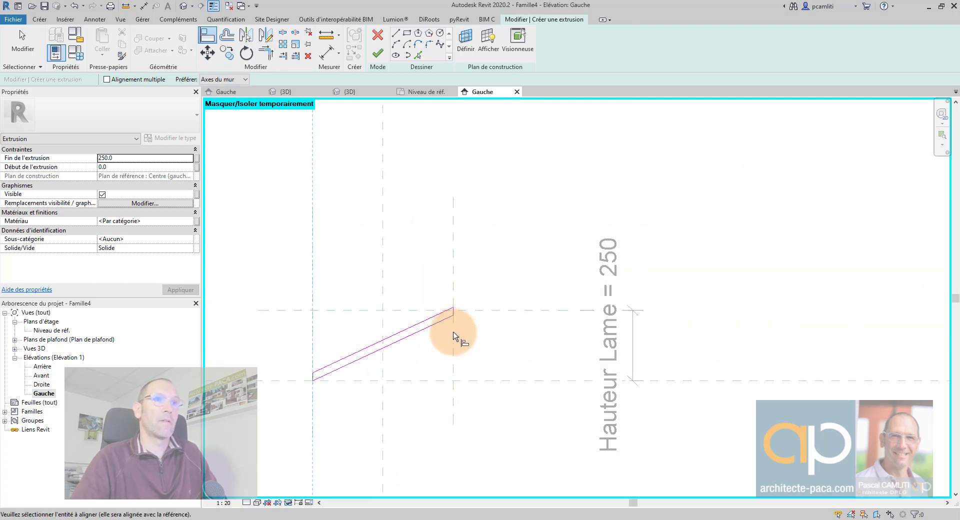
pyautogui.scroll(2, 454, 320)
pyautogui.press('Escape')
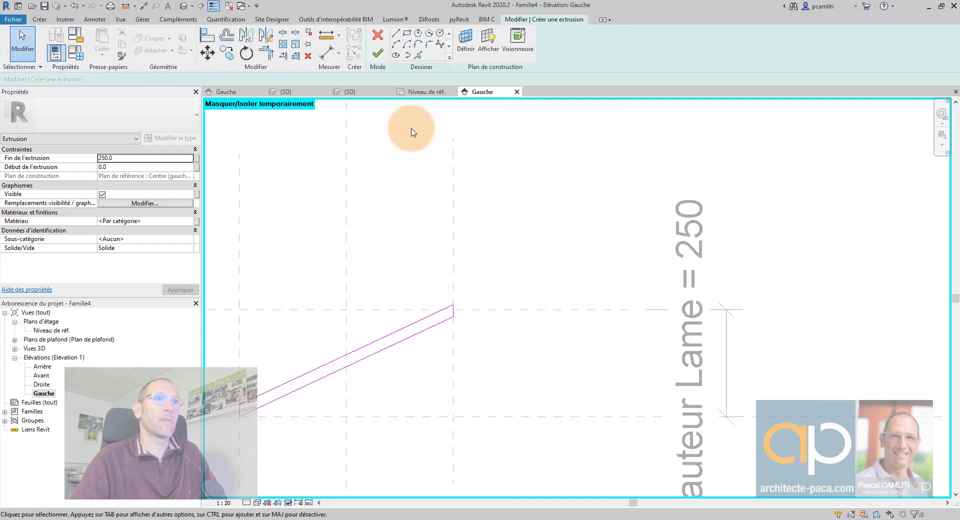
# Step: Finish the extrusion sketch and lock the slat's two end faces to the left and right vertical reference planes
pyautogui.click(379, 51)
pyautogui.scroll(-2, 507, 241)
pyautogui.scroll(2, 446, 279)
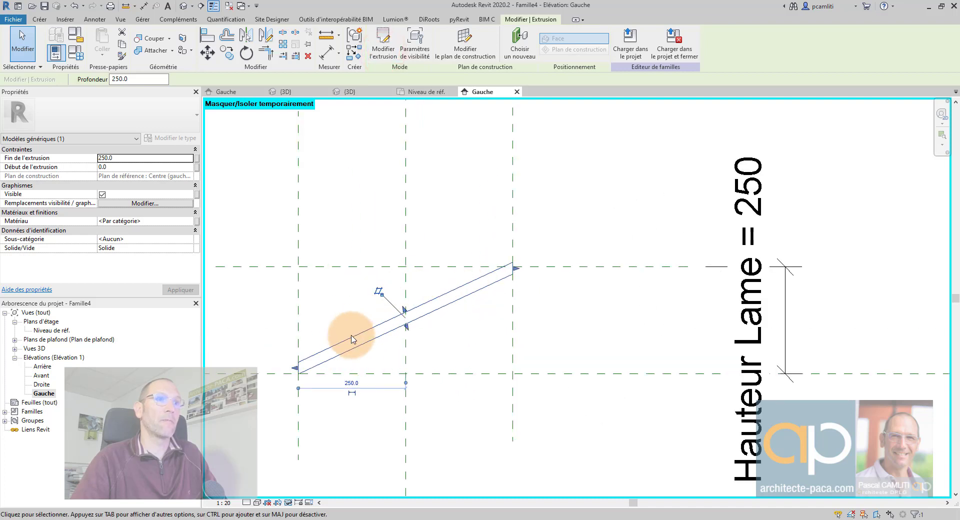
pyautogui.moveTo(294, 369)
pyautogui.mouseDown()
pyautogui.moveTo(314, 369)
pyautogui.moveTo(298, 369)
pyautogui.mouseUp()
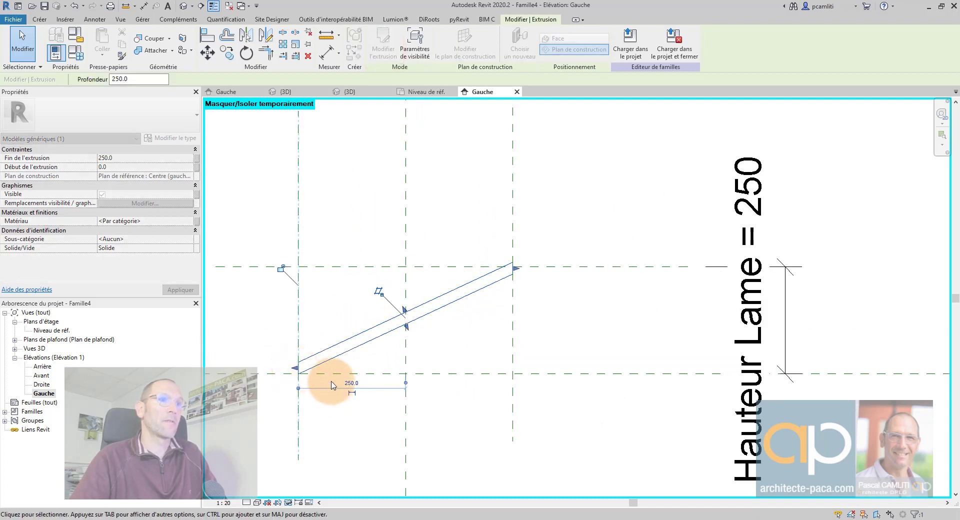
pyautogui.click(280, 270)
pyautogui.moveTo(515, 268)
pyautogui.mouseDown()
pyautogui.moveTo(511, 276)
pyautogui.moveTo(517, 270)
pyautogui.mouseUp()
pyautogui.click(531, 289)
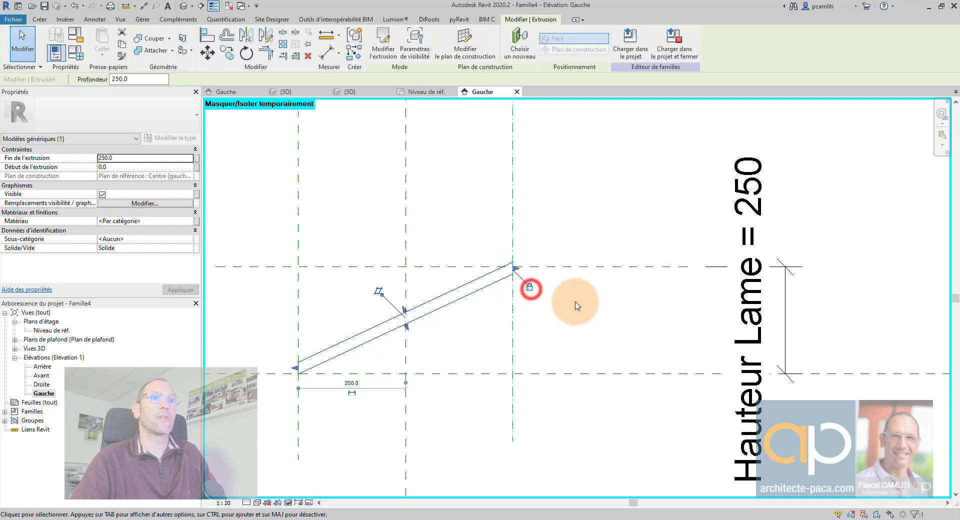
pyautogui.click(575, 302)
# Step: Raise the short horizontal reference plane to about 296 mm above the base plane to test the slat's behaviour
pyautogui.click(465, 268)
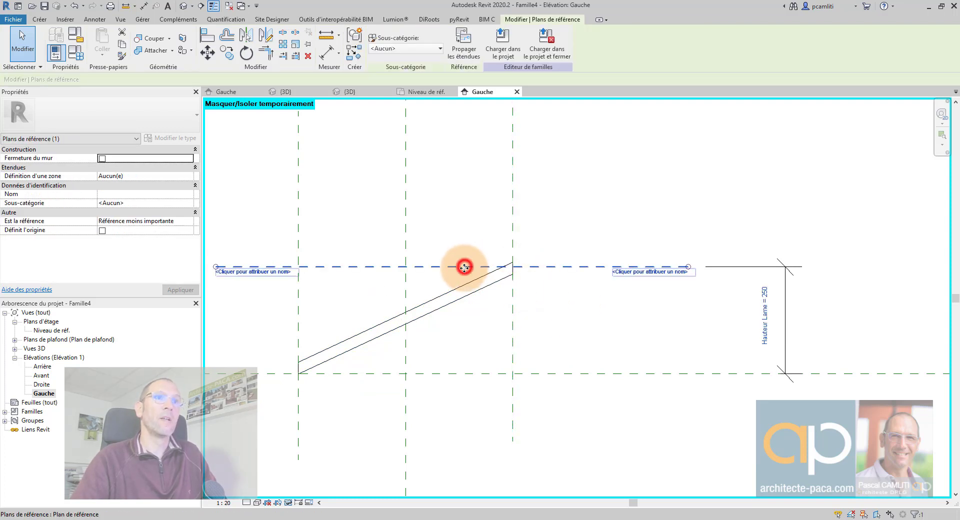
pyautogui.moveTo(459, 233)
pyautogui.mouseDown()
pyautogui.moveTo(456, 223)
pyautogui.moveTo(447, 268)
pyautogui.moveTo(457, 246)
pyautogui.mouseUp()
pyautogui.click(506, 274)
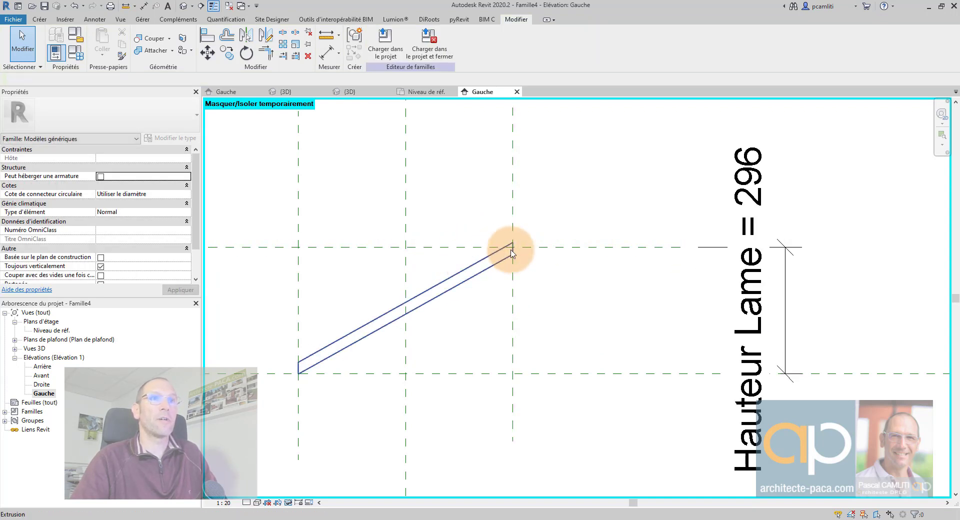
# Step: Set Hauteur Lame to 350 in the family types and apply it
pyautogui.click(762, 190)
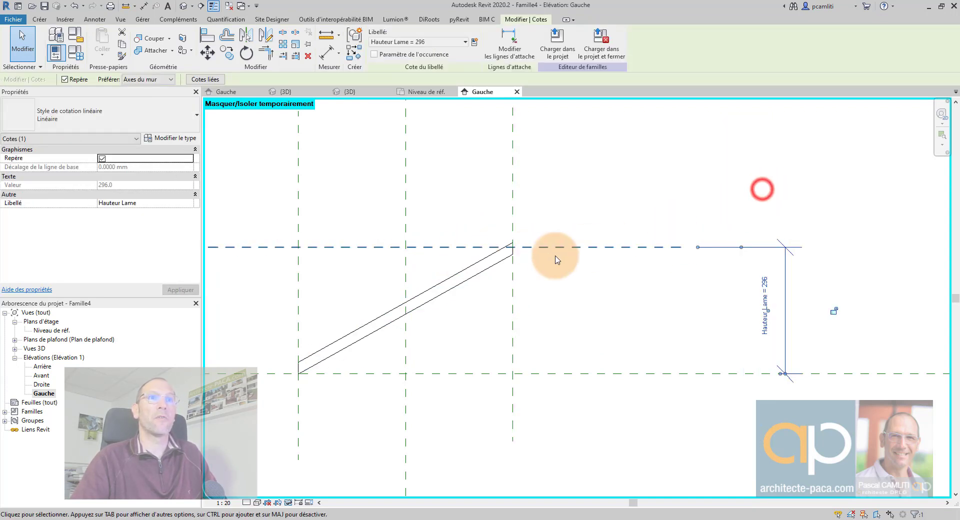
pyautogui.press('Escape')
pyautogui.click(76, 52)
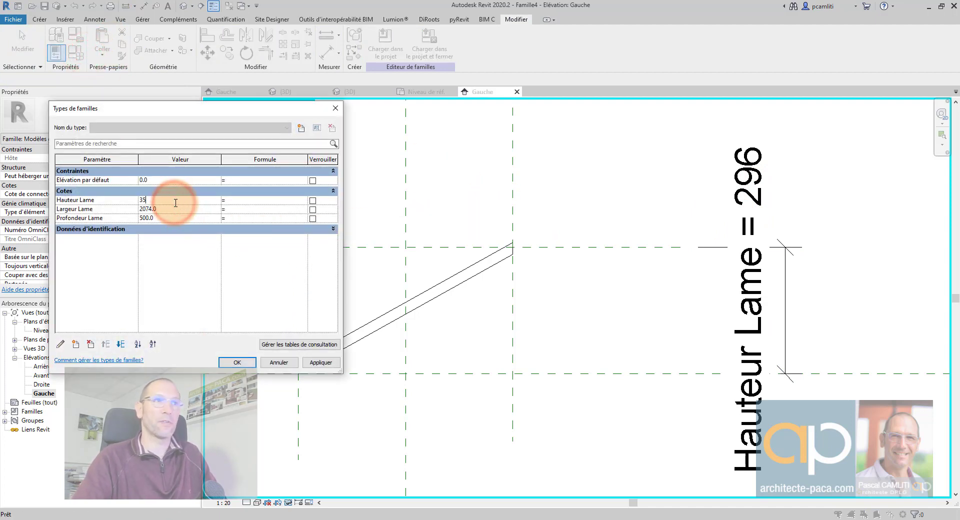
pyautogui.click(320, 363)
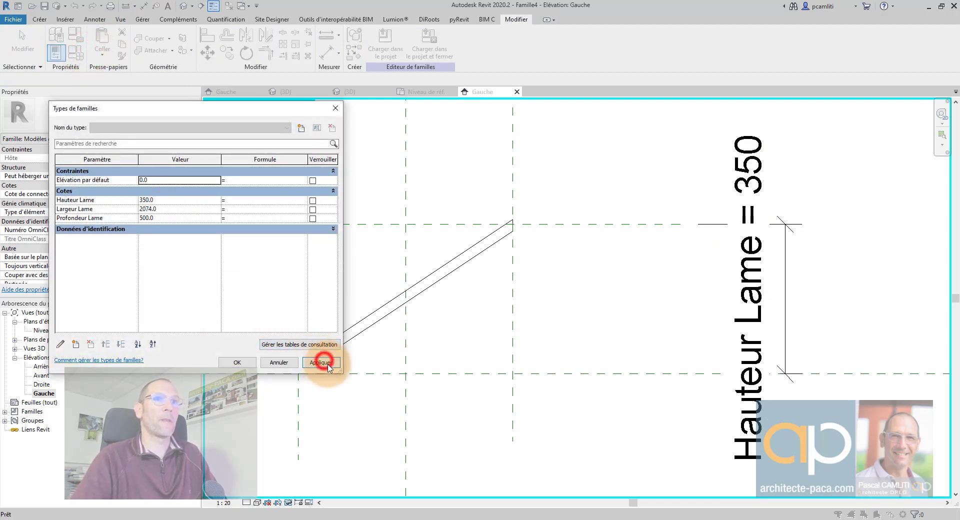
pyautogui.click(237, 362)
# Step: Open the slat extrusion's sketch for editing
pyautogui.click(449, 274)
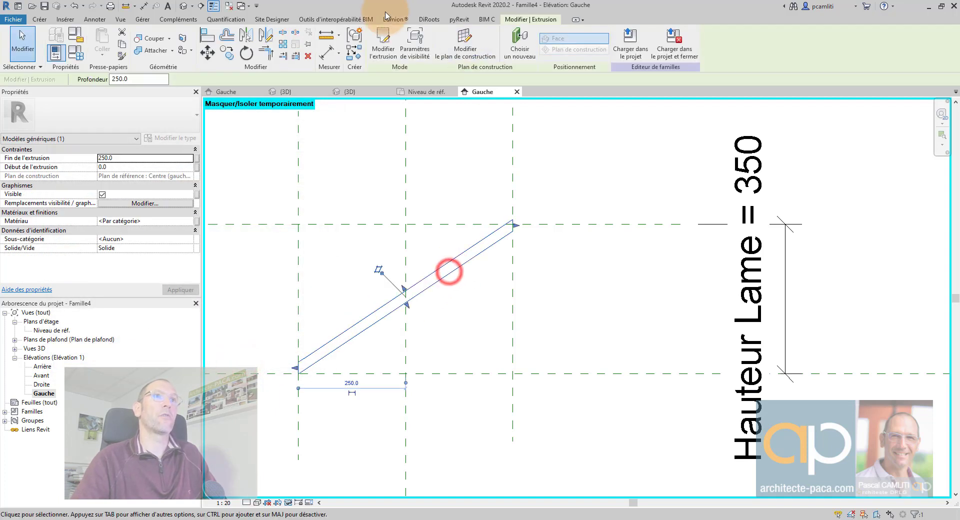
pyautogui.click(390, 43)
pyautogui.scroll(2, 501, 217)
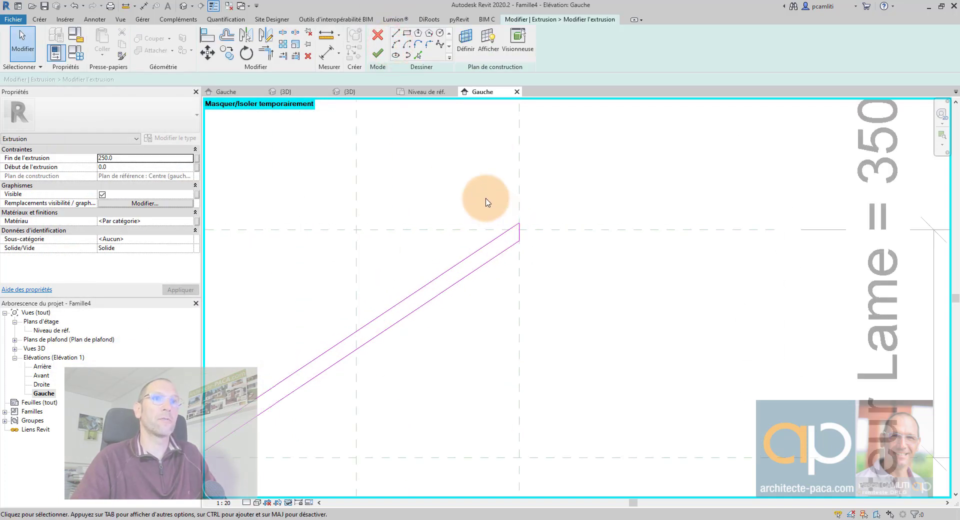
# Step: Try to pull the profile's upper right corner down onto the short horizontal reference plane
pyautogui.moveTo(489, 200)
pyautogui.mouseDown()
pyautogui.moveTo(561, 317)
pyautogui.moveTo(607, 317)
pyautogui.mouseUp()
pyautogui.scroll(3, 548, 246)
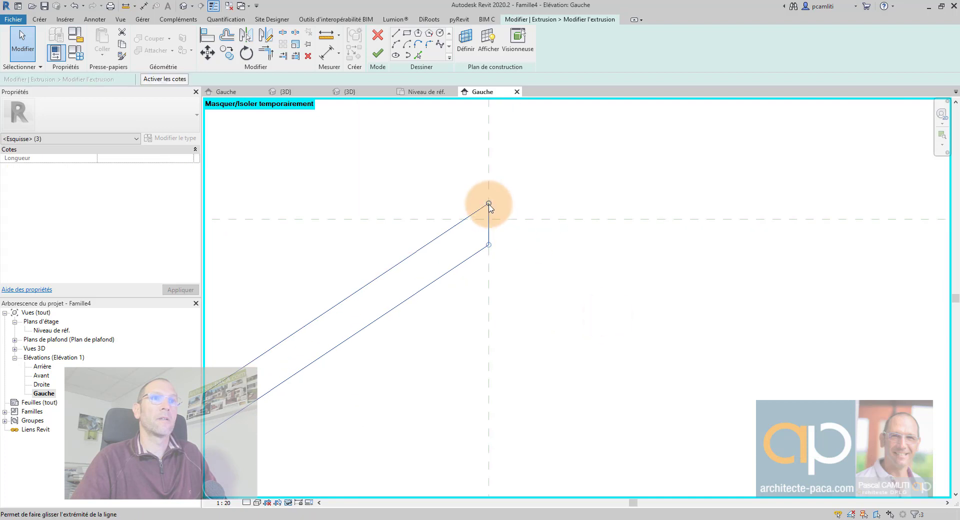
pyautogui.moveTo(488, 206); pyautogui.dragTo(490, 218)
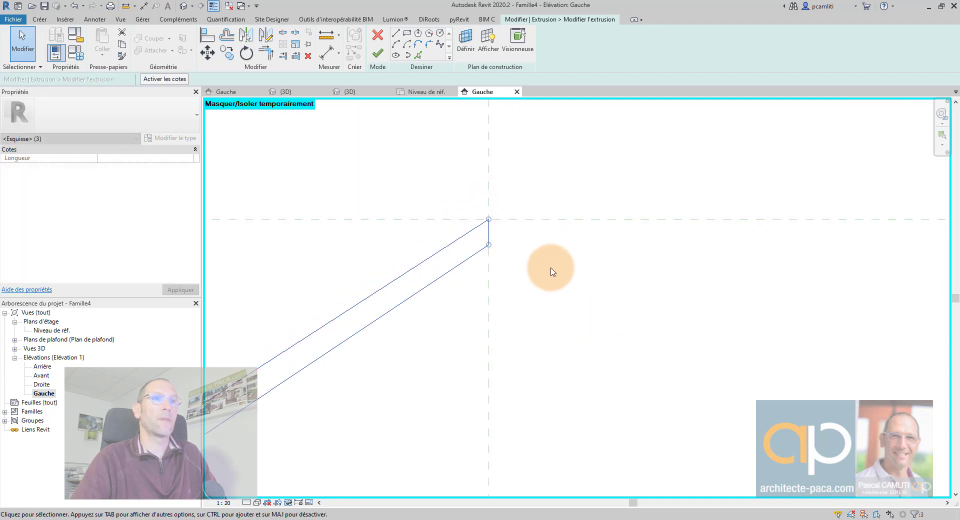
# Step: Move the profile's right end line down from its upper endpoint to the short horizontal reference plane
pyautogui.scroll(-2, 542, 264)
pyautogui.click(510, 236)
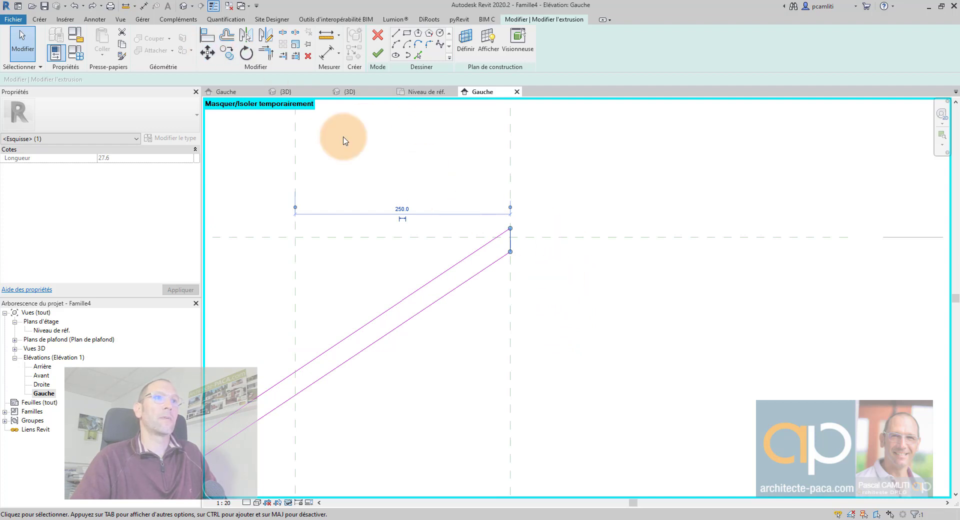
pyautogui.click(208, 52)
pyautogui.click(509, 230)
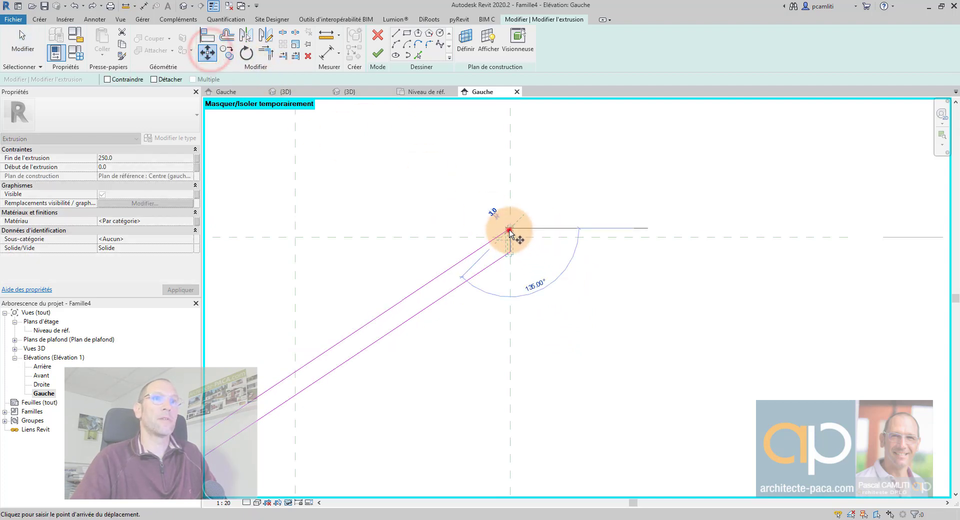
pyautogui.click(510, 231)
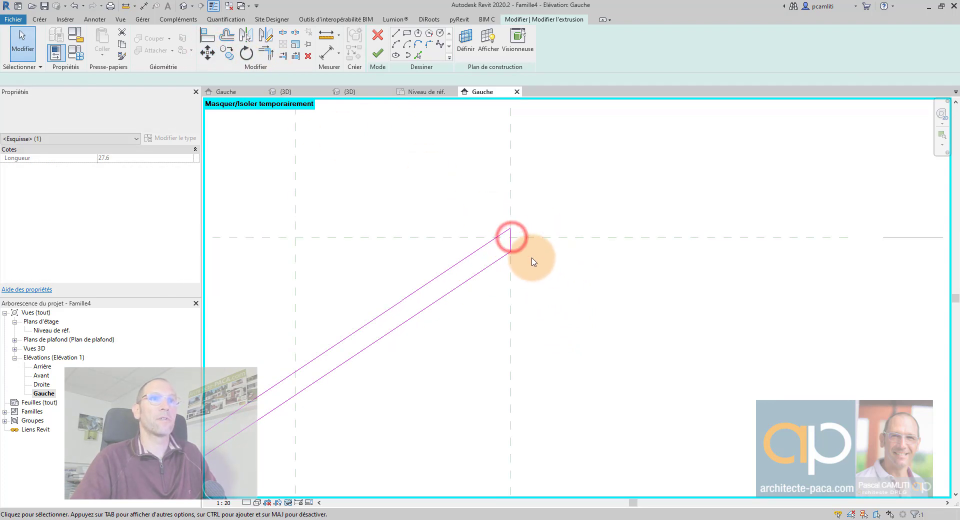
# Step: Stretch the slat profile's right end line further down and delete the upper inclined line
pyautogui.moveTo(534, 287)
pyautogui.mouseDown()
pyautogui.moveTo(500, 244)
pyautogui.moveTo(511, 269)
pyautogui.mouseUp()
pyautogui.click(511, 216)
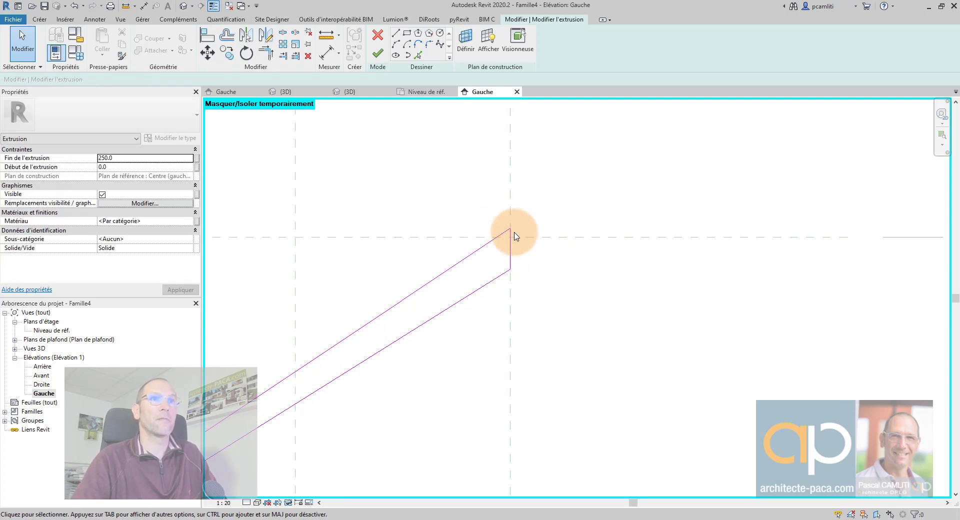
pyautogui.click(503, 238)
pyautogui.press('Delete')
pyautogui.scroll(-2, 517, 255)
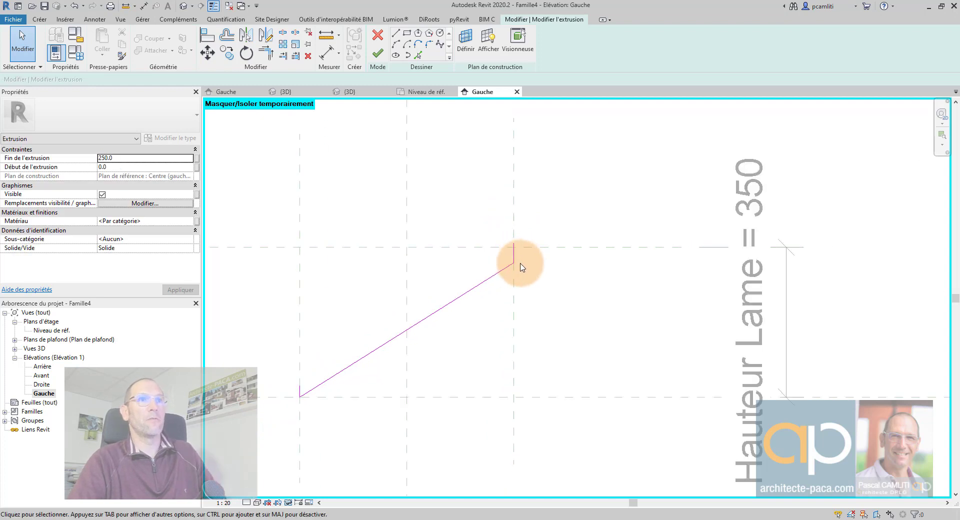
# Step: Offset a copy of the remaining inclined line 25 mm upward
pyautogui.click(413, 329)
pyautogui.scroll(3, 397, 343)
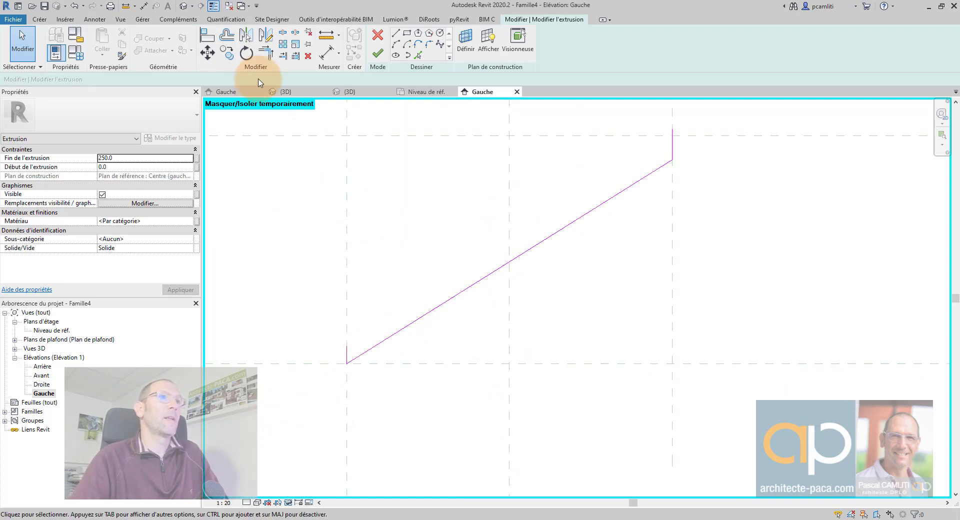
pyautogui.click(226, 35)
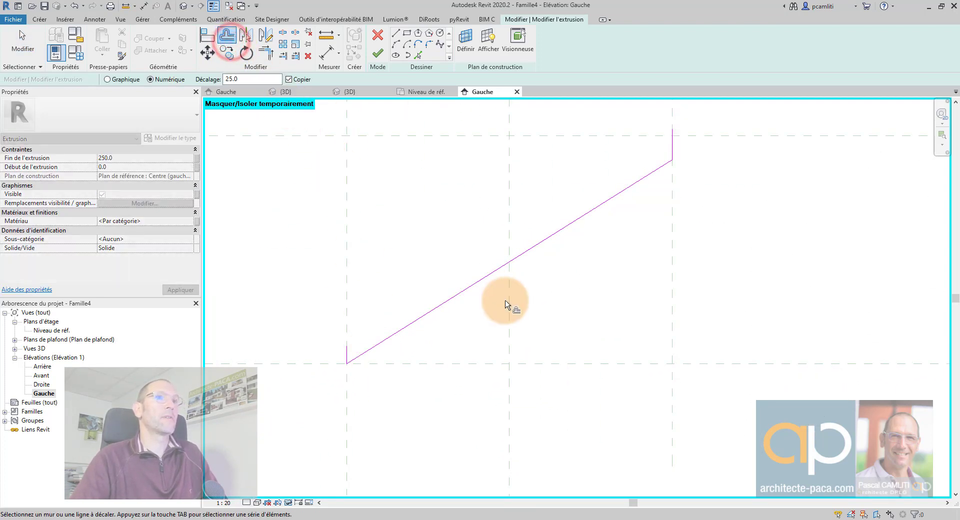
pyautogui.click(497, 271)
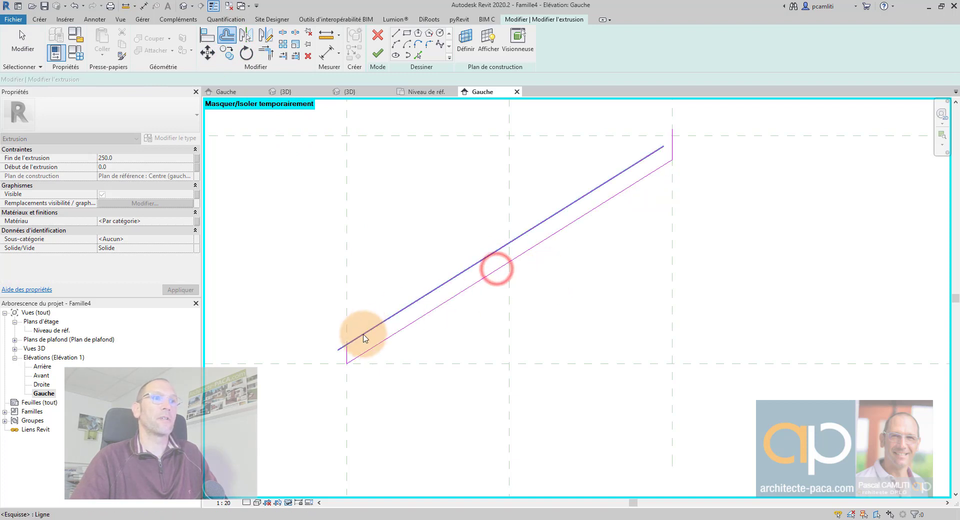
pyautogui.press('Escape')
# Step: Trim the offset line to the two vertical end lines to close the profile, and finish the sketch
pyautogui.click(265, 56)
pyautogui.click(343, 343)
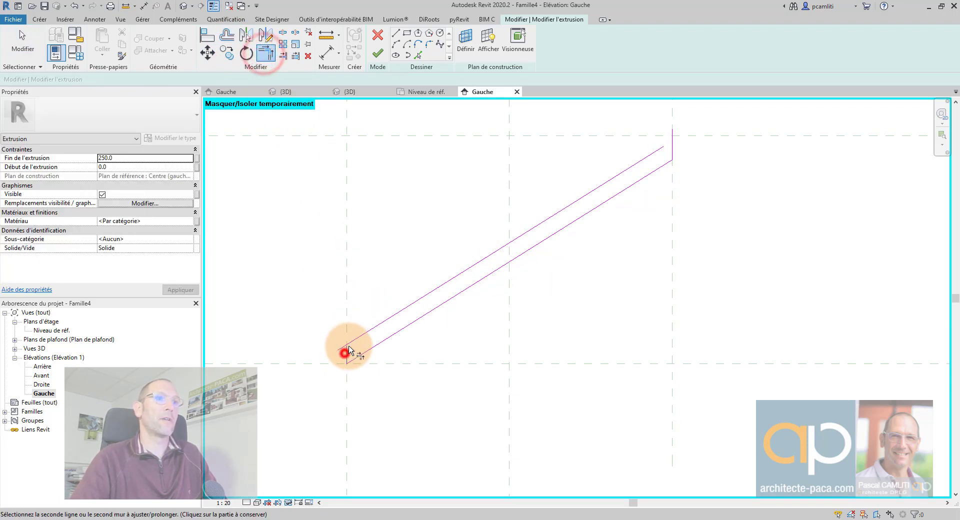
pyautogui.scroll(-2, 661, 197)
pyautogui.scroll(4, 660, 197)
pyautogui.click(635, 160)
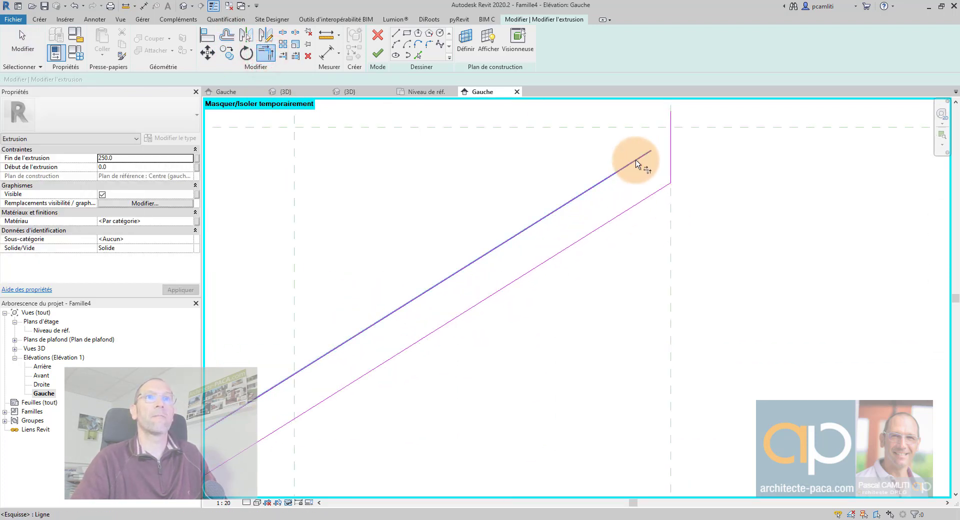
pyautogui.press('Escape')
pyautogui.scroll(-2, 685, 161)
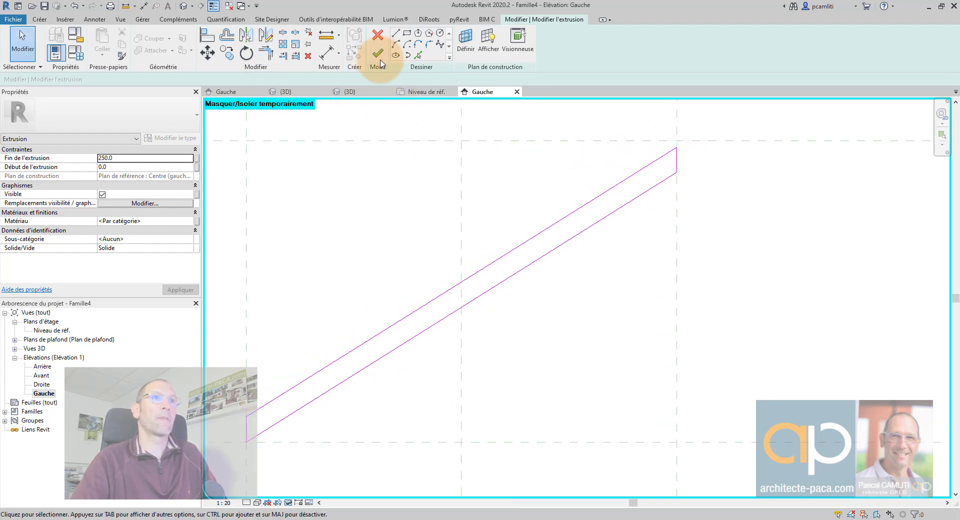
pyautogui.click(377, 54)
pyautogui.scroll(-4, 778, 208)
pyautogui.click(718, 230)
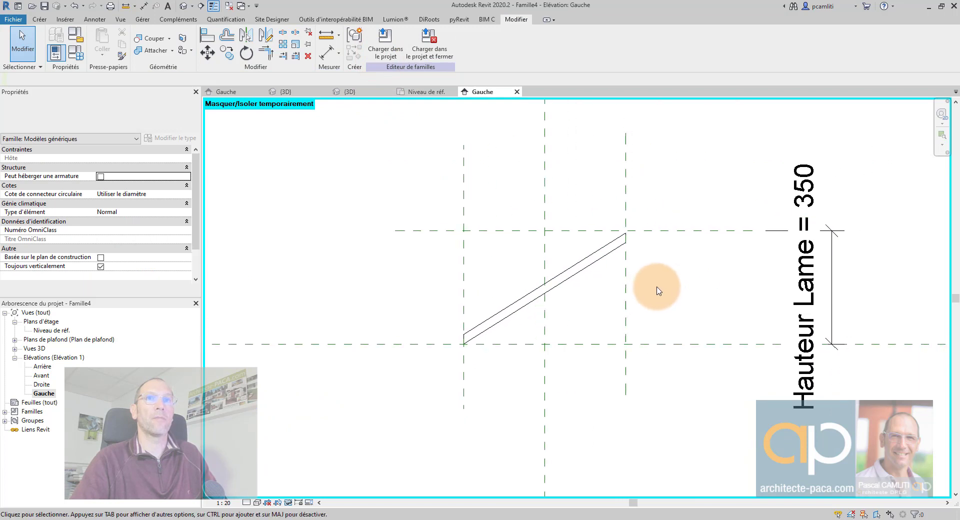
# Step: Set Hauteur Lame to 250 in the family types and apply it
pyautogui.click(76, 52)
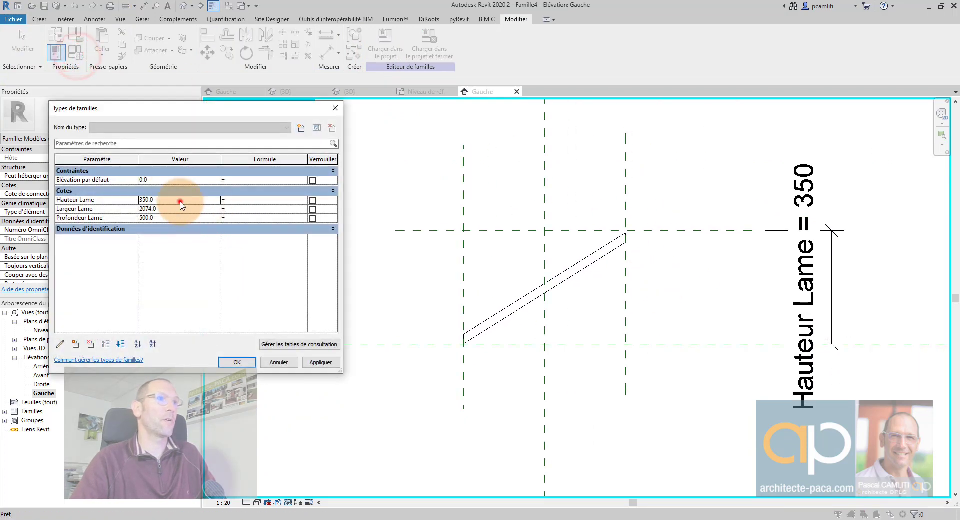
pyautogui.click(330, 364)
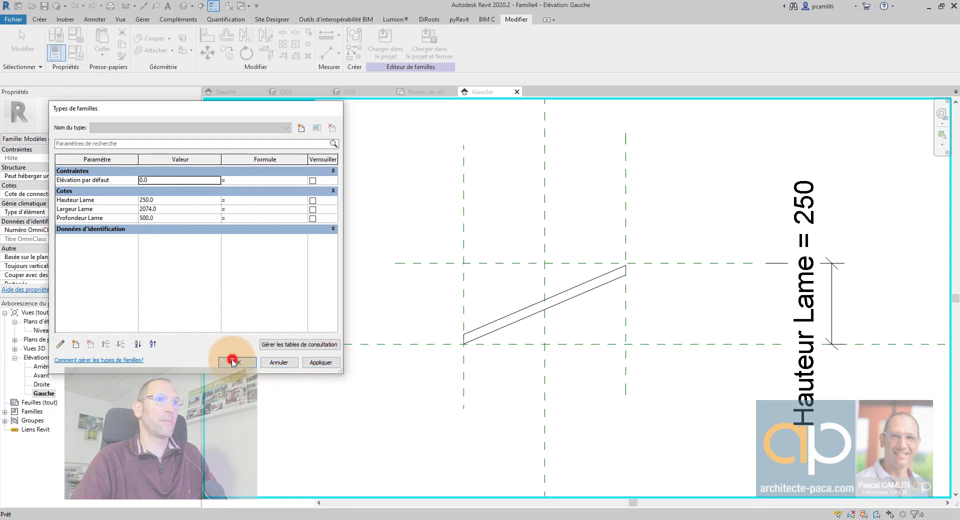
pyautogui.click(233, 361)
pyautogui.click(430, 219)
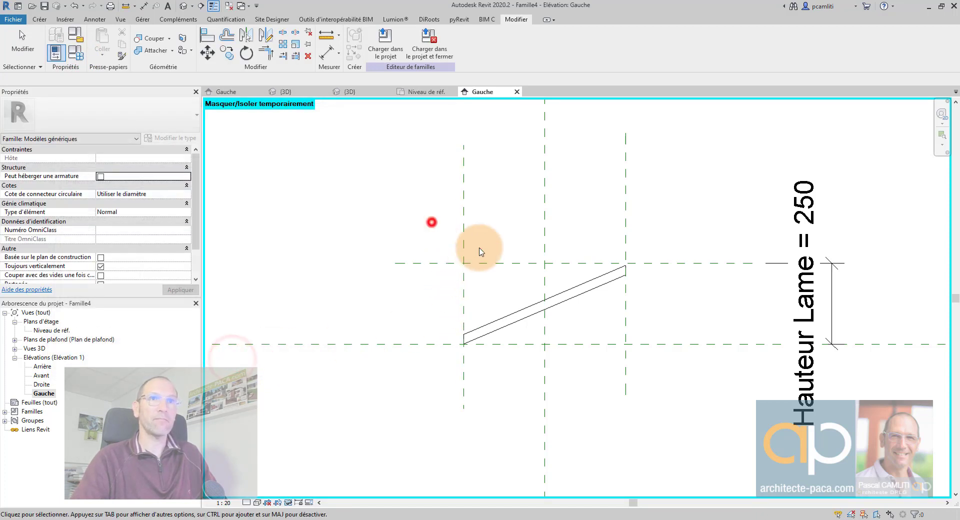
# Step: Reopen the slat extrusion's sketch and add an aligned dimension between its two inclined lines
pyautogui.click(591, 293)
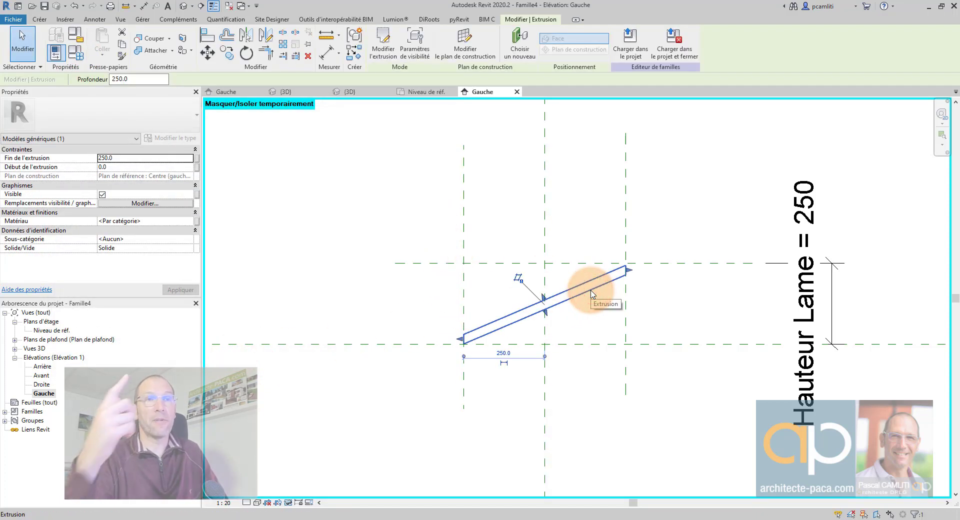
pyautogui.click(384, 50)
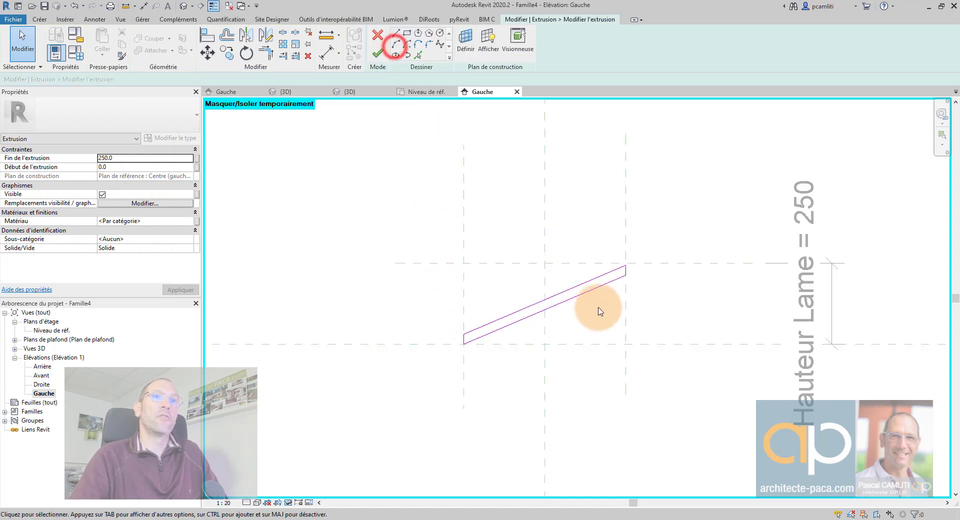
pyautogui.scroll(3, 594, 306)
pyautogui.click(326, 55)
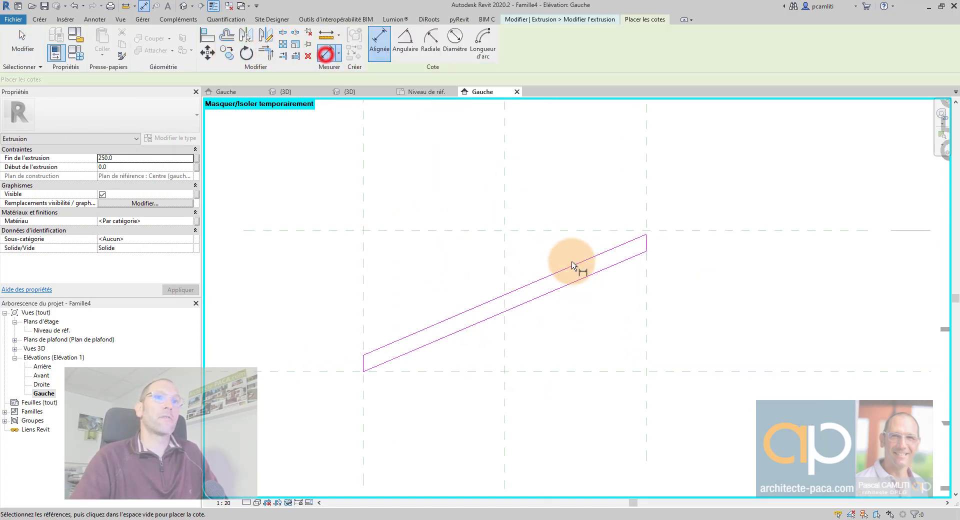
pyautogui.click(578, 273)
pyautogui.click(574, 270)
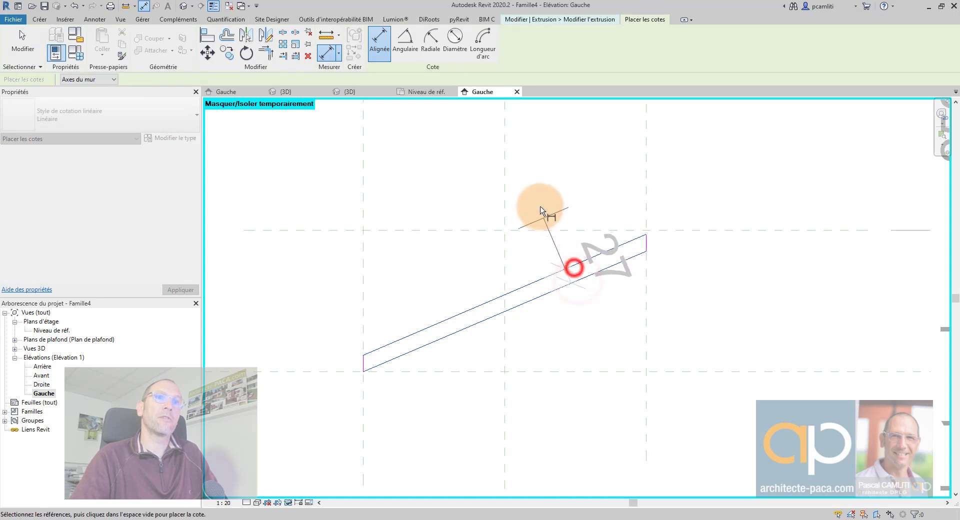
pyautogui.click(533, 189)
pyautogui.press('Escape')
pyautogui.press('Escape')
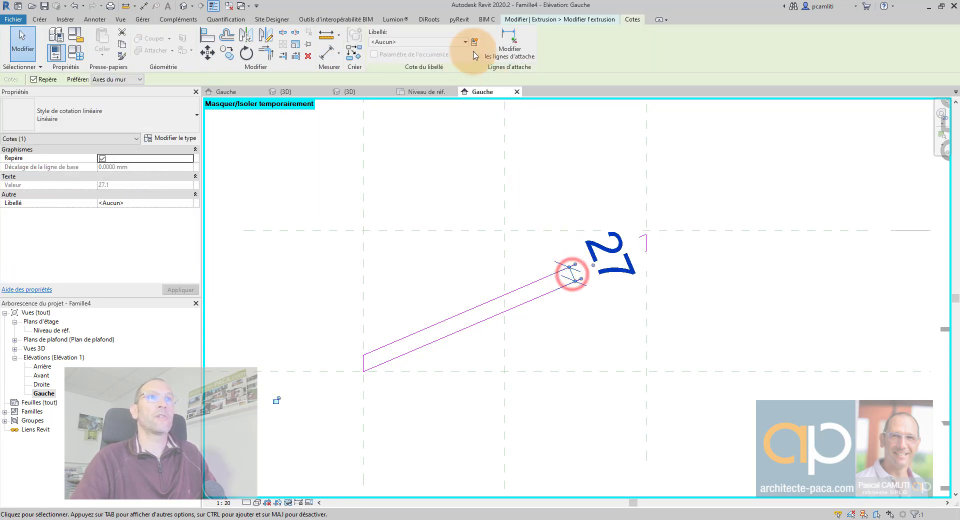
# Step: Label the thickness dimension with a new type parameter named Epaisseur Lame and finish the sketch
pyautogui.click(474, 42)
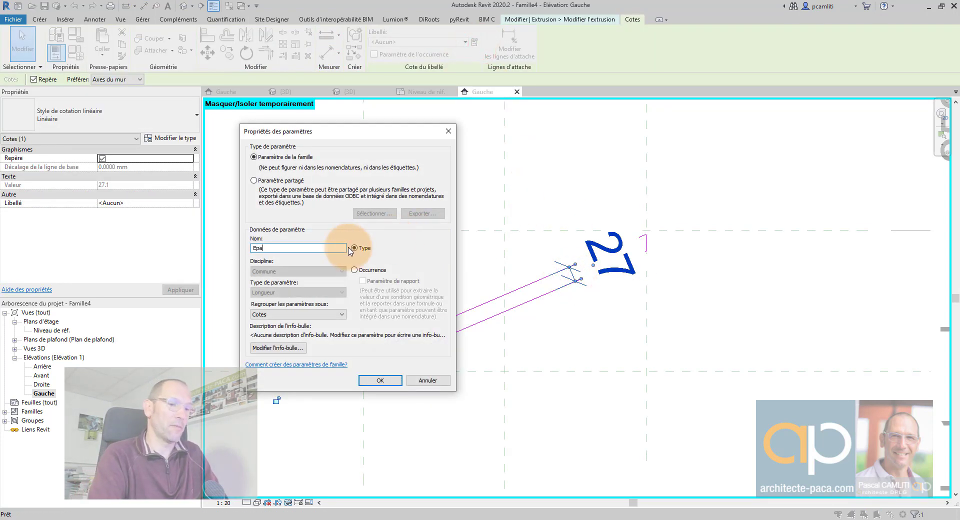
pyautogui.write('Epaisseur Lam')
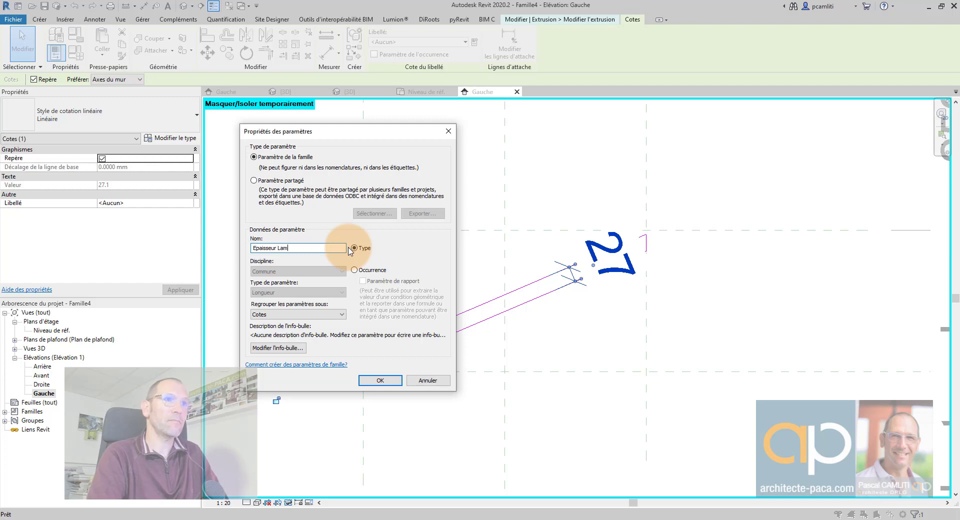
pyautogui.write('e')
pyautogui.press('Return')
pyautogui.click(539, 154)
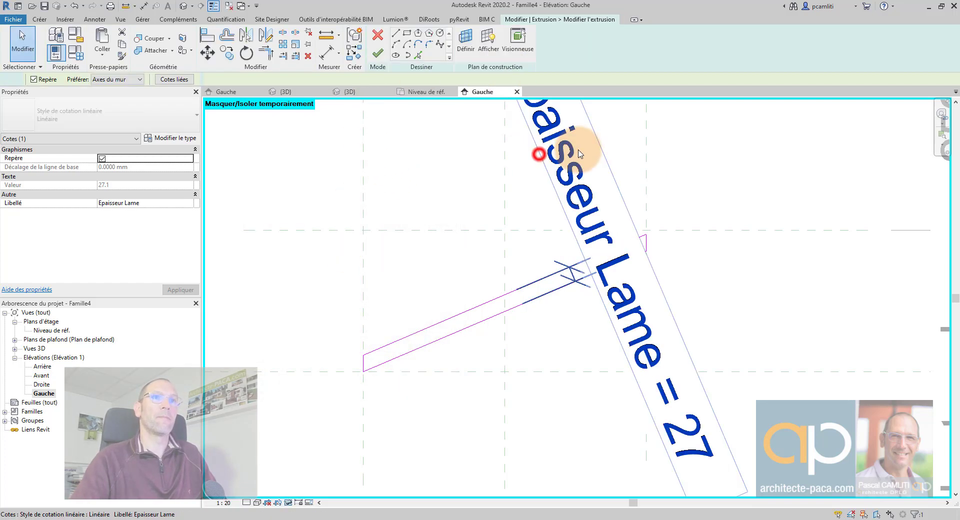
pyautogui.click(377, 53)
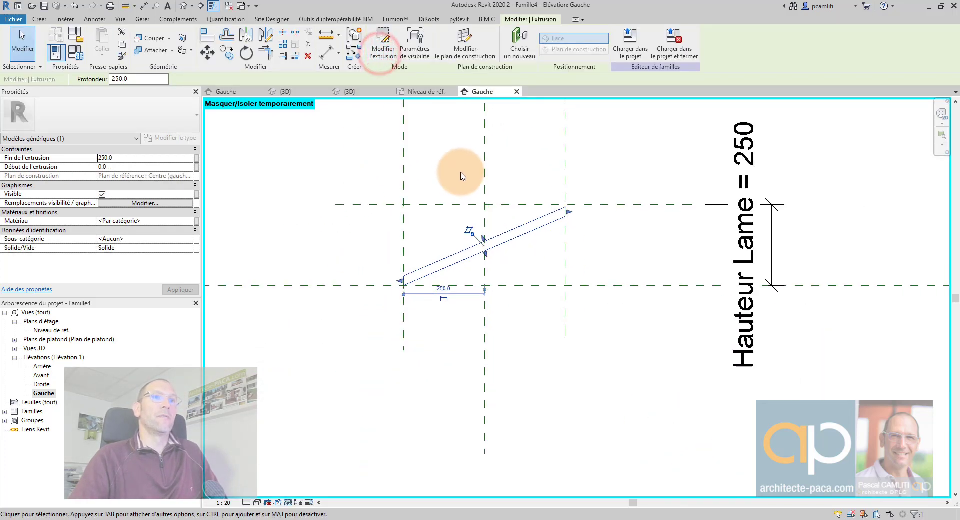
# Step: Set Epaisseur Lame to 25 in the family types and apply it, removing the unsatisfied constraints
pyautogui.click(57, 53)
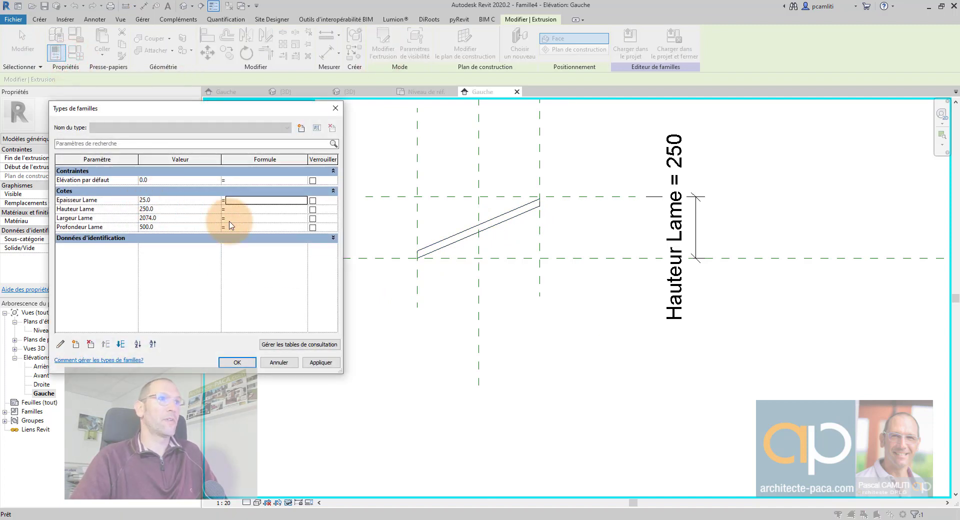
pyautogui.click(321, 365)
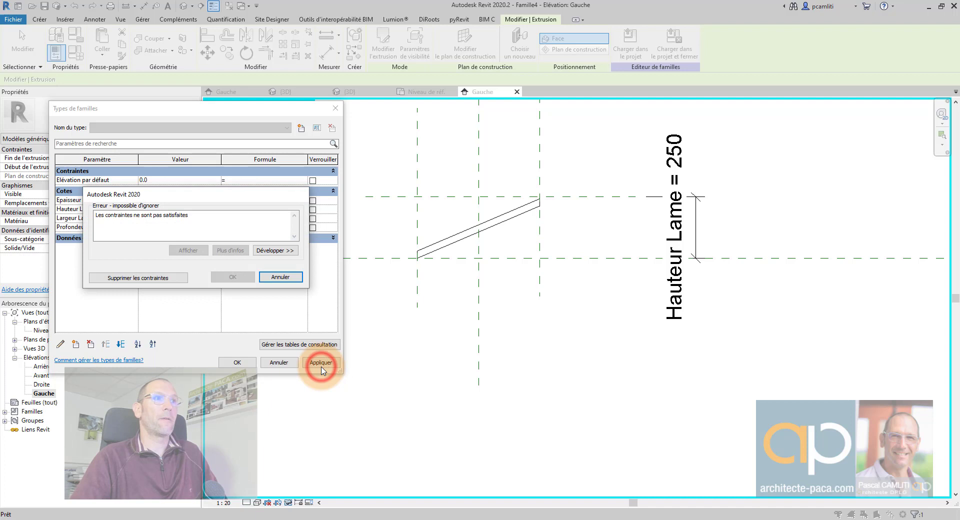
pyautogui.click(138, 277)
pyautogui.click(240, 362)
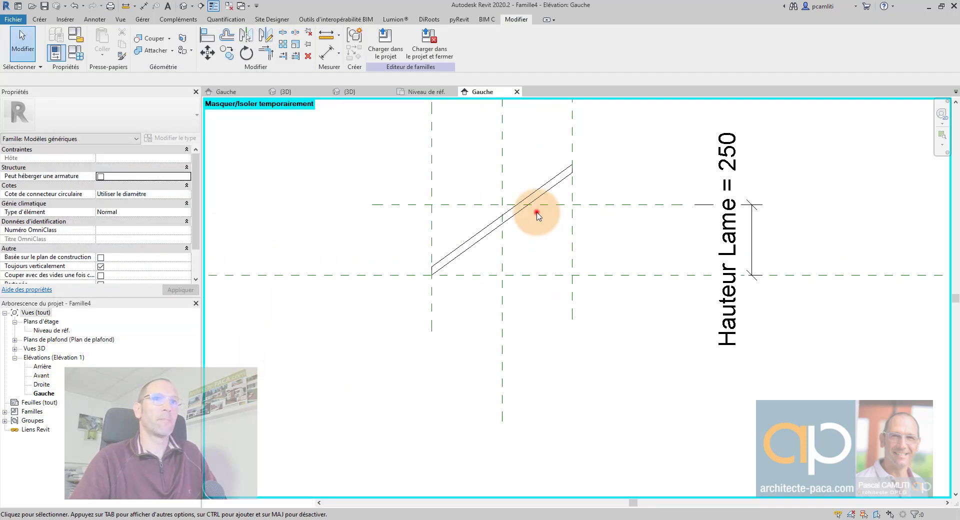
# Step: Delete the inclined slat extrusion
pyautogui.scroll(3, 531, 210)
pyautogui.moveTo(520, 218); pyautogui.dragTo(499, 293, button='middle')
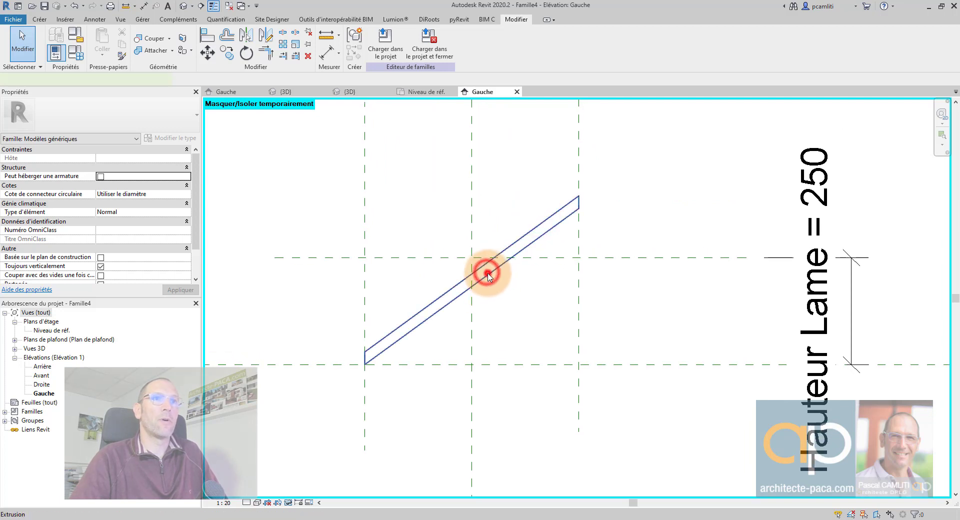
pyautogui.click(487, 273)
pyautogui.press('Delete')
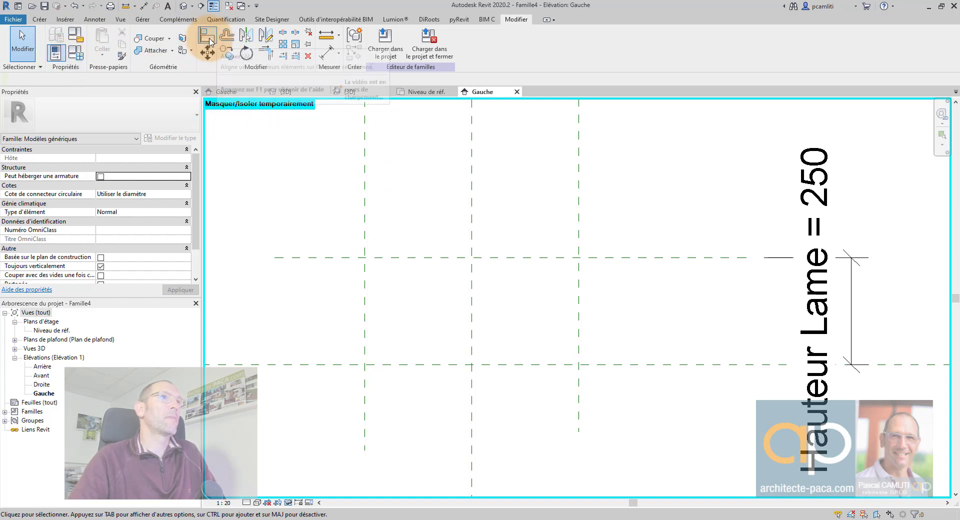
# Step: Start a new extrusion and draw a 25 mm vertical line up from the lower left intersection of the reference planes
pyautogui.click(39, 19)
pyautogui.click(102, 39)
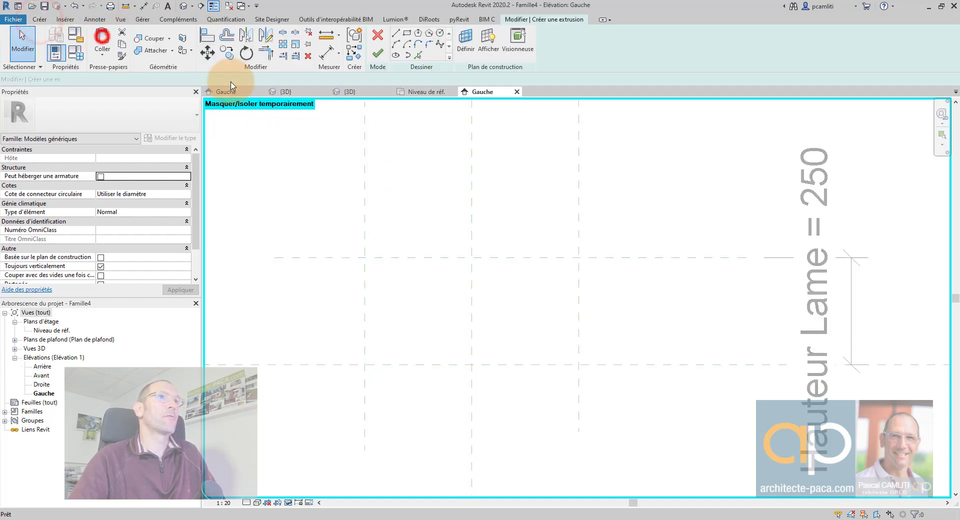
pyautogui.click(364, 364)
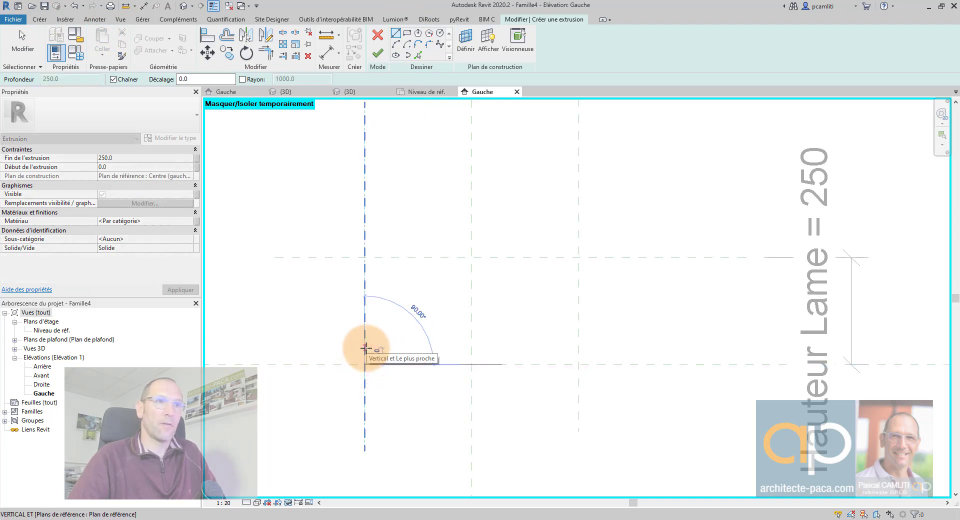
pyautogui.scroll(3, 364, 347)
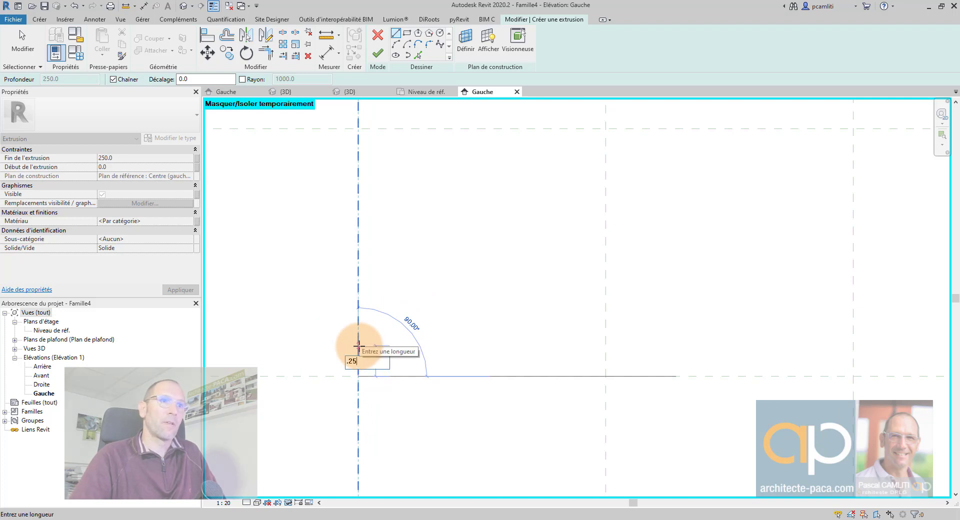
pyautogui.write('2')
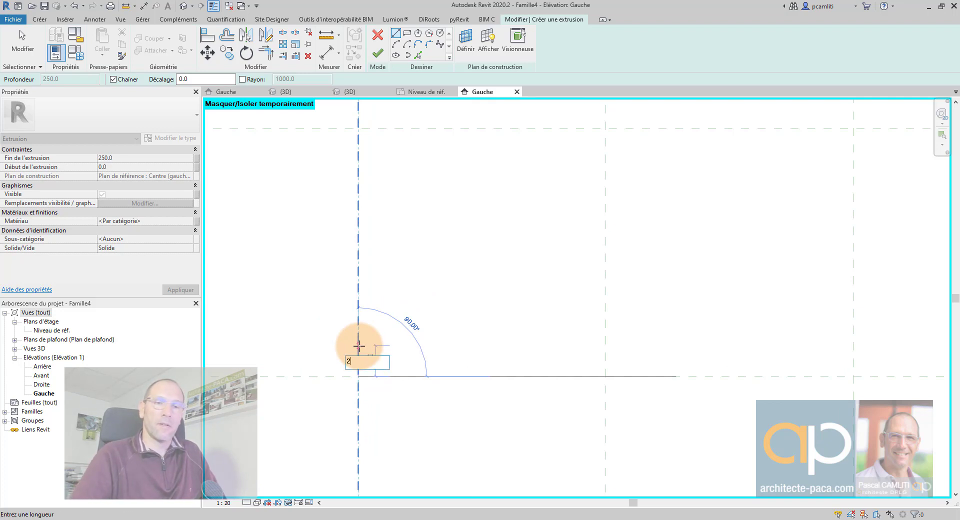
pyautogui.write('5')
pyautogui.press('Return')
# Step: Complete the profile with an inclined line to the upper right plane intersection, a 25 mm line down and a closing line to the start
pyautogui.scroll(-2, 358, 350)
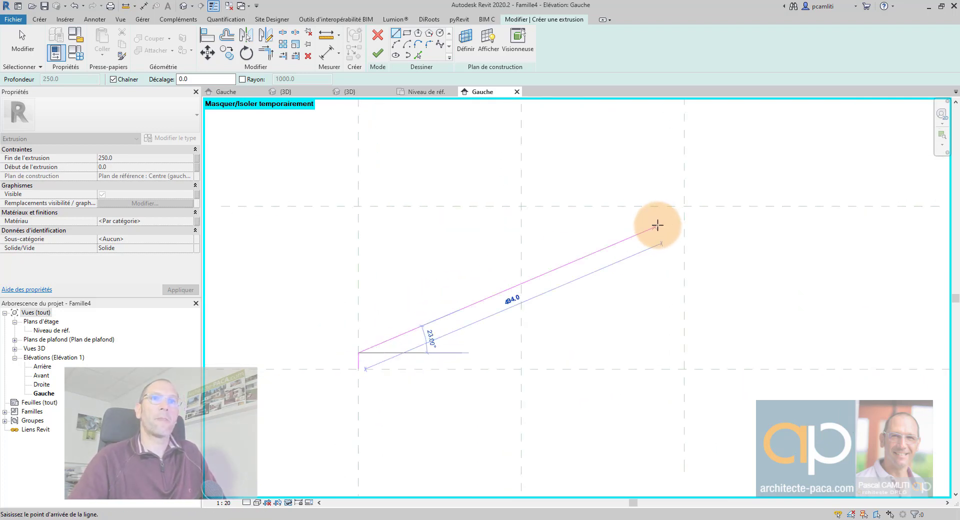
pyautogui.click(684, 206)
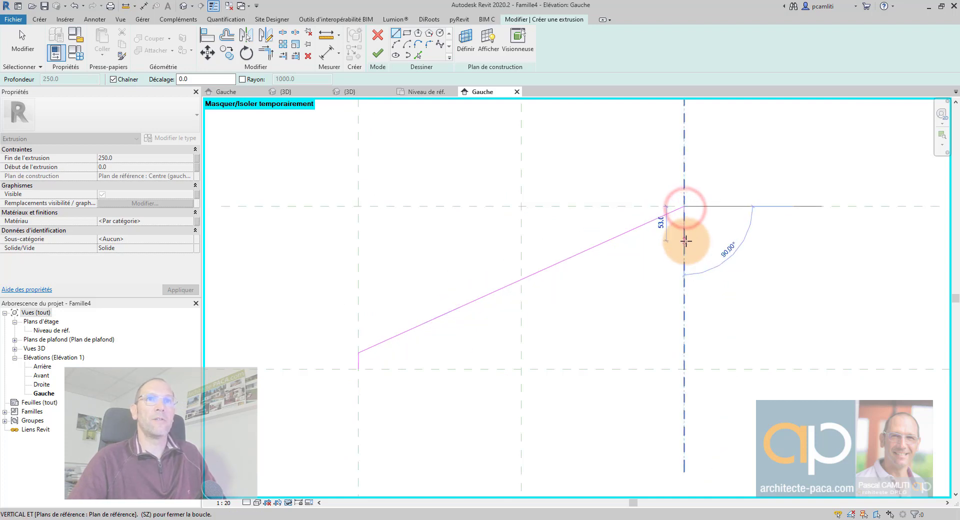
pyautogui.write('25')
pyautogui.press('Return')
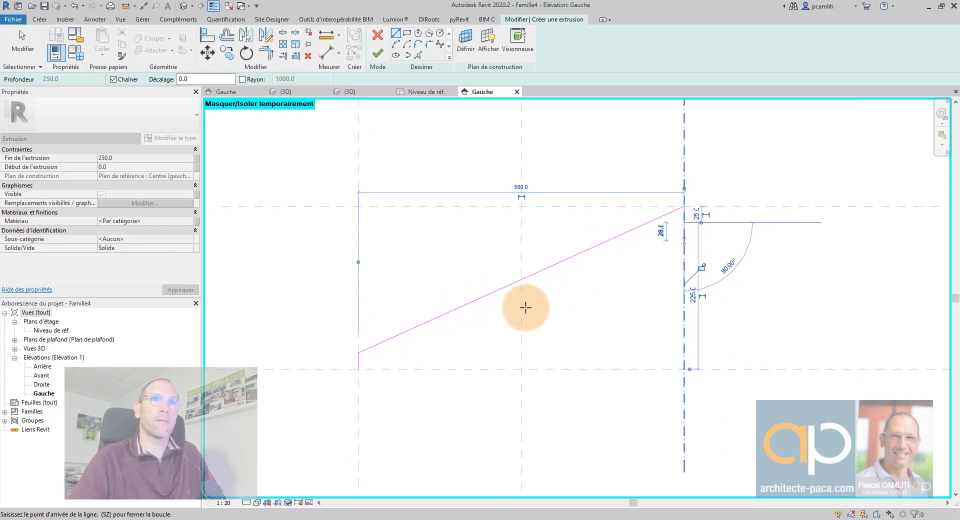
pyautogui.click(359, 369)
pyautogui.press('Escape')
pyautogui.scroll(-2, 473, 354)
pyautogui.moveTo(474, 354); pyautogui.dragTo(404, 370, button='middle')
pyautogui.scroll(1, 465, 343)
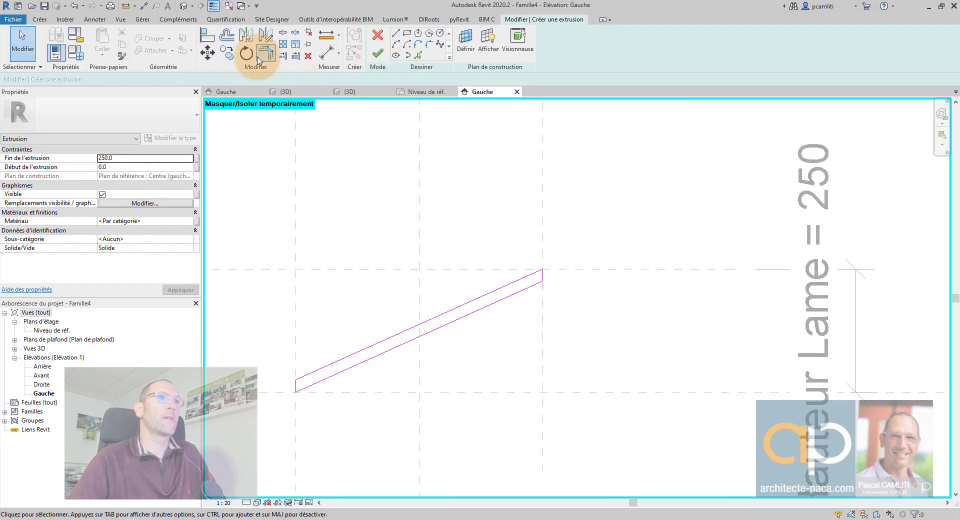
# Step: Add an aligned dimension between the two inclined lines of the slat profile
pyautogui.click(317, 53)
pyautogui.click(475, 312)
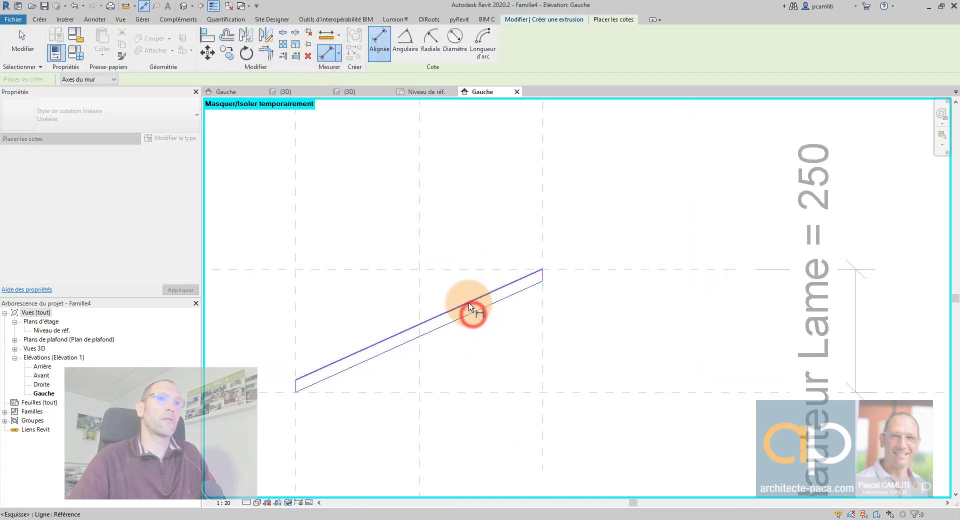
pyautogui.click(468, 303)
pyautogui.click(358, 305)
pyautogui.press('Escape')
pyautogui.press('Escape')
# Step: Label the slat thickness dimension with the Epaisseur Lame parameter and finish the extrusion sketch
pyautogui.click(397, 327)
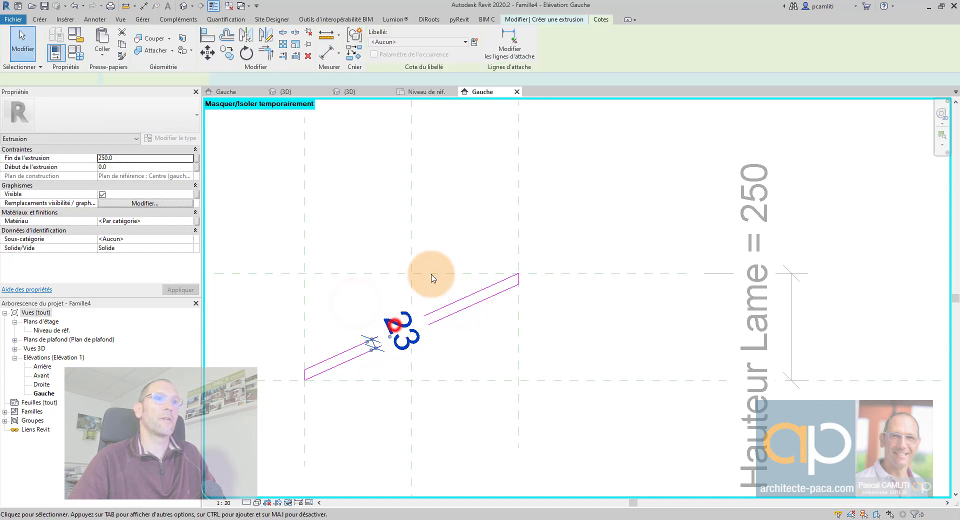
pyautogui.click(465, 42)
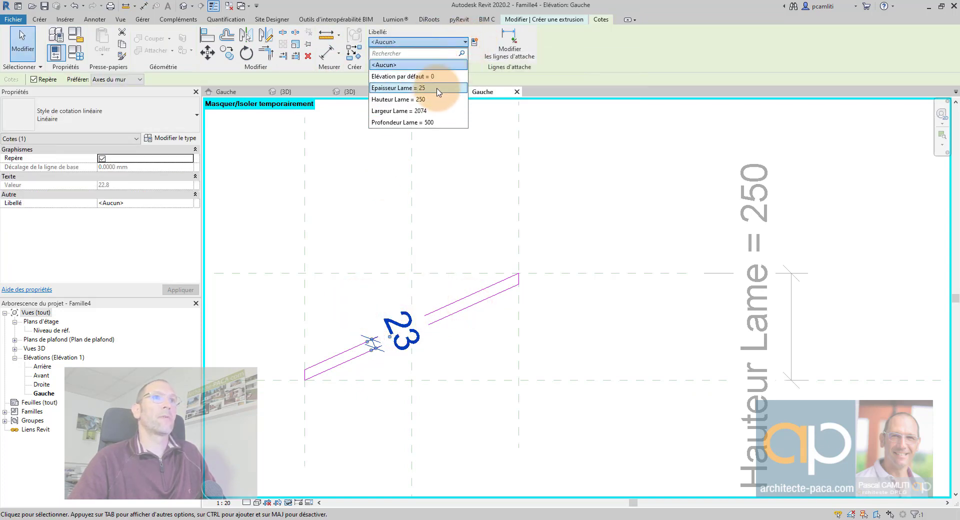
pyautogui.click(438, 88)
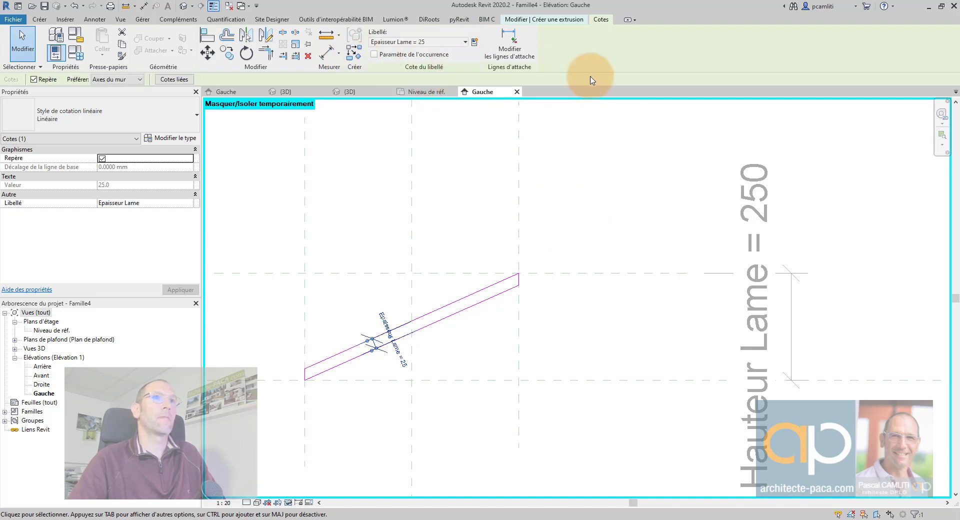
pyautogui.click(572, 172)
pyautogui.click(378, 52)
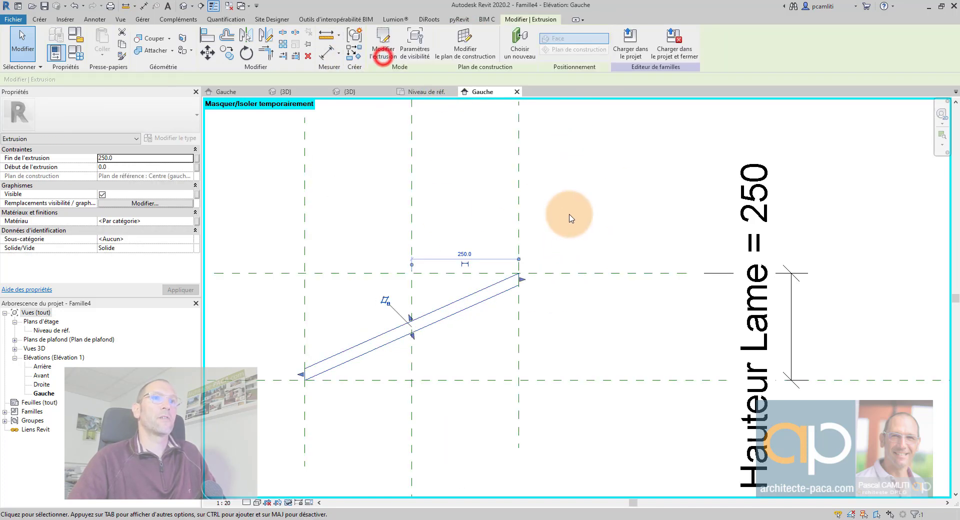
pyautogui.click(472, 164)
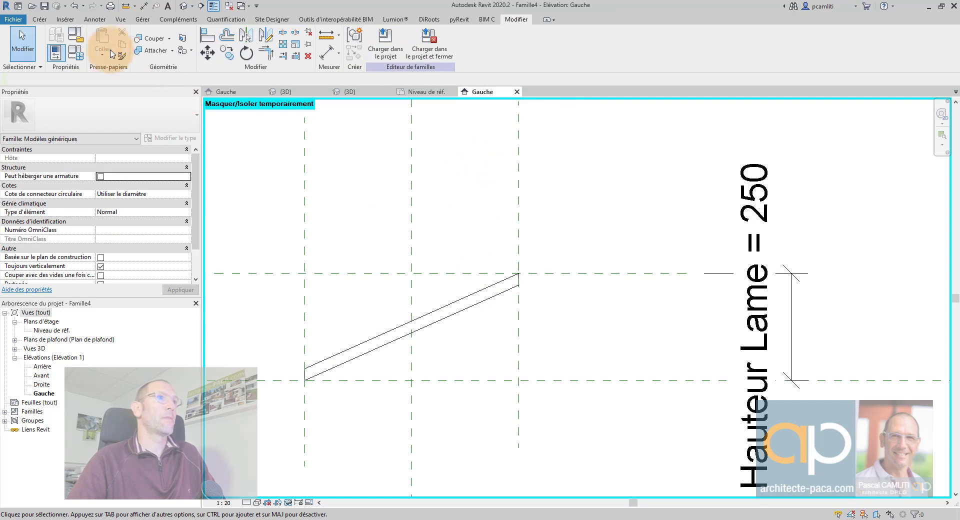
# Step: Set Hauteur Lame to 300 in the family types and apply it to test the inclined slat
pyautogui.click(76, 52)
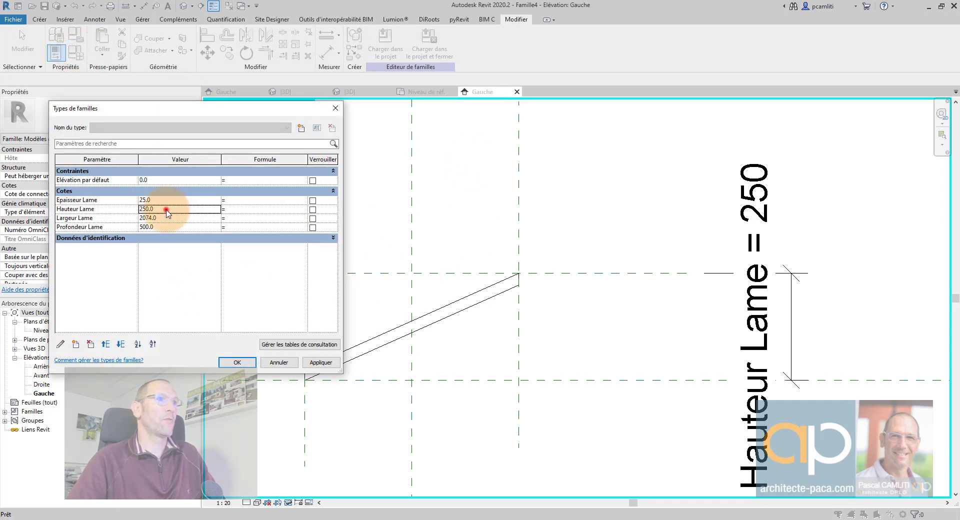
pyautogui.click(321, 362)
pyautogui.click(239, 361)
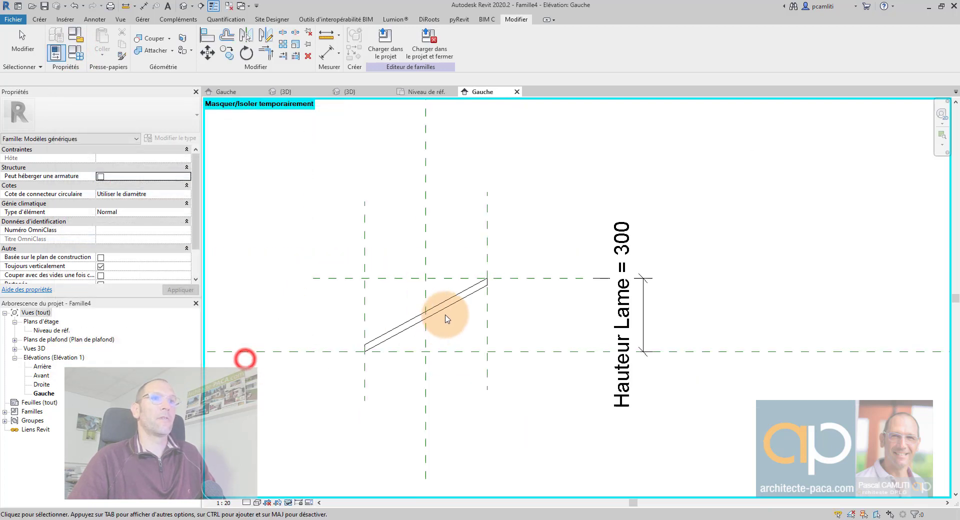
pyautogui.scroll(2, 418, 319)
pyautogui.scroll(-3, 408, 317)
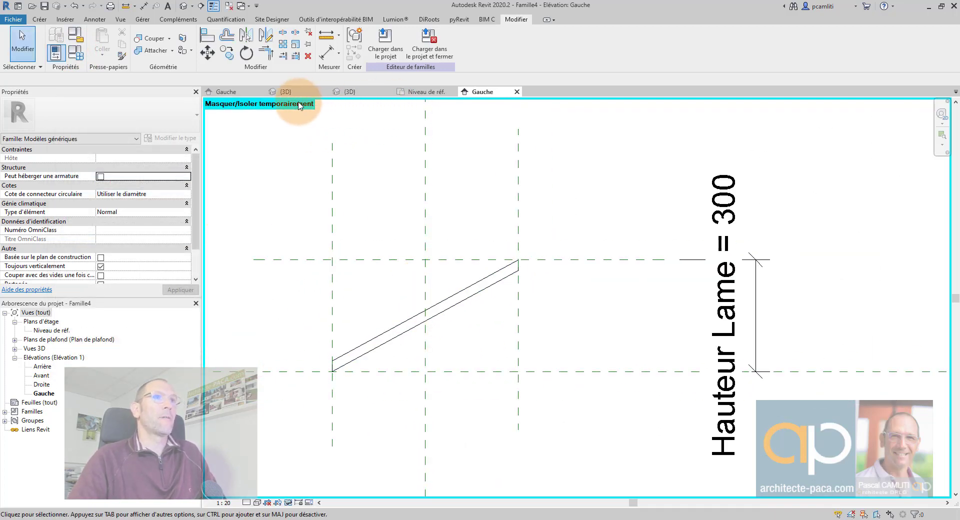
# Step: Close the inactive views, then in the Niveau de réf. plan align the slat's left end to the left reference plane and lock it
pyautogui.click(230, 8)
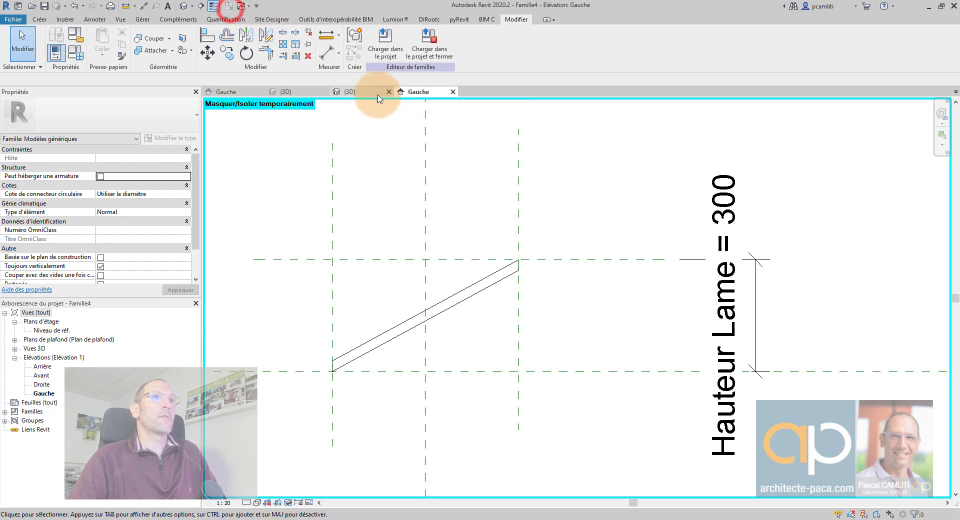
pyautogui.doubleClick(48, 331)
pyautogui.scroll(5, 604, 300)
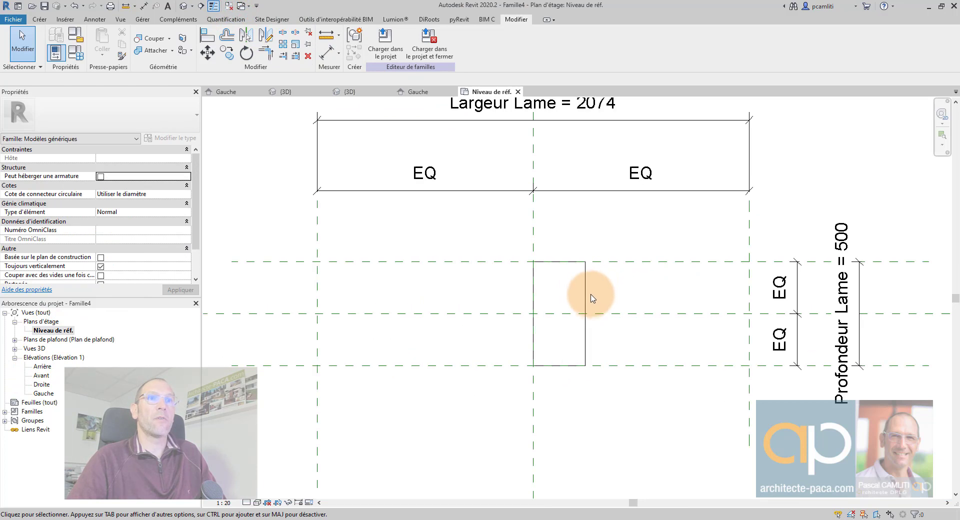
pyautogui.click(586, 299)
pyautogui.scroll(-3, 587, 299)
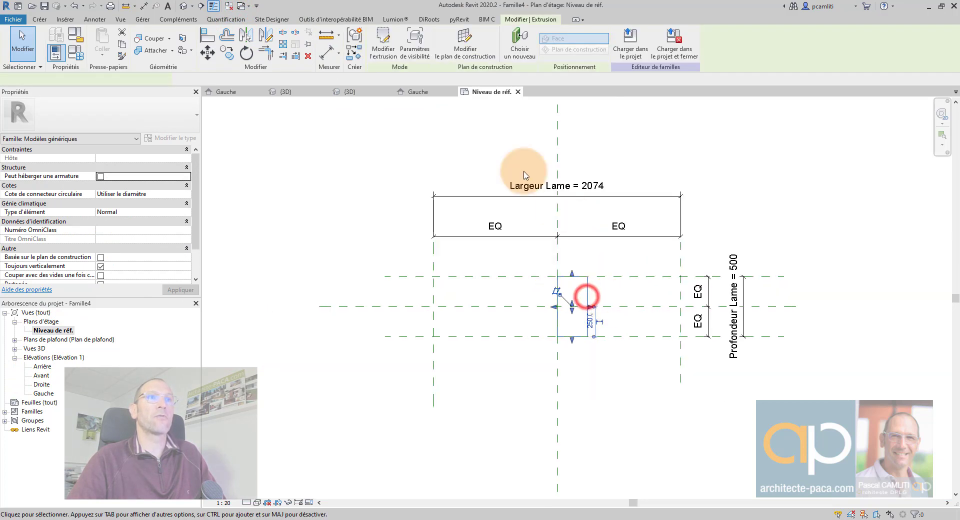
pyautogui.click(209, 39)
pyautogui.click(433, 254)
pyautogui.click(557, 297)
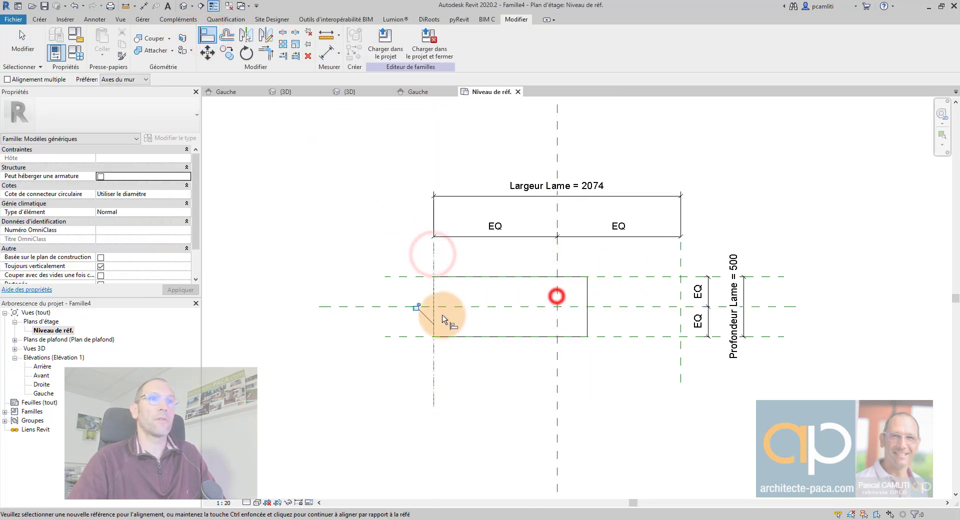
pyautogui.click(415, 307)
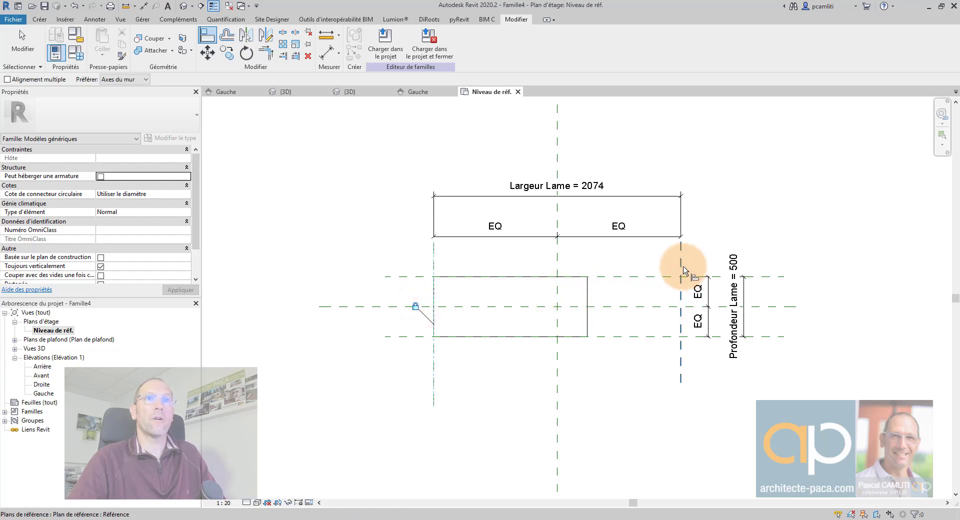
# Step: Align the slat's right end to the right reference plane and lock it
pyautogui.click(681, 270)
pyautogui.click(587, 297)
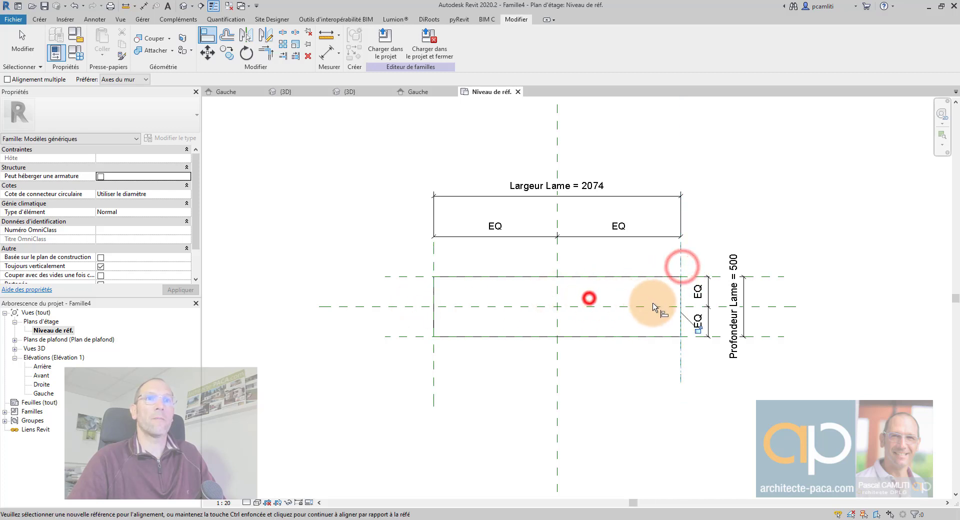
pyautogui.click(697, 329)
pyautogui.press('Escape')
pyautogui.press('Escape')
# Step: Associate the slat extrusion's material with a new type parameter Matériau Lame, grouped under Matériaux et finitions
pyautogui.click(459, 282)
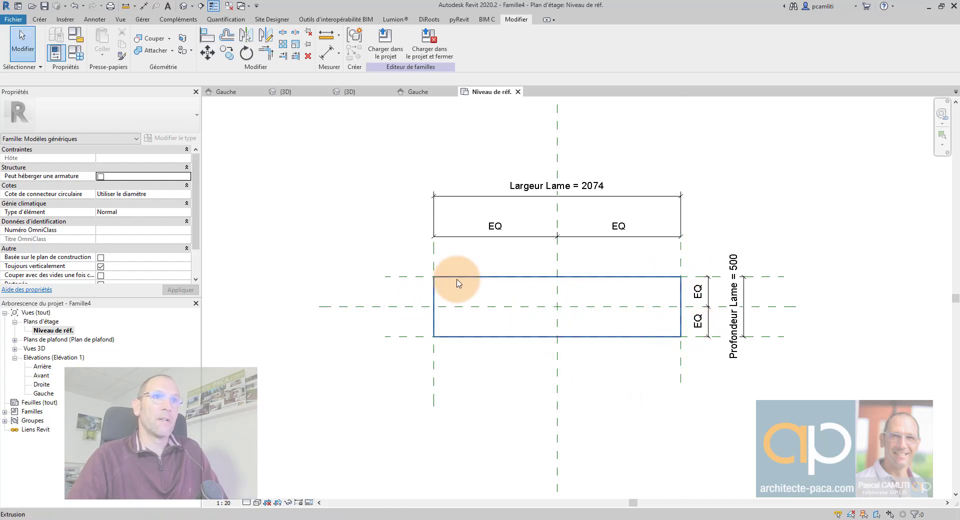
pyautogui.click(459, 283)
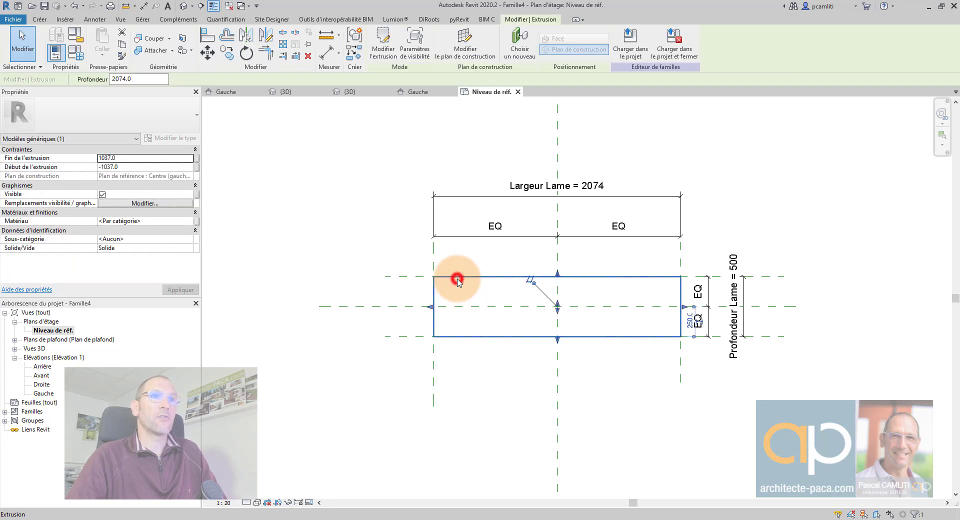
pyautogui.click(195, 226)
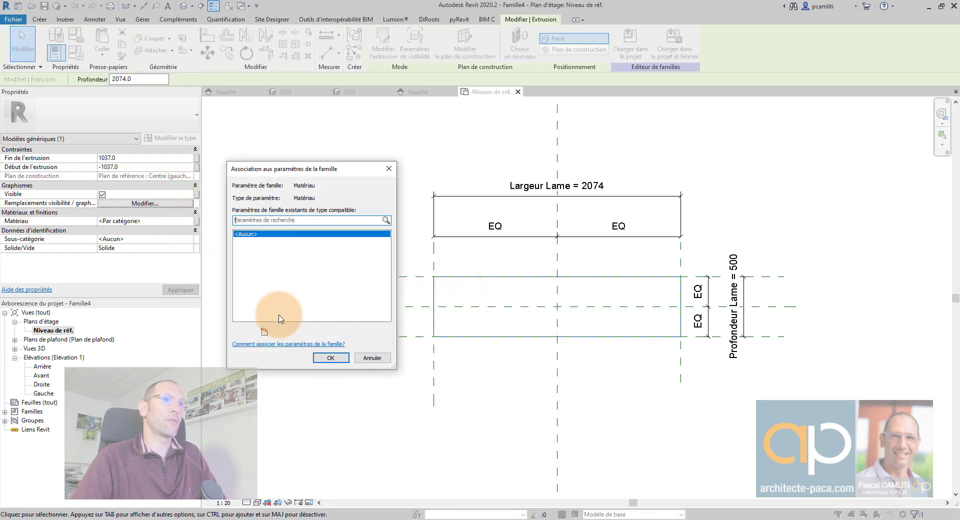
pyautogui.click(264, 331)
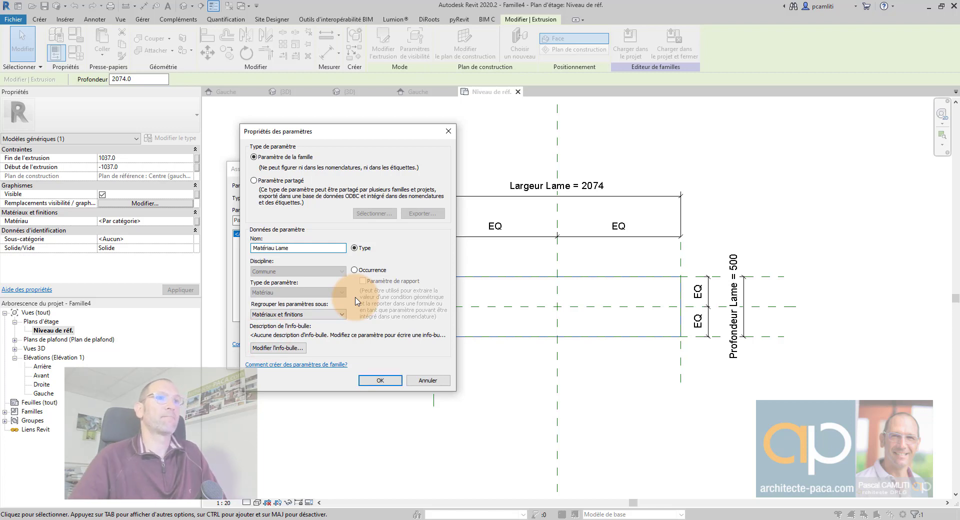
pyautogui.click(383, 379)
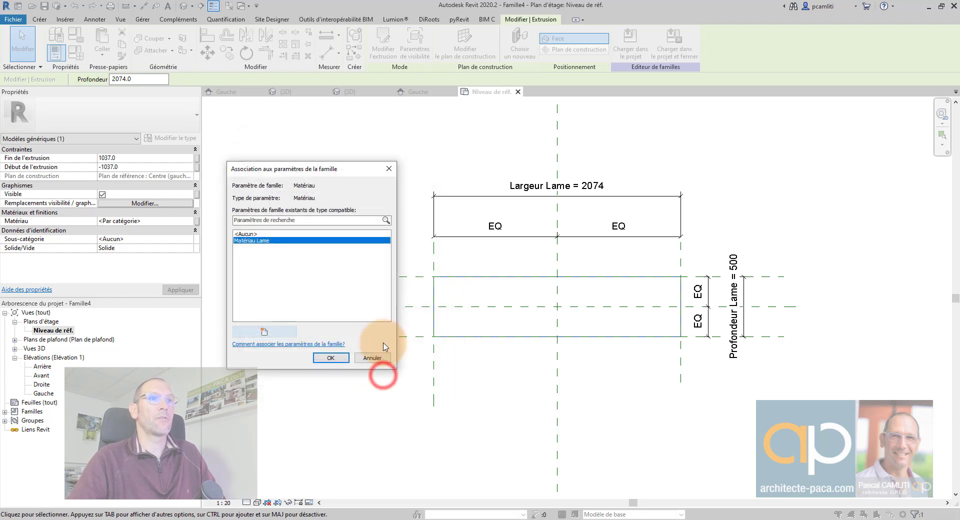
pyautogui.click(333, 357)
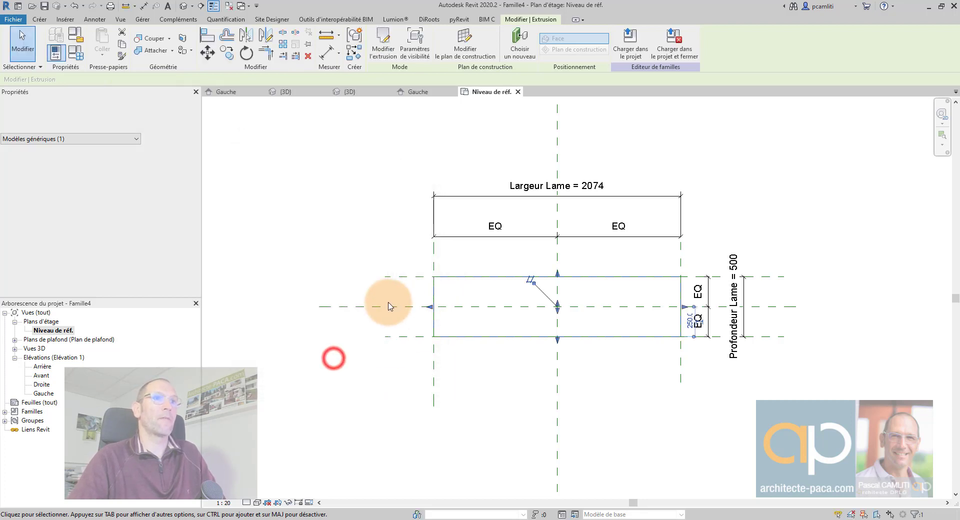
# Step: In the Gauche elevation, set the upper and lower horizontal reference planes to Référence importante
pyautogui.click(423, 91)
pyautogui.click(564, 260)
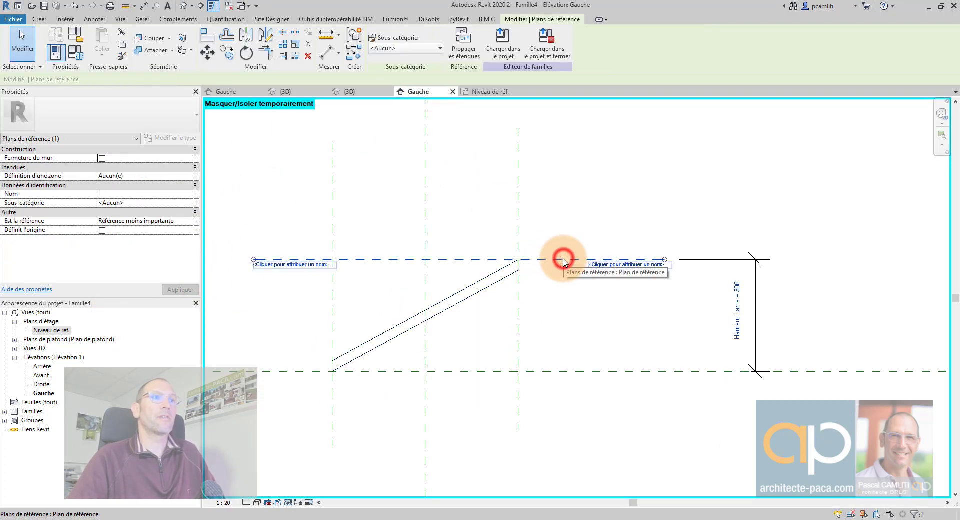
pyautogui.click(188, 226)
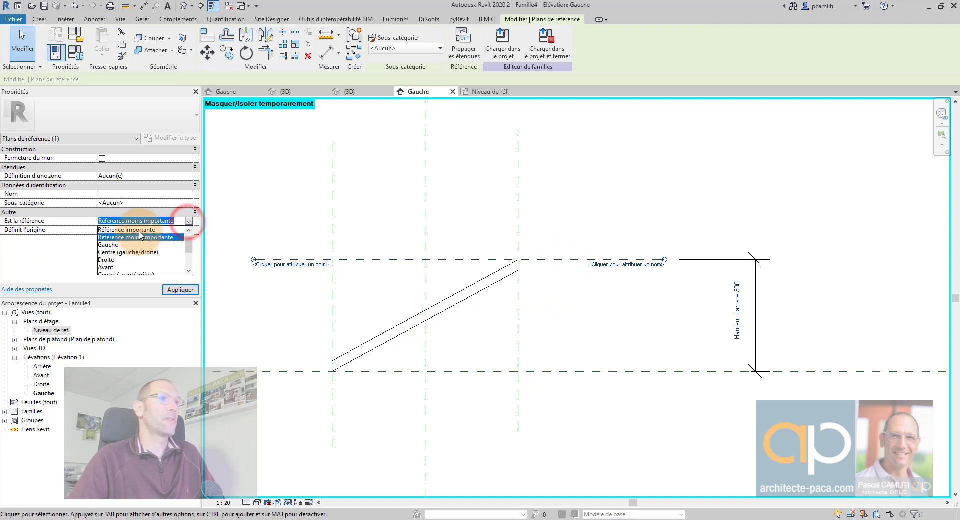
pyautogui.click(403, 372)
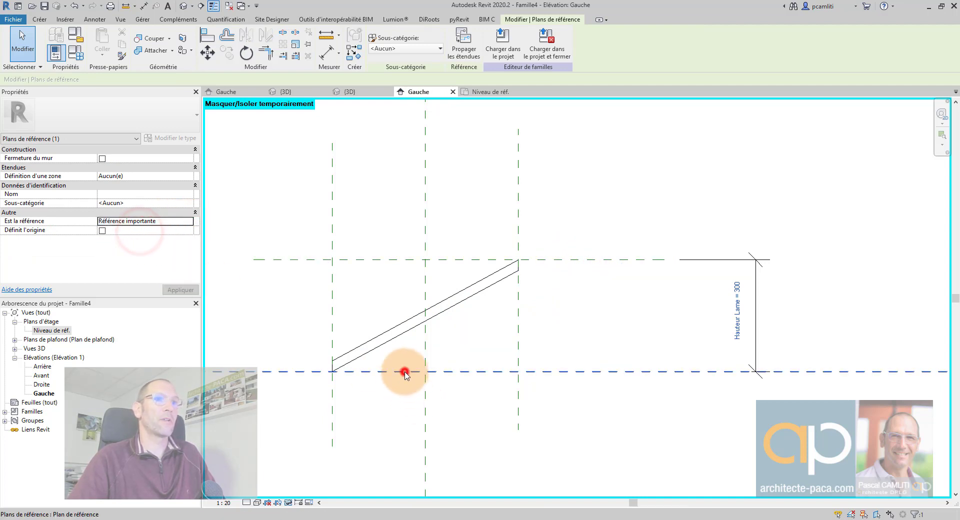
pyautogui.click(192, 223)
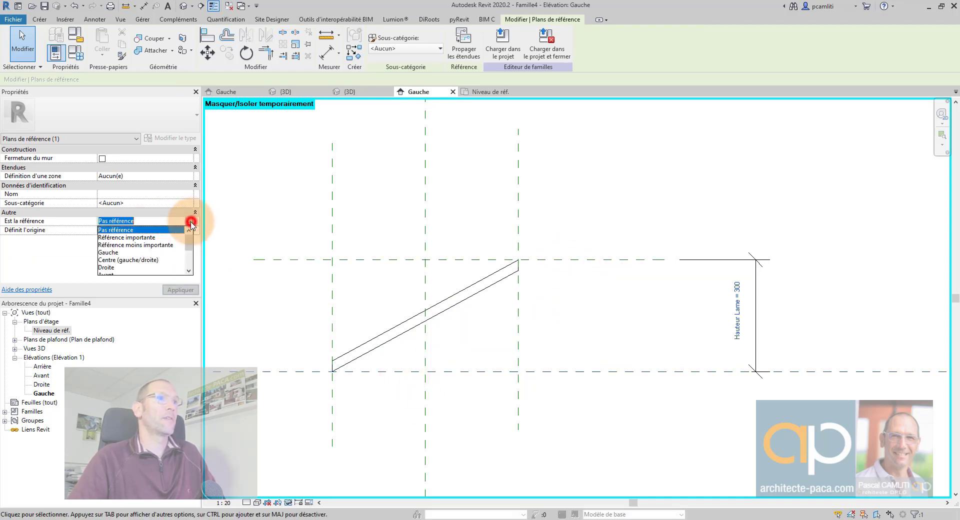
pyautogui.click(136, 238)
pyautogui.click(455, 217)
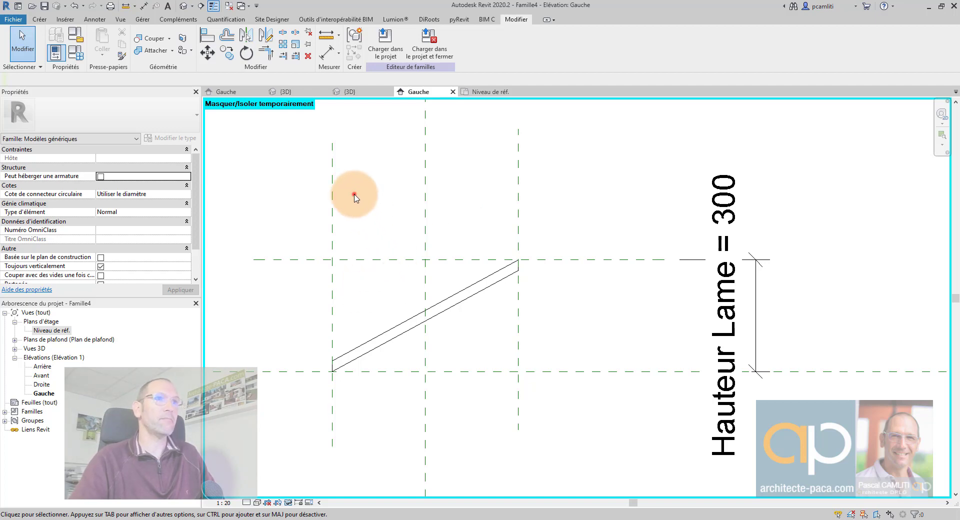
# Step: Save the slat family as V2-lame-jalousie-vitree.rfa in the 80 - Fenetre à ventelles folder
pyautogui.scroll(-1, 354, 194)
pyautogui.moveTo(354, 194); pyautogui.dragTo(384, 213, button='middle')
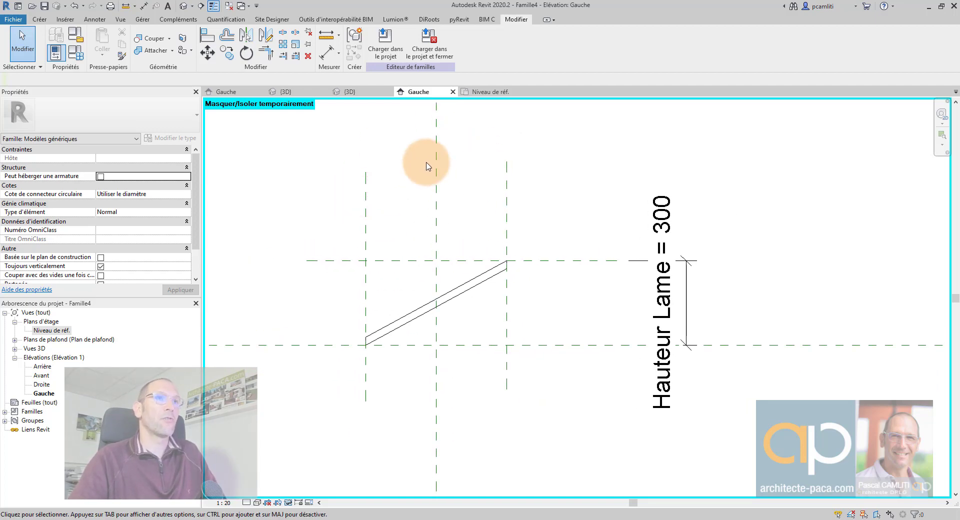
pyautogui.hotkey('ctrl', 's')
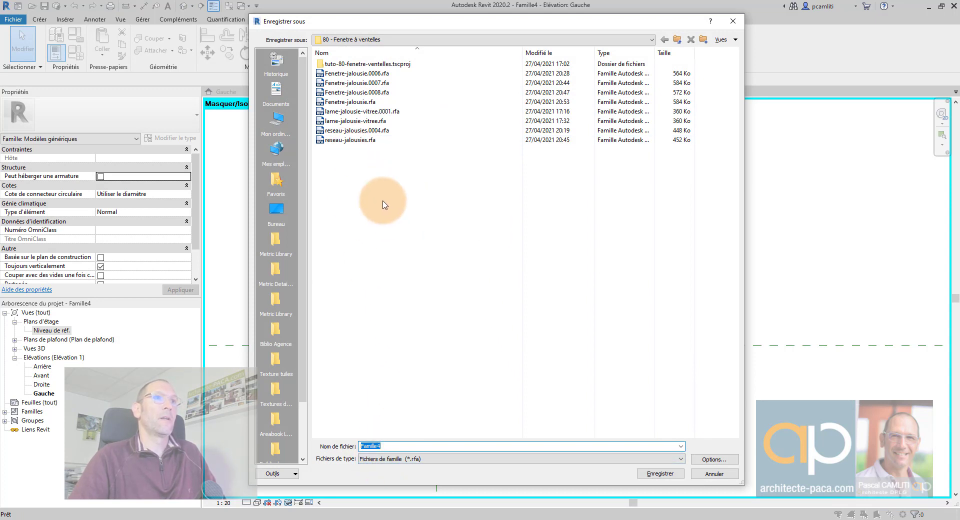
pyautogui.click(354, 121)
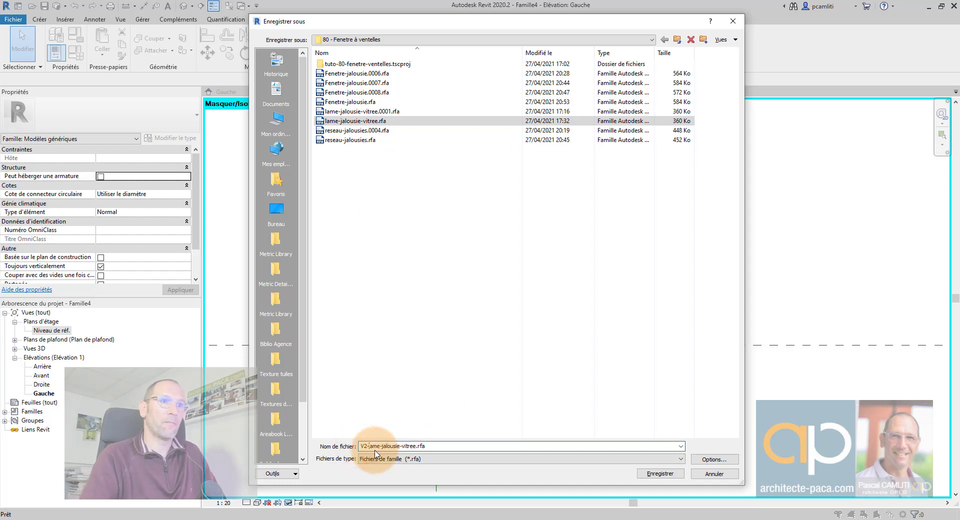
pyautogui.press('Return')
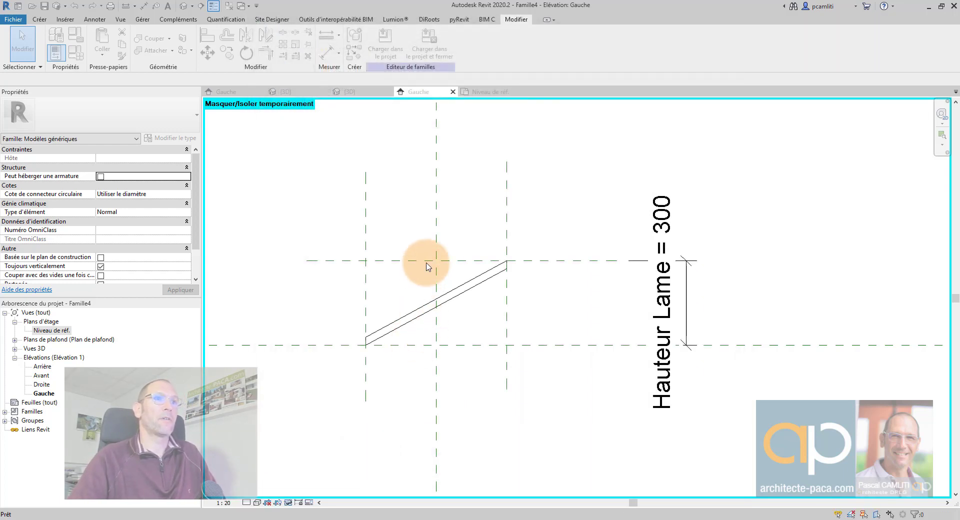
pyautogui.scroll(-1, 559, 232)
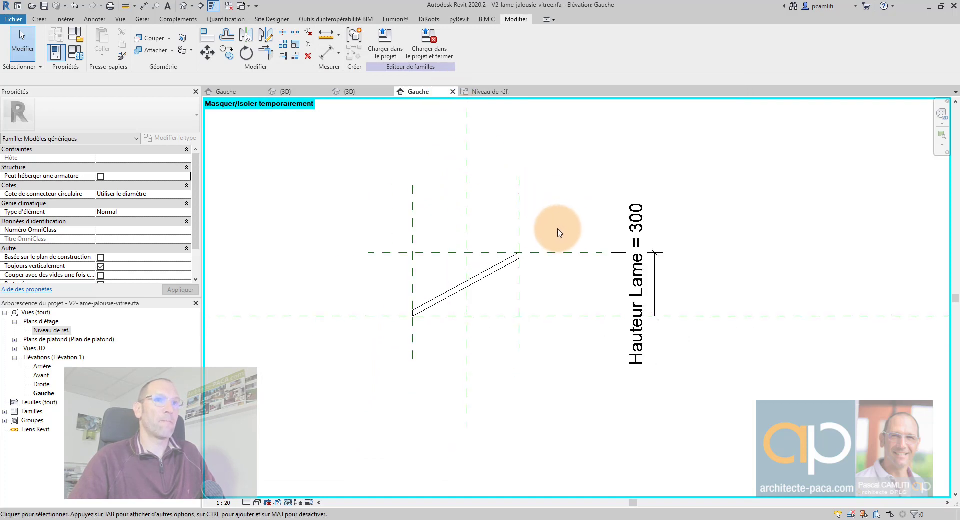
pyautogui.moveTo(567, 219); pyautogui.dragTo(574, 238, button='middle')
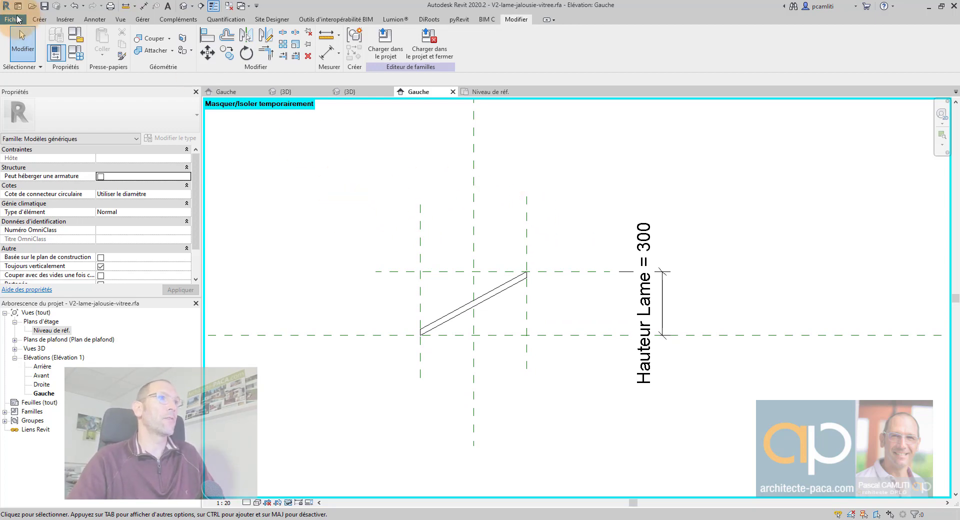
# Step: Create a new family from the Modèle générique métrique.rft template
pyautogui.click(15, 19)
pyautogui.click(61, 57)
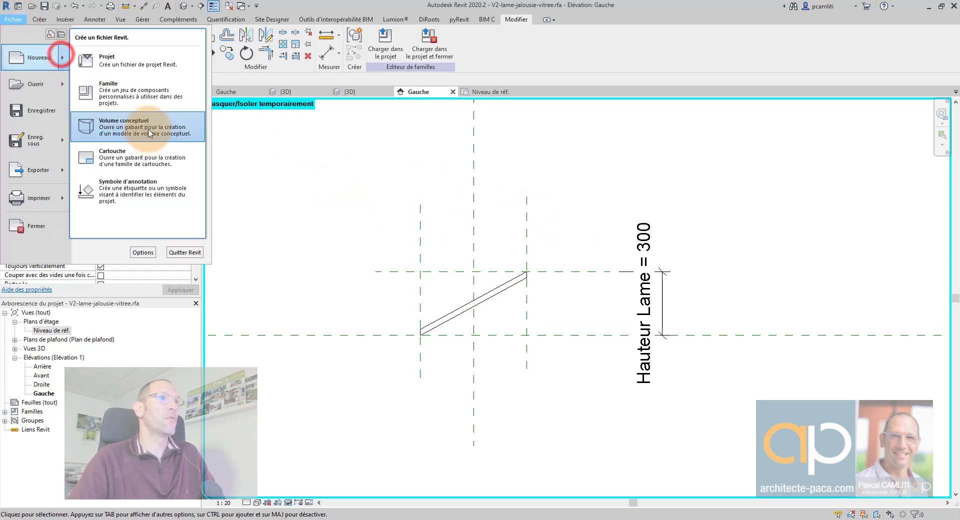
pyautogui.click(146, 100)
pyautogui.scroll(-9, 330, 303)
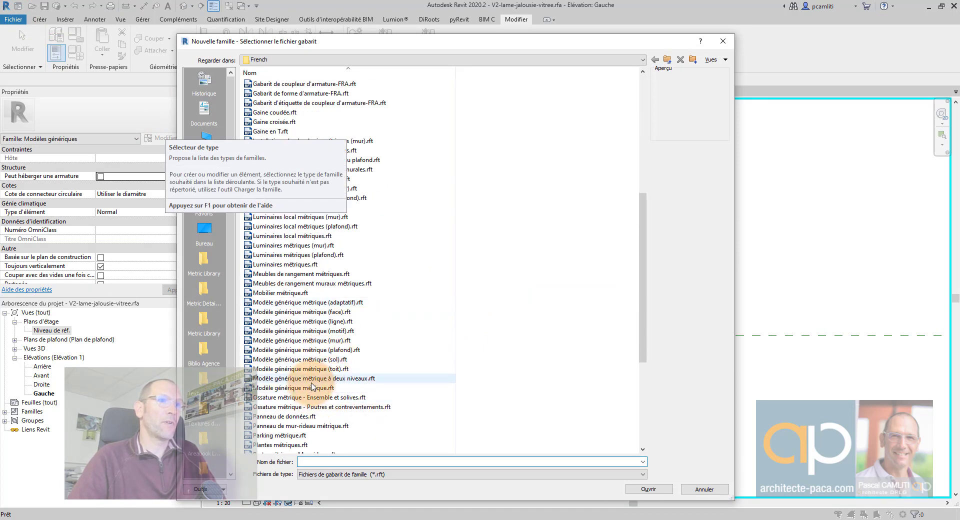
pyautogui.click(300, 388)
pyautogui.click(659, 489)
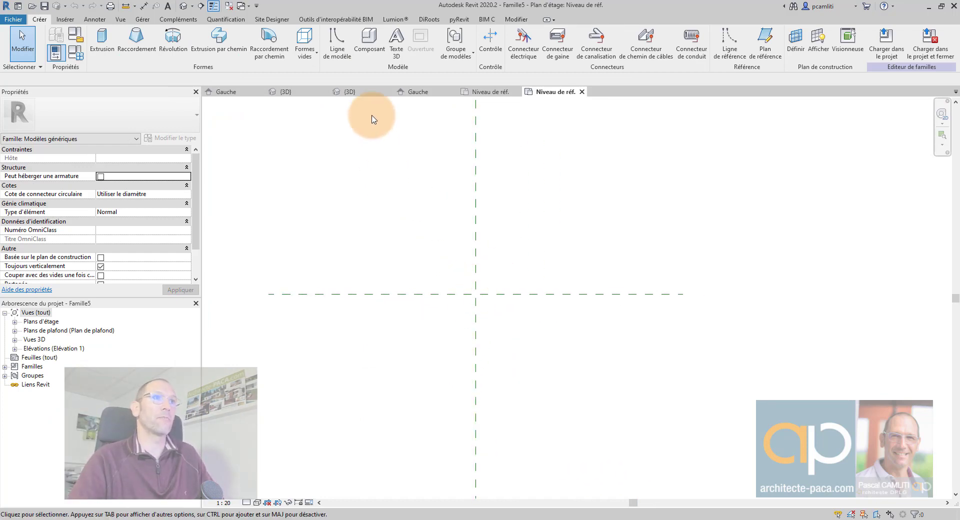
# Step: Save the new generic model family as V2-reseau-jalousies.rfa in the 80 - Fenetre à ventelles folder
pyautogui.click(359, 91)
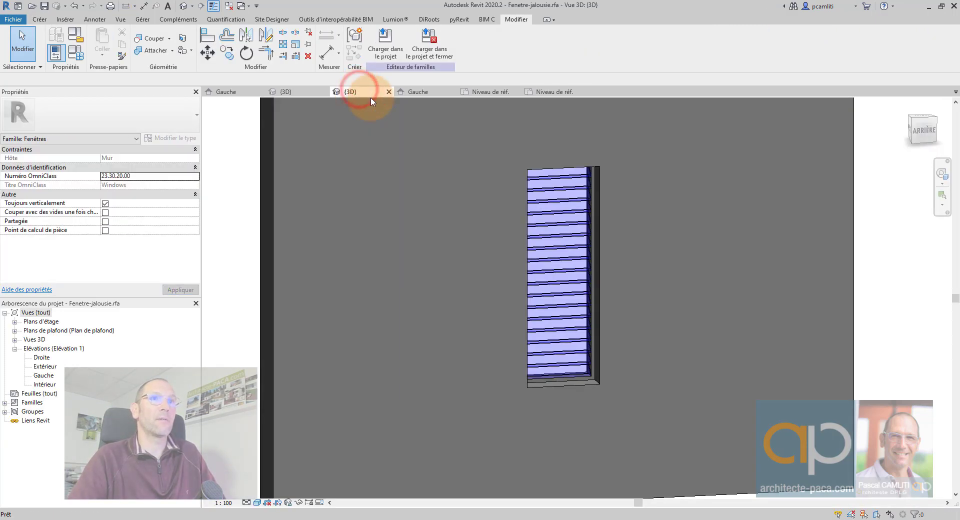
pyautogui.click(418, 91)
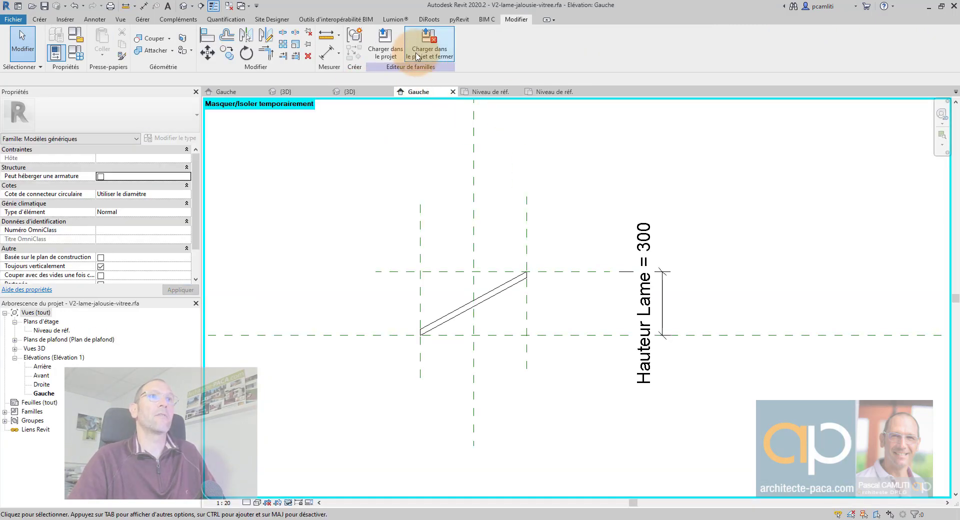
pyautogui.click(553, 92)
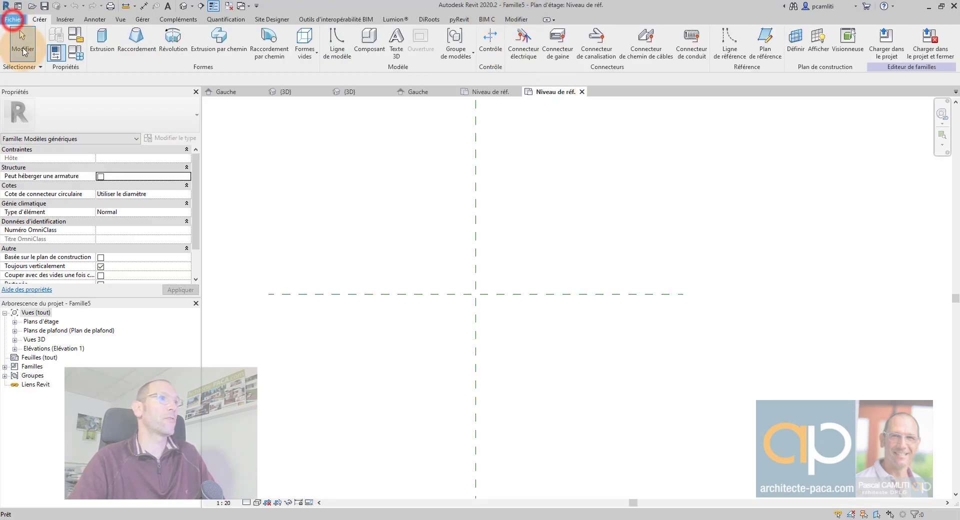
pyautogui.moveTo(64, 145)
pyautogui.click(131, 142)
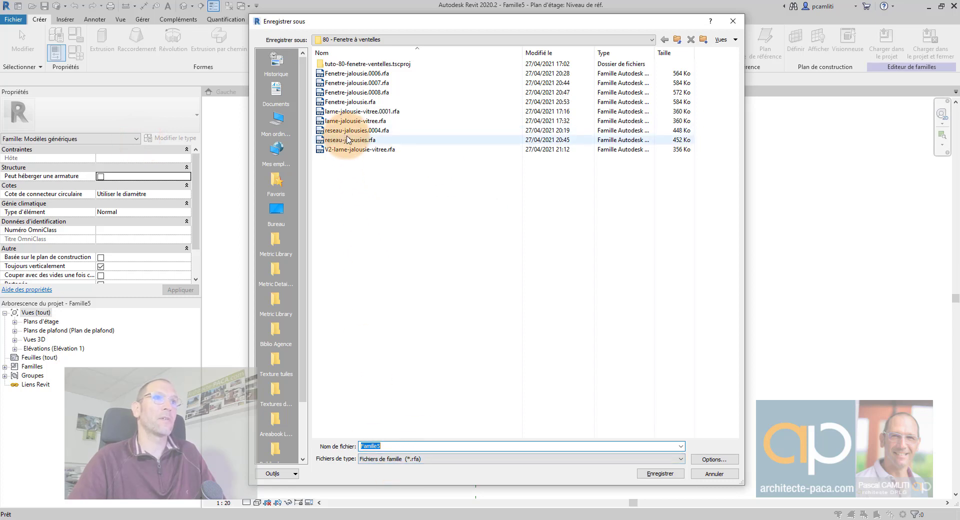
pyautogui.click(349, 141)
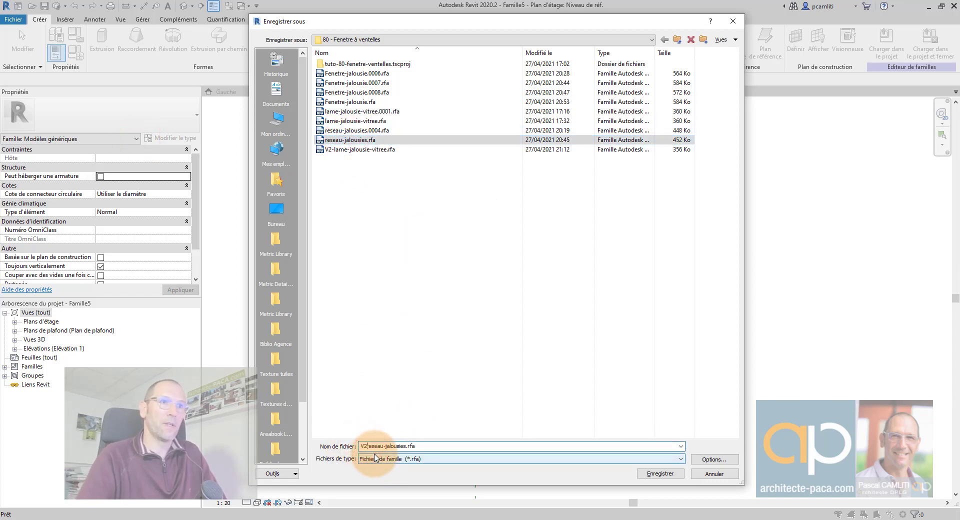
pyautogui.click(659, 475)
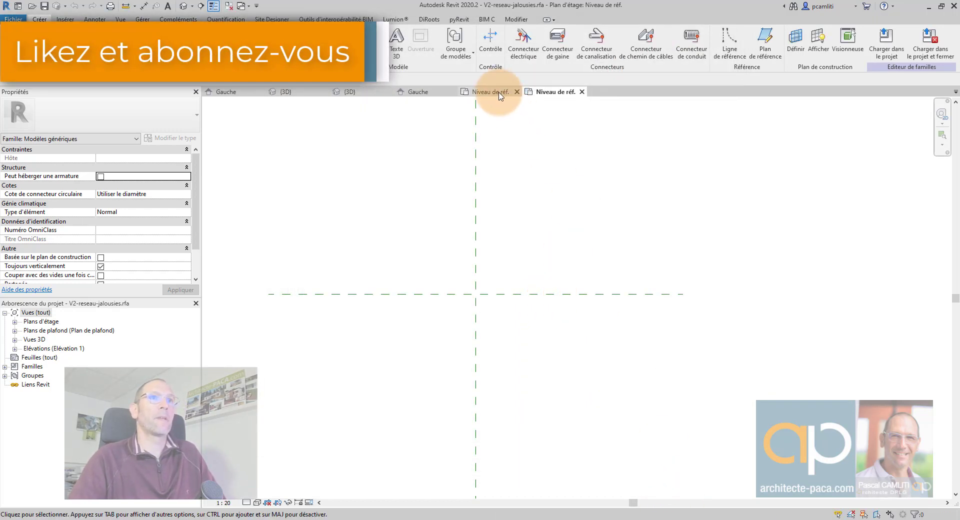
# Step: Load the V2-lame-jalousie-vitree family into V2-reseau-jalousies.rfa and place one slat at the intersection of the centre reference planes
pyautogui.click(488, 92)
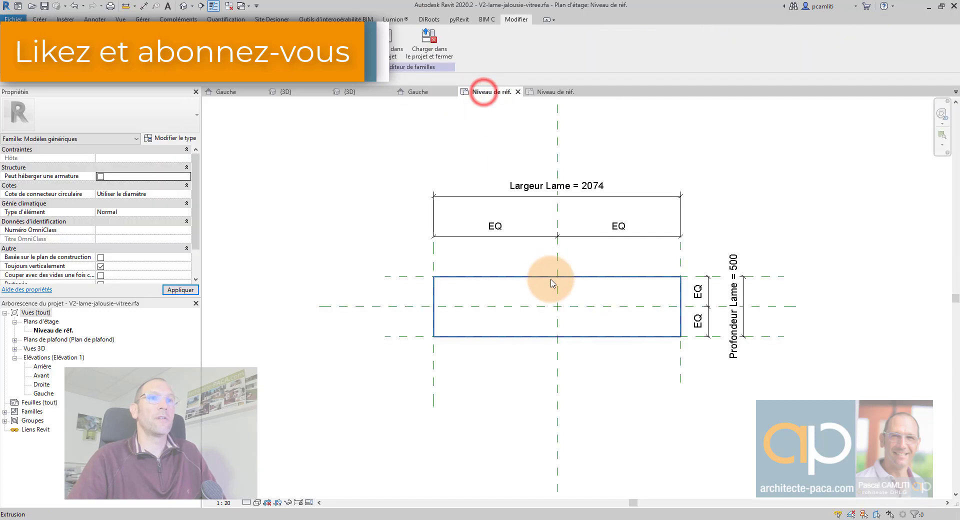
pyautogui.click(396, 45)
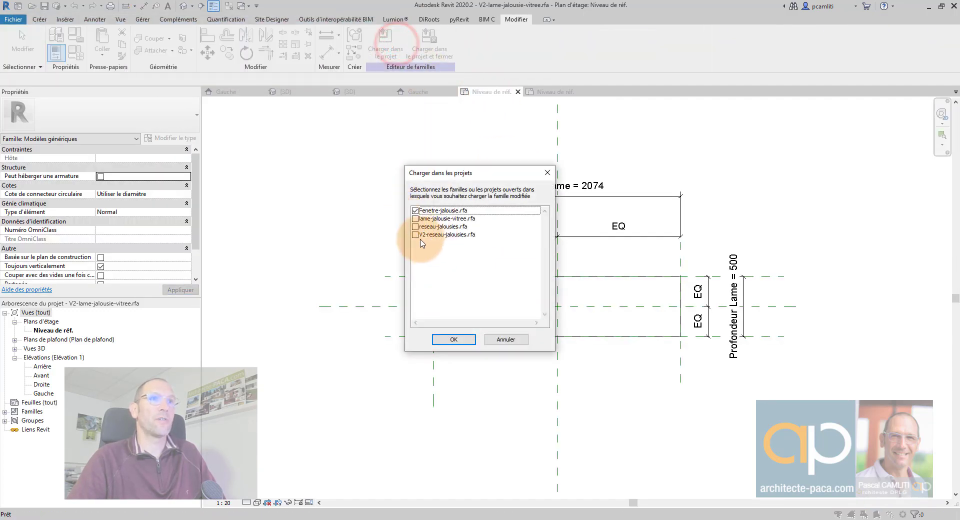
pyautogui.click(415, 210)
pyautogui.click(453, 339)
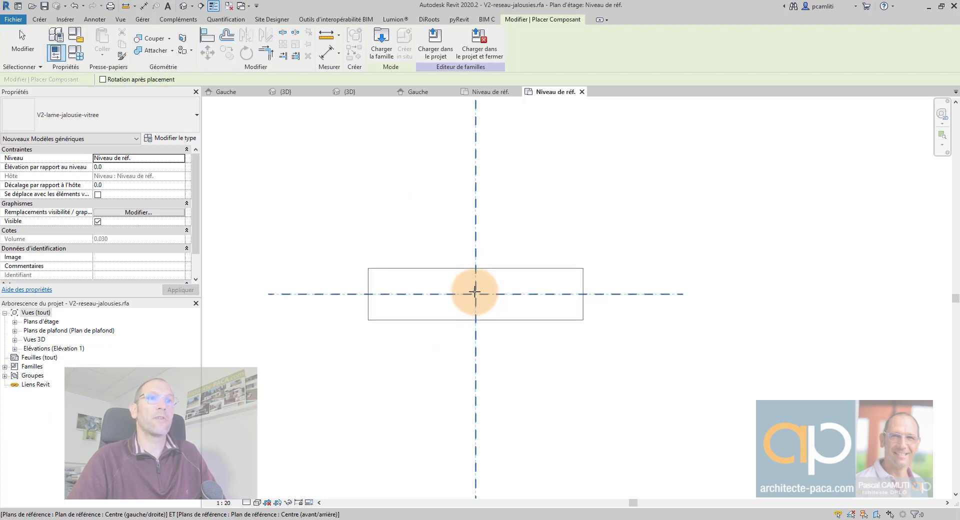
pyautogui.click(474, 291)
pyautogui.press('Escape')
pyautogui.press('Escape')
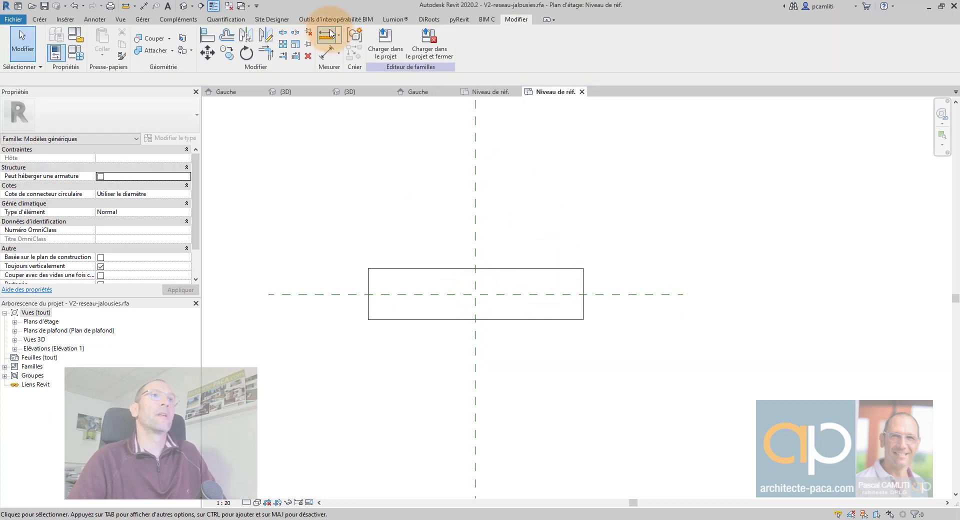
# Step: Align and lock the slat's two centre references to the vertical and horizontal centre reference planes in the plan
pyautogui.click(207, 35)
pyautogui.click(476, 230)
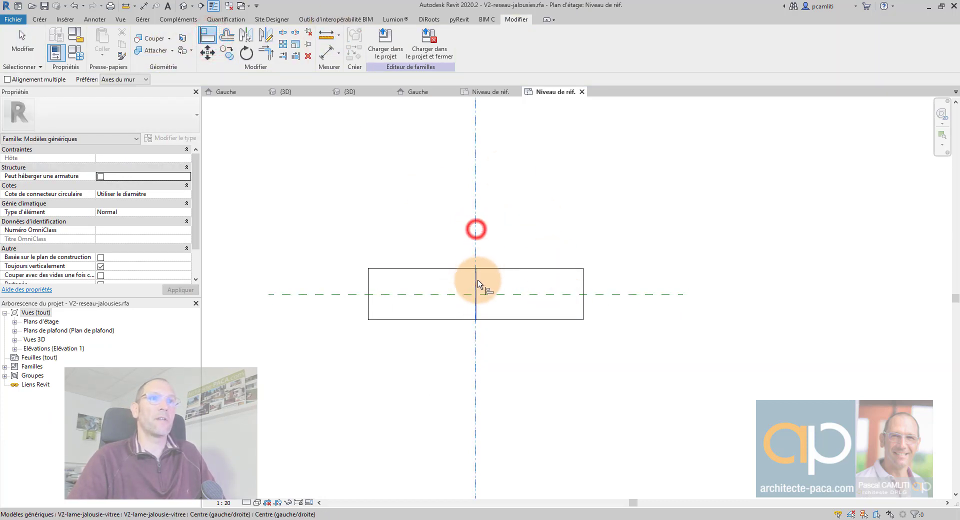
pyautogui.click(494, 318)
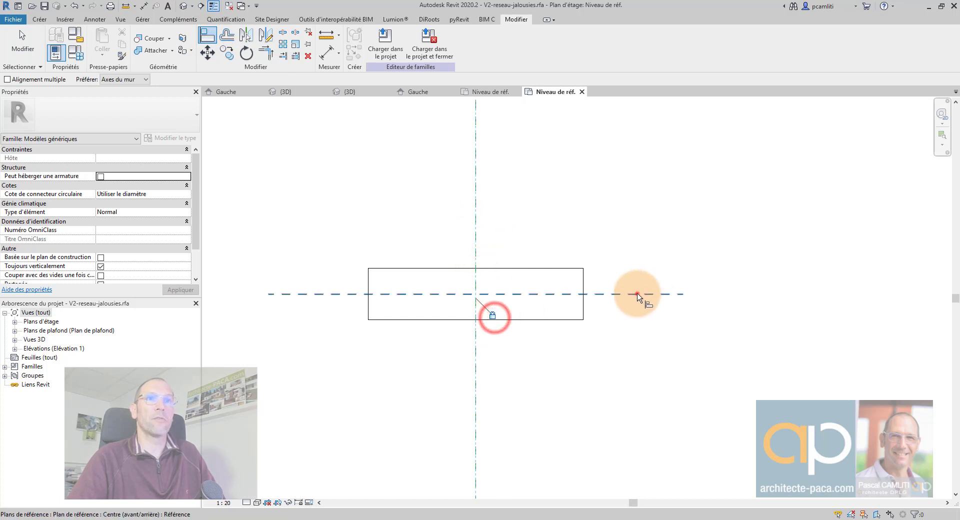
pyautogui.click(641, 293)
pyautogui.click(549, 294)
pyautogui.click(458, 313)
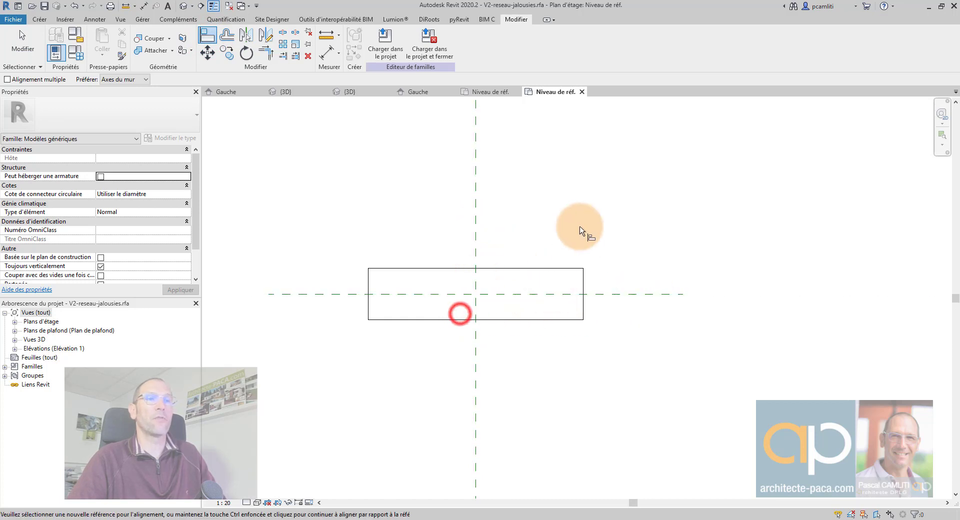
pyautogui.press('Escape')
# Step: Inspect the placed slat in the 3D view, then close that view
pyautogui.click(522, 269)
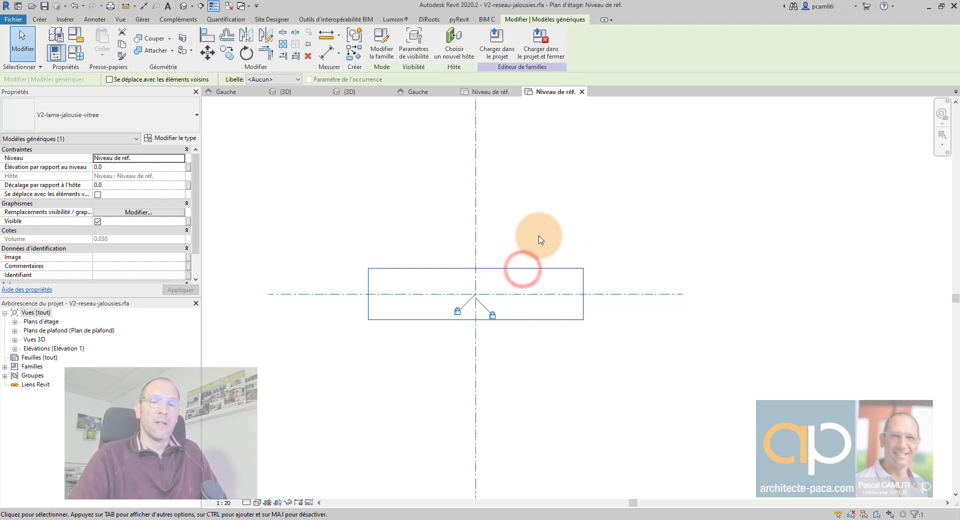
pyautogui.press('3')
pyautogui.press('d')
pyautogui.keyDown('shift'); pyautogui.moveTo(532, 261); pyautogui.dragTo(592, 228, button='middle'); pyautogui.keyUp('shift')
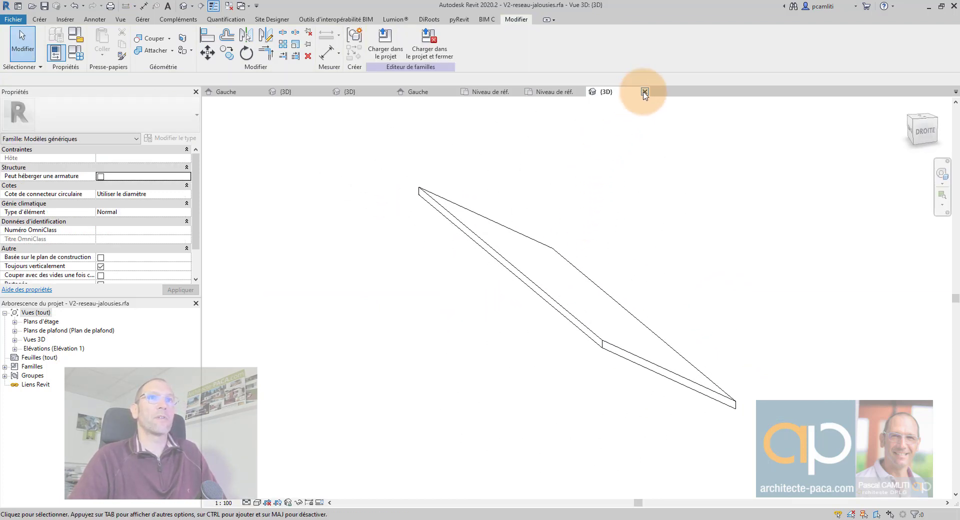
pyautogui.click(644, 92)
# Step: Open the Gauche elevation of the V2-reseau-jalousies family and frame the slat and level line
pyautogui.doubleClick(66, 349)
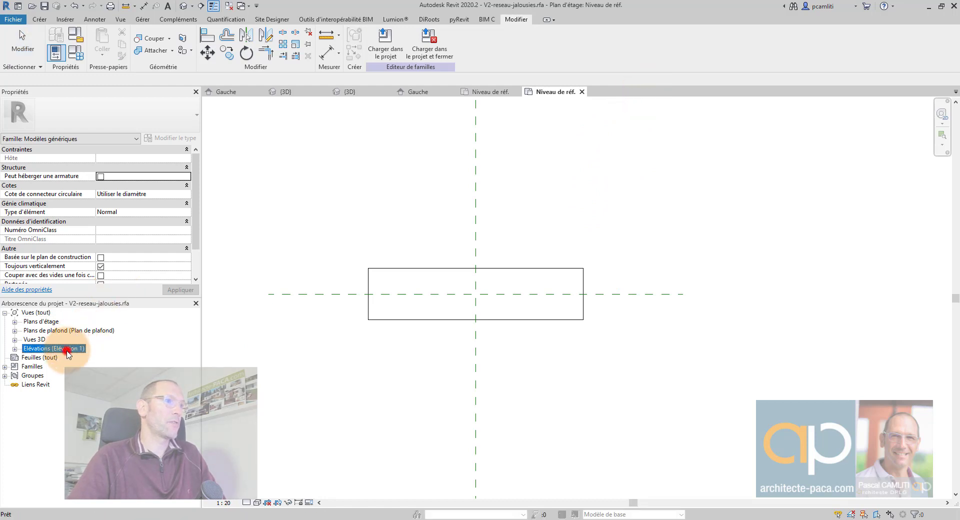
pyautogui.doubleClick(49, 385)
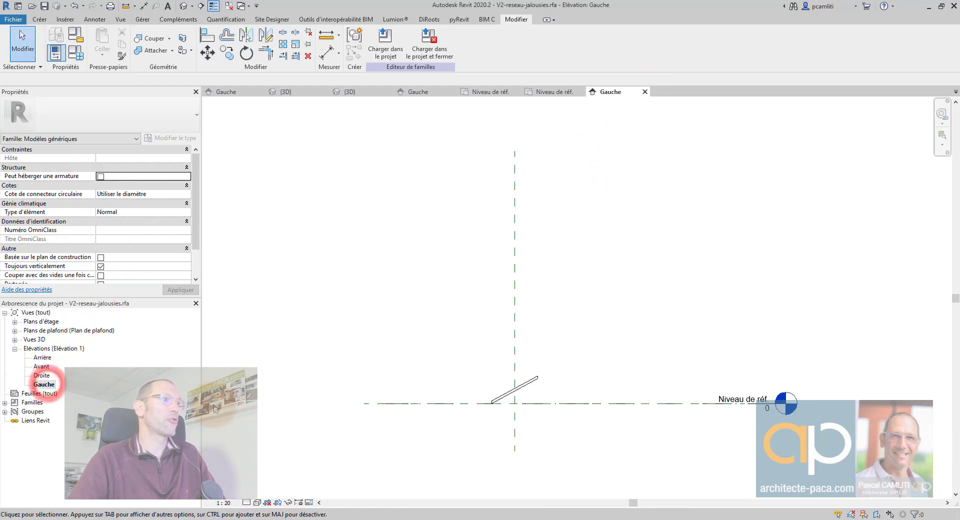
pyautogui.scroll(2, 552, 390)
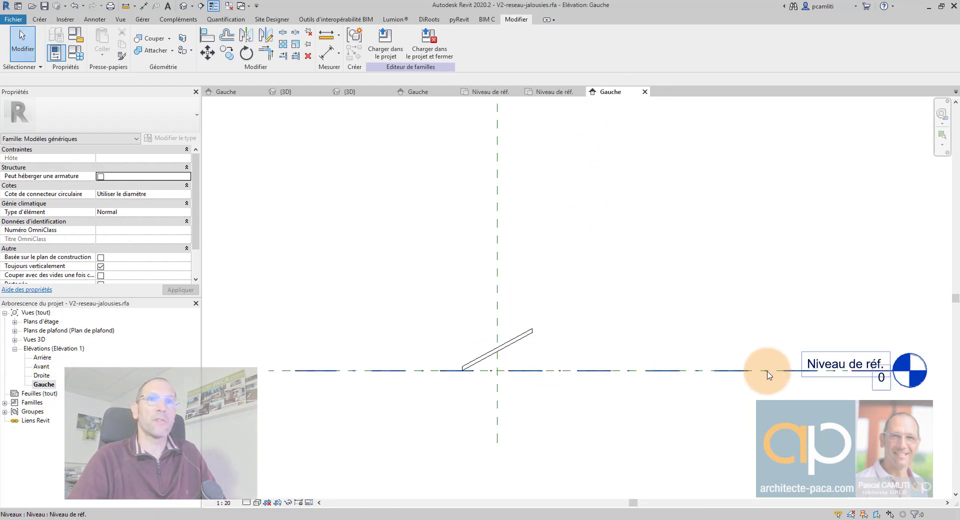
pyautogui.moveTo(885, 378); pyautogui.dragTo(724, 385, button='middle')
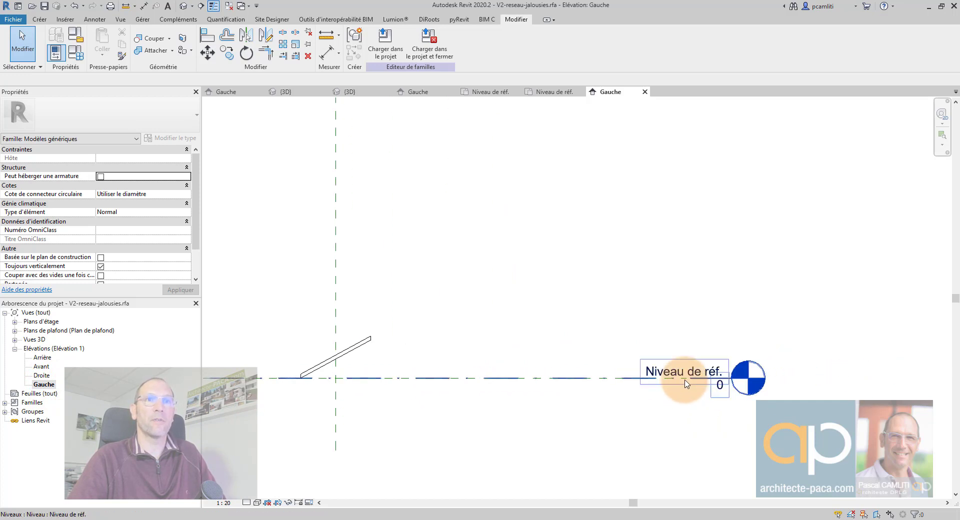
pyautogui.click(686, 383)
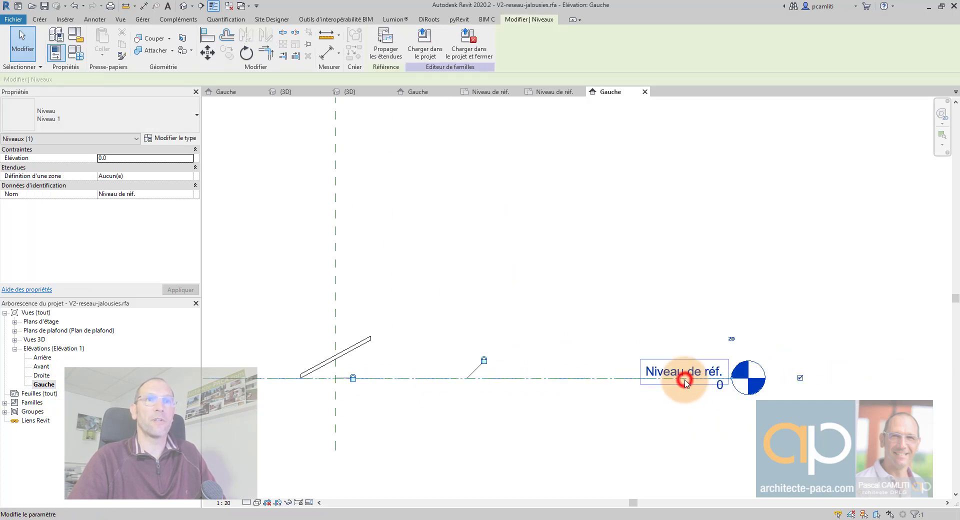
pyautogui.click(288, 503)
pyautogui.click(330, 477)
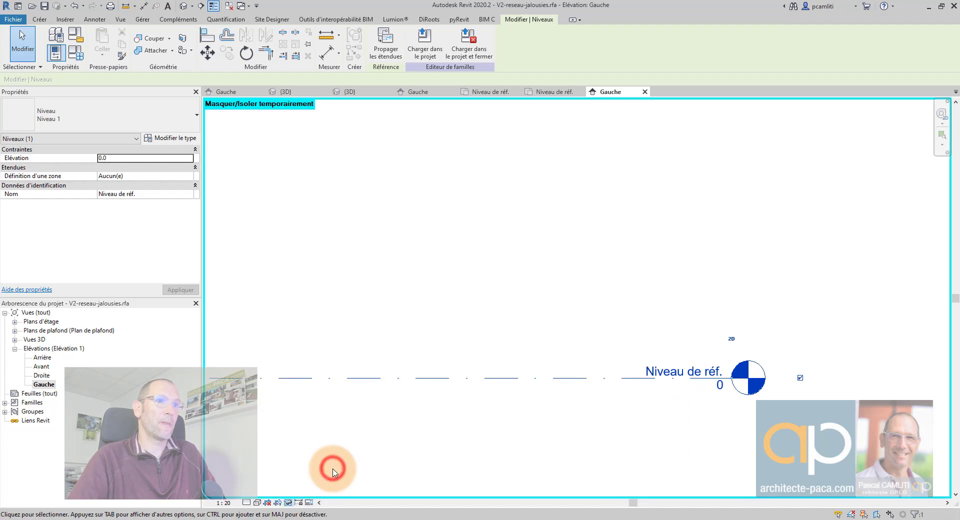
pyautogui.click(288, 502)
pyautogui.click(323, 490)
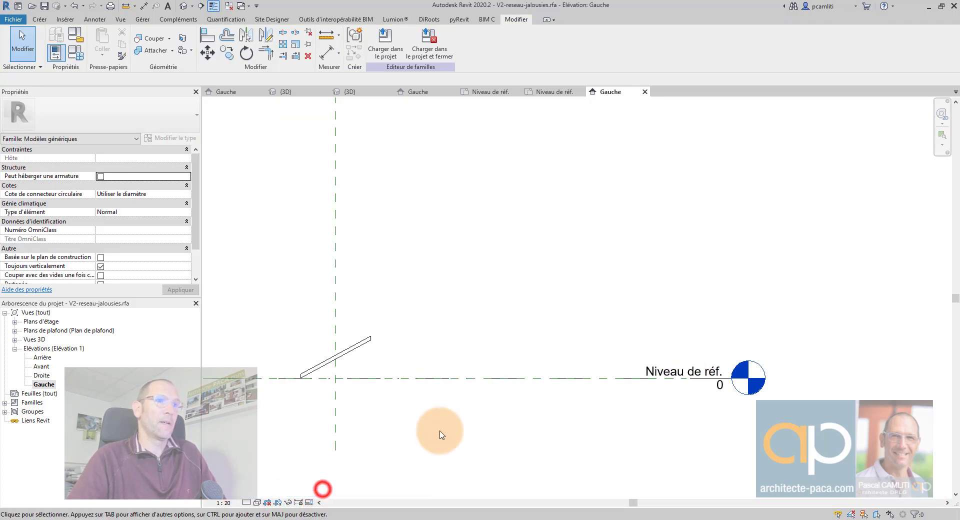
# Step: Temporarily hide the level category in the Gauche elevation, using the Niveau de réf. line
pyautogui.click(662, 383)
pyautogui.click(288, 502)
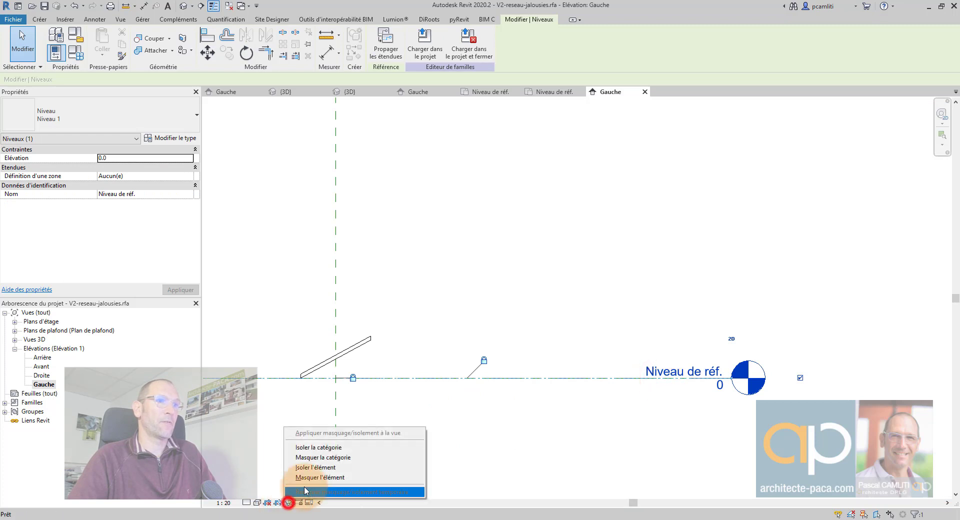
pyautogui.click(358, 457)
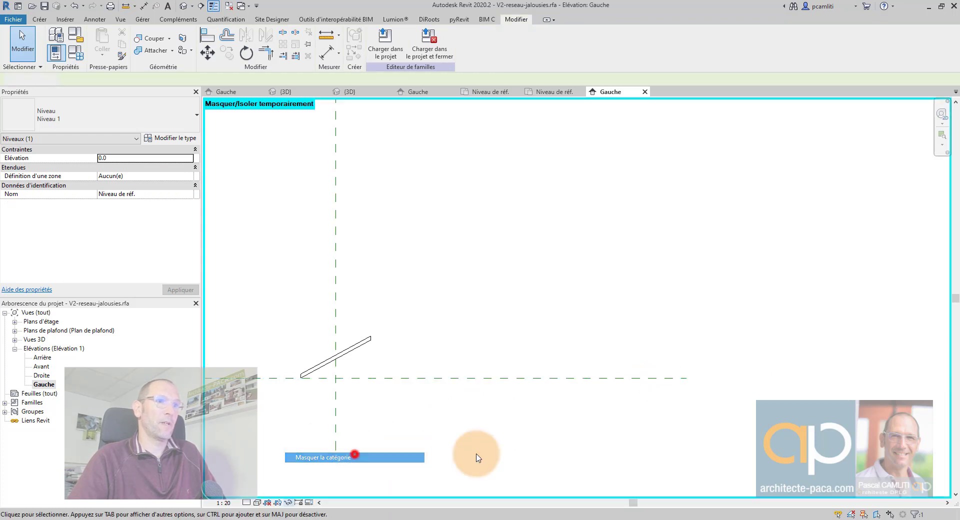
pyautogui.scroll(-2, 531, 400)
pyautogui.scroll(1, 470, 367)
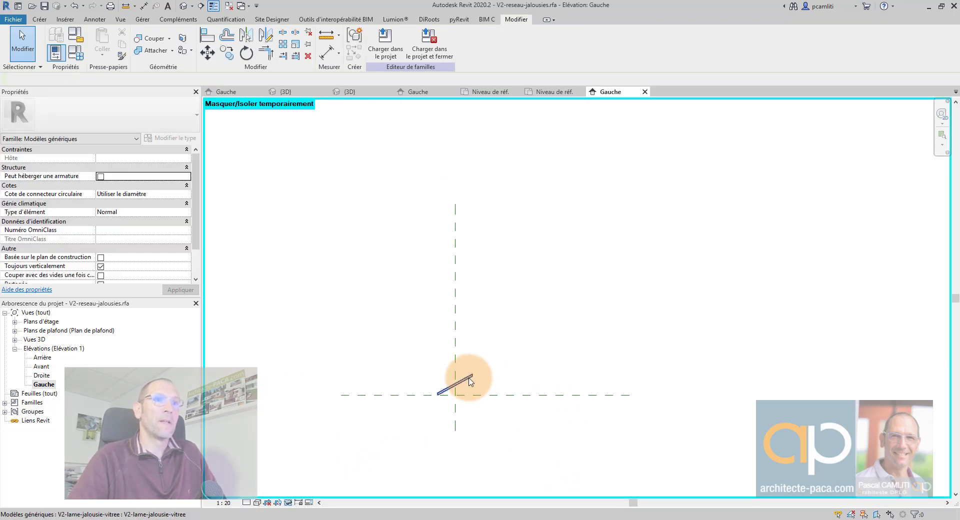
# Step: Draw two horizontal reference planes above the slat's base plane, about 354 mm and 2583 mm above it
pyautogui.click(448, 353)
pyautogui.click(486, 285)
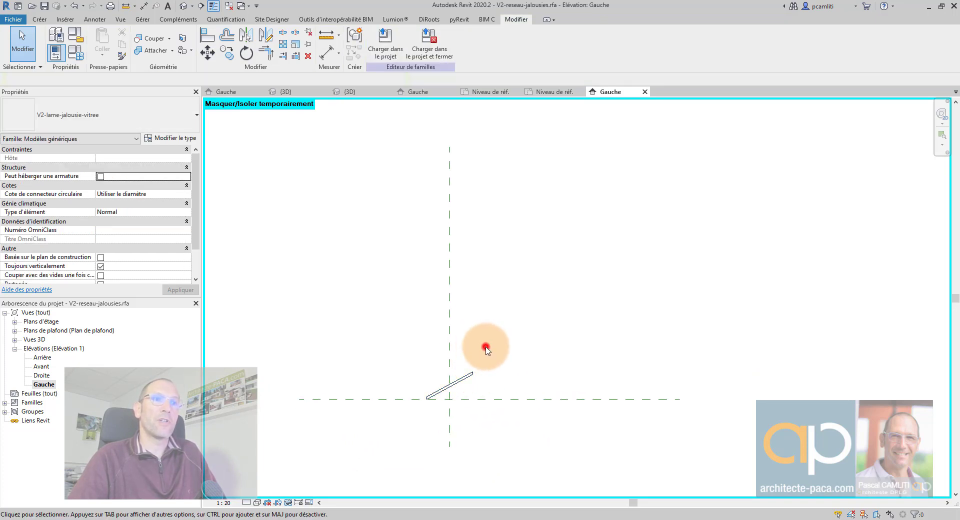
pyautogui.scroll(-2, 482, 350)
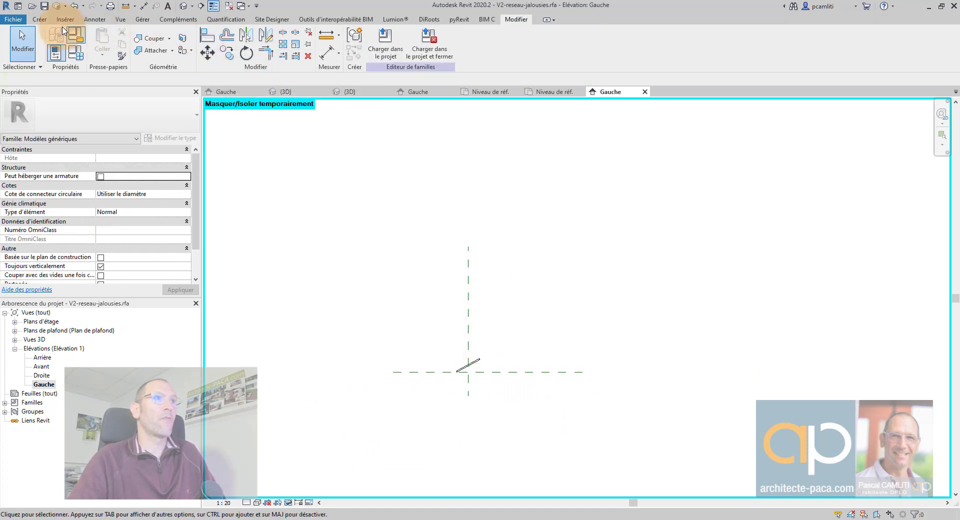
pyautogui.click(39, 19)
pyautogui.click(762, 48)
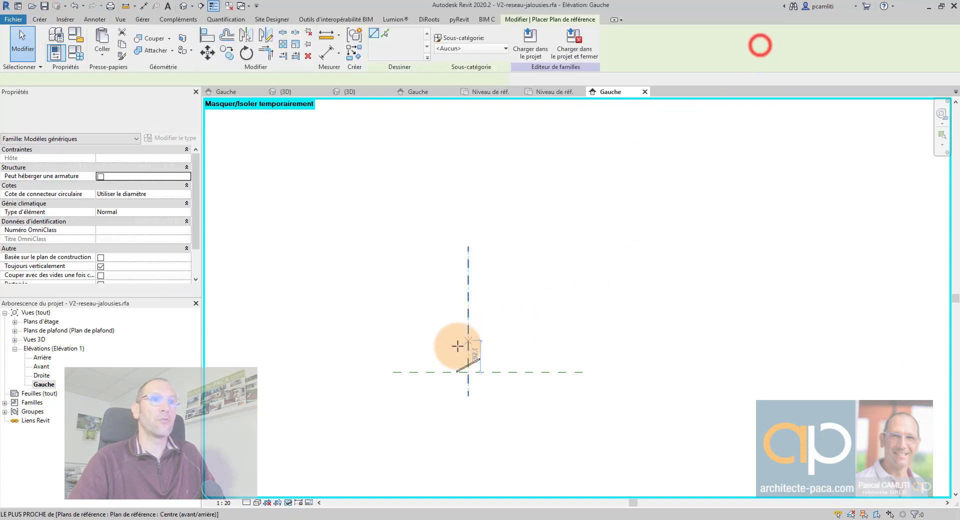
pyautogui.click(439, 356)
pyautogui.click(537, 356)
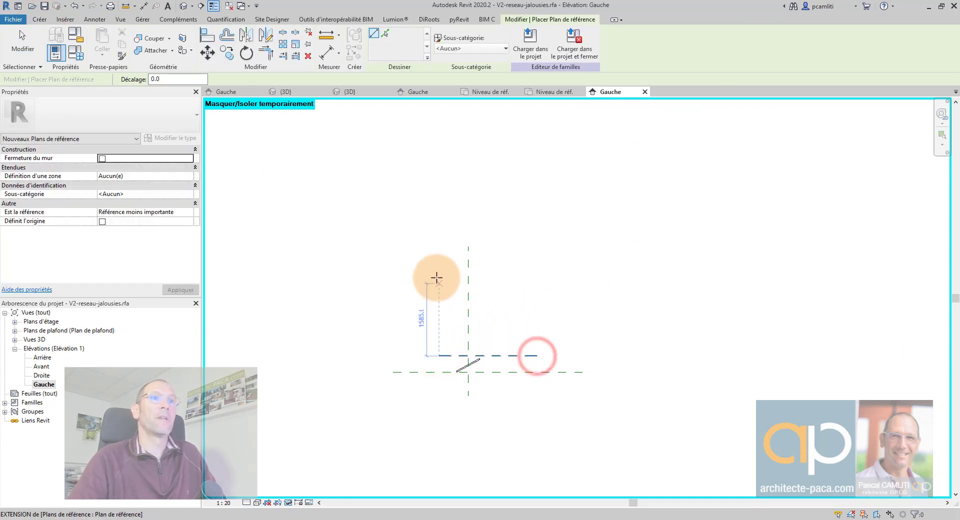
pyautogui.click(428, 253)
pyautogui.click(544, 254)
pyautogui.press('Escape')
pyautogui.press('Escape')
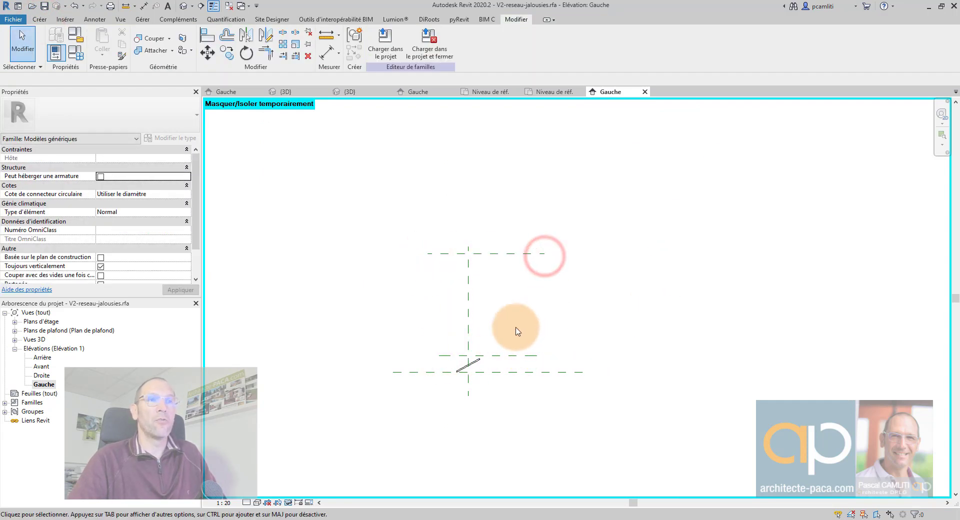
# Step: Add aligned dimensions from the base plane to the lower new reference plane and to the upper one
pyautogui.click(326, 53)
pyautogui.scroll(3, 494, 391)
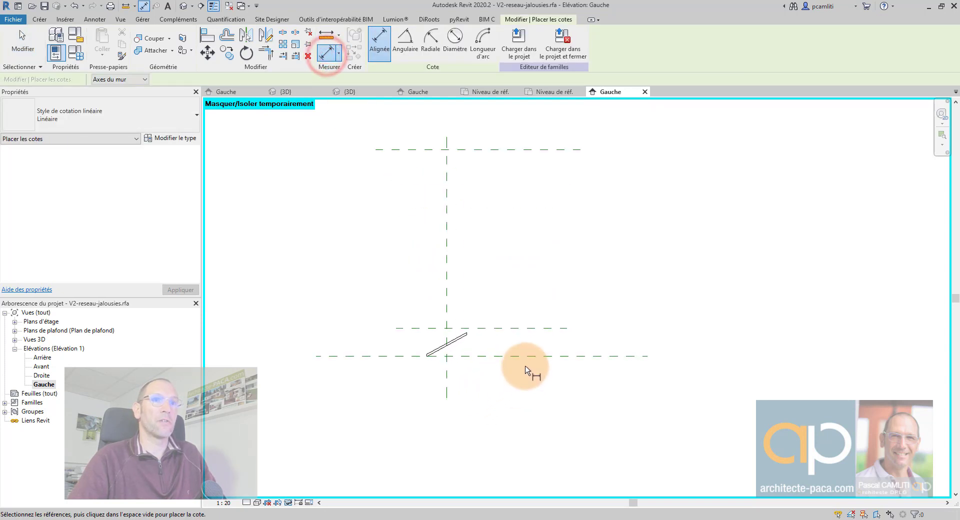
pyautogui.click(529, 356)
pyautogui.click(527, 329)
pyautogui.click(528, 299)
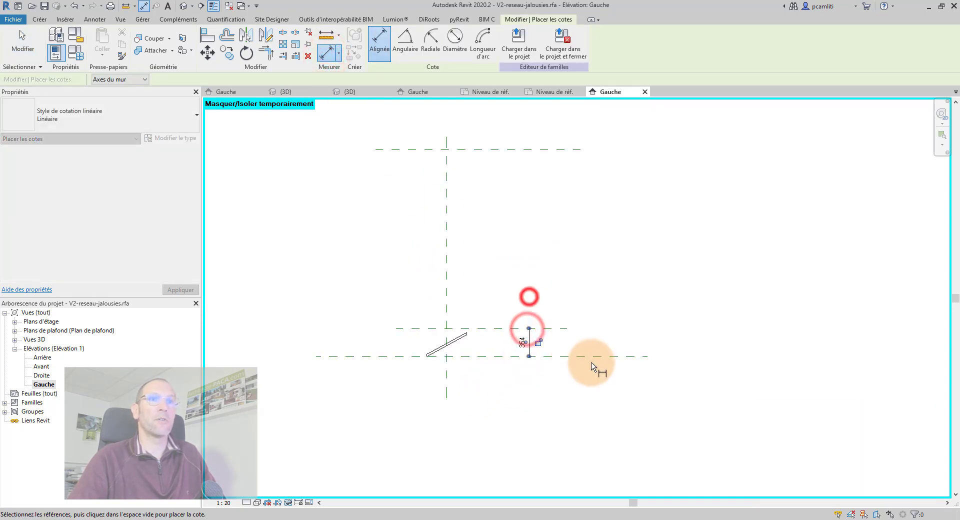
pyautogui.click(583, 356)
pyautogui.click(563, 150)
pyautogui.click(683, 174)
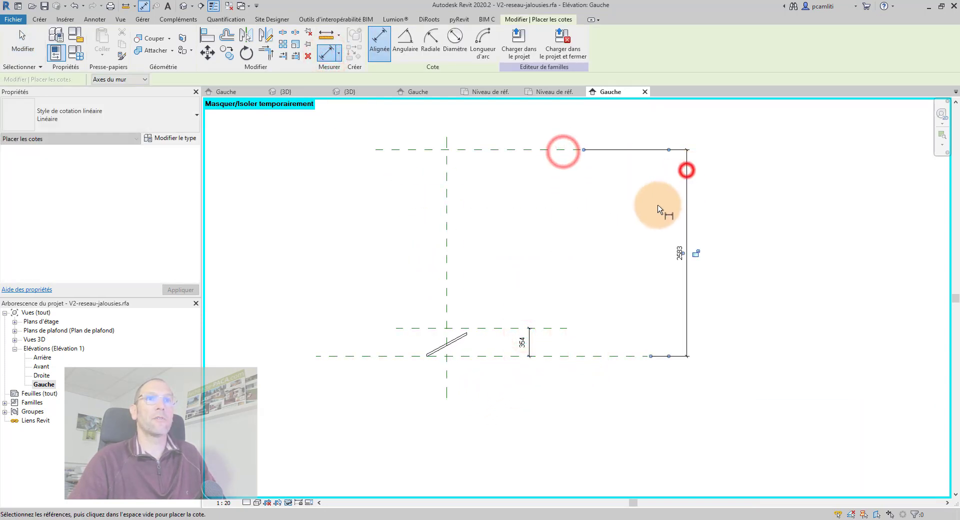
pyautogui.press('Escape')
pyautogui.press('Escape')
# Step: Label the overall height dimension with a new family type parameter named Hauteur Réseau Lames
pyautogui.moveTo(693, 212); pyautogui.dragTo(658, 225, button='middle')
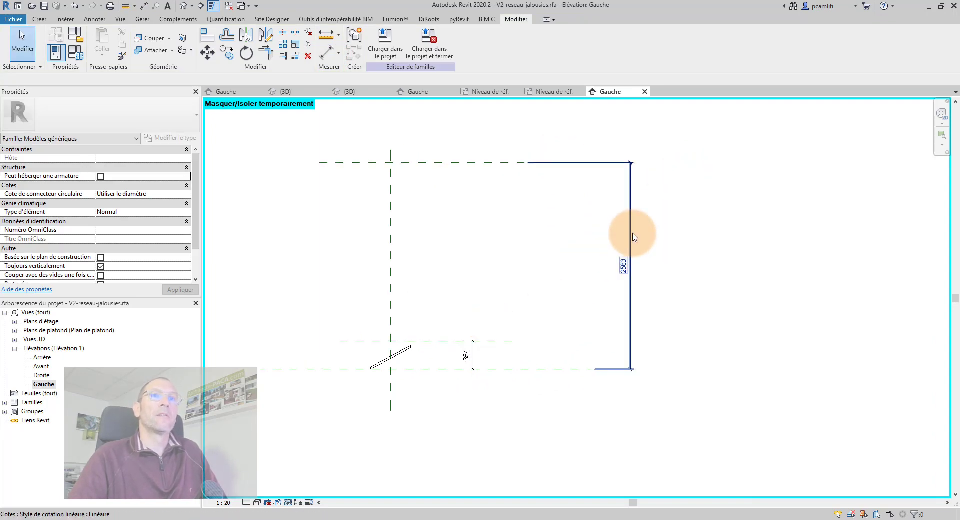
pyautogui.click(630, 202)
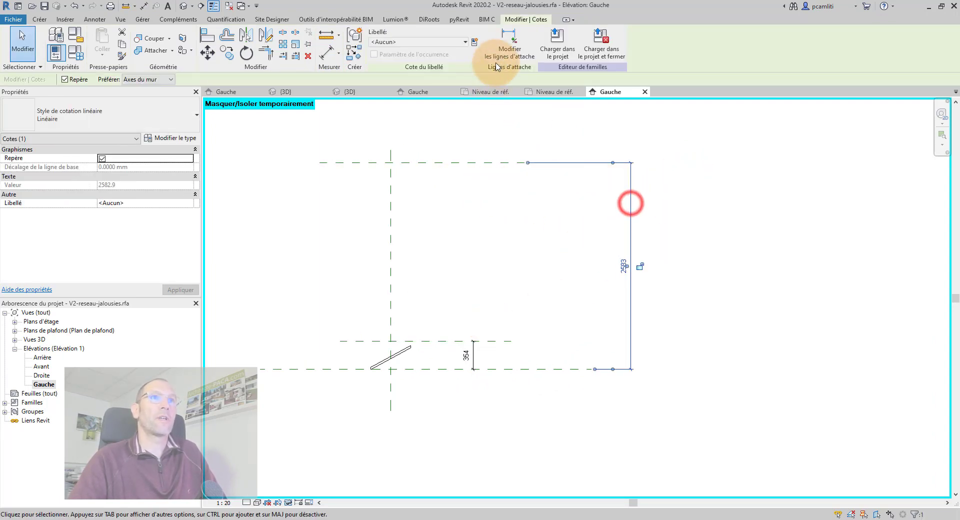
pyautogui.click(471, 44)
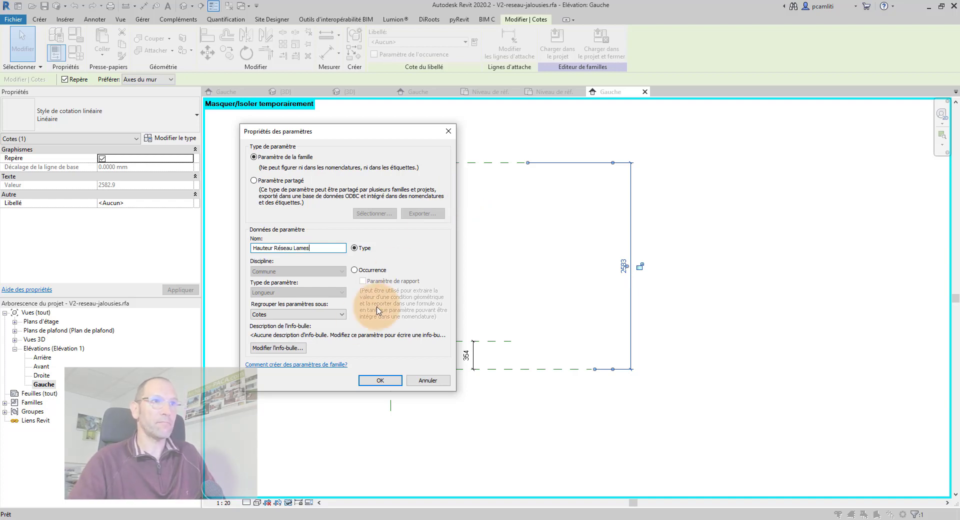
pyautogui.click(381, 380)
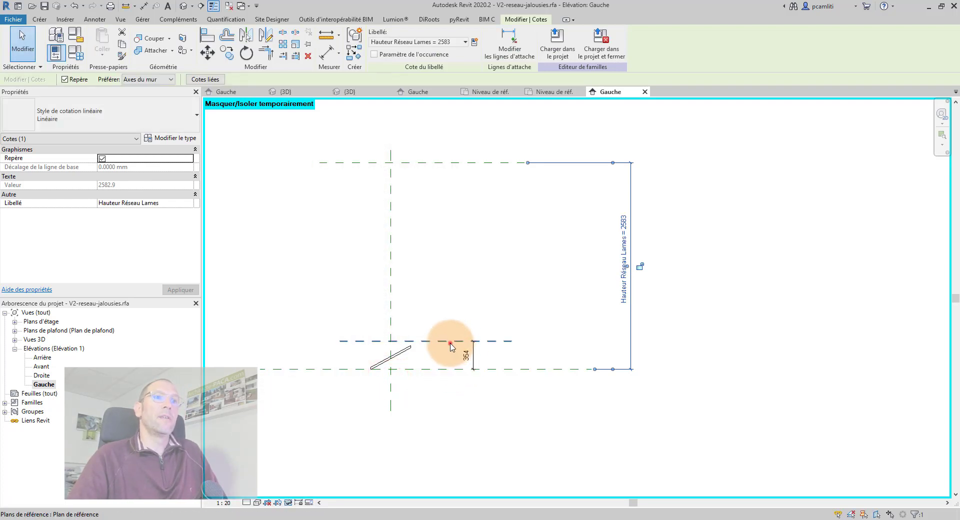
# Step: Set the lower reference plane's distance above the base plane to 300 mm
pyautogui.click(450, 341)
pyautogui.scroll(2, 450, 343)
pyautogui.click(489, 359)
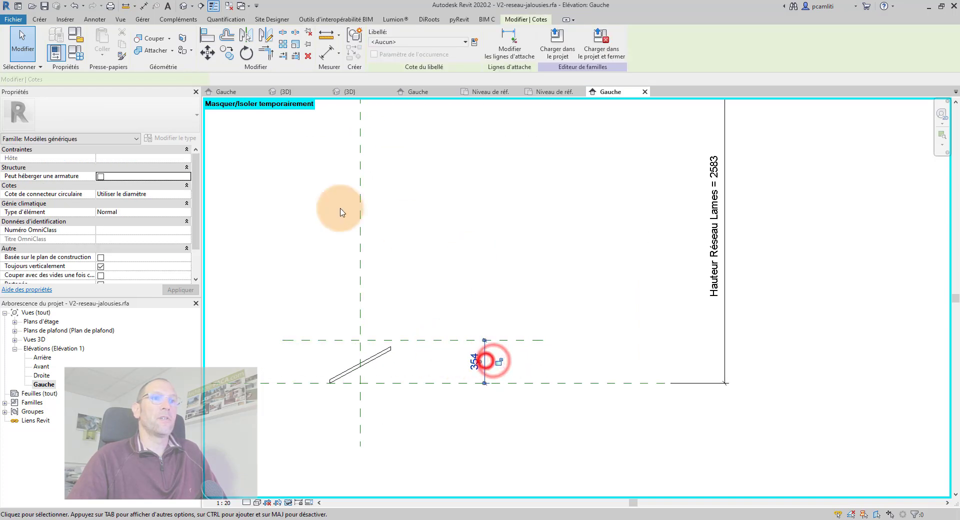
pyautogui.click(440, 340)
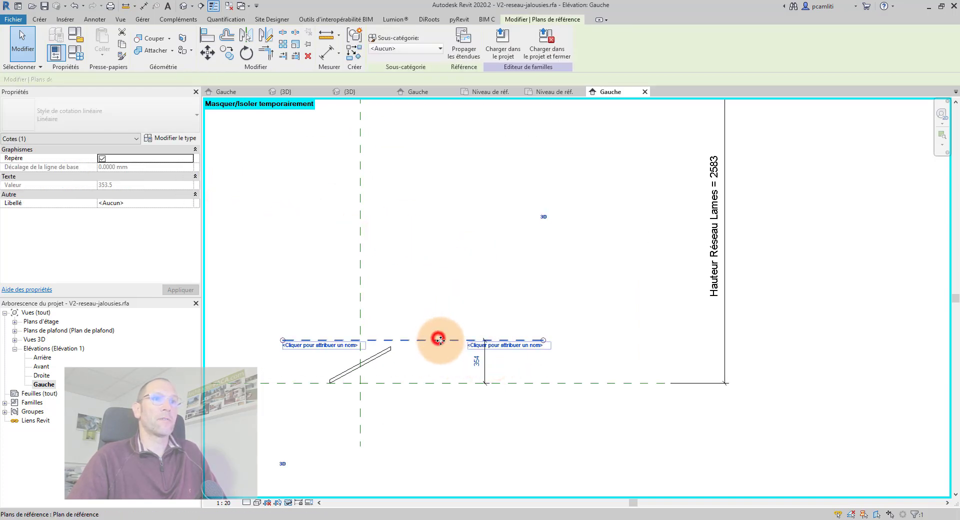
pyautogui.click(476, 361)
pyautogui.write('300')
pyautogui.press('Return')
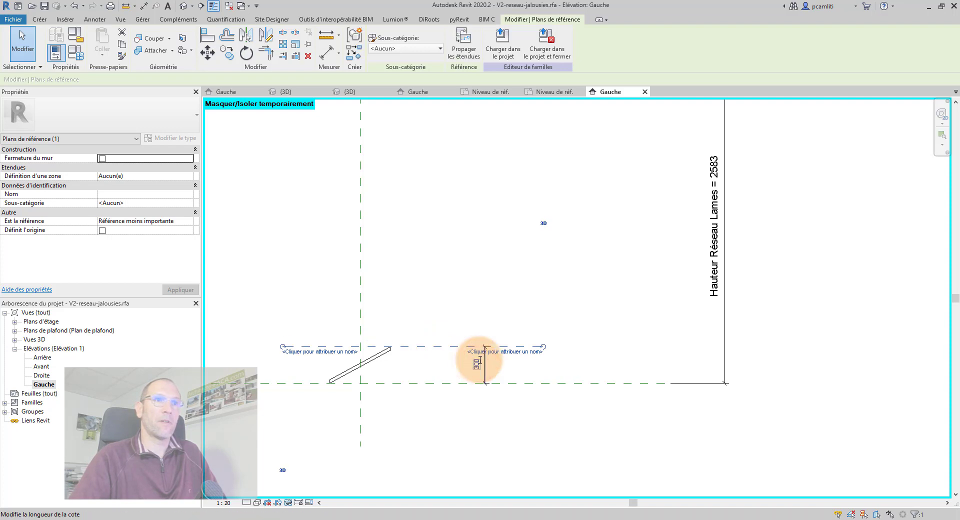
# Step: Label the 300 mm dimension between the two lower reference planes with a new type parameter named Espacement Lames
pyautogui.click(432, 318)
pyautogui.scroll(2, 490, 368)
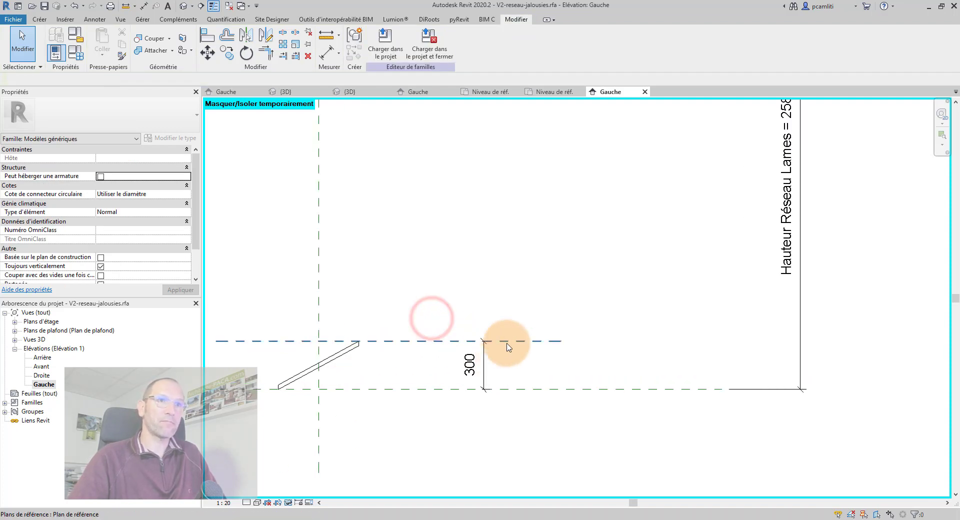
pyautogui.click(483, 364)
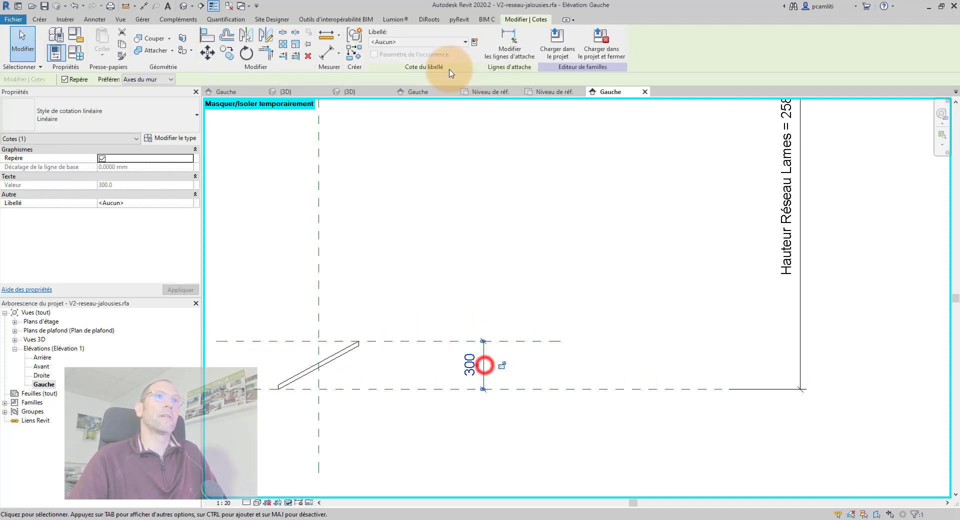
pyautogui.click(475, 44)
pyautogui.write('Ha')
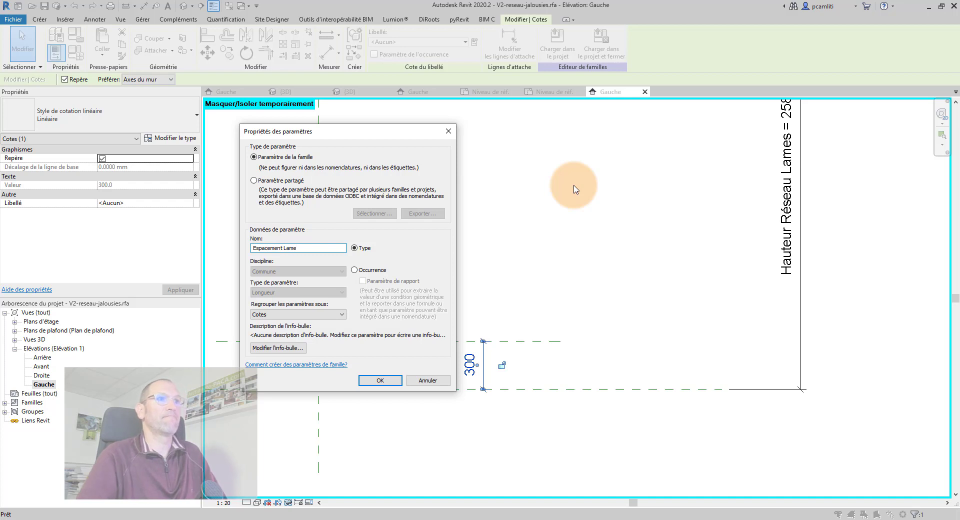
pyautogui.press('Return')
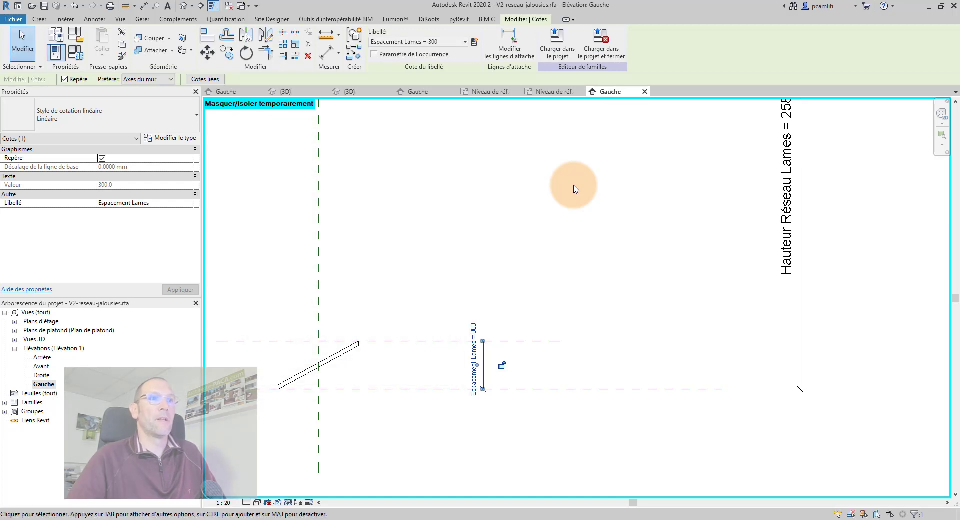
pyautogui.click(475, 231)
pyautogui.scroll(-3, 419, 331)
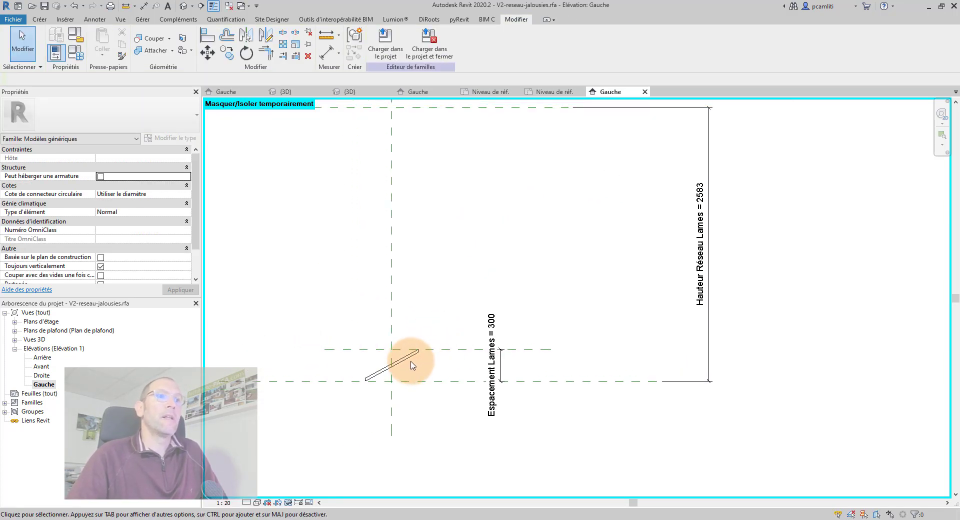
# Step: Align the slat's bottom and top references with the base plane and the Espacement Lames plane, locking both alignments
pyautogui.click(409, 358)
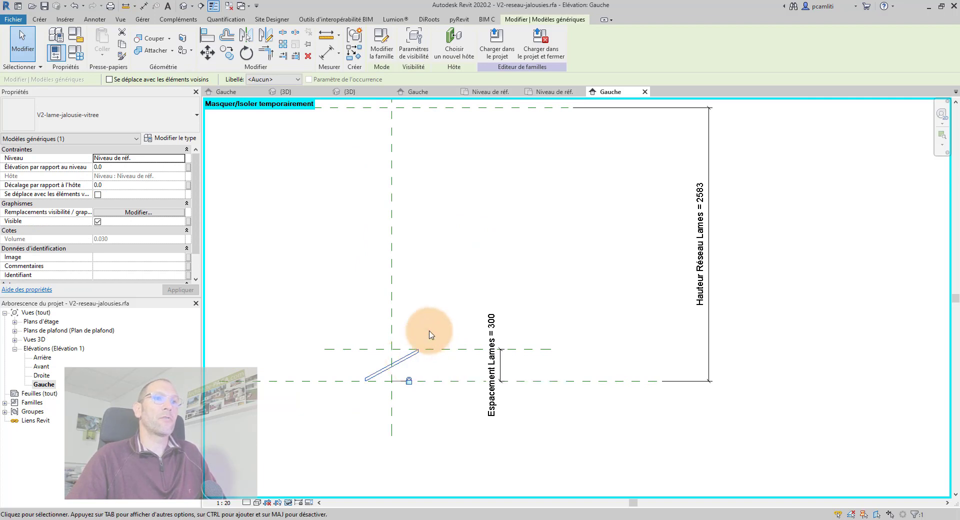
pyautogui.scroll(-2, 429, 331)
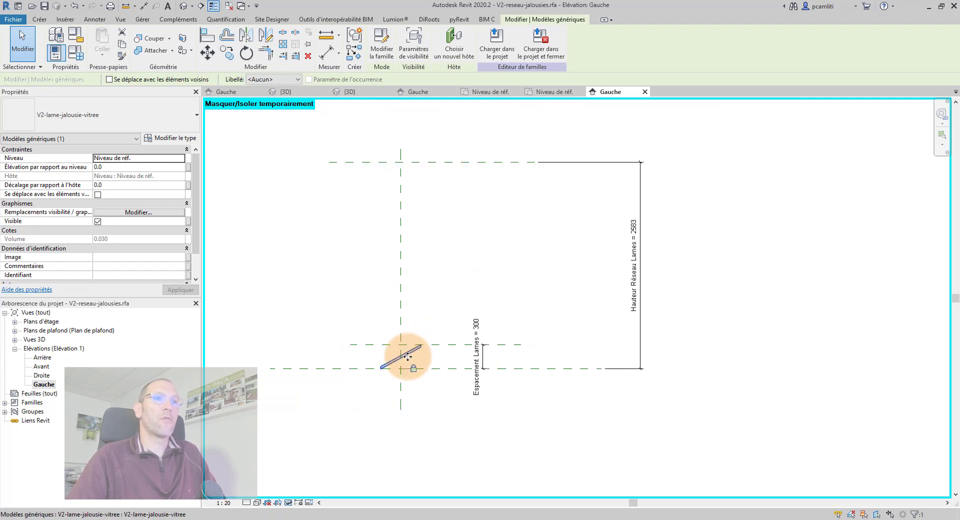
pyautogui.click(327, 246)
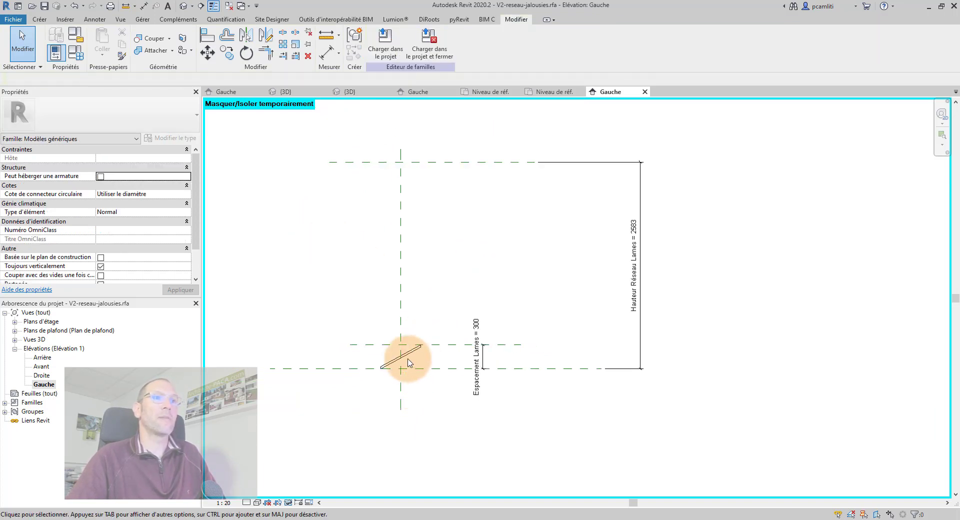
pyautogui.click(407, 356)
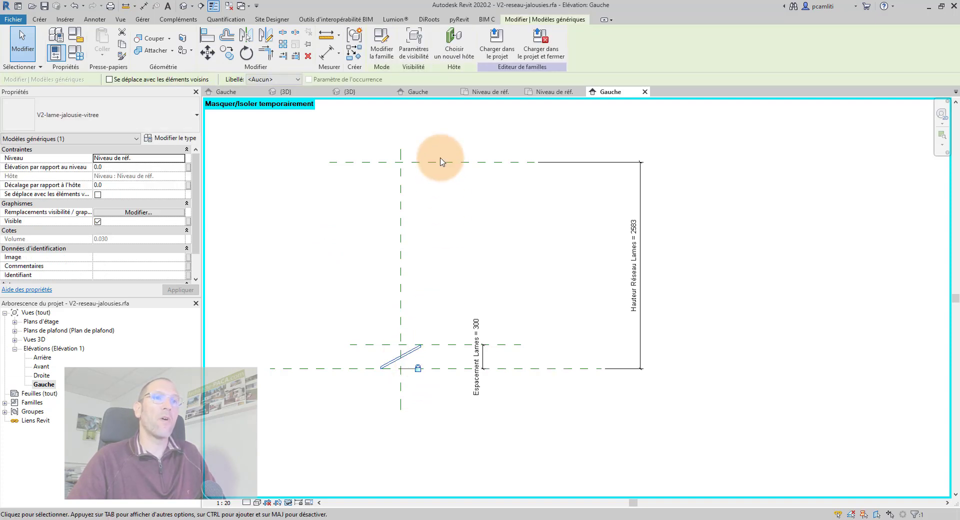
pyautogui.click(209, 38)
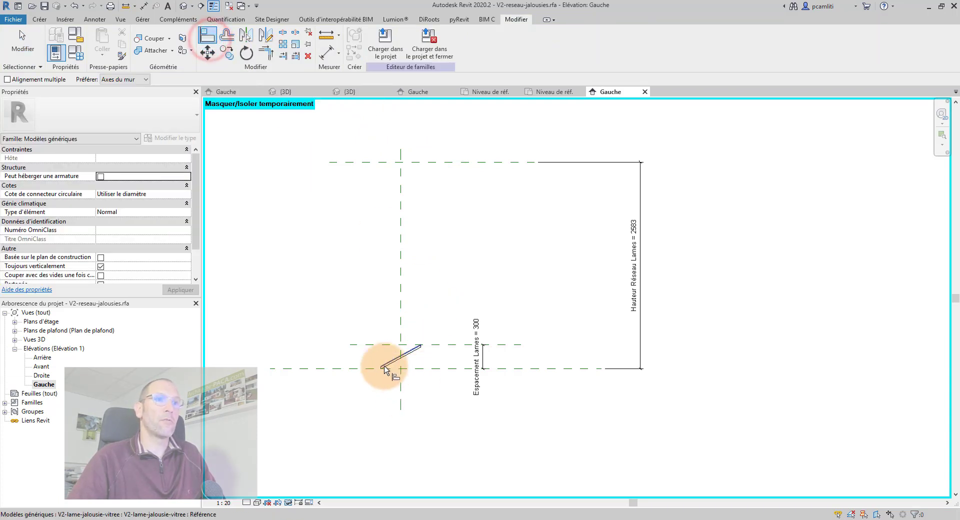
pyautogui.click(438, 369)
pyautogui.click(398, 369)
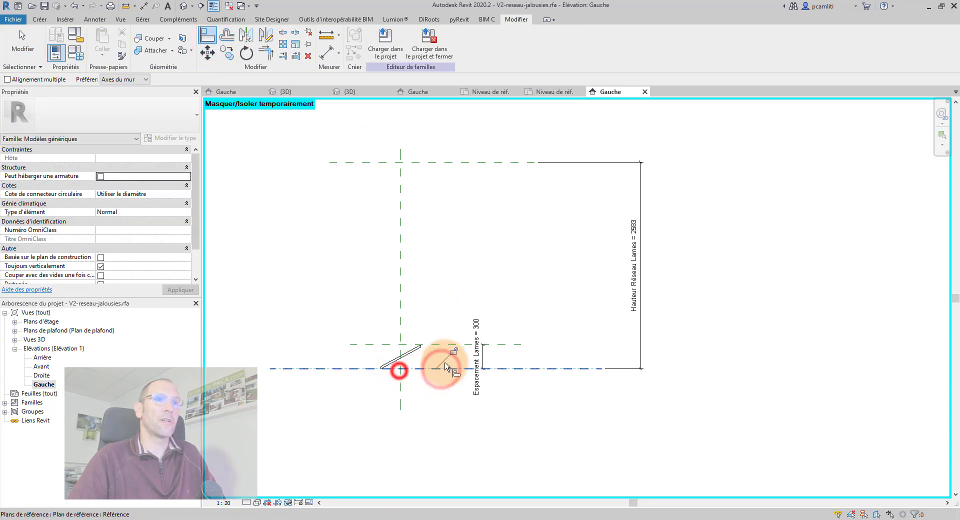
pyautogui.click(452, 352)
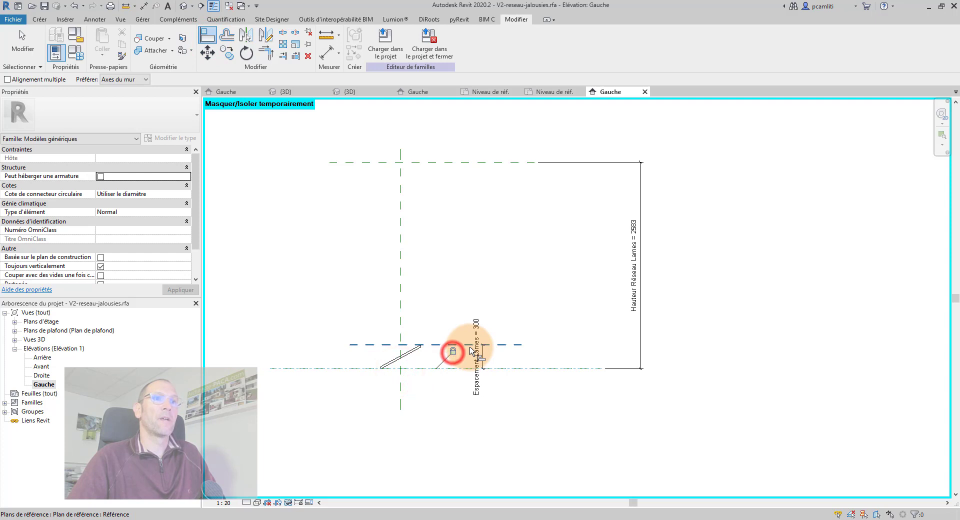
pyautogui.click(396, 345)
pyautogui.click(452, 328)
pyautogui.press('Escape')
pyautogui.press('Escape')
# Step: Create a grouped and associated linear array of 8 slats, placing the last one at the uppermost reference plane
pyautogui.click(410, 353)
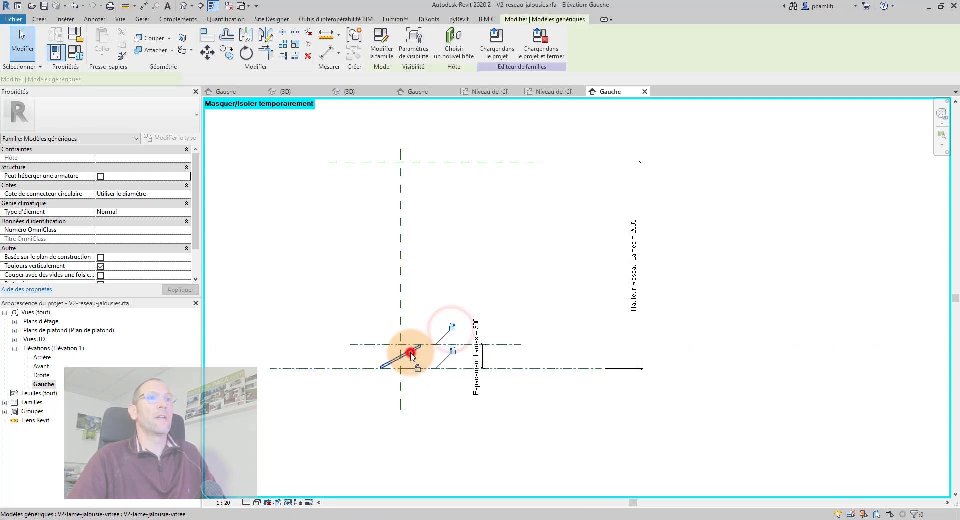
pyautogui.click(279, 44)
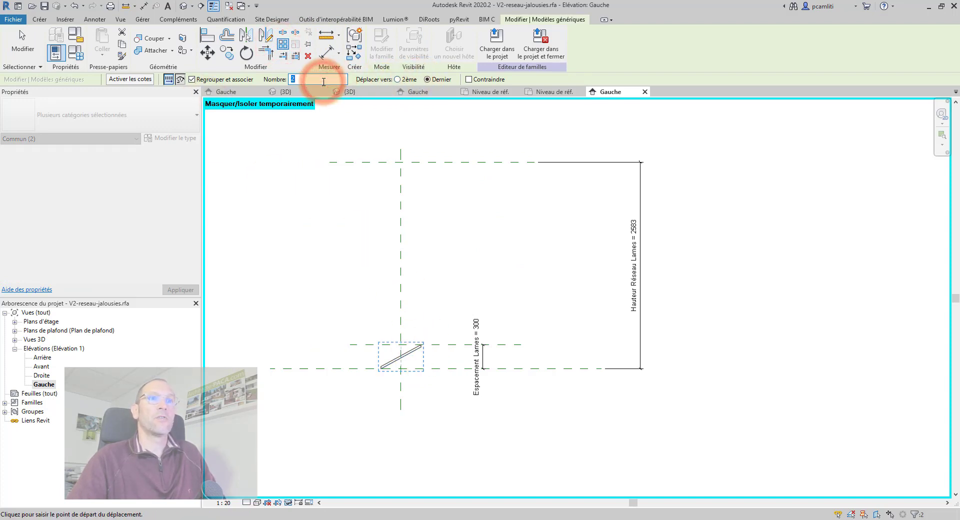
pyautogui.write('8')
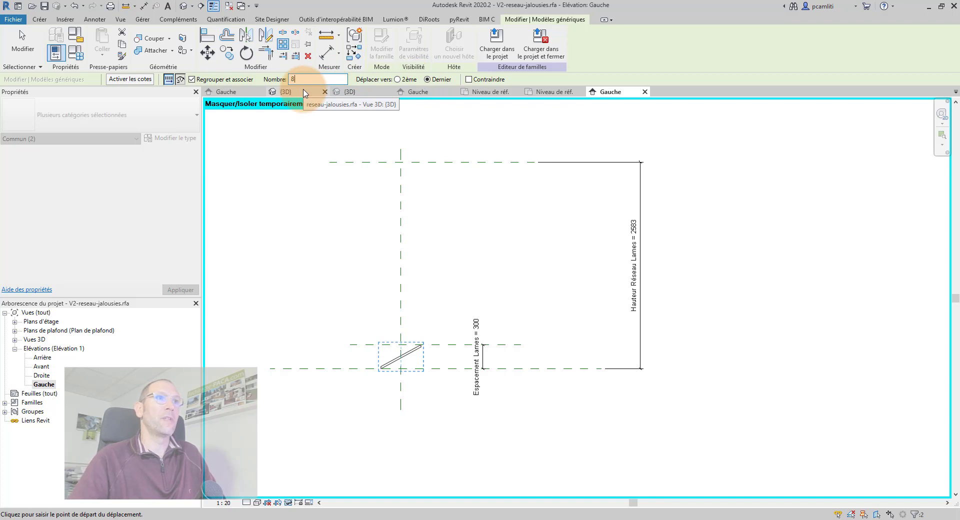
pyautogui.click(435, 344)
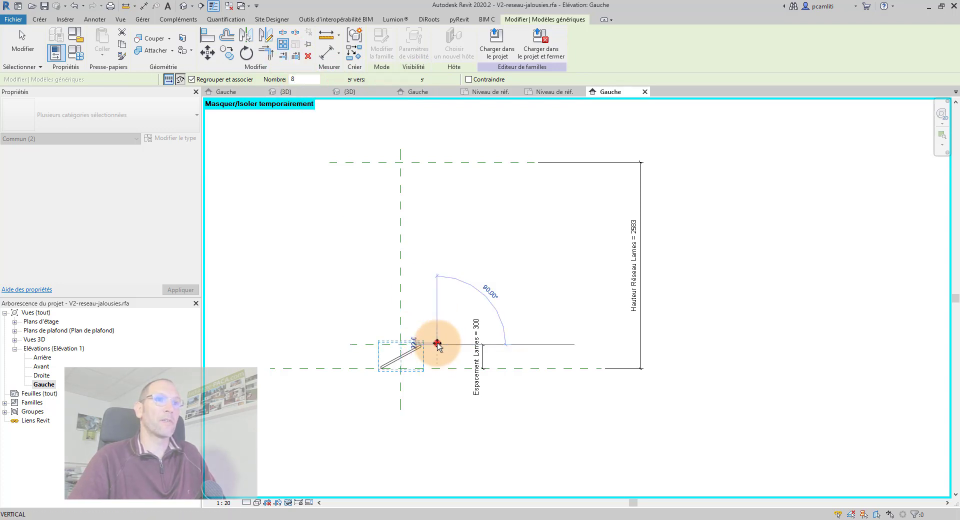
pyautogui.click(435, 160)
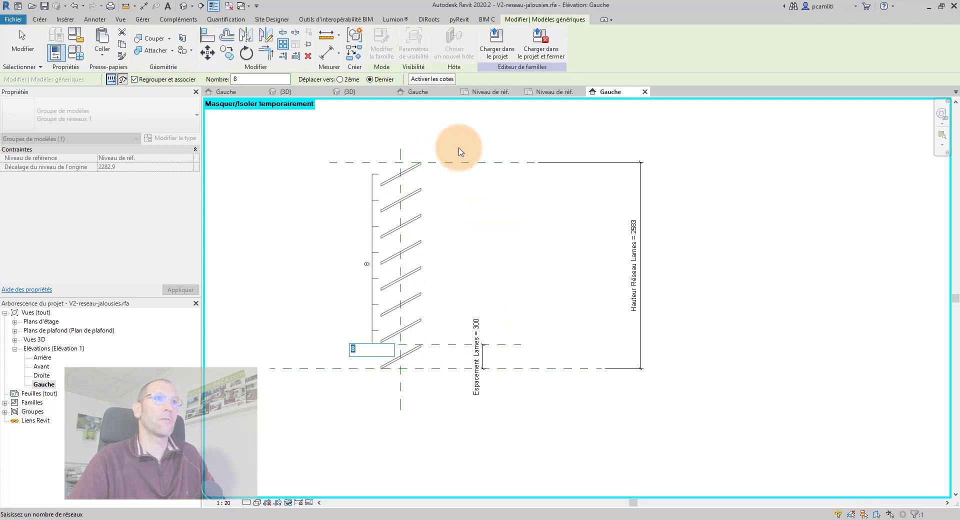
pyautogui.press('Escape')
pyautogui.press('Escape')
# Step: Align the top reference of the highest slat with the uppermost reference plane and lock the alignment
pyautogui.click(205, 41)
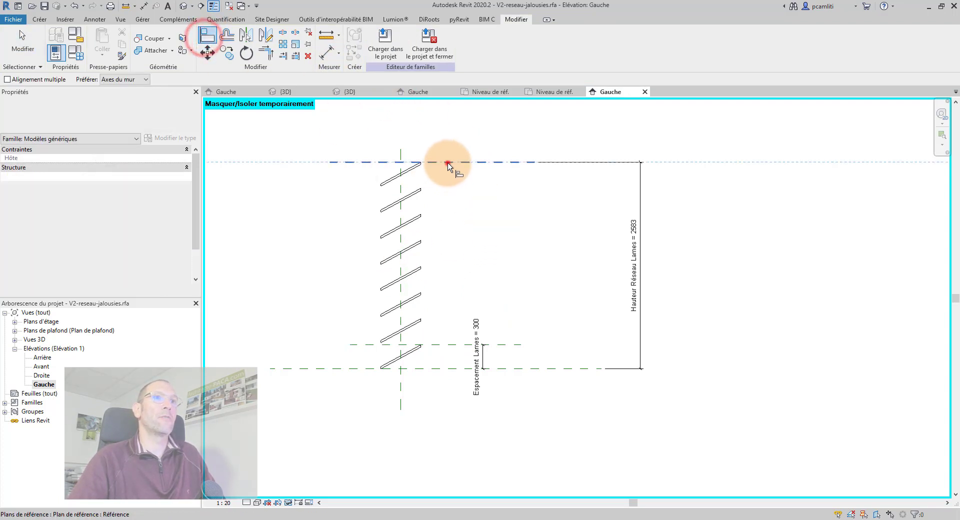
pyautogui.click(448, 161)
pyautogui.click(398, 163)
pyautogui.click(450, 146)
pyautogui.press('Escape')
pyautogui.press('Escape')
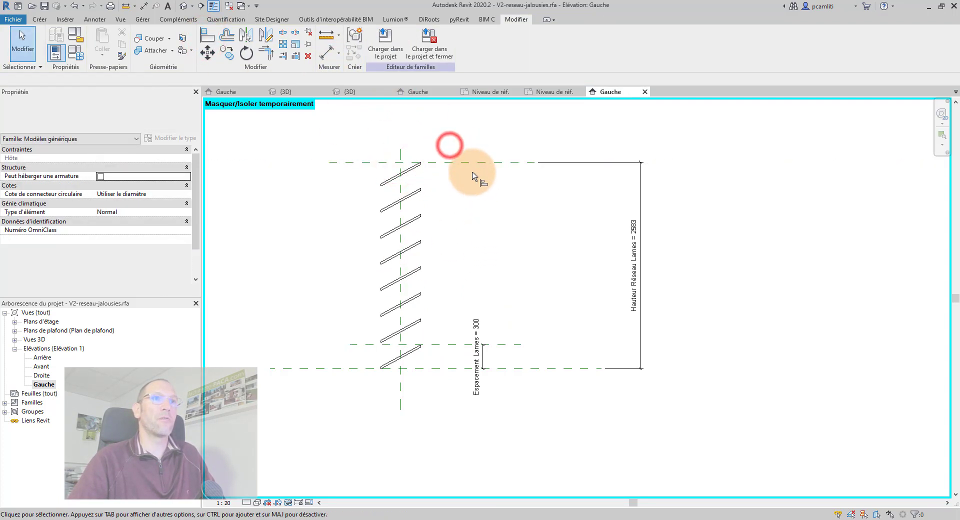
# Step: Select one of the arrayed slat groups to bring up the array's count line
pyautogui.click(380, 198)
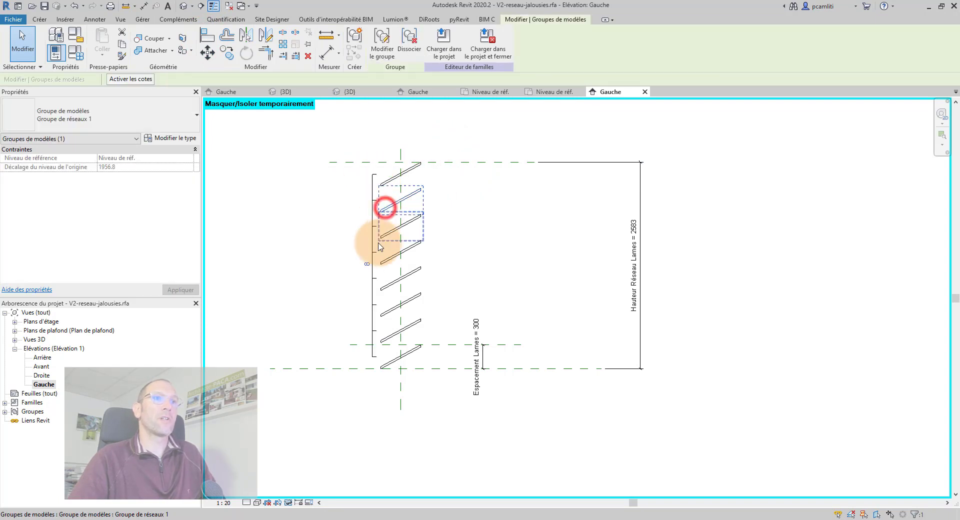
# Step: Label the slat array's count with a new family type parameter named "Nombre de lames", grouped under Autre, and save the family
pyautogui.click(372, 280)
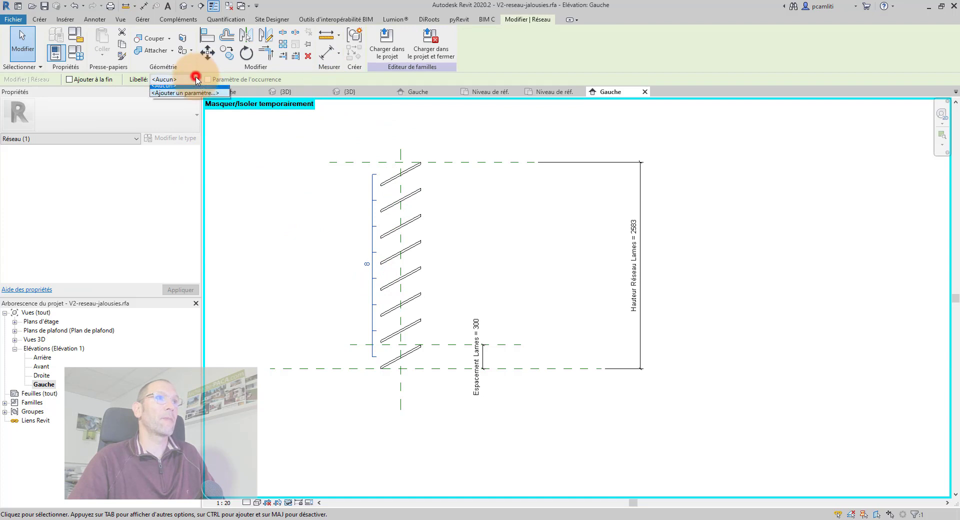
pyautogui.click(196, 93)
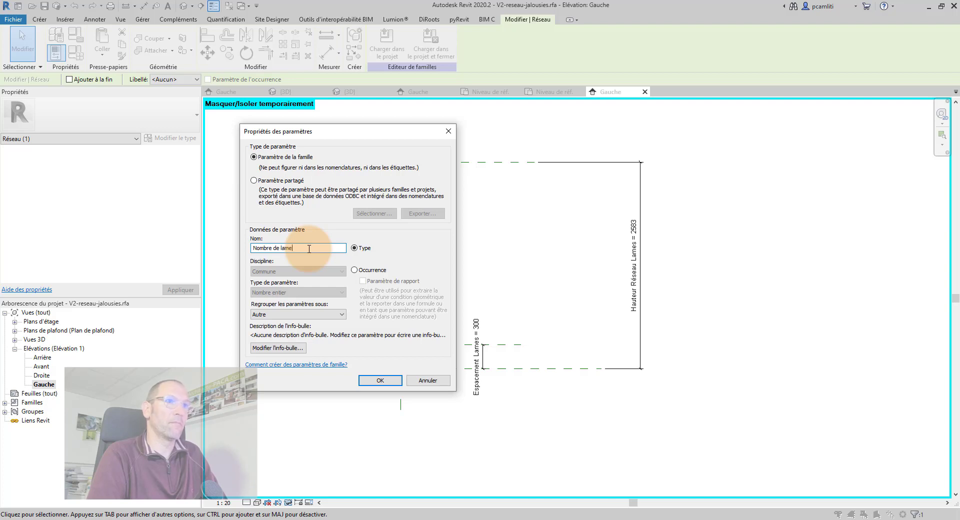
pyautogui.write('Nombre de lames')
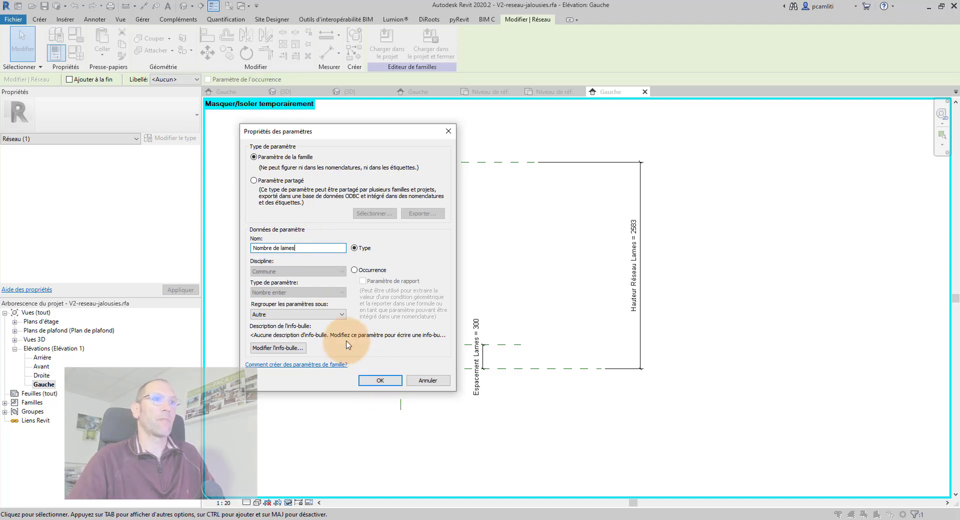
pyautogui.click(332, 315)
pyautogui.click(332, 315)
pyautogui.click(380, 380)
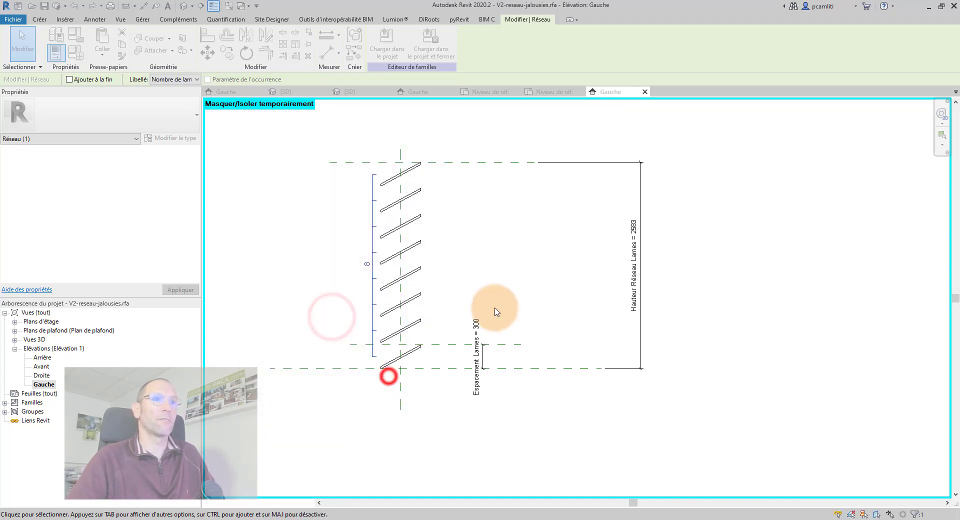
pyautogui.click(538, 274)
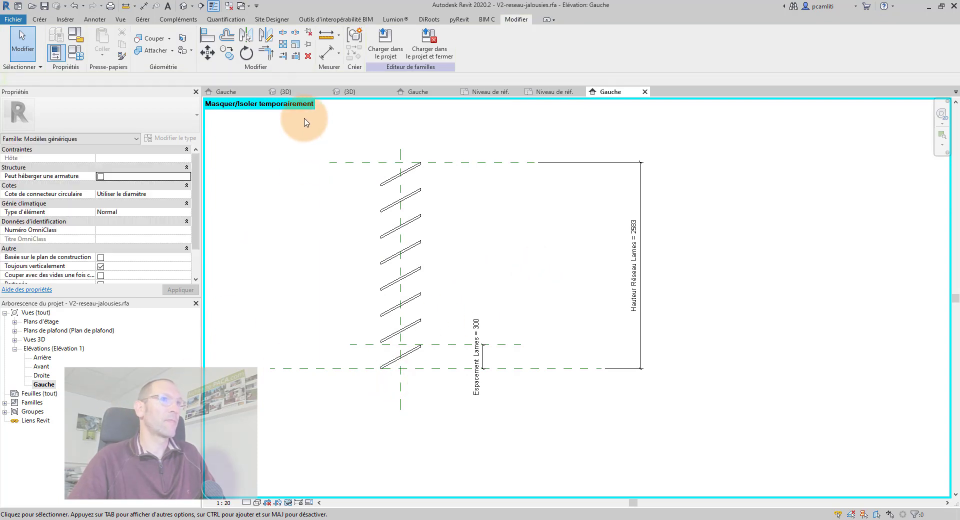
pyautogui.click(44, 7)
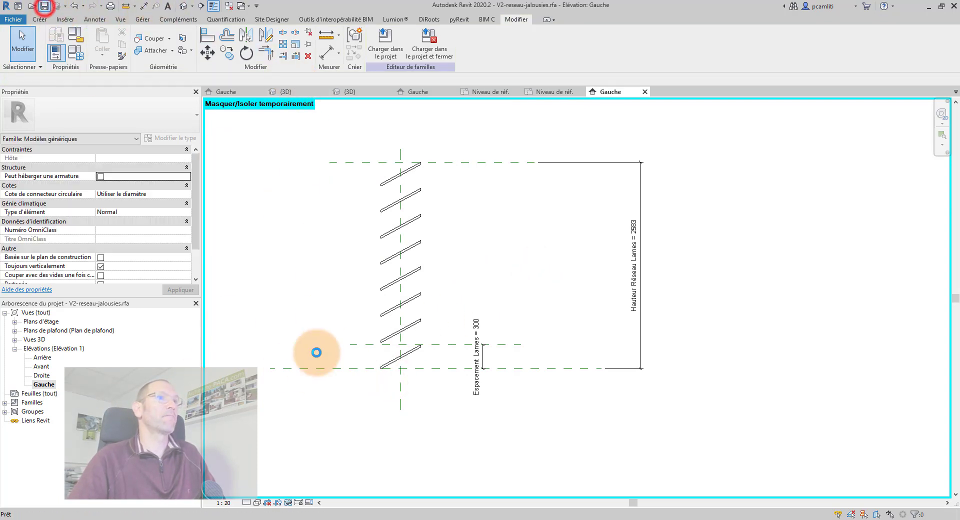
pyautogui.click(339, 197)
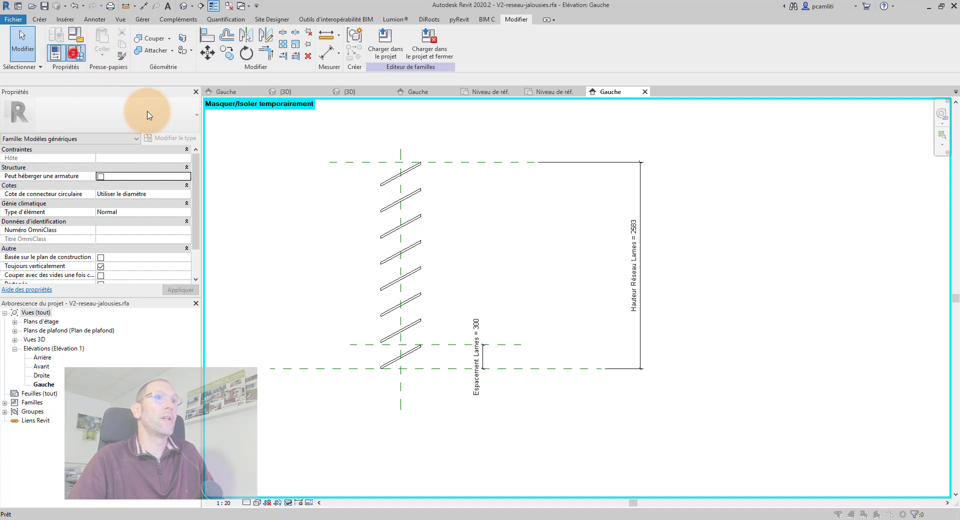
# Step: Set the formula of Nombre de lames to Hauteur Réseau Lames / Espacement Lames and apply it to the family
pyautogui.click(56, 52)
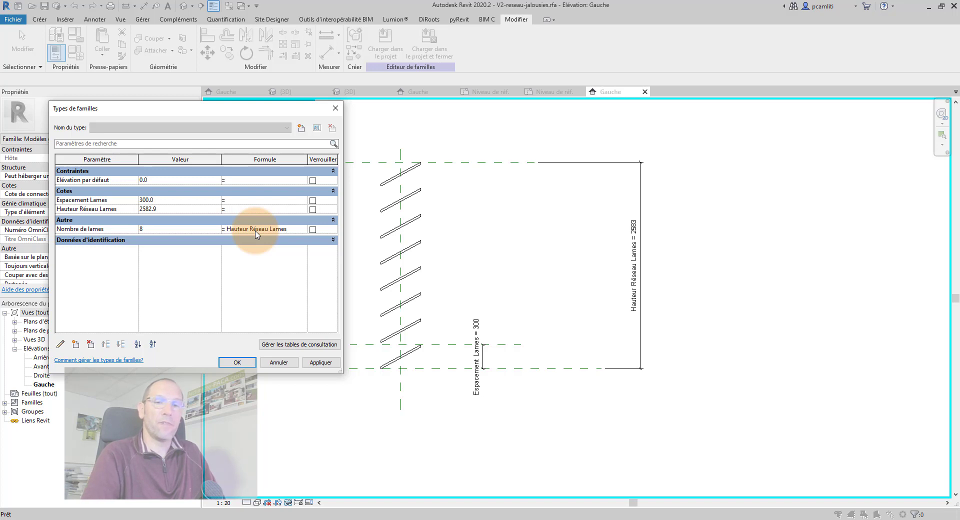
pyautogui.write('/Esp')
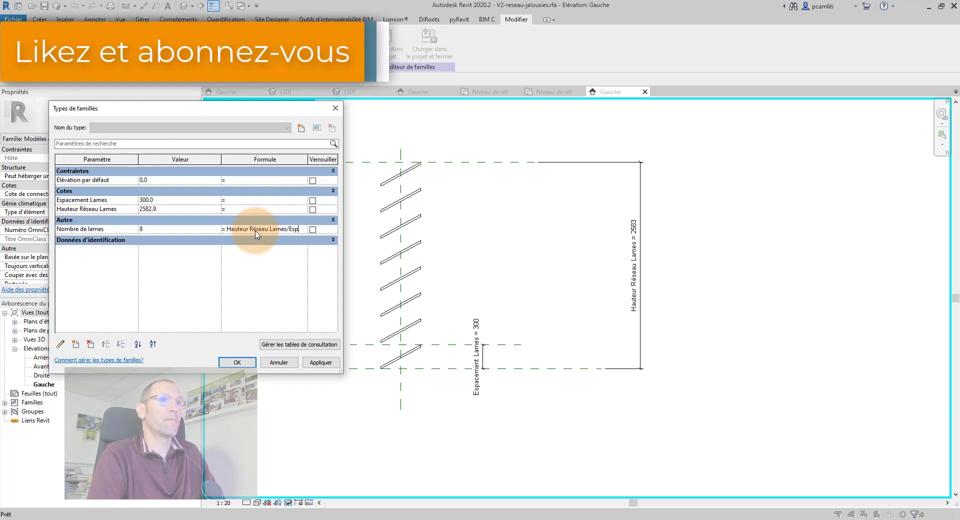
pyautogui.write('acemen')
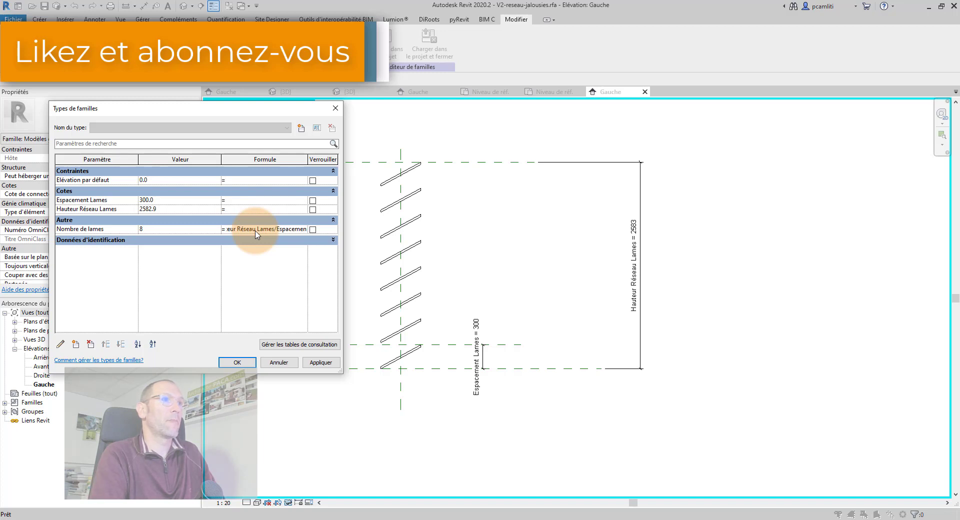
pyautogui.write('t Lames')
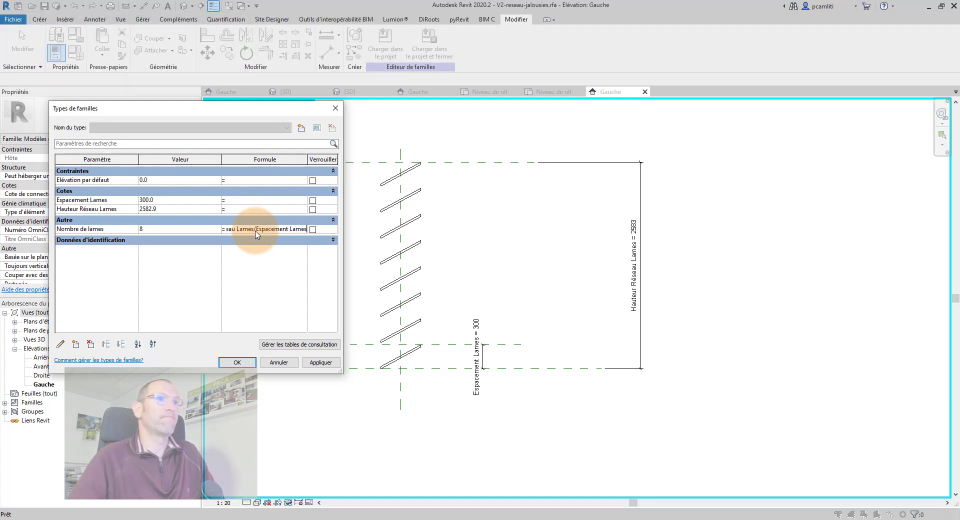
pyautogui.click(315, 362)
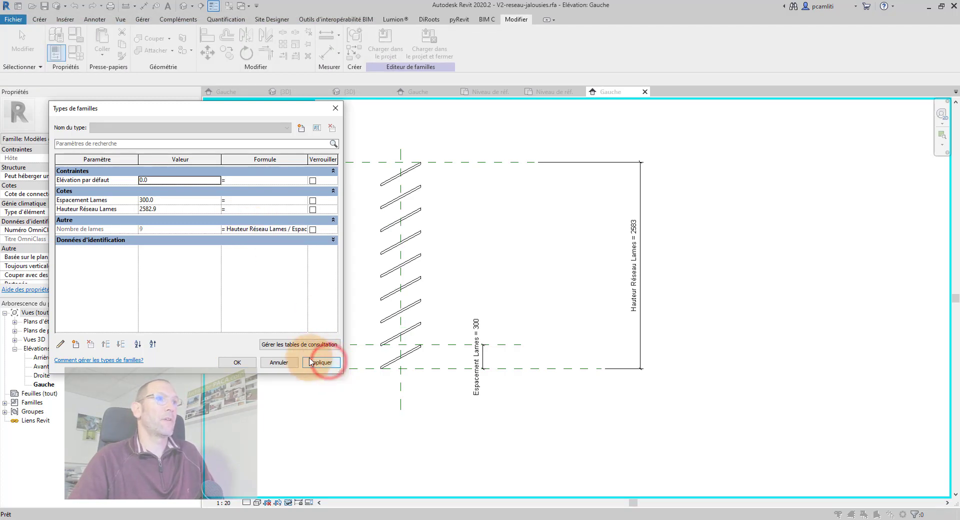
pyautogui.click(237, 362)
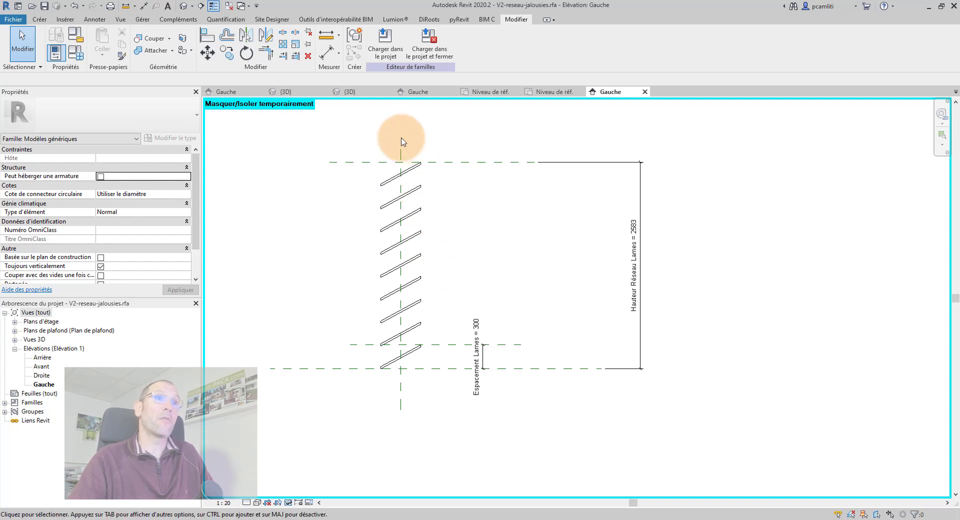
# Step: In the 3D view, add a length type parameter named "Largeur Lames" to the family, grouped under Cotes
pyautogui.scroll(2, 403, 170)
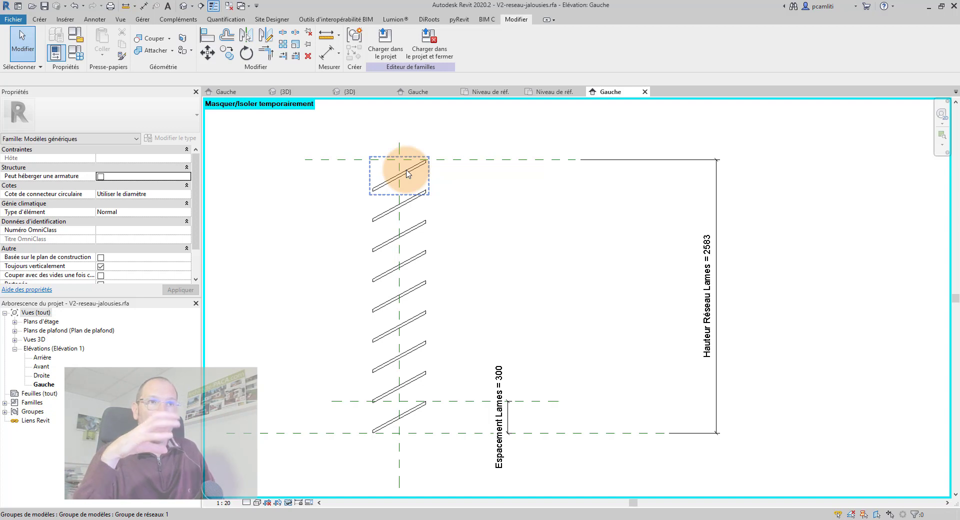
pyautogui.click(497, 193)
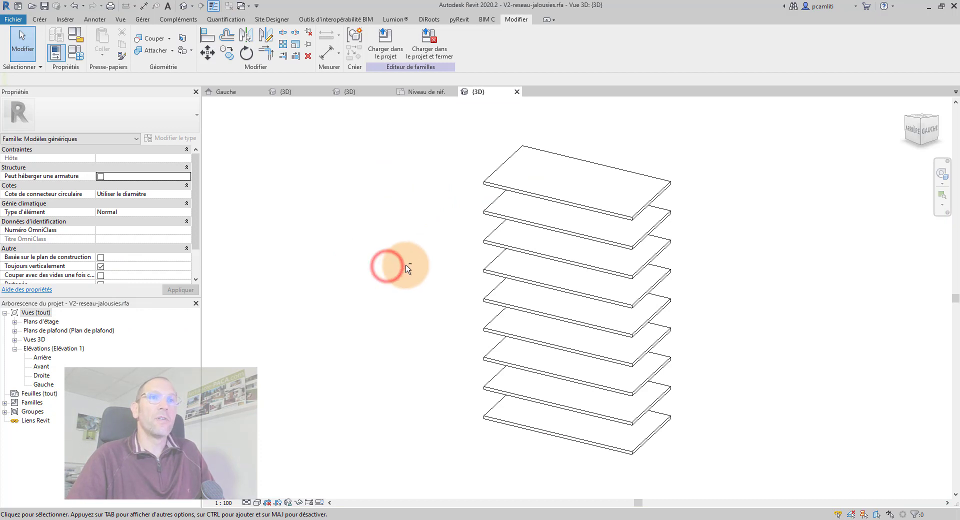
pyautogui.keyDown('shift'); pyautogui.moveTo(377, 268); pyautogui.dragTo(357, 294, button='middle'); pyautogui.keyUp('shift')
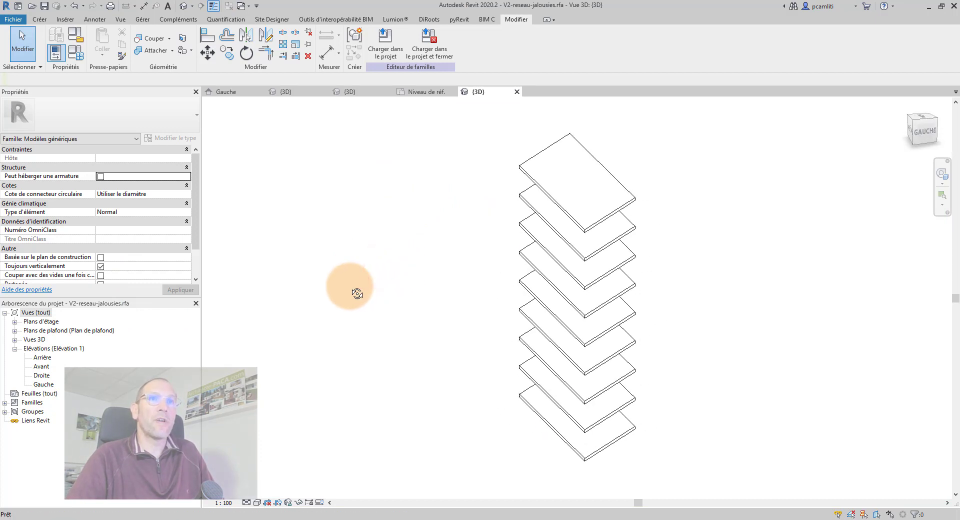
pyautogui.click(81, 51)
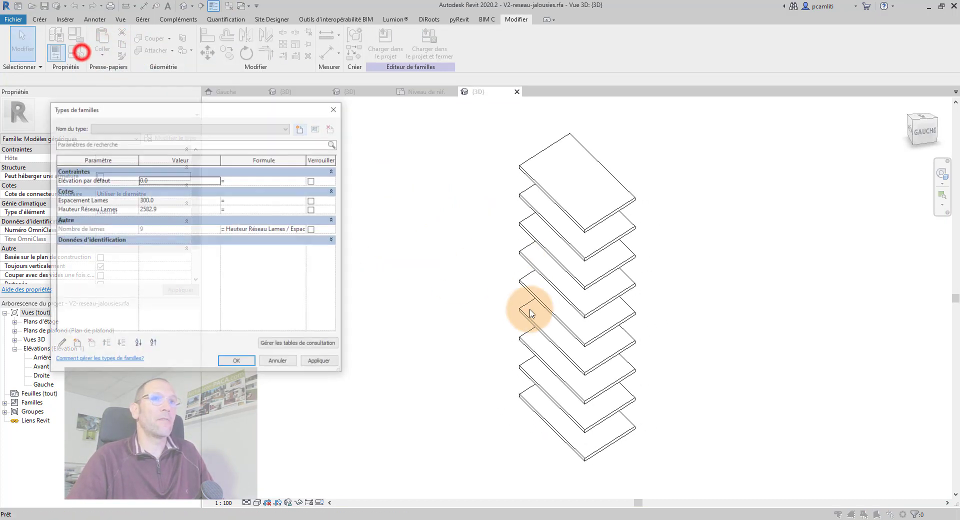
pyautogui.moveTo(250, 111); pyautogui.dragTo(392, 119)
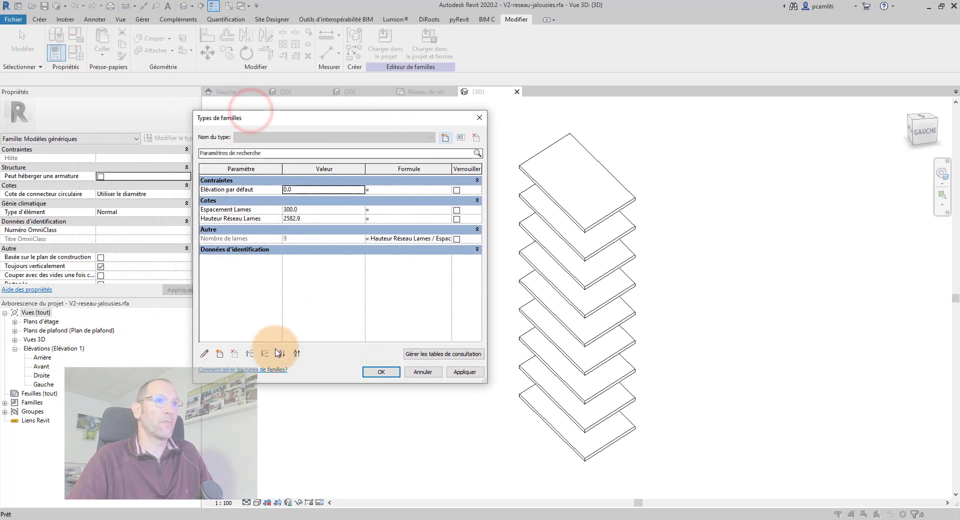
pyautogui.moveTo(317, 118); pyautogui.dragTo(324, 138)
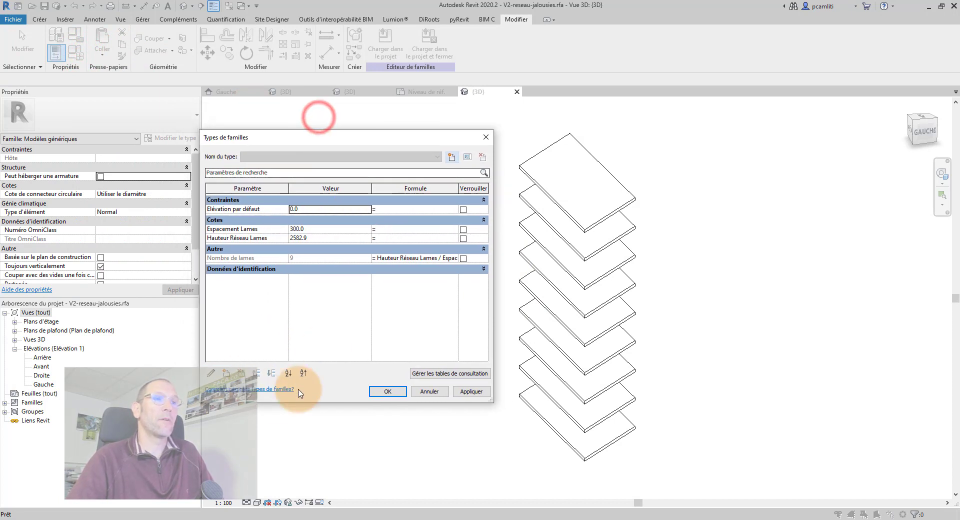
pyautogui.click(227, 373)
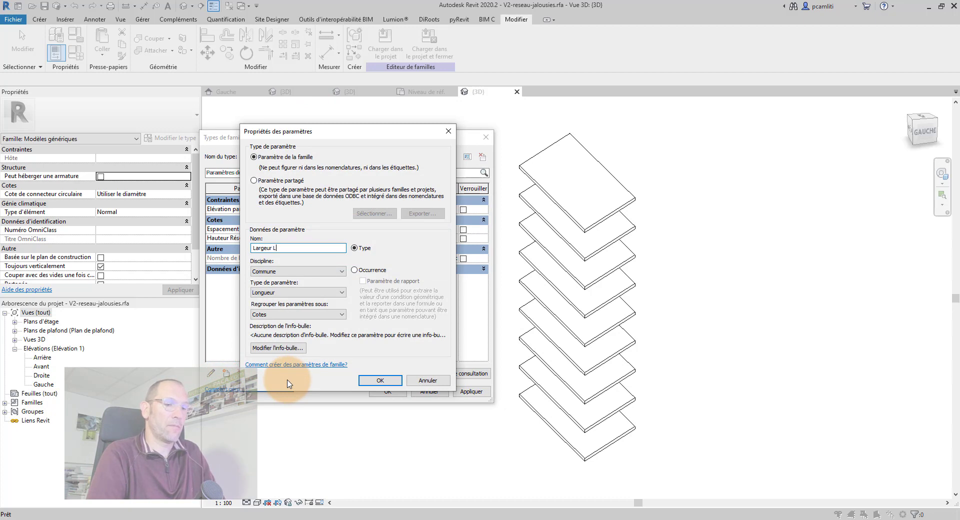
pyautogui.click(380, 379)
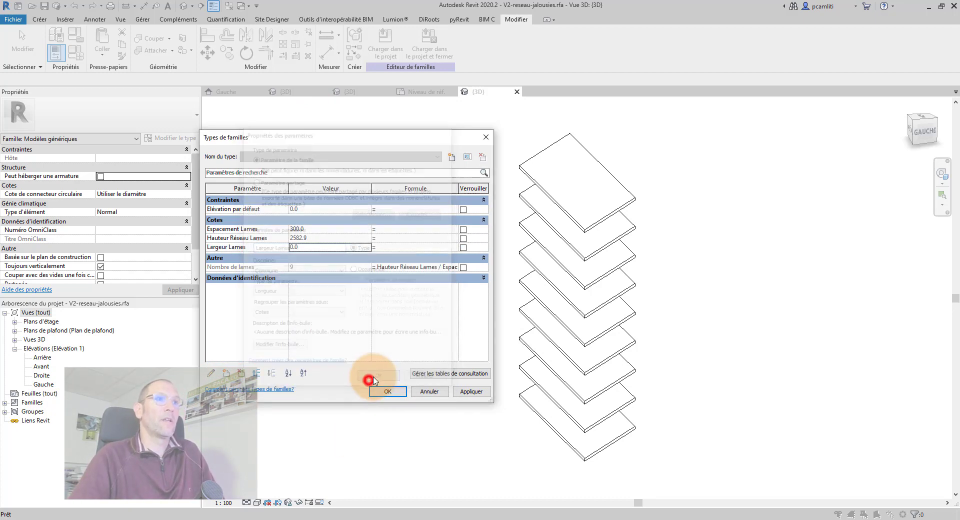
# Step: Add a length type parameter named "Profondeur Lames", and set Largeur Lames to 800 and Profondeur Lames to 150
pyautogui.click(227, 374)
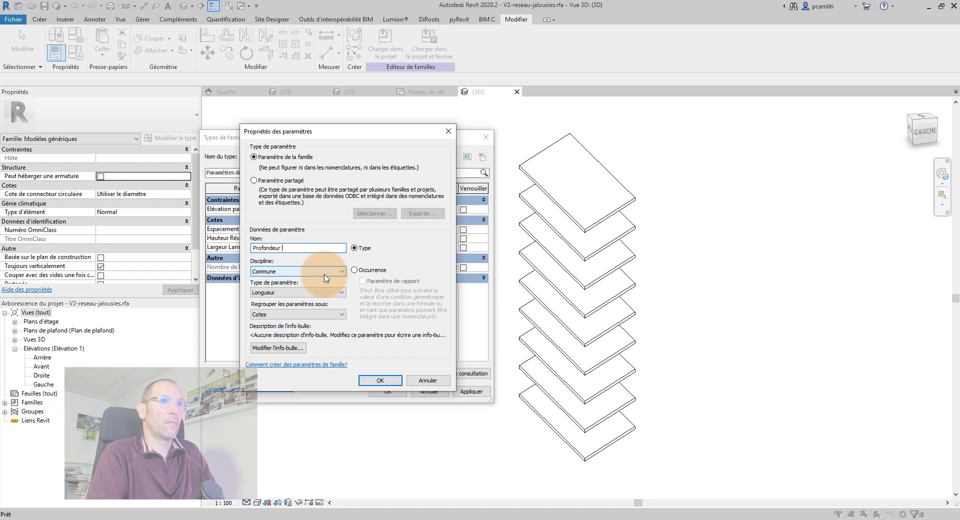
pyautogui.click(380, 380)
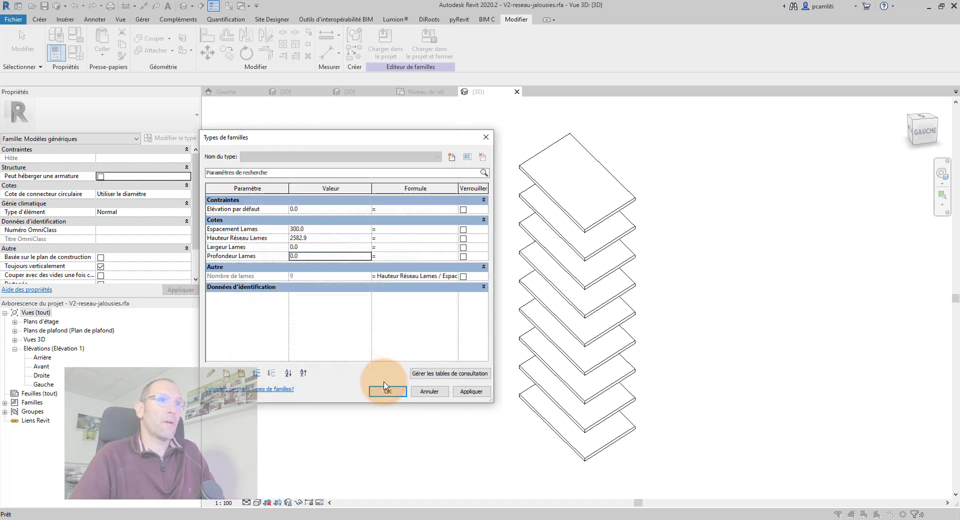
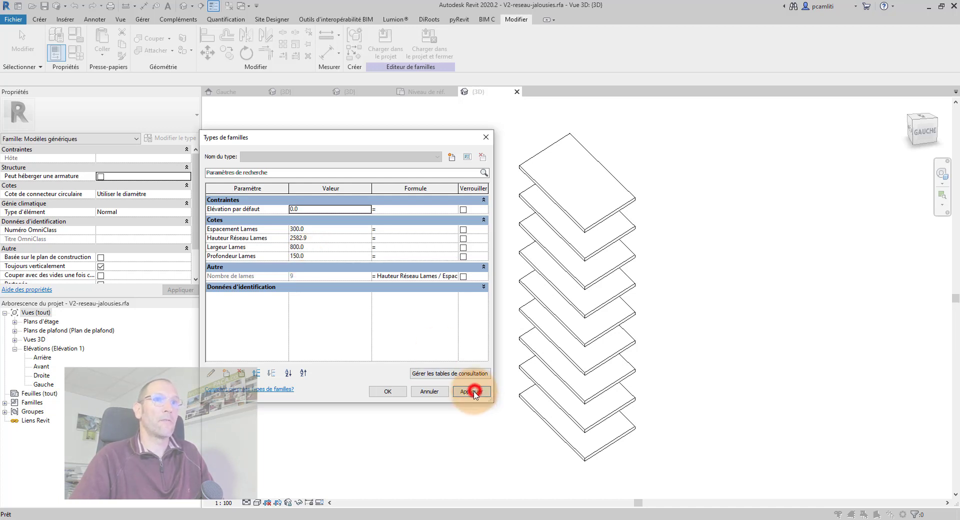
pyautogui.click(378, 391)
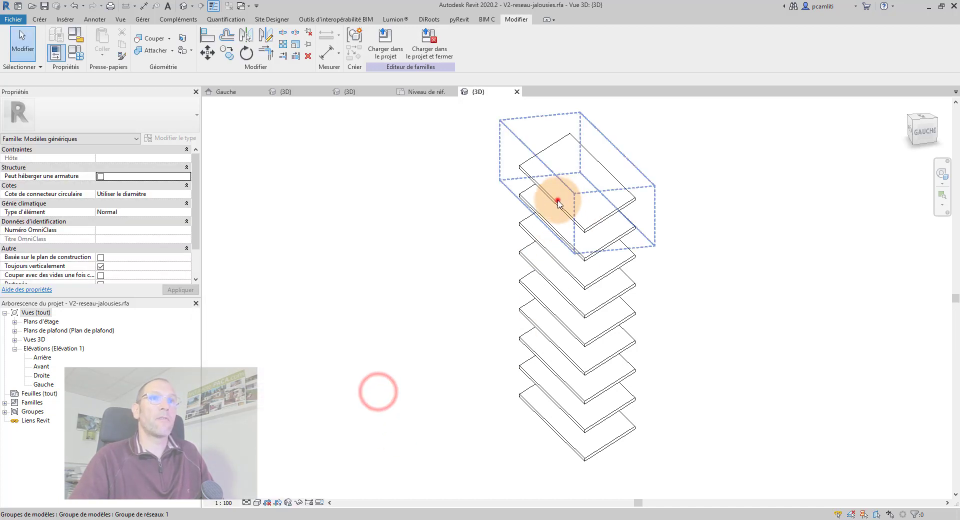
# Step: Edit the top slat's array group and associate the slat type's Hauteur Lame with the family parameter Espacement Lames
pyautogui.click(557, 203)
pyautogui.doubleClick(558, 203)
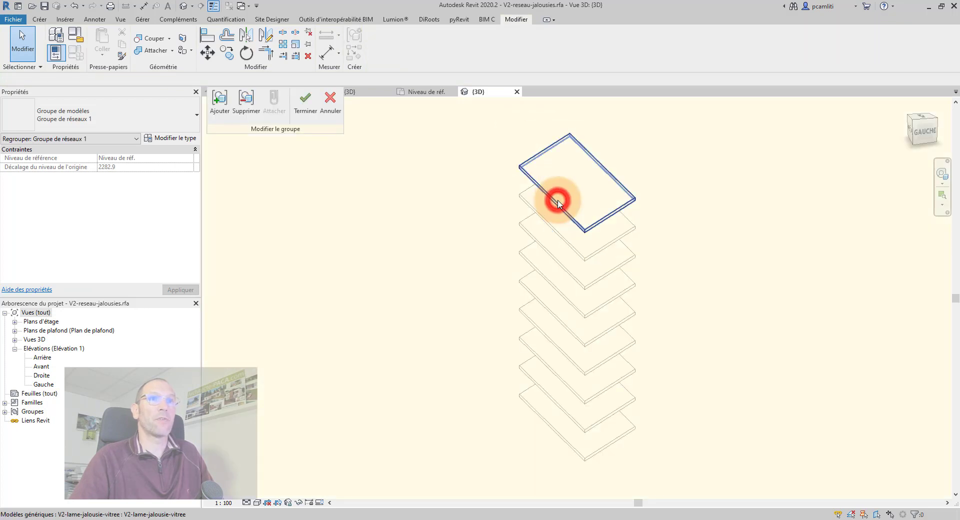
pyautogui.click(558, 203)
pyautogui.click(170, 139)
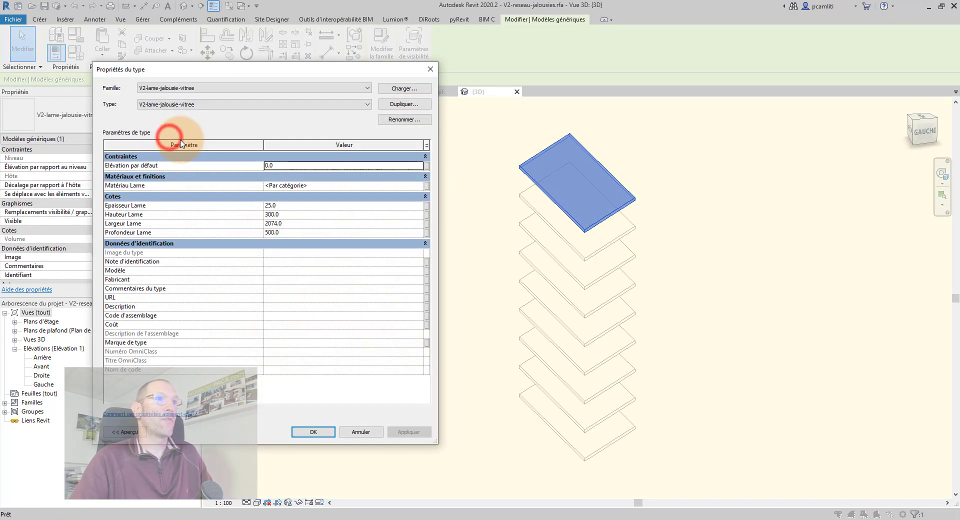
pyautogui.click(427, 215)
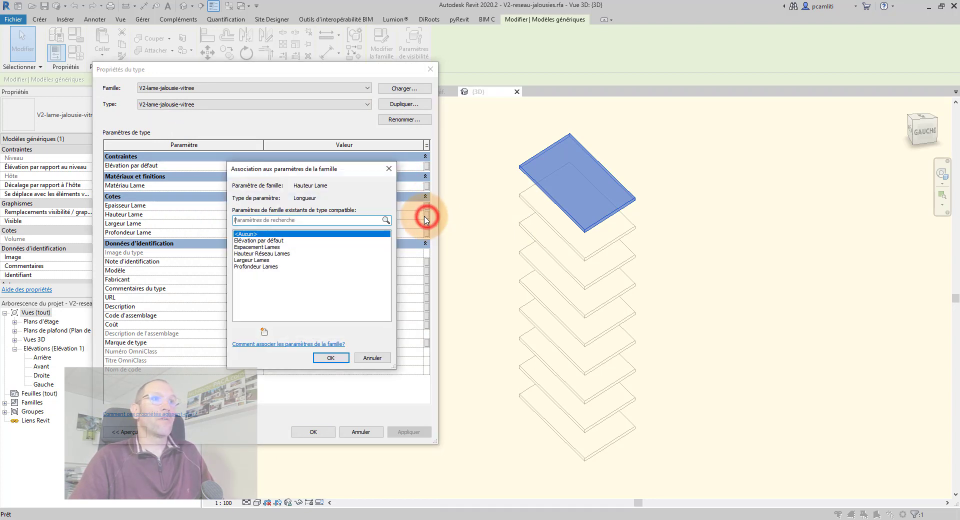
pyautogui.click(277, 254)
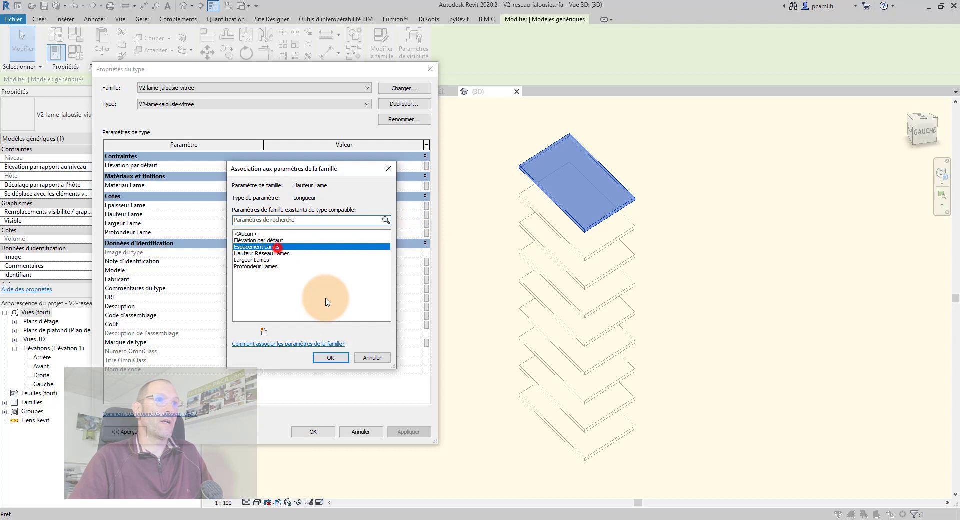
pyautogui.click(330, 357)
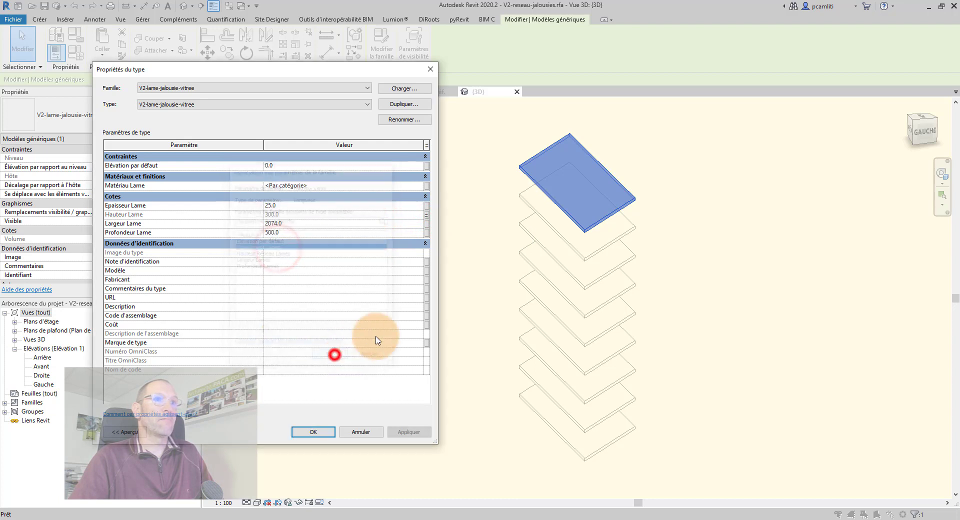
# Step: Associate the slat type's Largeur Lame with Largeur Lames and its Profondeur Lame with Profondeur Lames, and apply the type properties
pyautogui.click(427, 224)
pyautogui.click(259, 260)
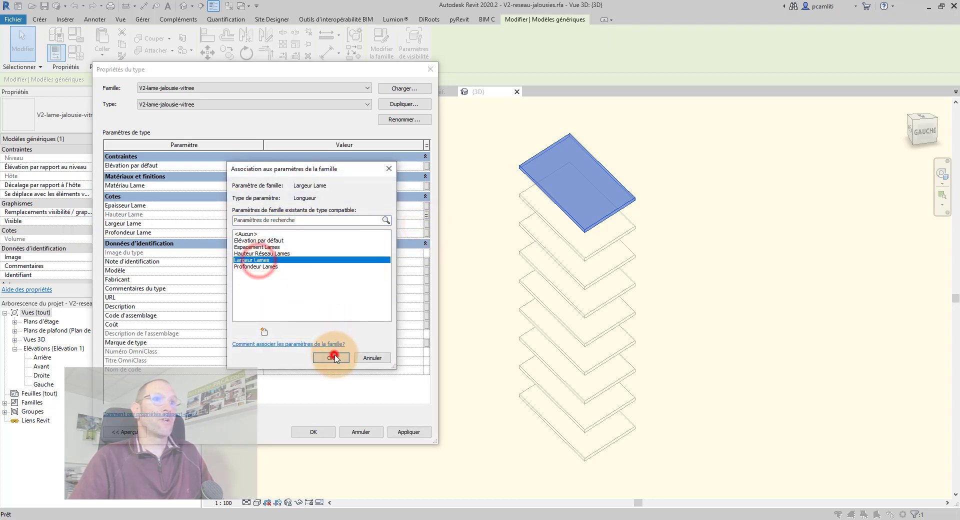
pyautogui.click(331, 357)
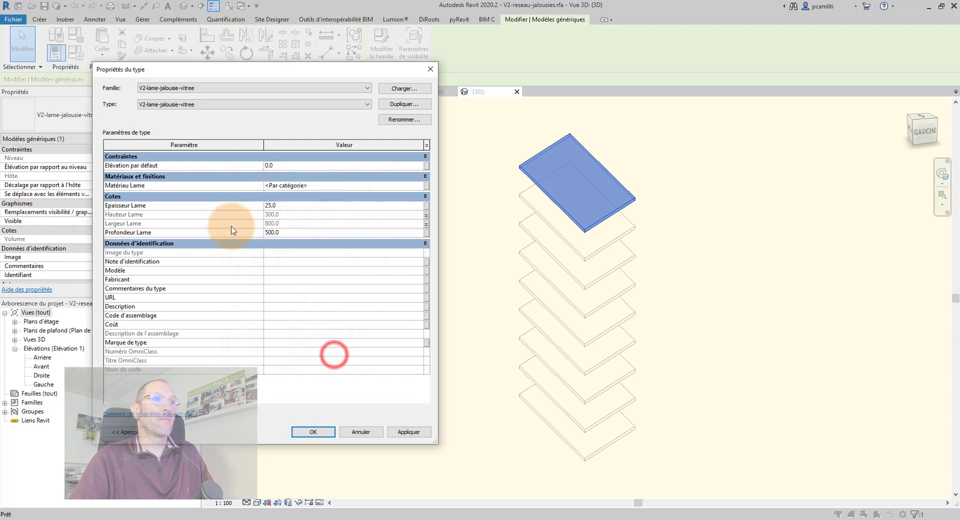
pyautogui.click(428, 233)
pyautogui.click(256, 266)
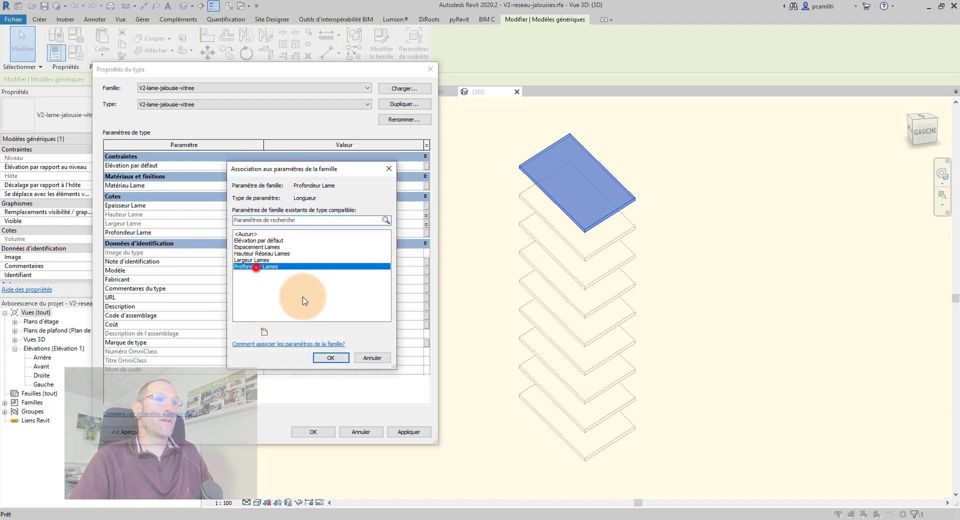
pyautogui.click(331, 358)
pyautogui.click(408, 432)
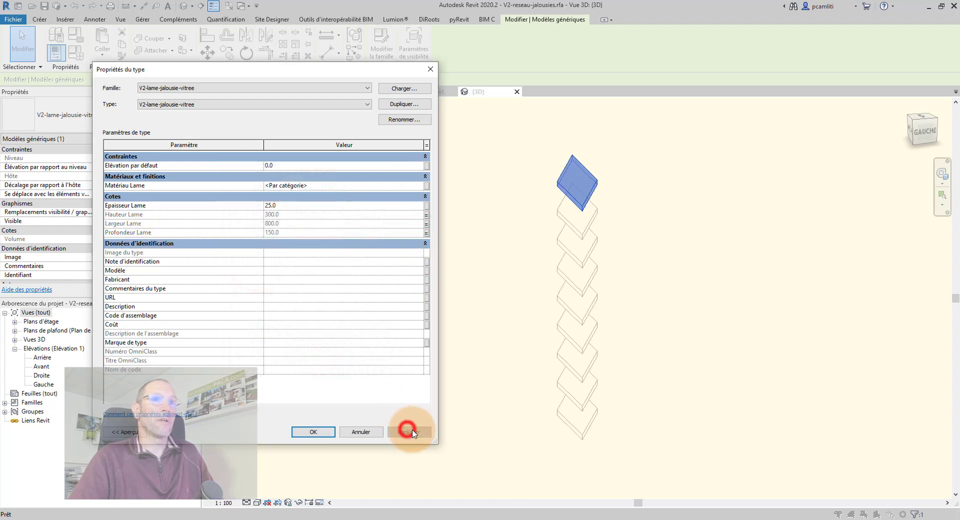
pyautogui.click(313, 432)
pyautogui.keyDown('shift'); pyautogui.moveTo(450, 364); pyautogui.dragTo(617, 326, button='middle'); pyautogui.keyUp('shift')
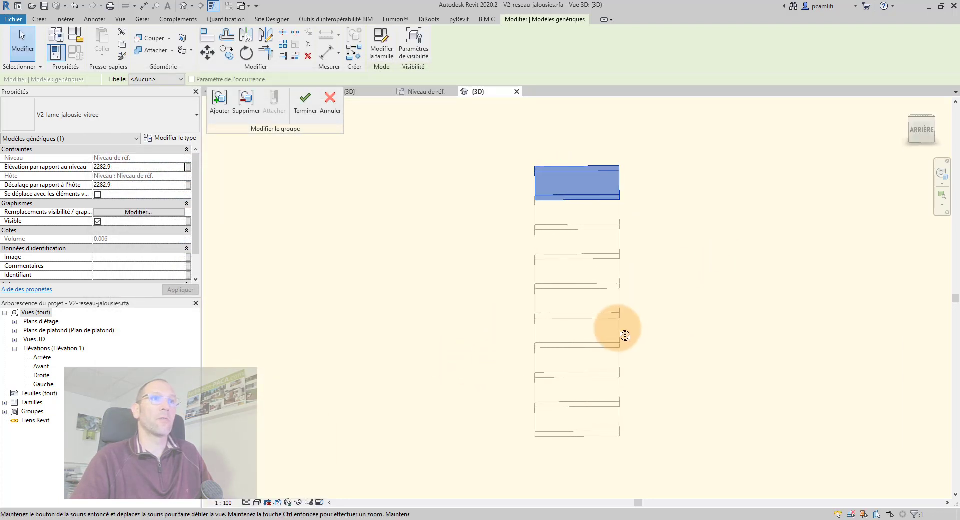
# Step: Finish editing the slat group and inspect the slat array from the side in the 3D view
pyautogui.click(305, 98)
pyautogui.keyDown('shift'); pyautogui.moveTo(739, 235); pyautogui.dragTo(568, 199, button='middle'); pyautogui.keyUp('shift')
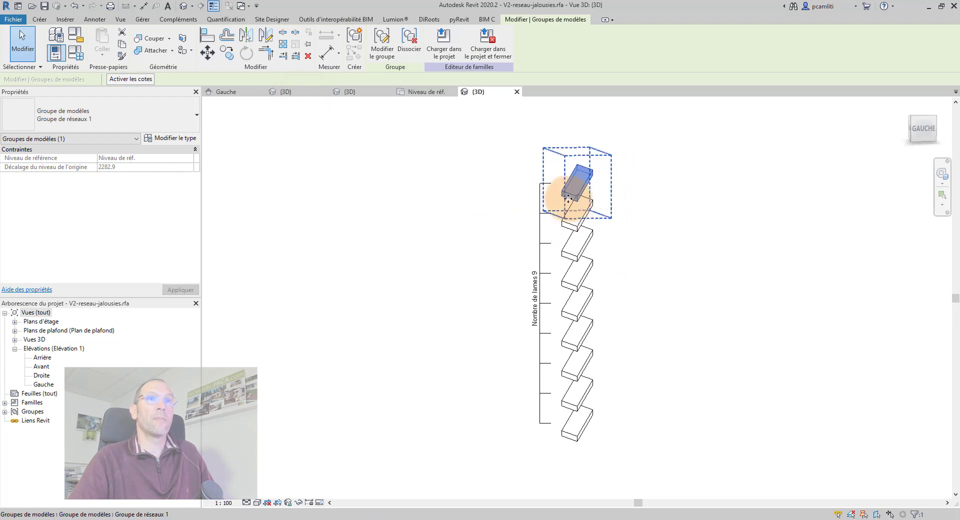
pyautogui.click(497, 192)
pyautogui.click(572, 193)
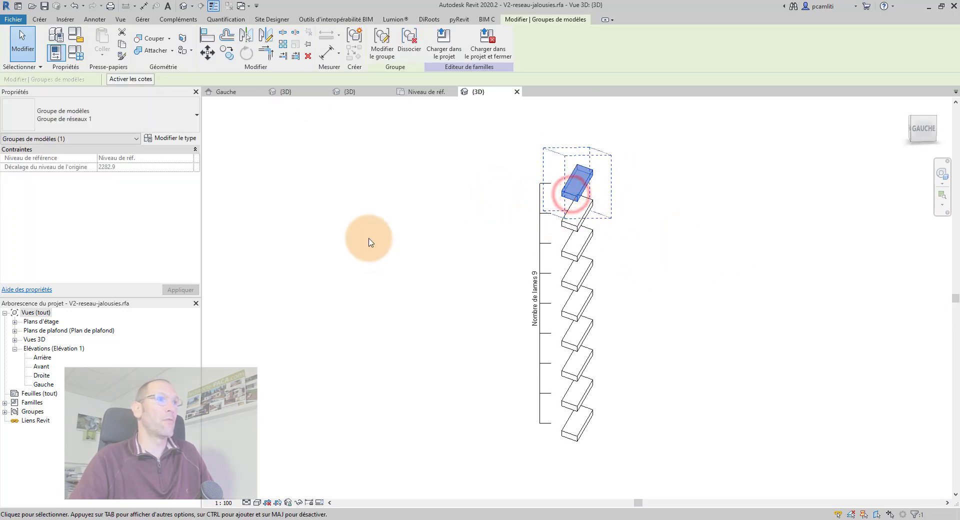
pyautogui.click(351, 194)
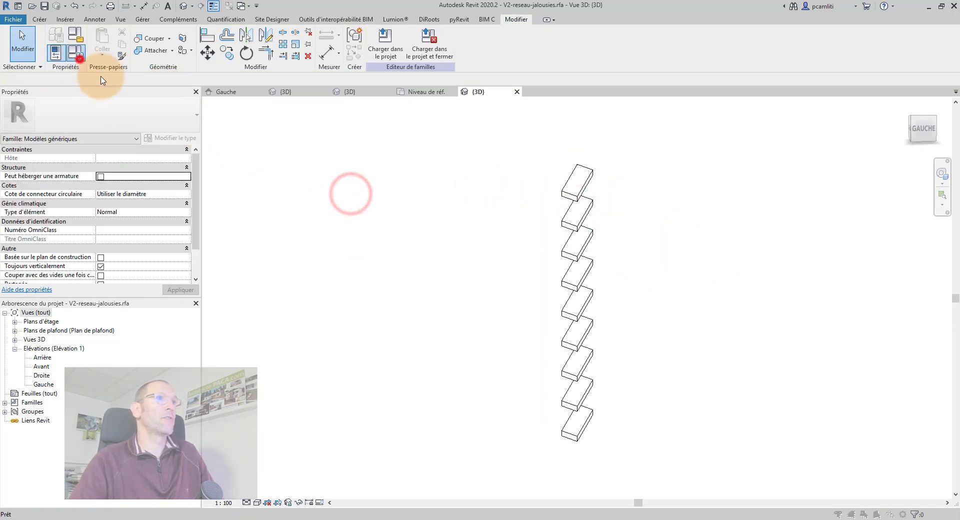
# Step: Add a length type parameter named "Epaisseur Lames" to the family, grouped under Cotes, and set it to 20
pyautogui.click(76, 52)
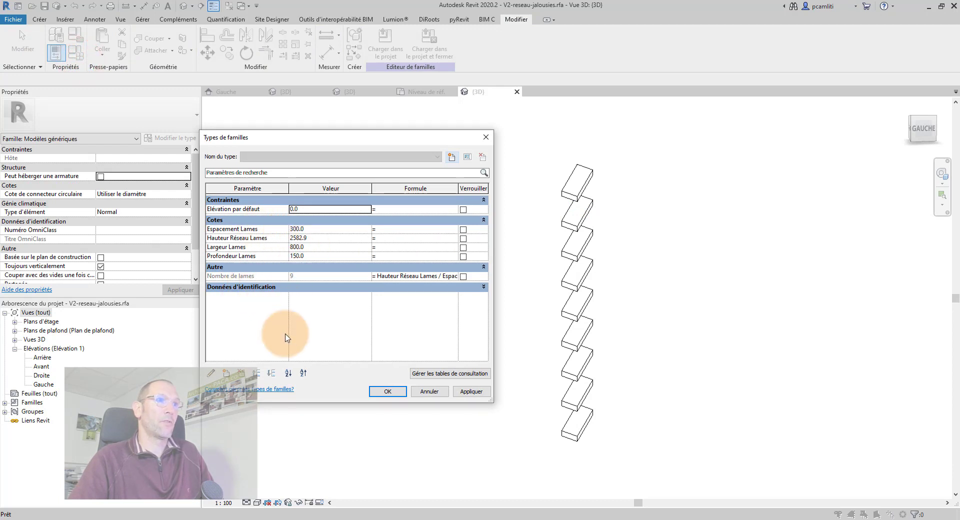
pyautogui.click(226, 373)
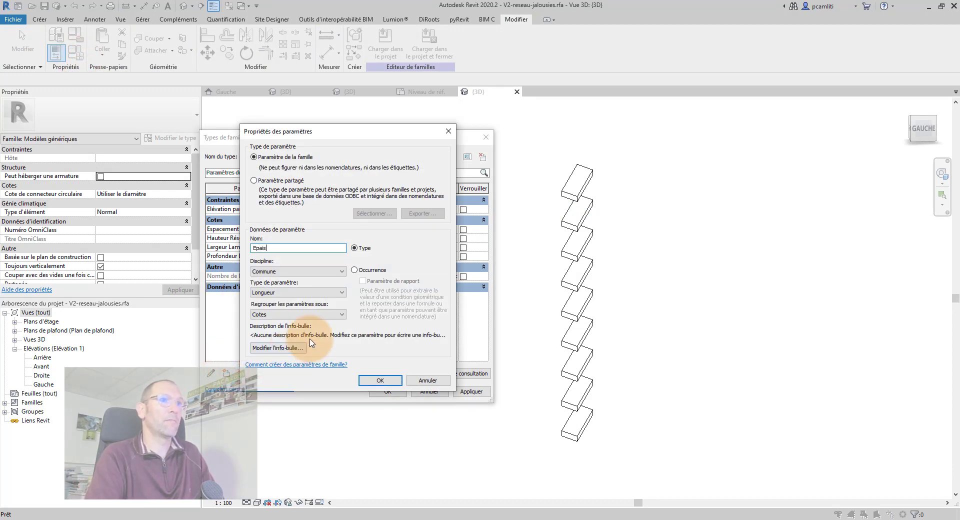
pyautogui.press('Return')
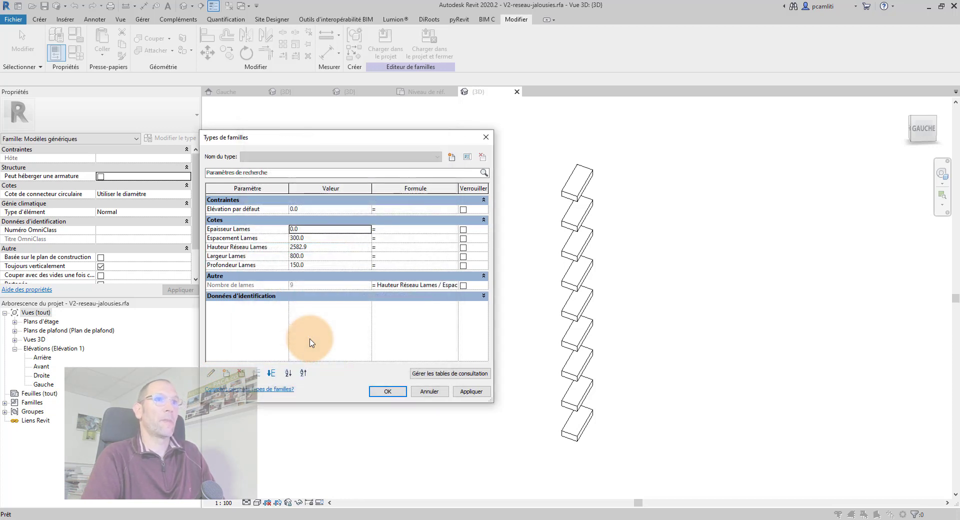
pyautogui.click(299, 229)
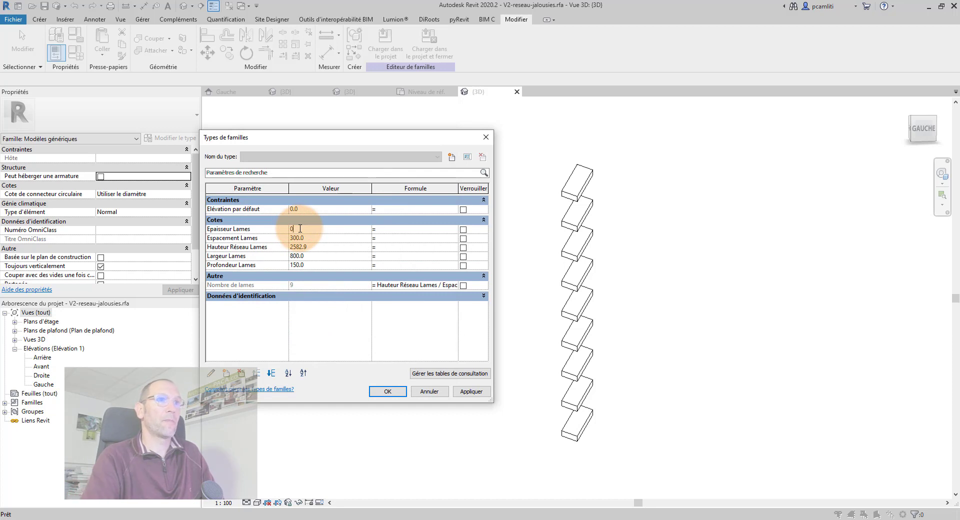
pyautogui.click(388, 393)
# Step: Edit the top slat's array group and associate the slat type's Epaisseur Lame with the family parameter Epaisseur Lames
pyautogui.doubleClick(580, 186)
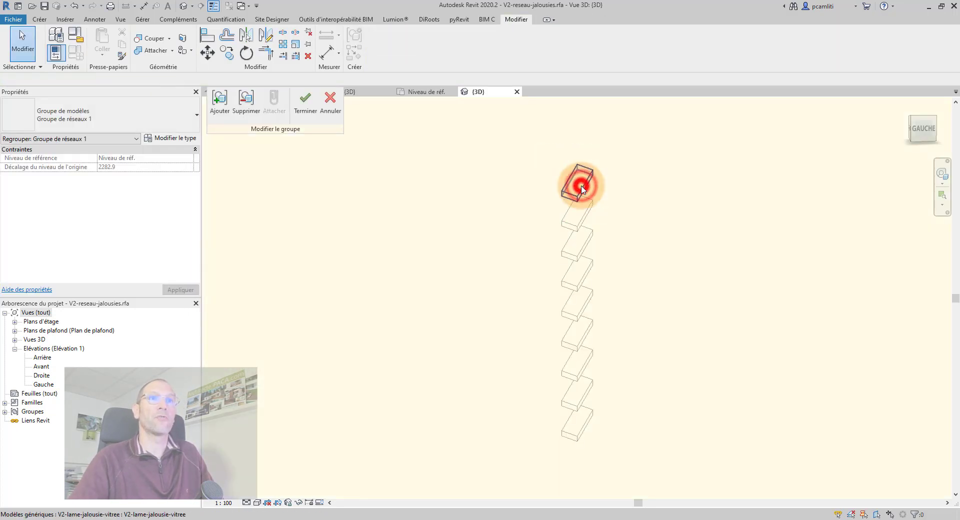
pyautogui.click(579, 186)
pyautogui.click(172, 138)
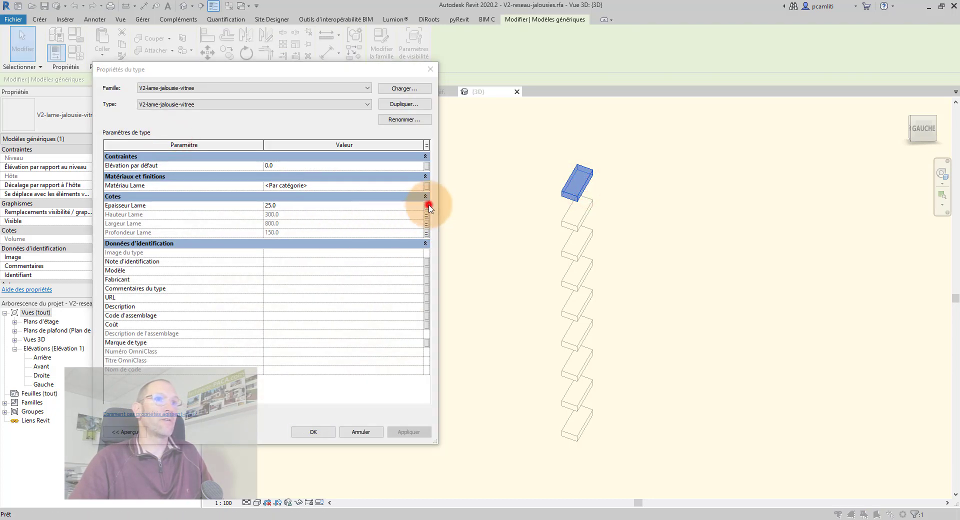
pyautogui.click(427, 205)
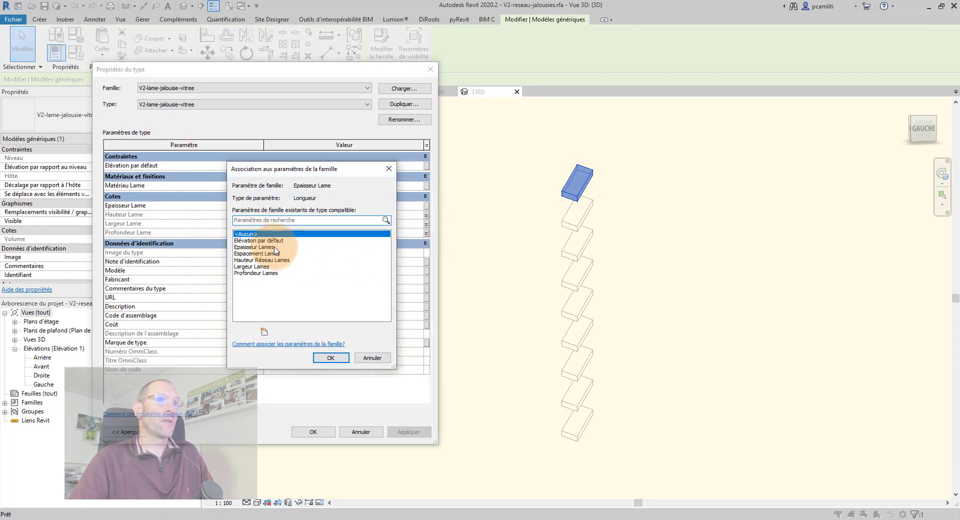
pyautogui.click(274, 247)
pyautogui.click(330, 358)
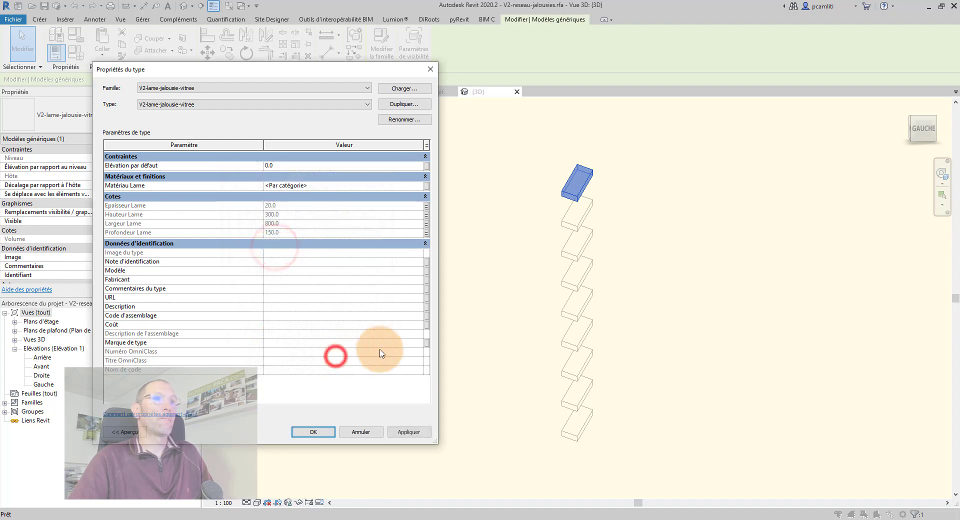
# Step: Associate the slat type's Matériau Lame with a new type parameter "Matériau Lames" under Matériaux et finitions, and finish editing the group
pyautogui.click(427, 189)
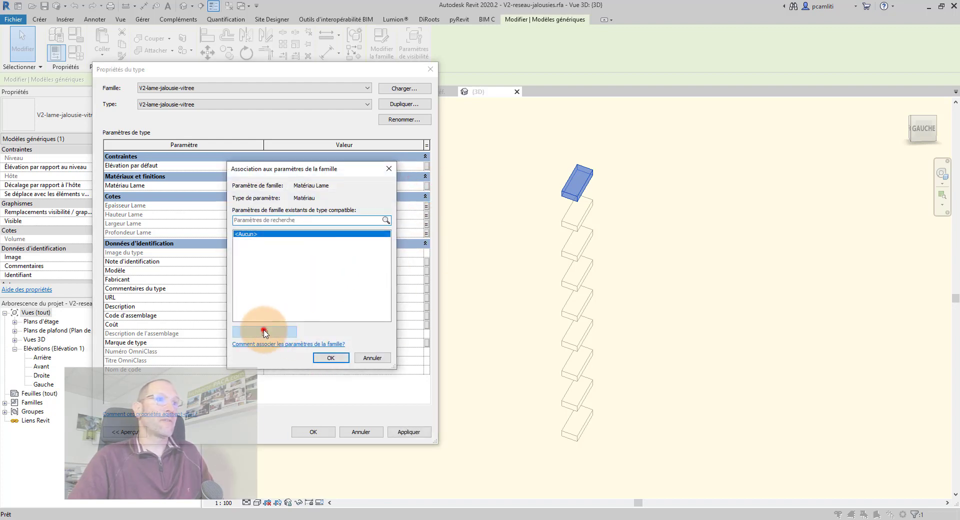
pyautogui.click(264, 330)
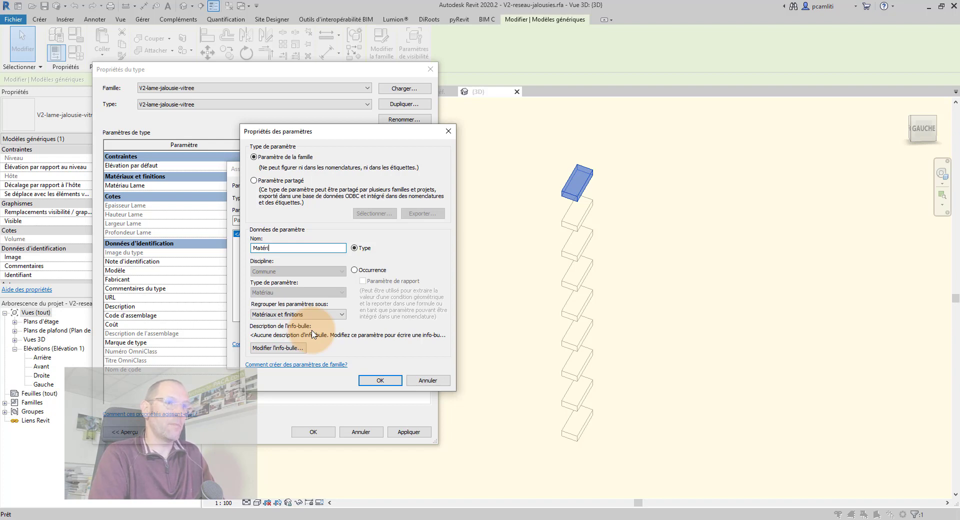
pyautogui.press('Return')
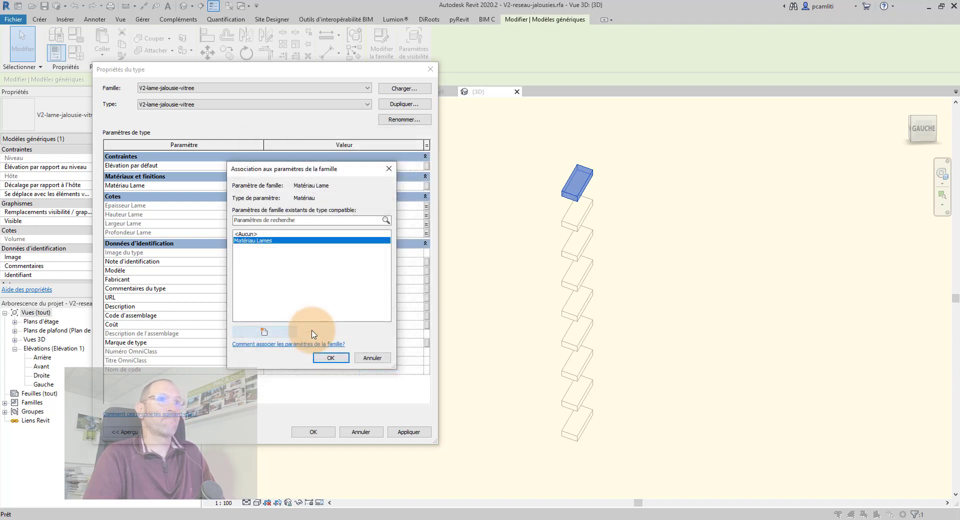
pyautogui.click(332, 359)
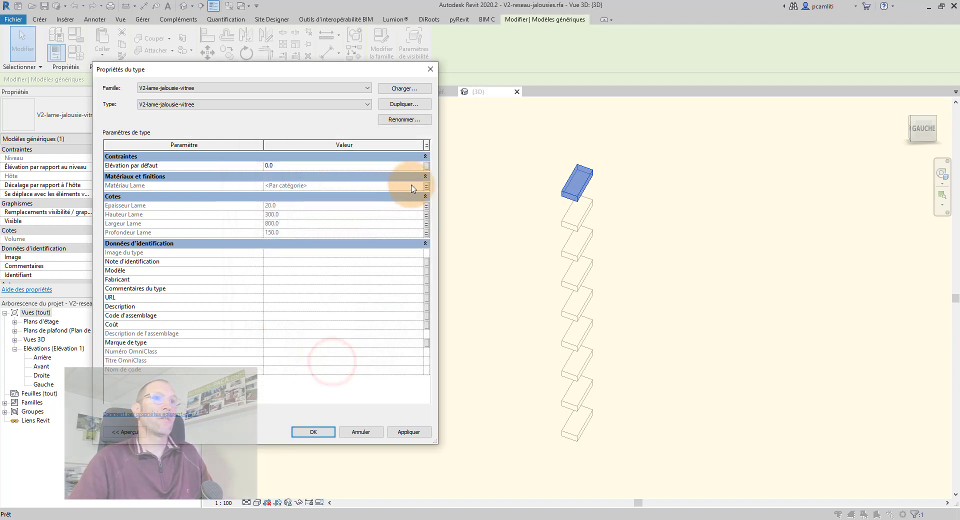
pyautogui.click(315, 432)
pyautogui.click(300, 97)
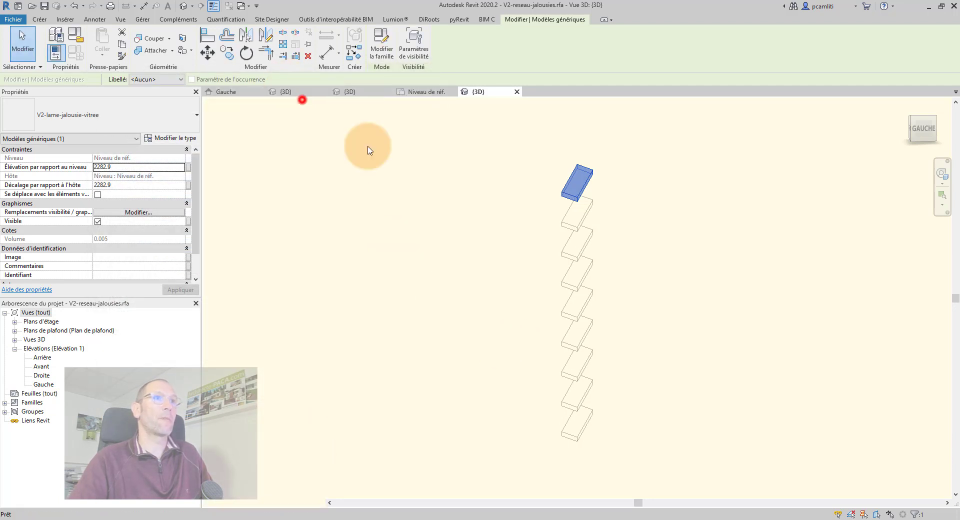
pyautogui.click(468, 218)
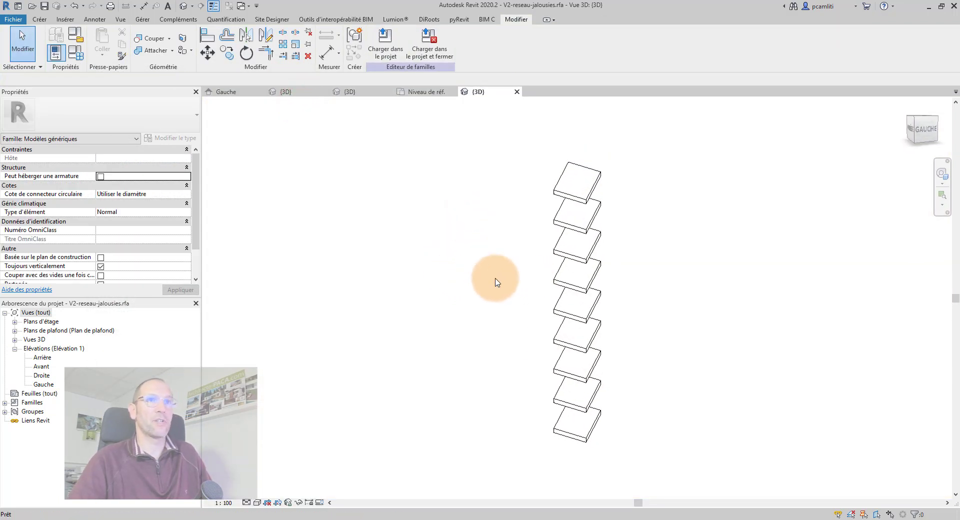
pyautogui.keyDown('shift'); pyautogui.moveTo(477, 279); pyautogui.dragTo(501, 284, button='middle'); pyautogui.keyUp('shift')
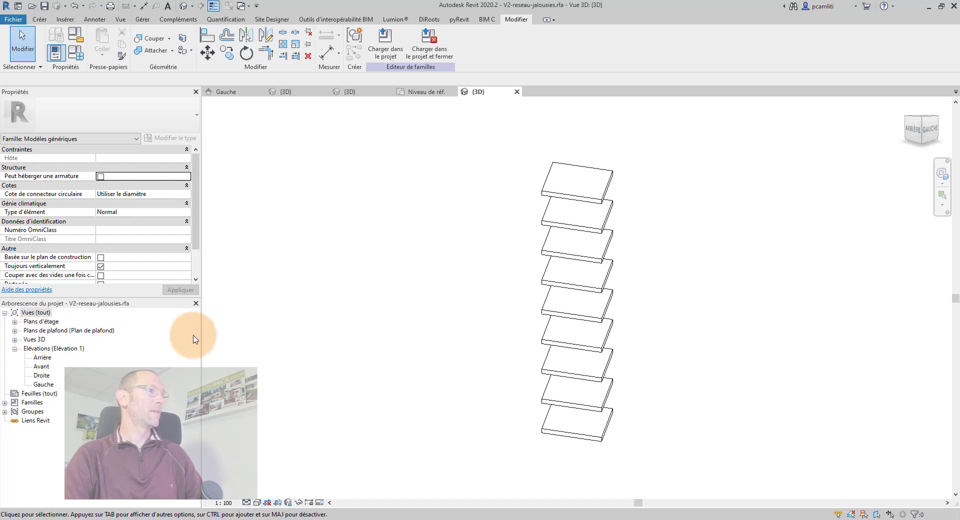
pyautogui.click(461, 358)
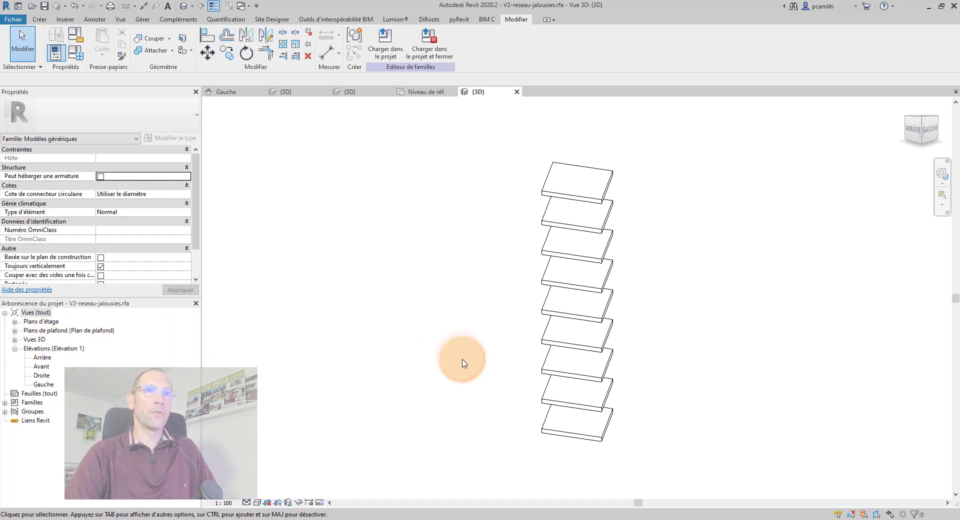
pyautogui.keyDown('shift'); pyautogui.moveTo(460, 349); pyautogui.dragTo(493, 355, button='middle'); pyautogui.keyUp('shift')
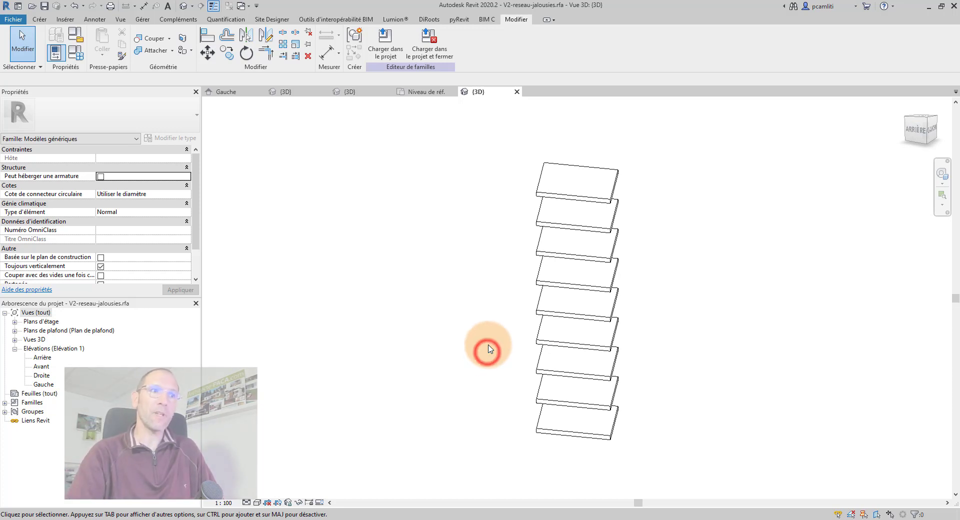
# Step: Create a new family from the template Fenêtre métrique.rft
pyautogui.click(22, 20)
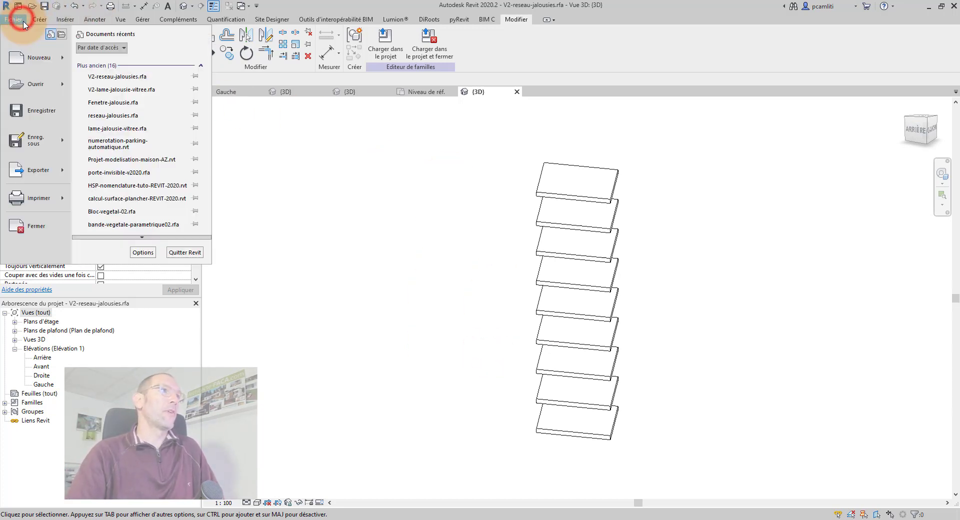
pyautogui.click(62, 57)
pyautogui.click(135, 95)
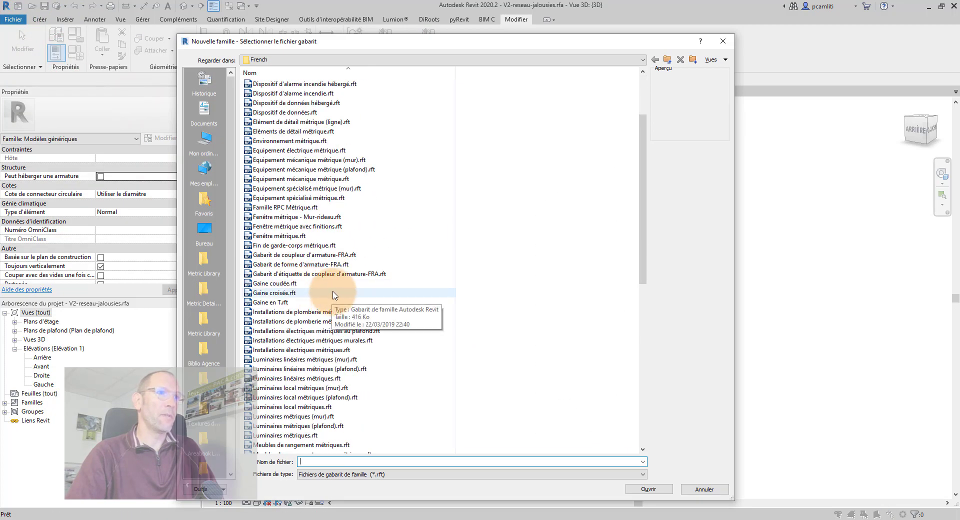
pyautogui.click(278, 236)
pyautogui.click(646, 490)
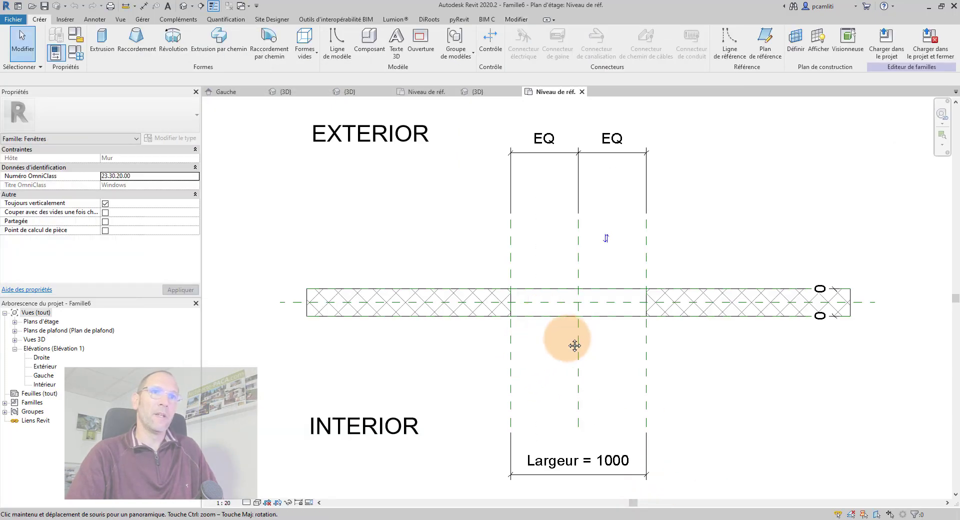
# Step: In the Niveau de réf. plan, draw two vertical reference planes across the wall, one just inside each side of the window opening
pyautogui.moveTo(574, 345); pyautogui.dragTo(512, 342, button='middle')
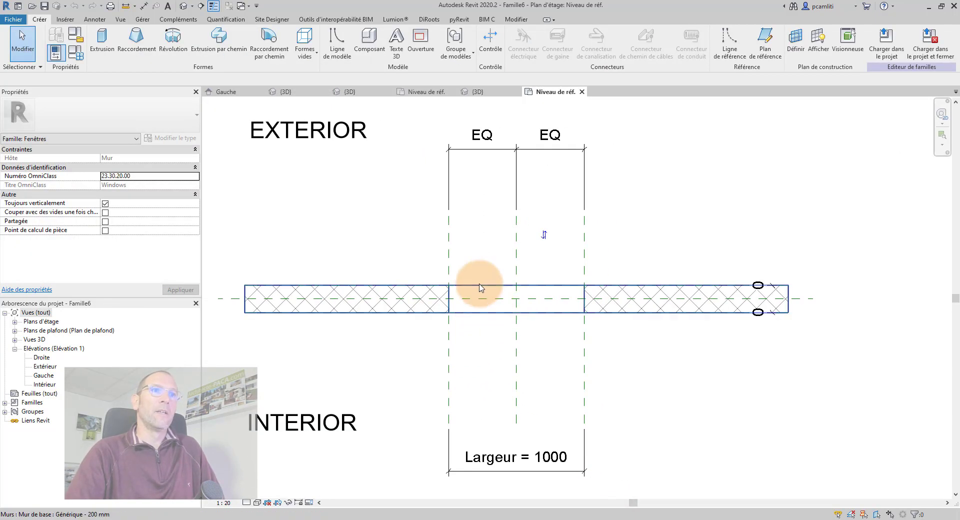
pyautogui.click(777, 57)
pyautogui.click(455, 265)
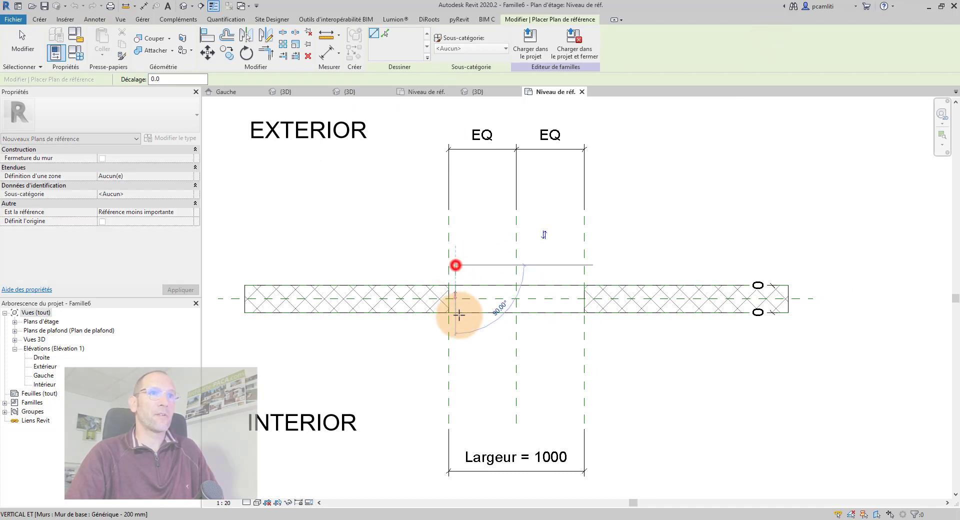
pyautogui.click(456, 339)
pyautogui.click(579, 265)
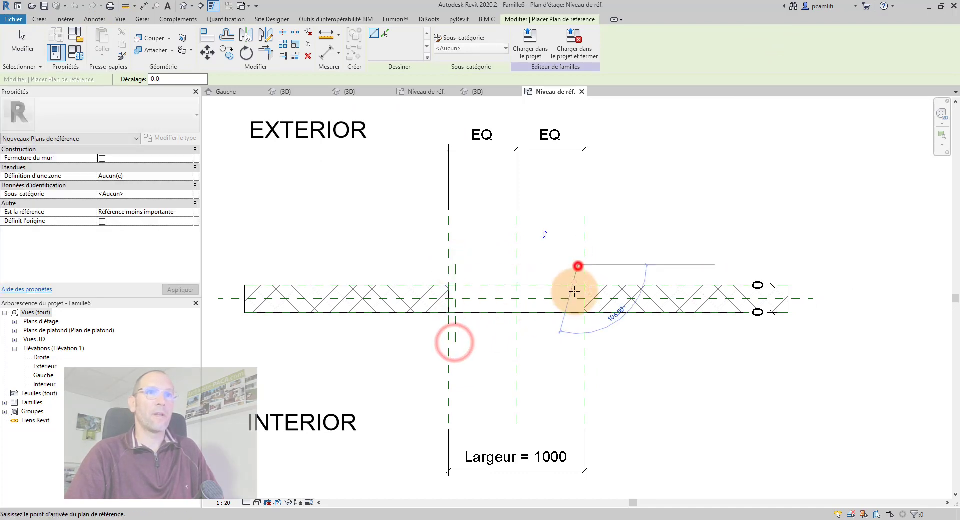
pyautogui.click(577, 329)
pyautogui.press('Escape')
pyautogui.press('Escape')
# Step: Add aligned dimensions between each side of the opening and the new reference plane next to it
pyautogui.scroll(2, 584, 276)
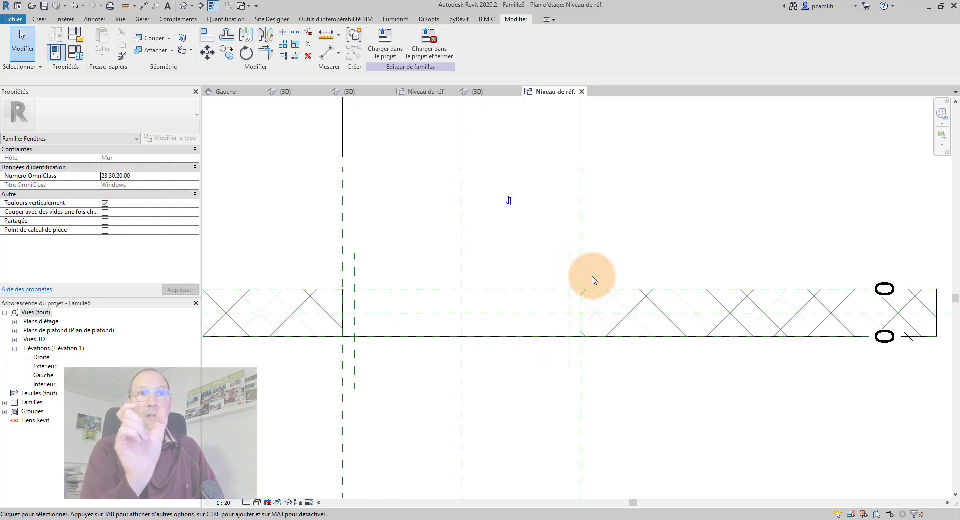
pyautogui.click(324, 56)
pyautogui.click(343, 271)
pyautogui.click(354, 274)
pyautogui.click(385, 240)
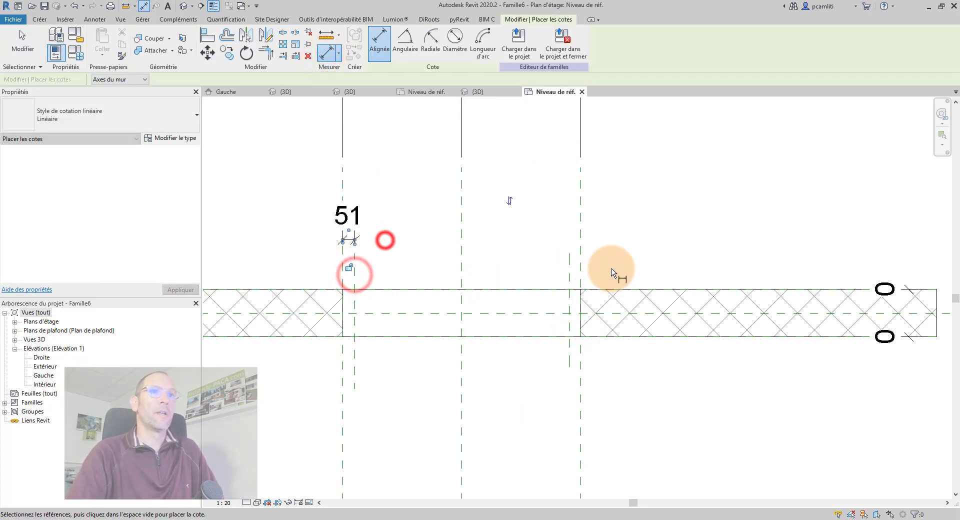
pyautogui.click(580, 263)
pyautogui.click(538, 239)
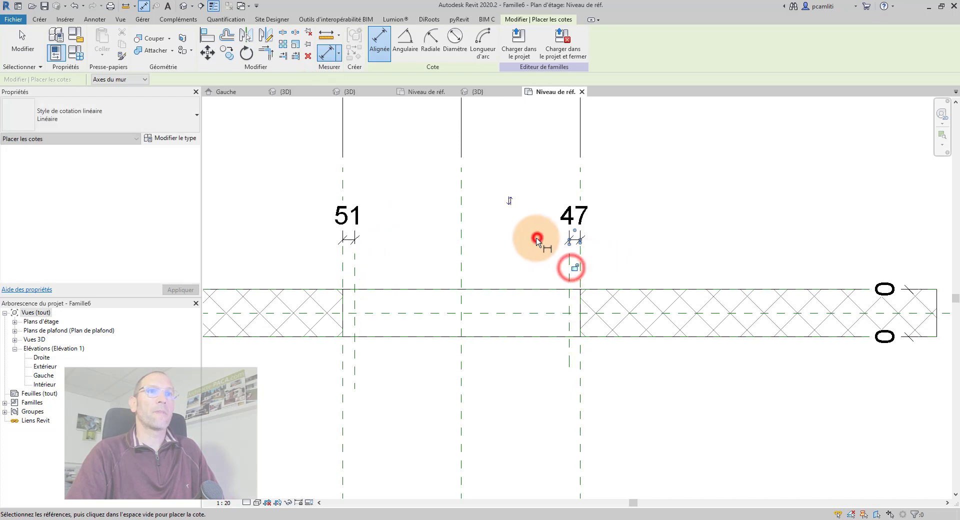
pyautogui.press('Escape')
# Step: Set the distance from each new reference plane to its side of the window opening to 50 mm
pyautogui.click(572, 240)
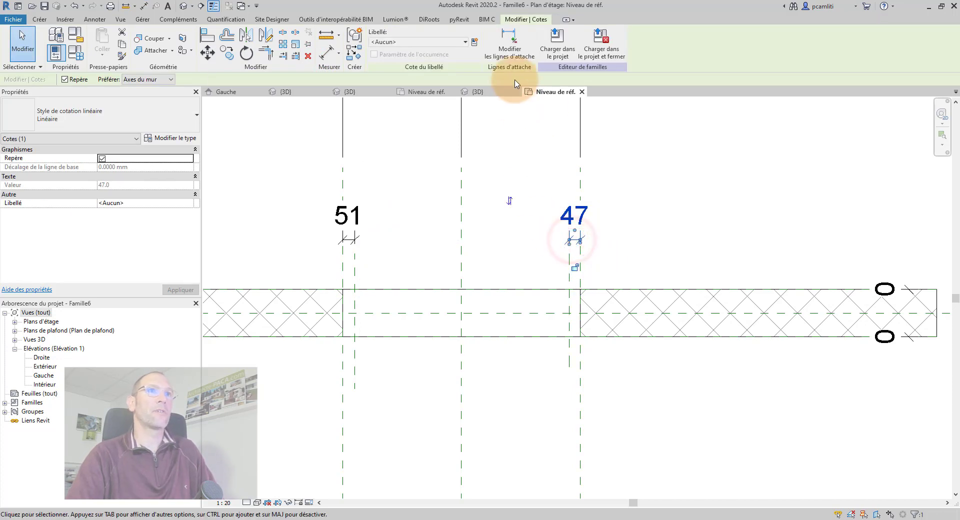
pyautogui.click(636, 254)
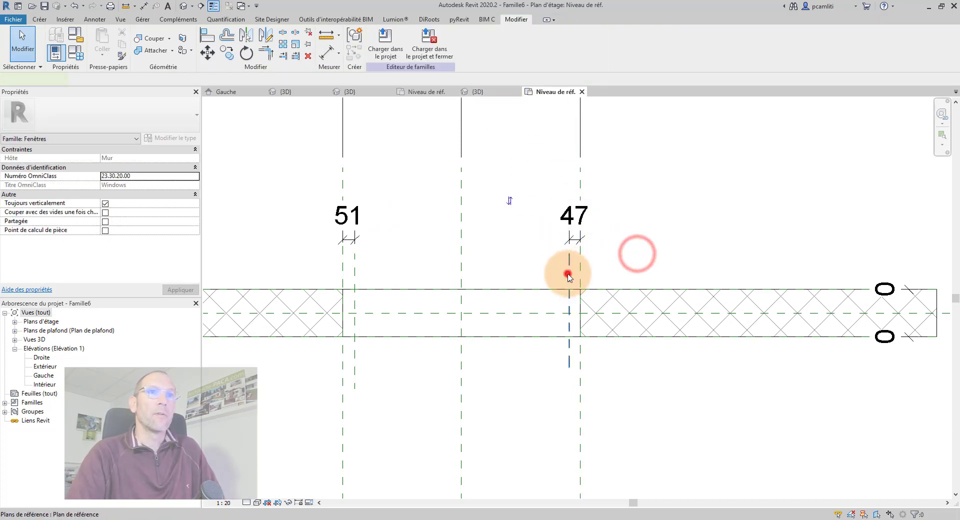
pyautogui.click(567, 273)
pyautogui.scroll(2, 569, 250)
pyautogui.click(573, 224)
pyautogui.write('50')
pyautogui.press('Return')
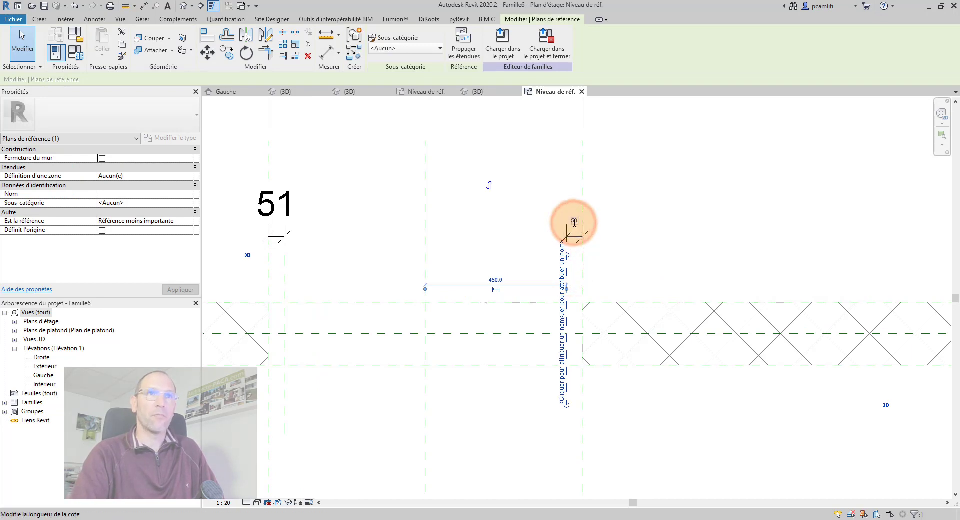
pyautogui.click(284, 272)
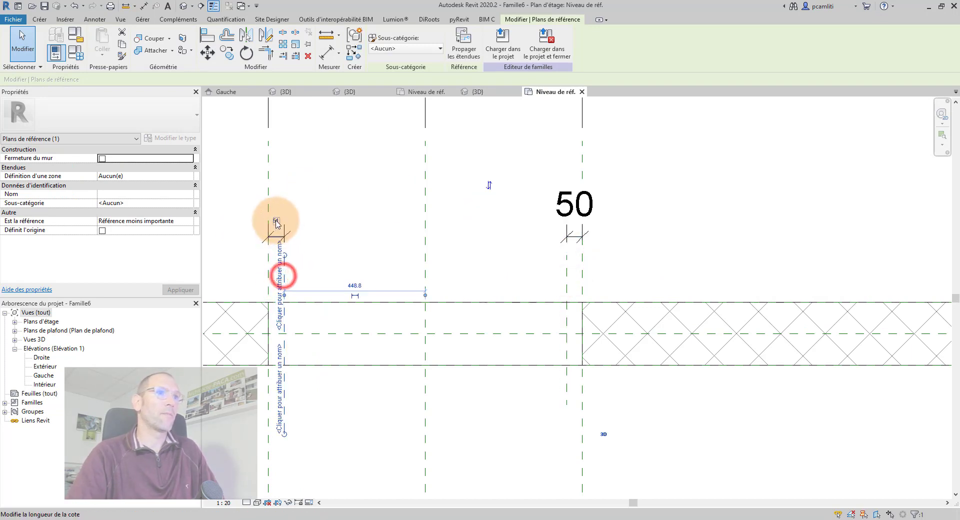
pyautogui.write('50')
pyautogui.press('Return')
pyautogui.click(343, 208)
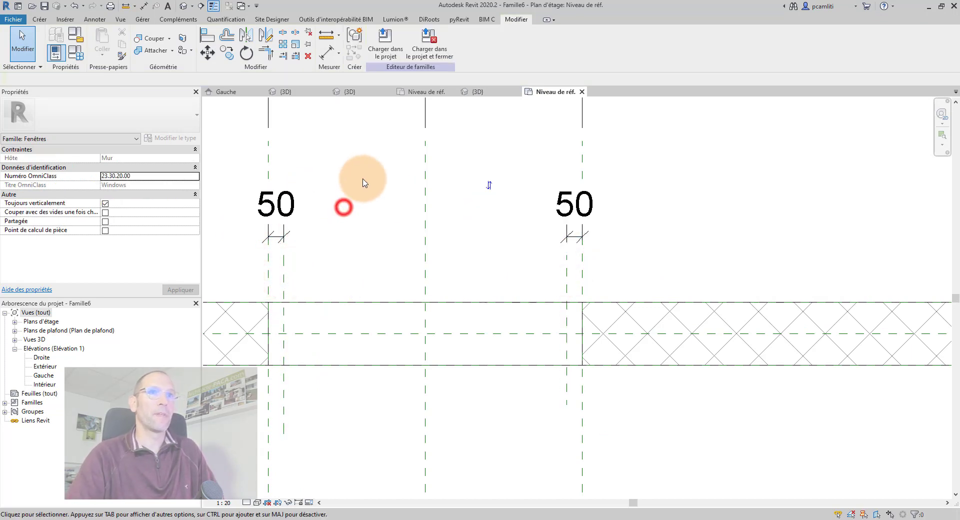
pyautogui.scroll(-2, 365, 182)
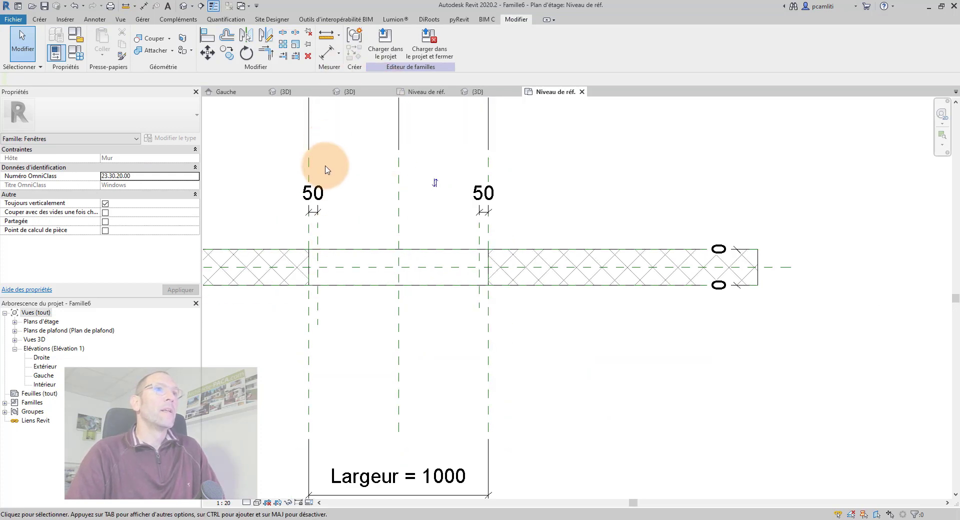
# Step: Create the family type parameter Epaisseur cadre on one 50 mm frame dimension and label the other 50 mm dimension with it
pyautogui.click(315, 193)
pyautogui.click(474, 42)
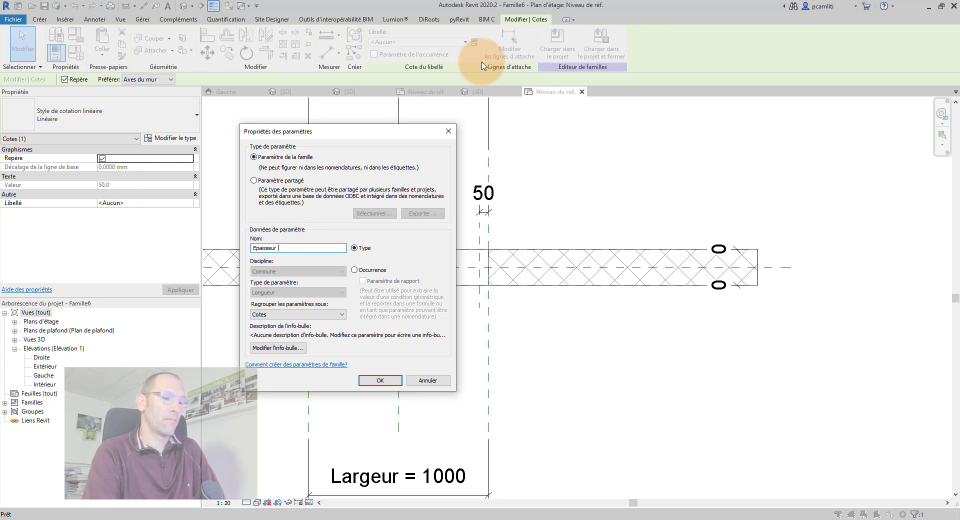
pyautogui.press('Return')
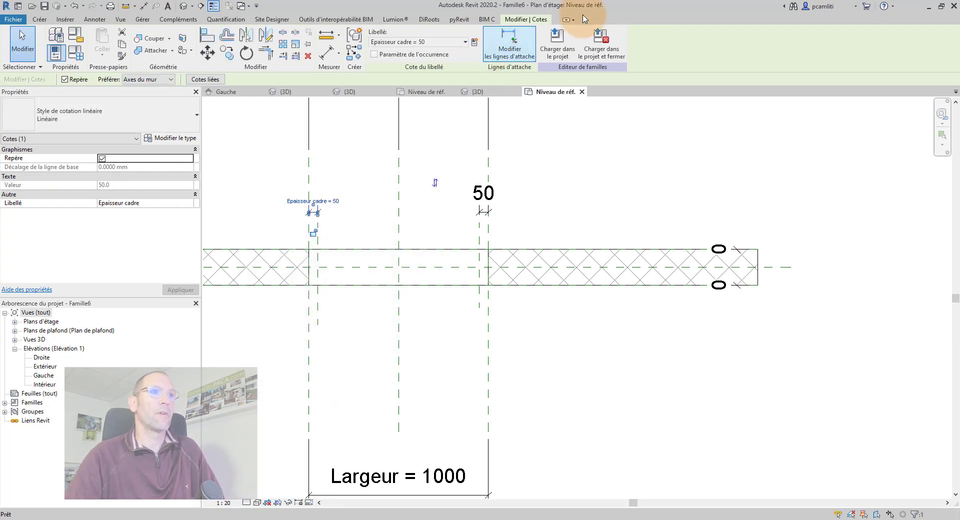
pyautogui.click(485, 216)
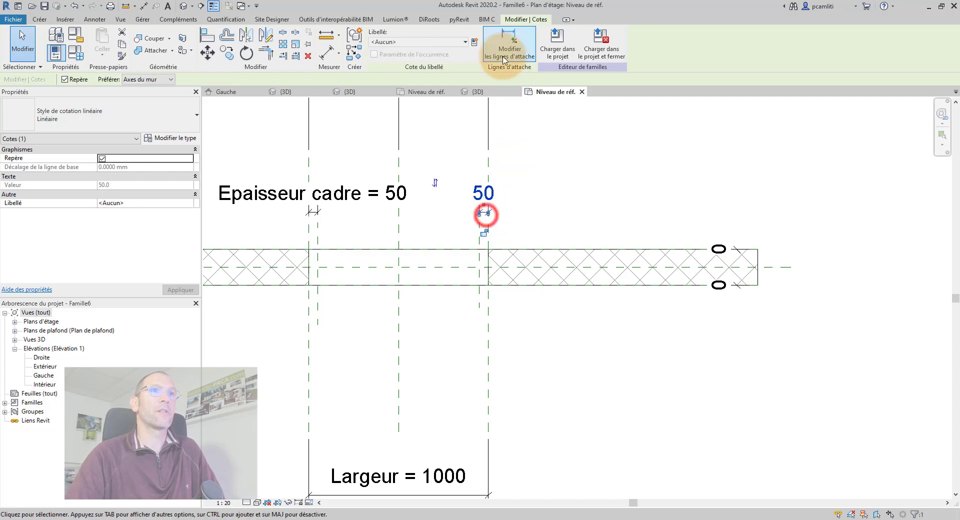
pyautogui.click(452, 44)
pyautogui.click(409, 78)
pyautogui.click(565, 189)
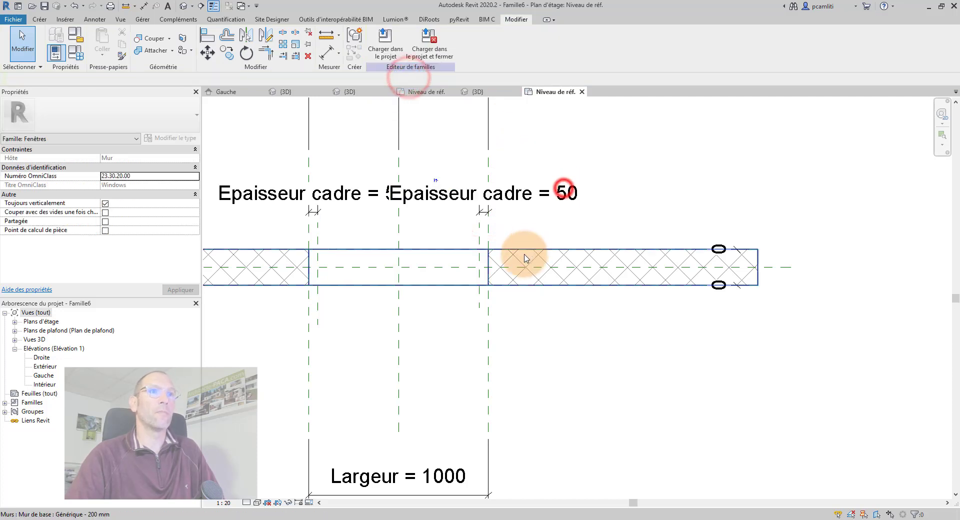
pyautogui.moveTo(525, 238); pyautogui.dragTo(577, 270, button='middle')
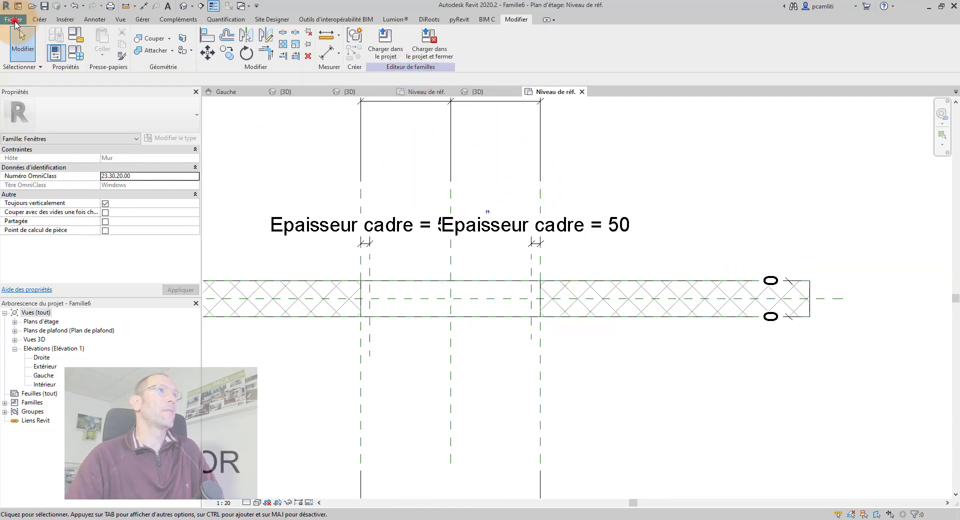
# Step: Save the window family as V2-Fenetre-jalousie.rfa in the 80 - Fenetre à ventelles folder
pyautogui.click(14, 20)
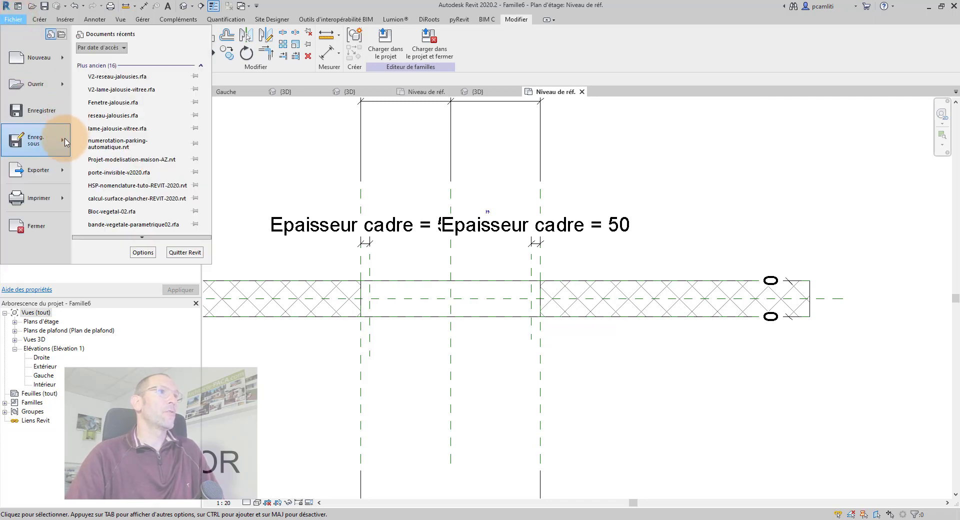
pyautogui.moveTo(65, 142)
pyautogui.click(168, 136)
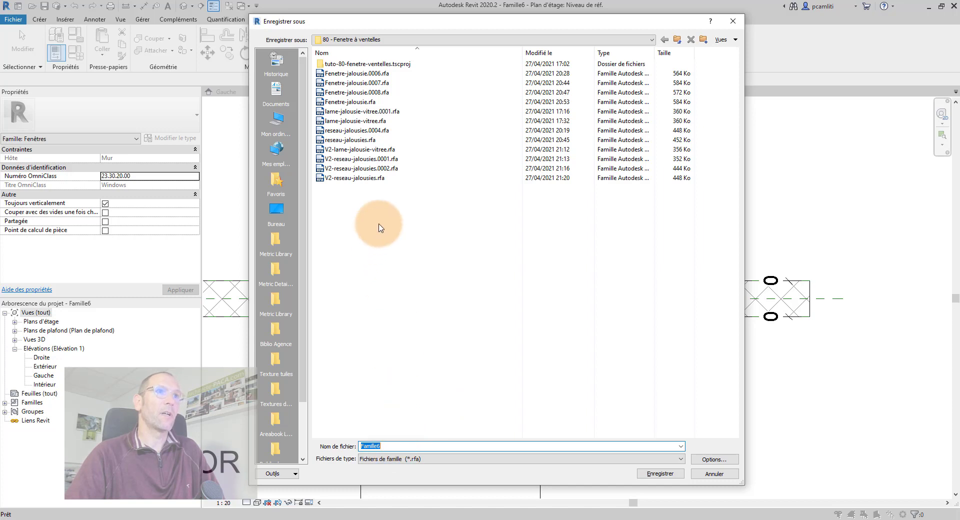
pyautogui.click(352, 102)
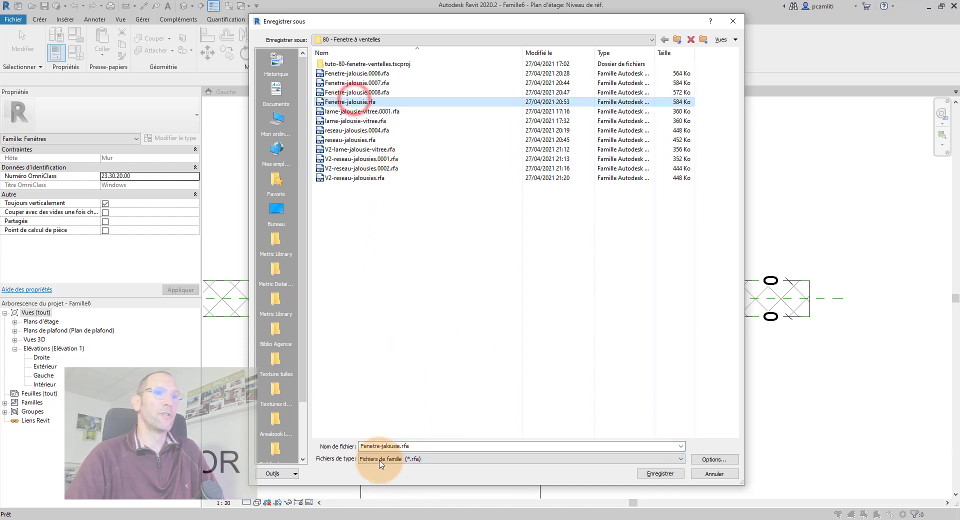
pyautogui.doubleClick(365, 446)
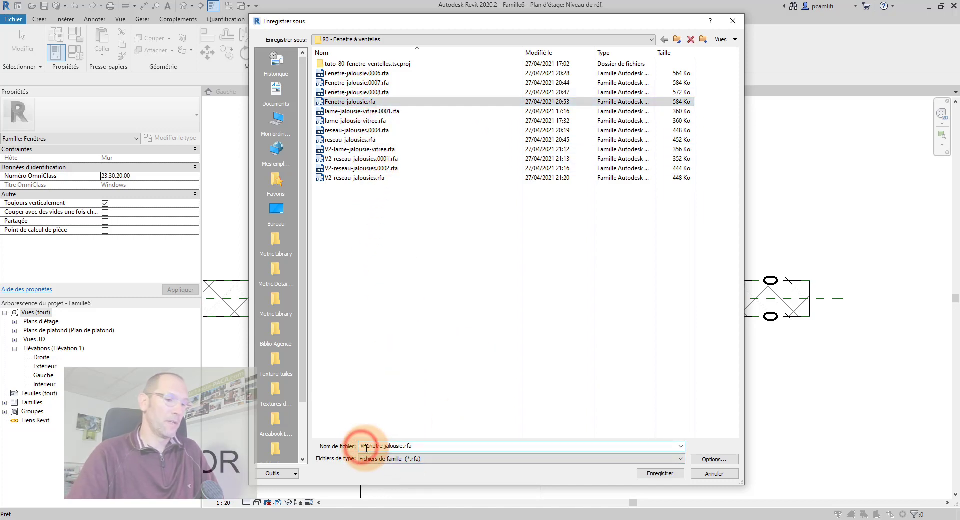
pyautogui.press('Return')
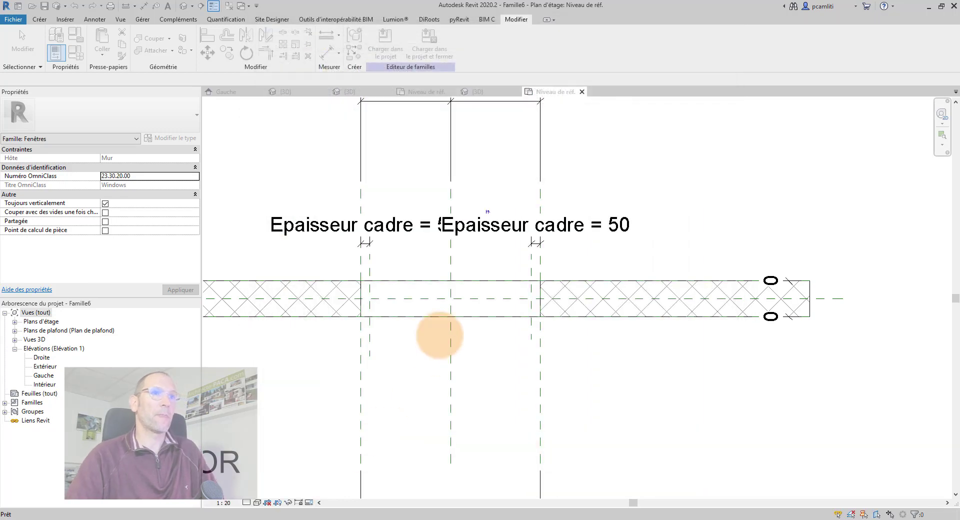
# Step: Draw two horizontal reference planes along the wall within its thickness, one on each side of the centre plane
pyautogui.scroll(1, 391, 307)
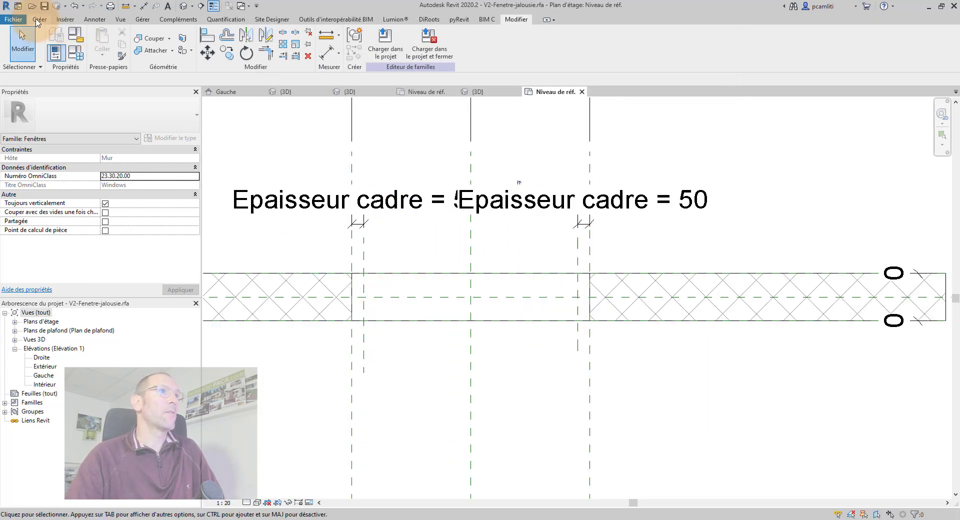
pyautogui.click(39, 19)
pyautogui.click(765, 44)
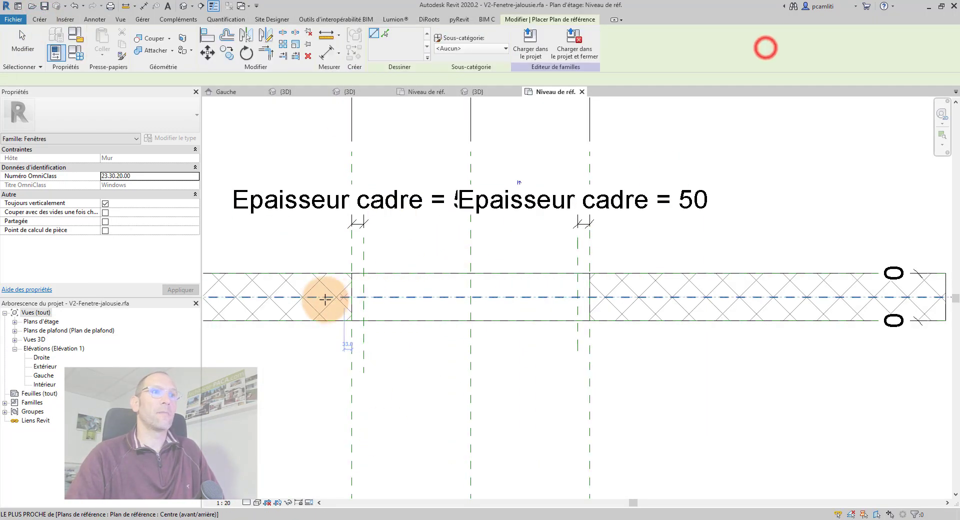
pyautogui.scroll(-4, 308, 285)
pyautogui.scroll(2, 307, 274)
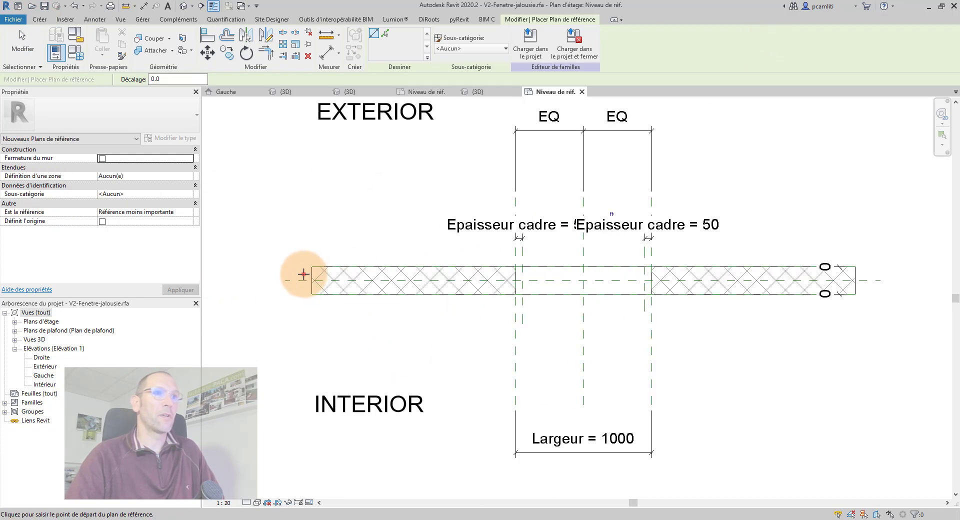
pyautogui.click(304, 274)
pyautogui.click(873, 277)
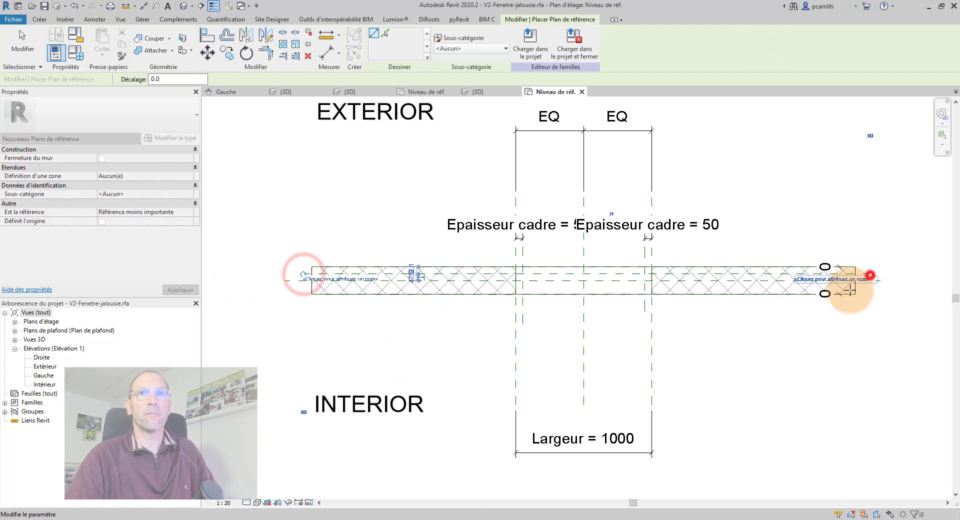
pyautogui.click(303, 288)
pyautogui.click(874, 285)
pyautogui.press('Escape')
pyautogui.press('Escape')
pyautogui.scroll(4, 564, 289)
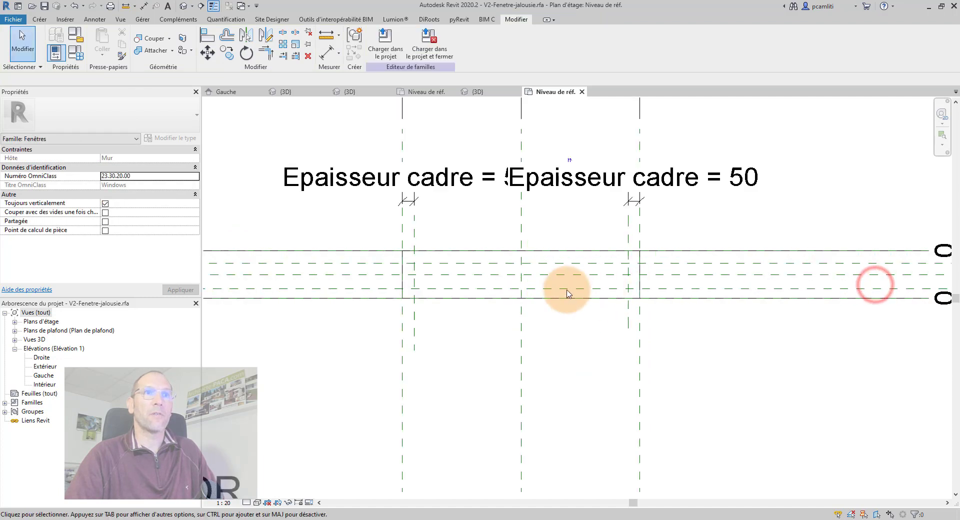
# Step: Add an aligned dimension string across the two new reference planes and the wall's centre plane, with an equality constraint on its segments
pyautogui.scroll(-2, 526, 289)
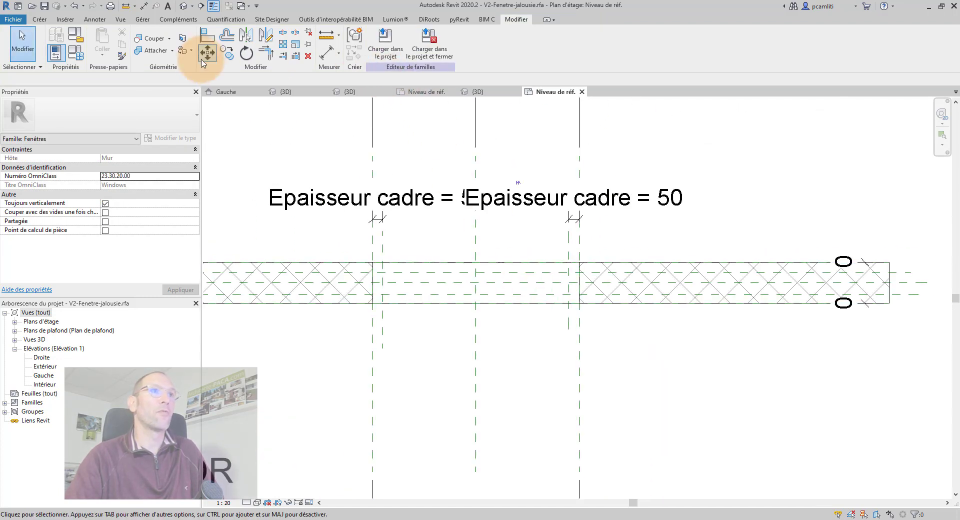
pyautogui.click(326, 53)
pyautogui.scroll(4, 660, 287)
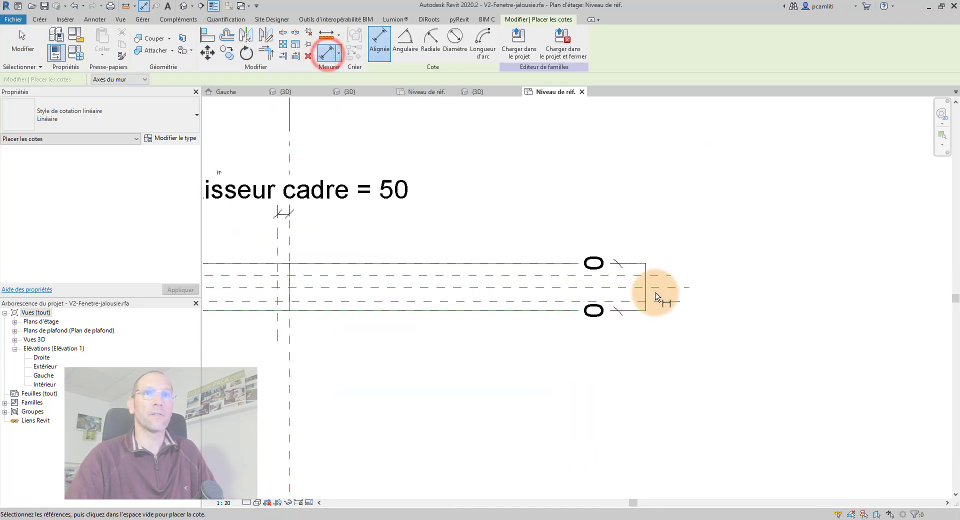
pyautogui.click(663, 281)
pyautogui.click(659, 260)
pyautogui.click(663, 310)
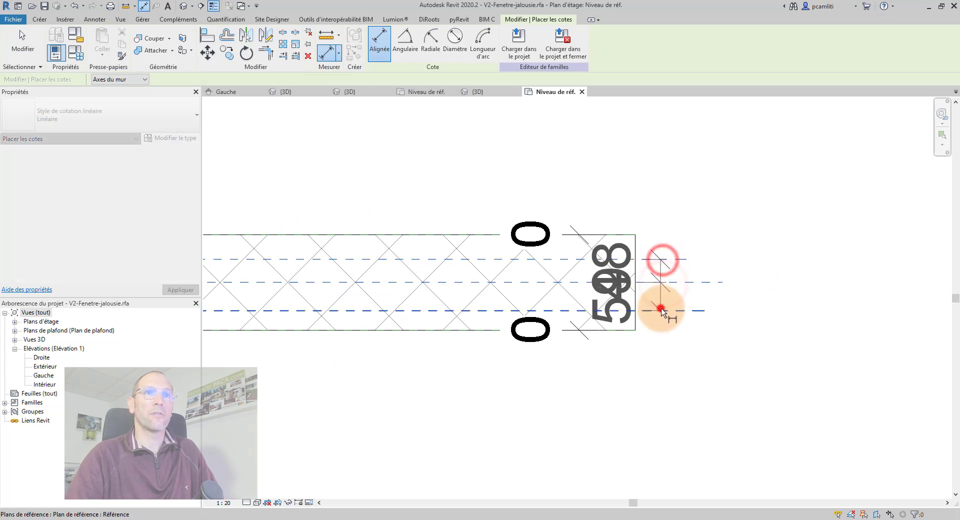
pyautogui.scroll(-3, 672, 311)
pyautogui.click(672, 405)
pyautogui.click(605, 295)
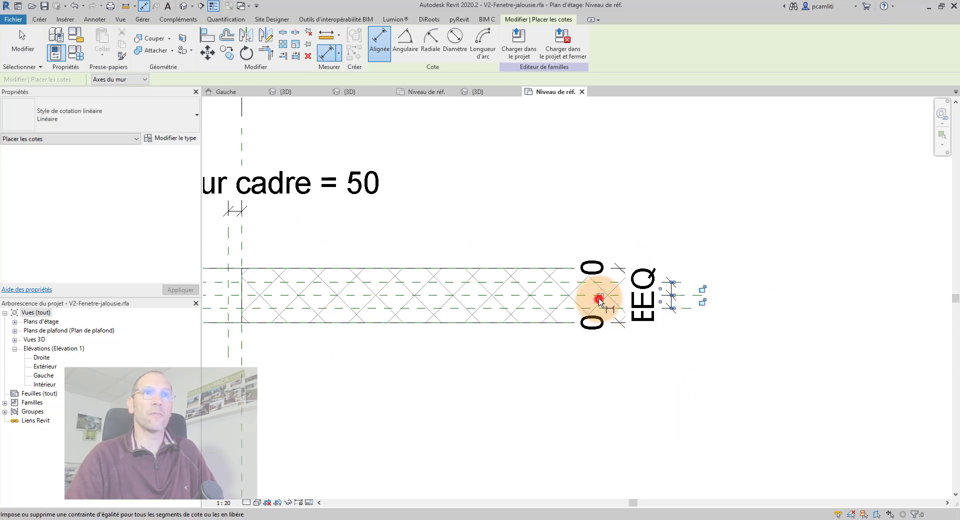
# Step: Add an overall aligned dimension between the two outer reference planes, placed beyond the equality dimension at the wall's end
pyautogui.scroll(1, 702, 302)
pyautogui.scroll(1, 690, 295)
pyautogui.click(671, 274)
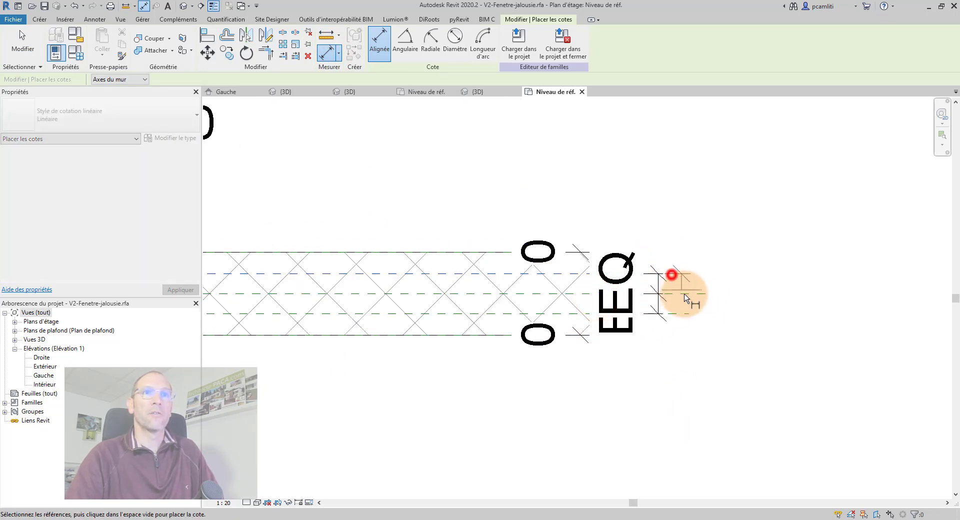
pyautogui.click(678, 313)
pyautogui.scroll(-4, 730, 332)
pyautogui.click(780, 348)
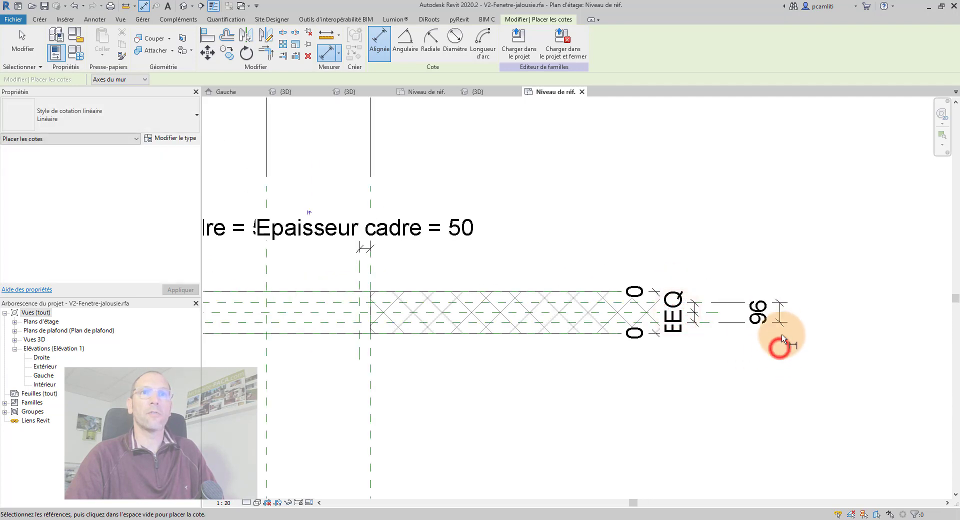
pyautogui.press('Escape')
# Step: Label the overall dimension between the two planes with a new family type parameter named Profondeur cadre
pyautogui.click(782, 316)
pyautogui.click(474, 42)
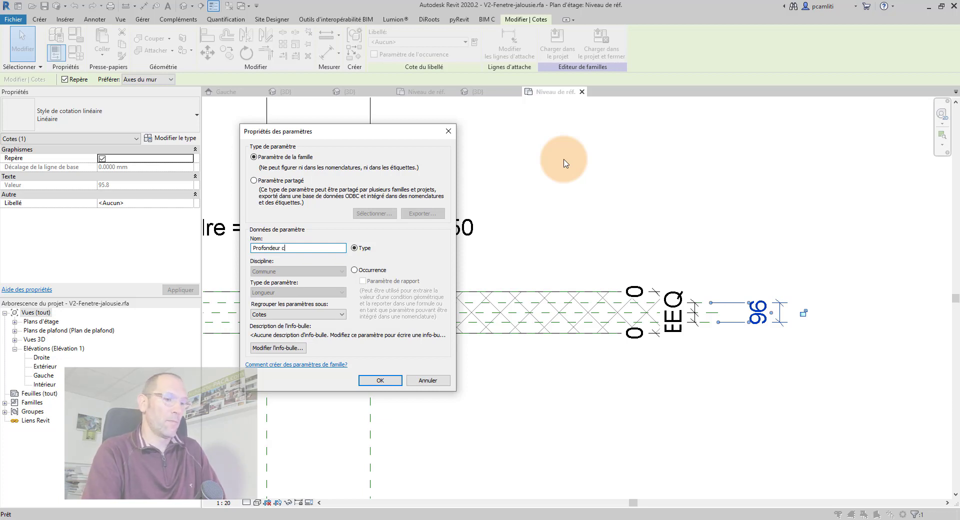
pyautogui.press('Return')
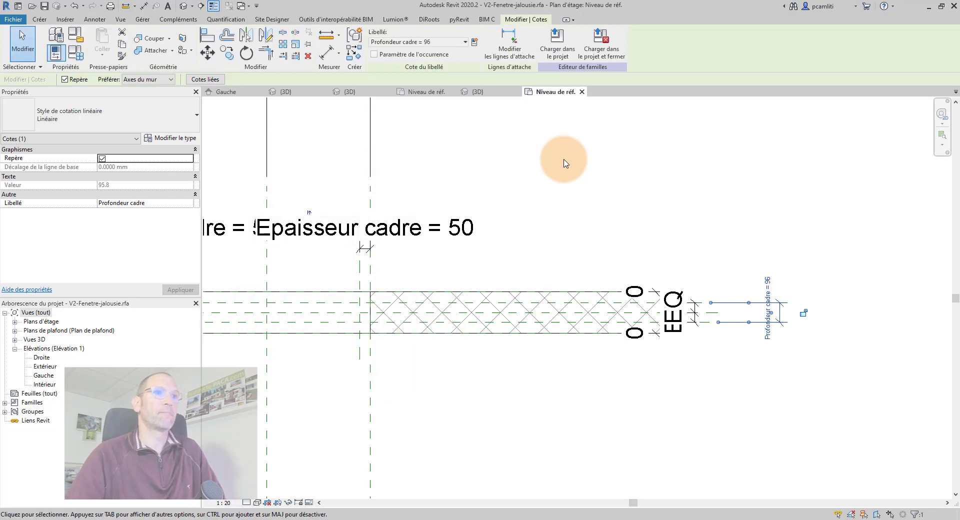
pyautogui.scroll(-2, 546, 248)
pyautogui.moveTo(545, 248); pyautogui.dragTo(640, 249, button='middle')
pyautogui.scroll(1, 458, 331)
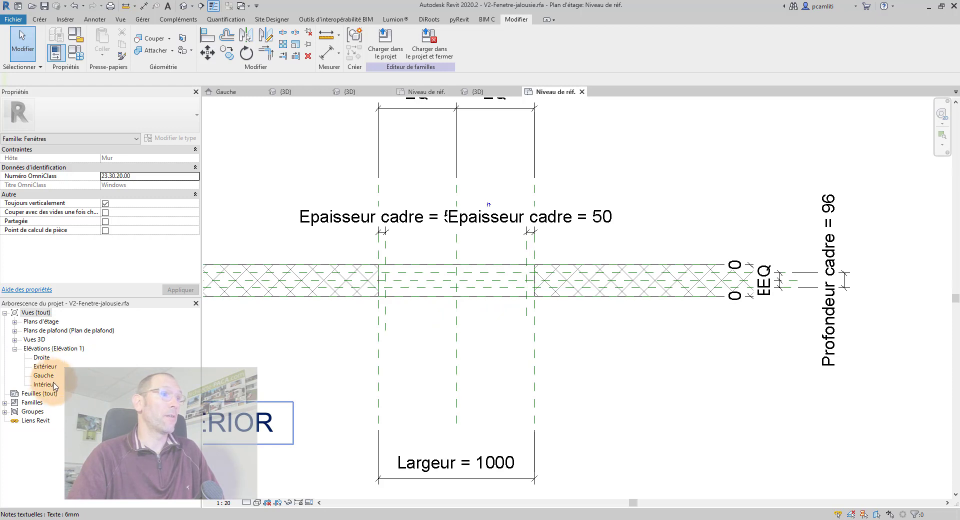
# Step: In the Extérieur elevation, draw two horizontal reference planes, one just below the opening's head and one just above its sill
pyautogui.doubleClick(45, 366)
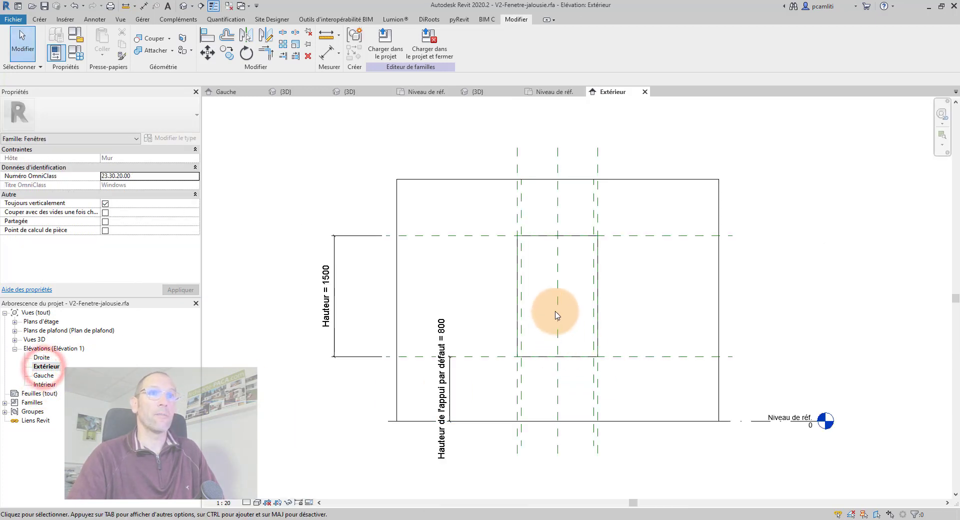
pyautogui.moveTo(574, 292); pyautogui.dragTo(459, 268, button='middle')
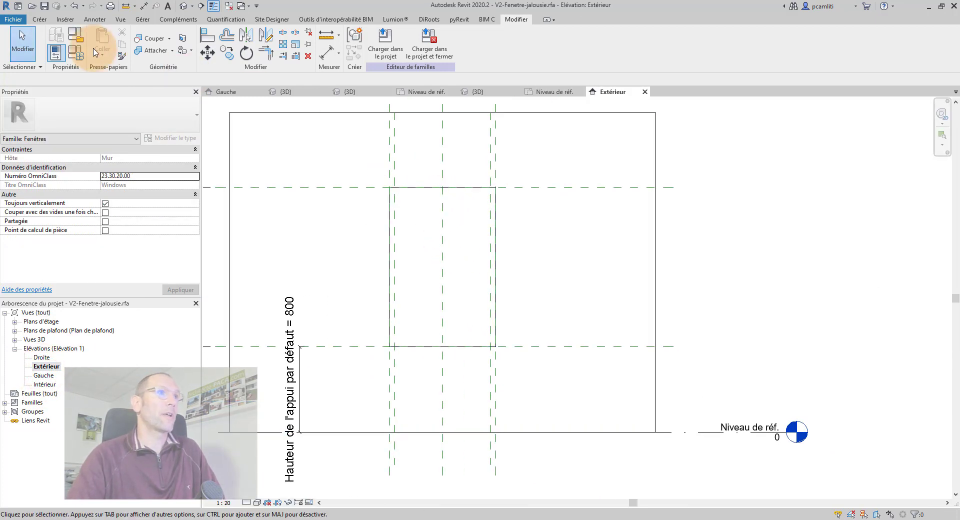
pyautogui.click(39, 19)
pyautogui.click(768, 50)
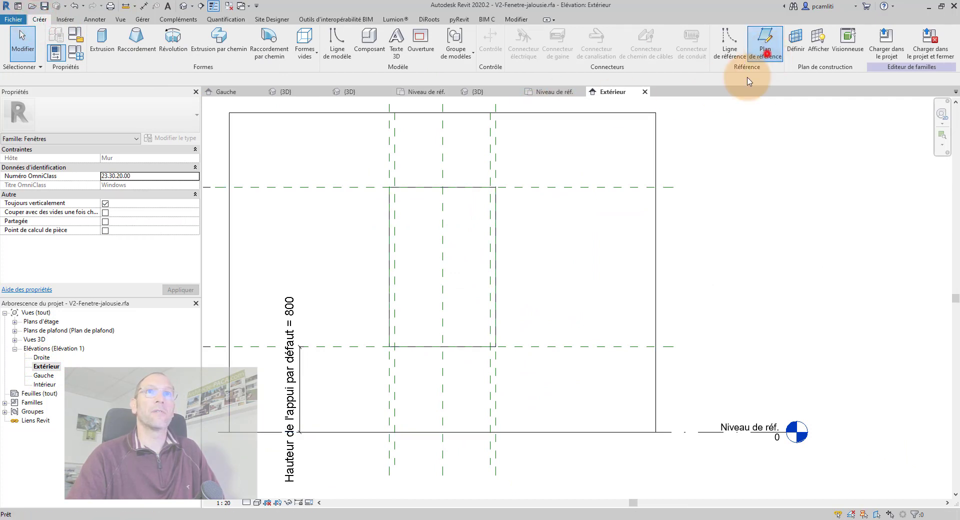
pyautogui.click(360, 195)
pyautogui.click(546, 195)
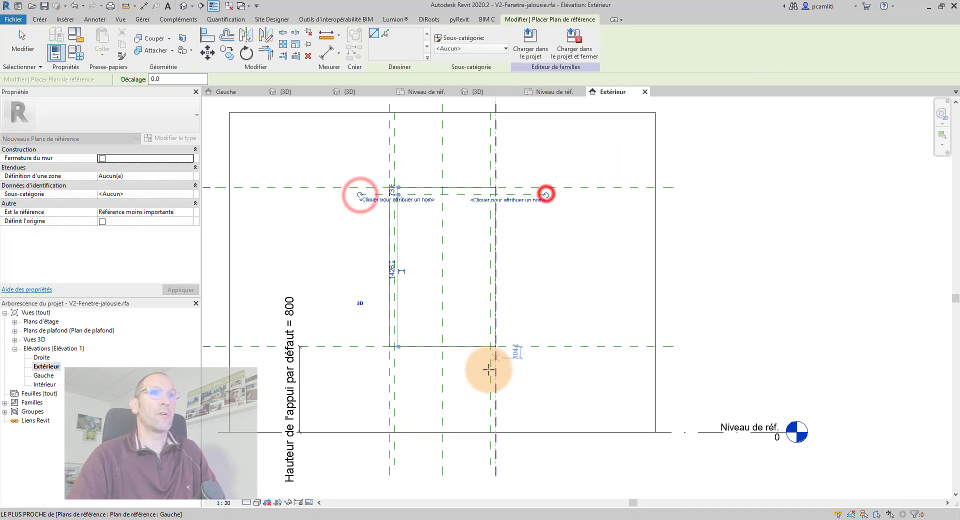
pyautogui.click(371, 339)
pyautogui.click(557, 336)
pyautogui.press('Escape')
pyautogui.press('Escape')
pyautogui.scroll(2, 515, 336)
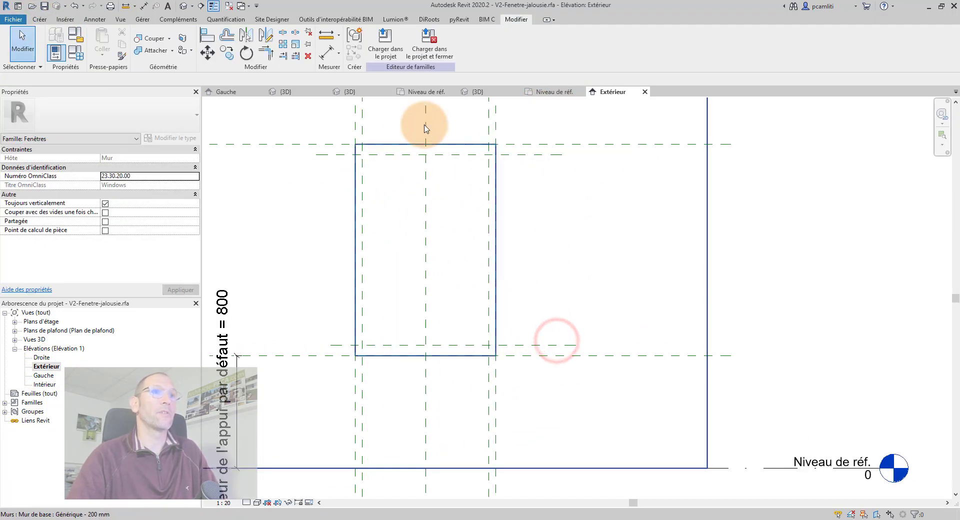
# Step: Add aligned dimensions from the opening's head and sill planes to the new reference plane next to each
pyautogui.click(328, 60)
pyautogui.click(532, 145)
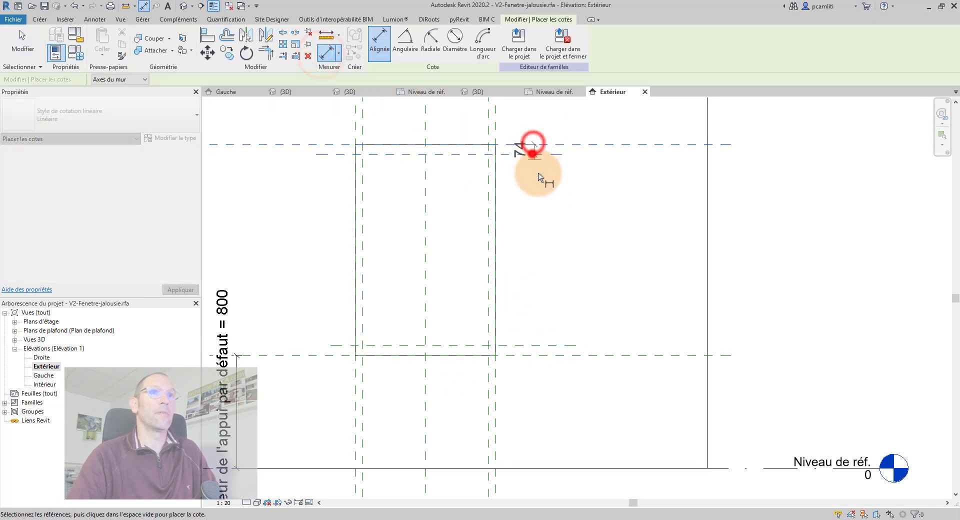
pyautogui.click(533, 154)
pyautogui.click(539, 198)
pyautogui.click(555, 345)
pyautogui.click(556, 355)
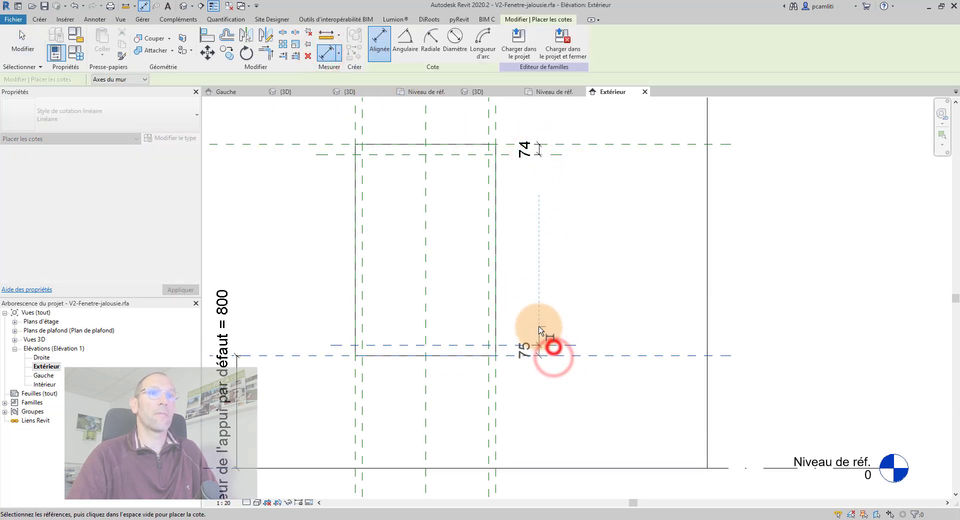
pyautogui.click(539, 326)
pyautogui.press('Escape')
pyautogui.press('Escape')
# Step: Select both new head and sill dimensions and label them with the existing parameter Epaisseur cadre
pyautogui.click(516, 115)
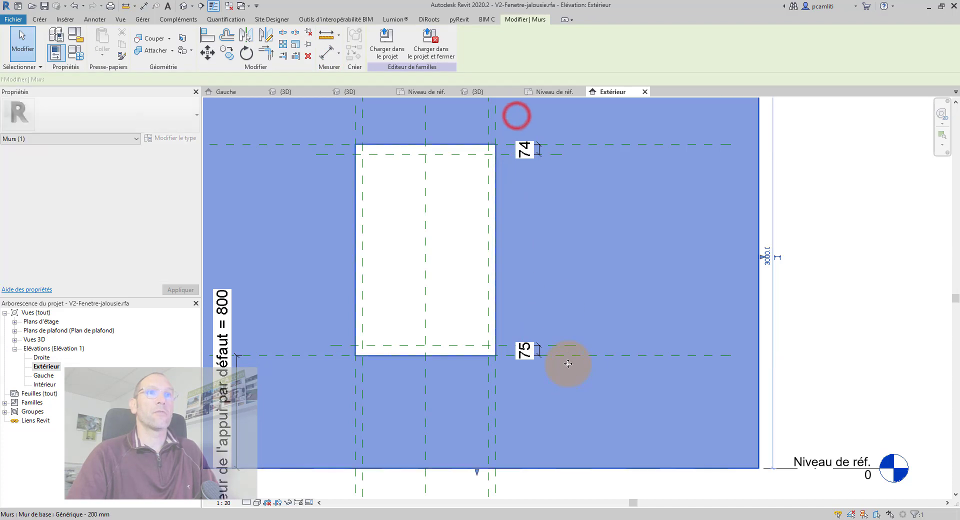
pyautogui.press('Escape')
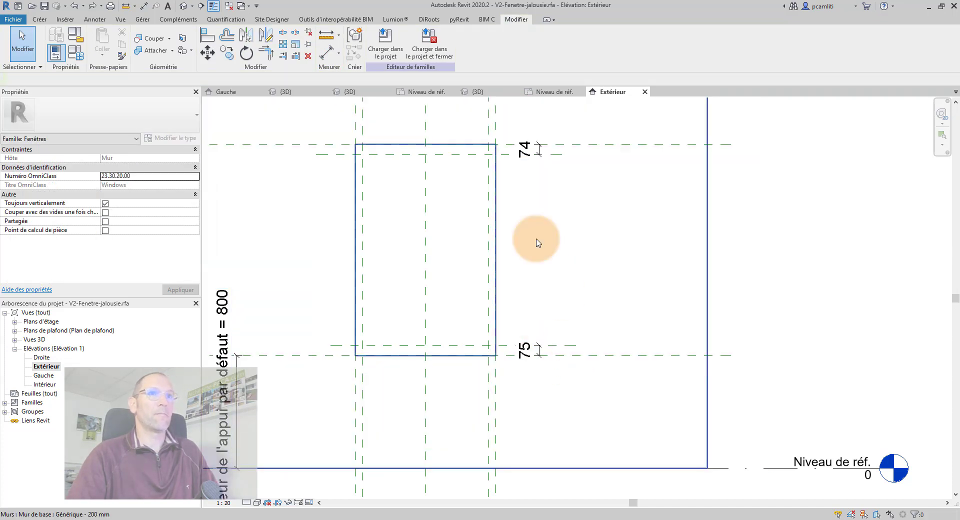
pyautogui.click(534, 151)
pyautogui.keyDown('ctrl'); pyautogui.click(540, 350); pyautogui.keyUp('ctrl')
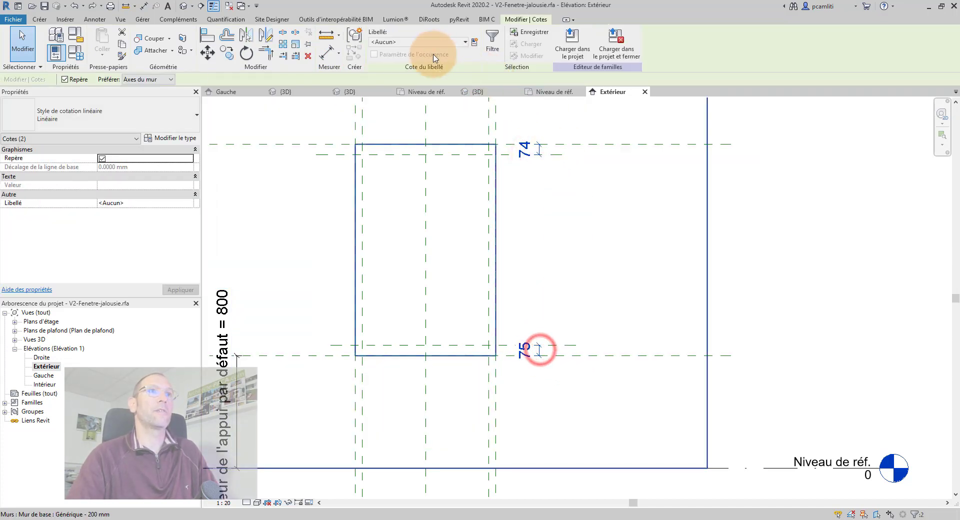
pyautogui.click(423, 42)
pyautogui.click(419, 76)
pyautogui.click(738, 267)
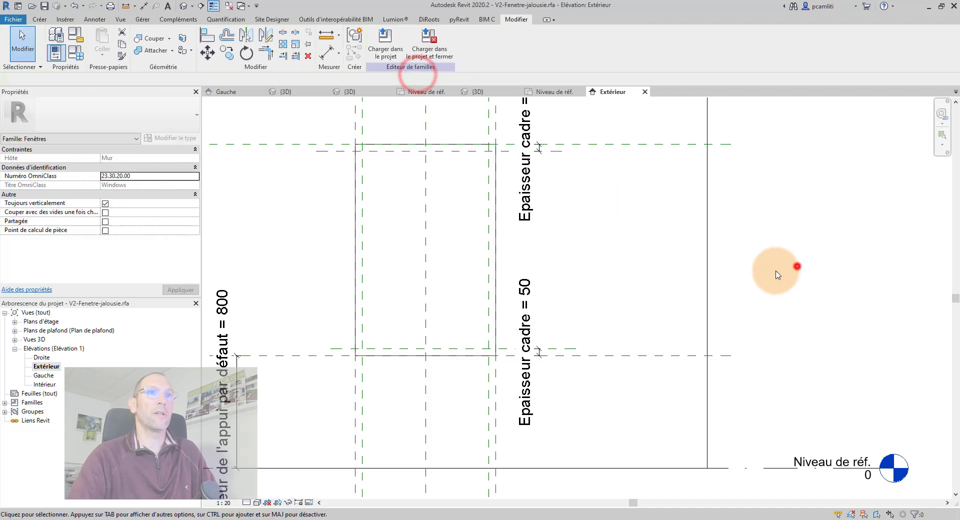
# Step: Start a sweep (Extrusion par chemin) and set its work plane to the reference plane Centre (avant/arrière)
pyautogui.click(798, 268)
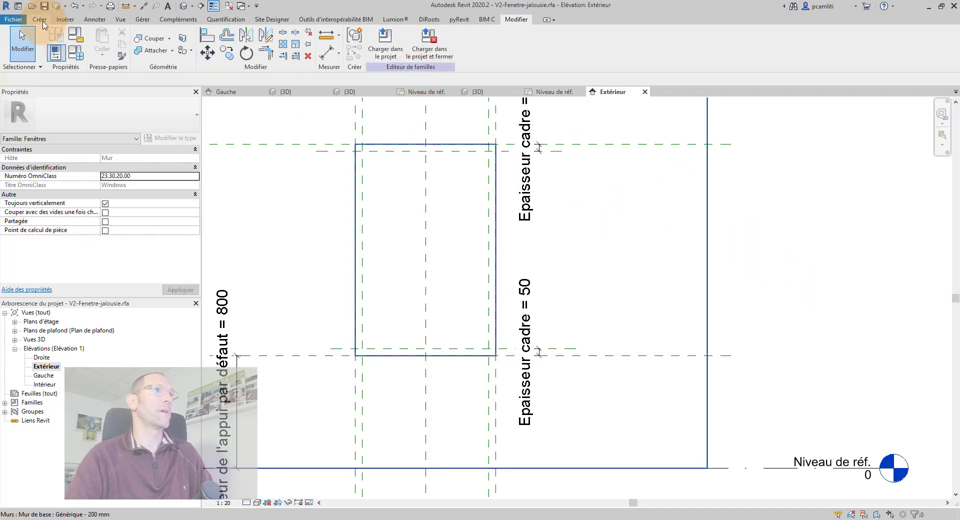
pyautogui.click(40, 20)
pyautogui.click(208, 43)
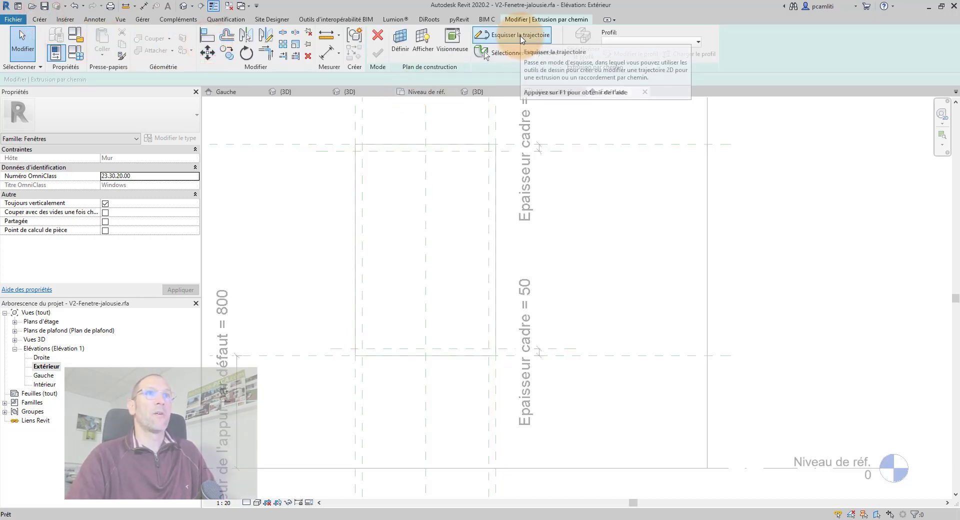
pyautogui.click(400, 40)
pyautogui.click(623, 201)
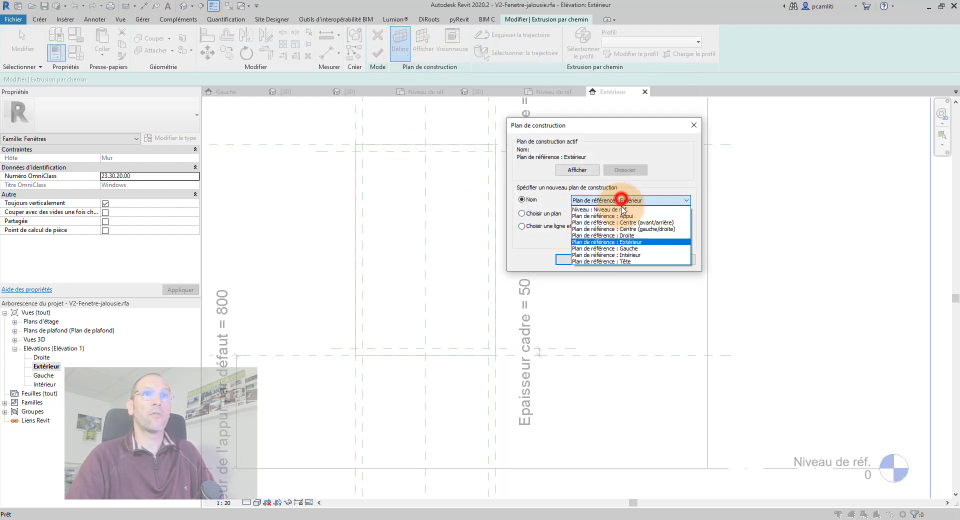
pyautogui.click(637, 223)
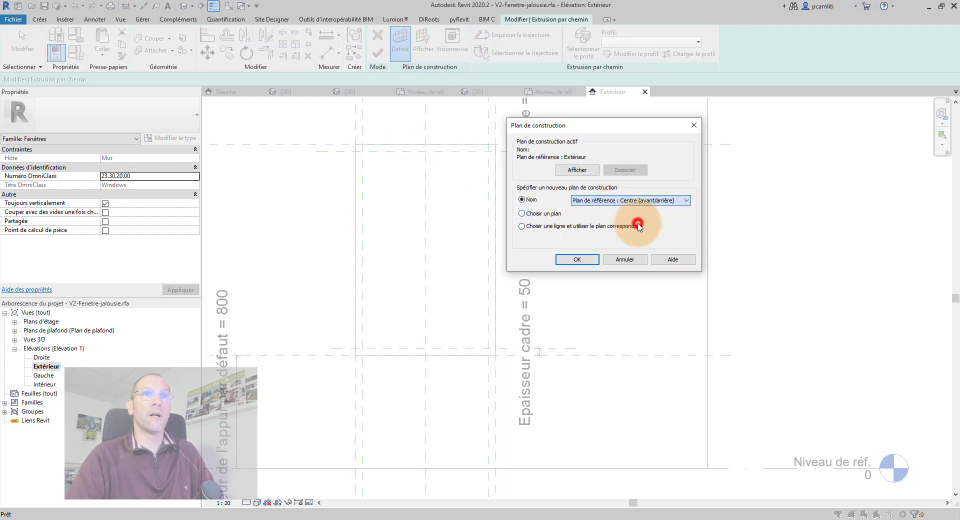
pyautogui.click(576, 262)
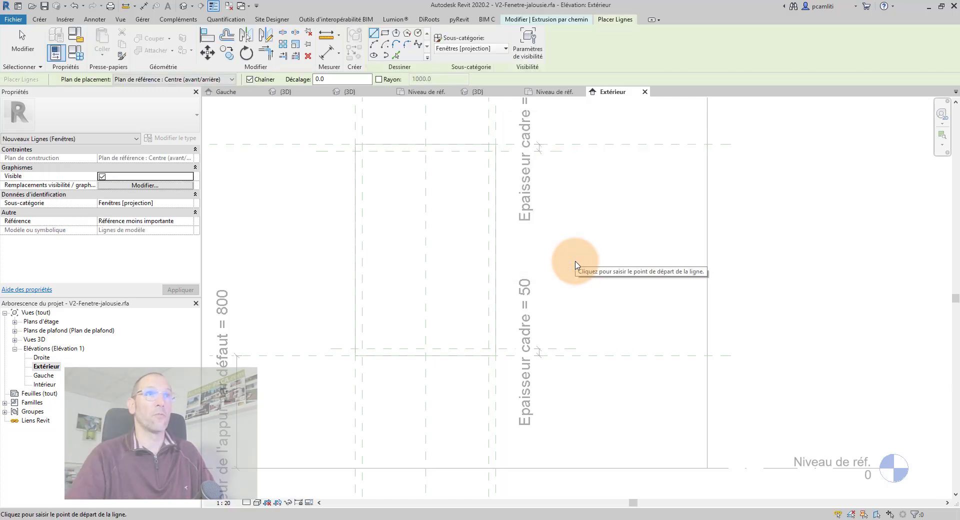
# Step: Sketch a rectangular sweep path around the window opening's outline and lock its sides to the opening's reference planes
pyautogui.click(547, 19)
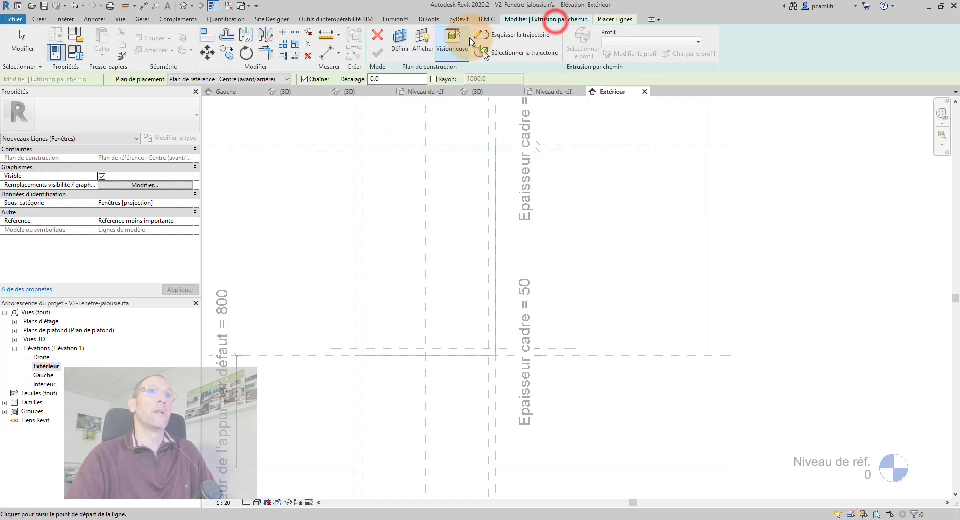
pyautogui.click(515, 36)
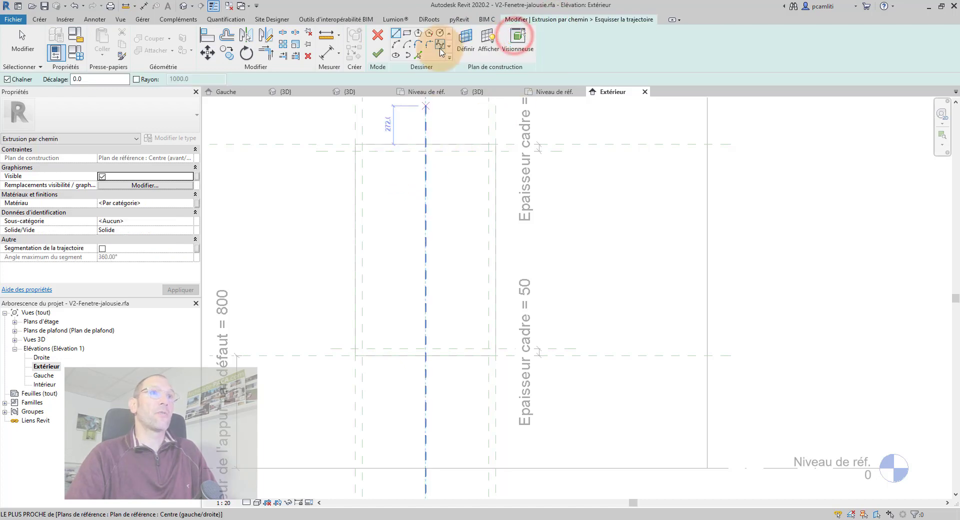
pyautogui.click(406, 34)
pyautogui.click(355, 144)
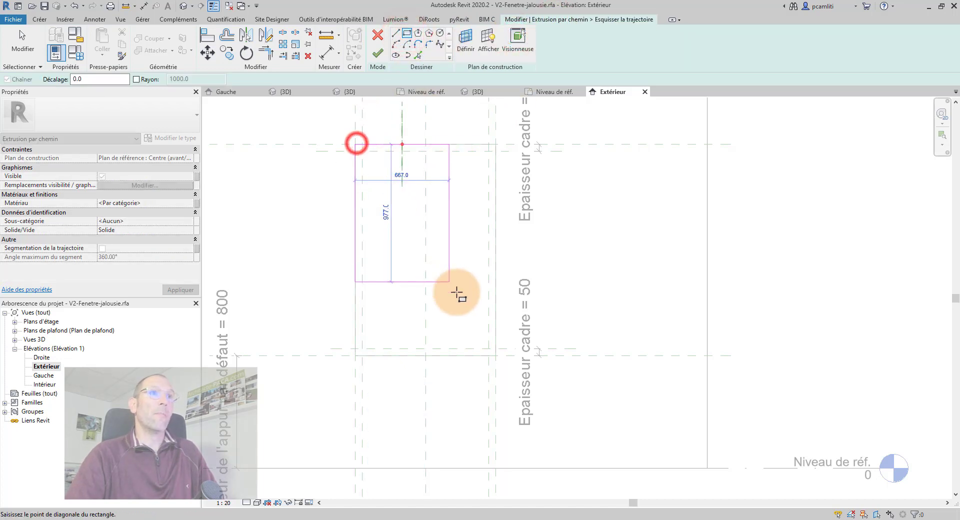
pyautogui.click(496, 356)
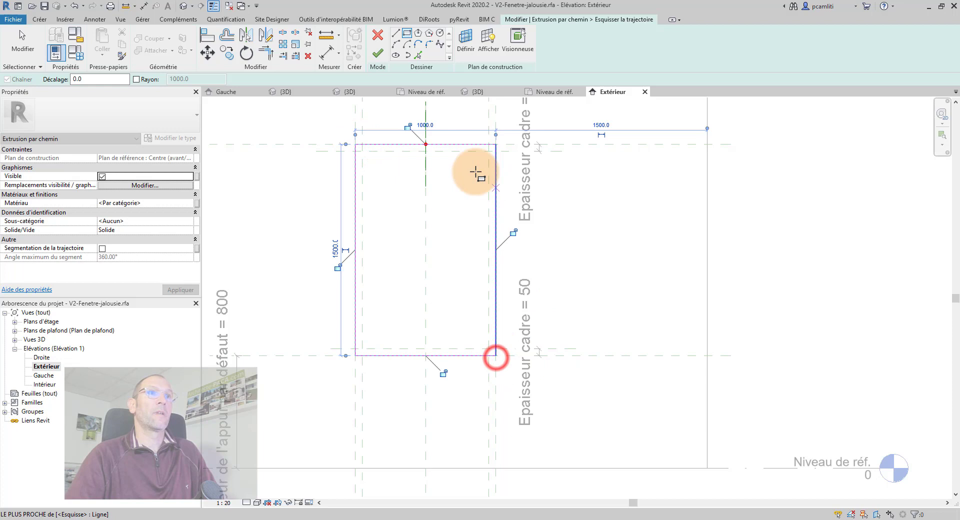
pyautogui.click(407, 126)
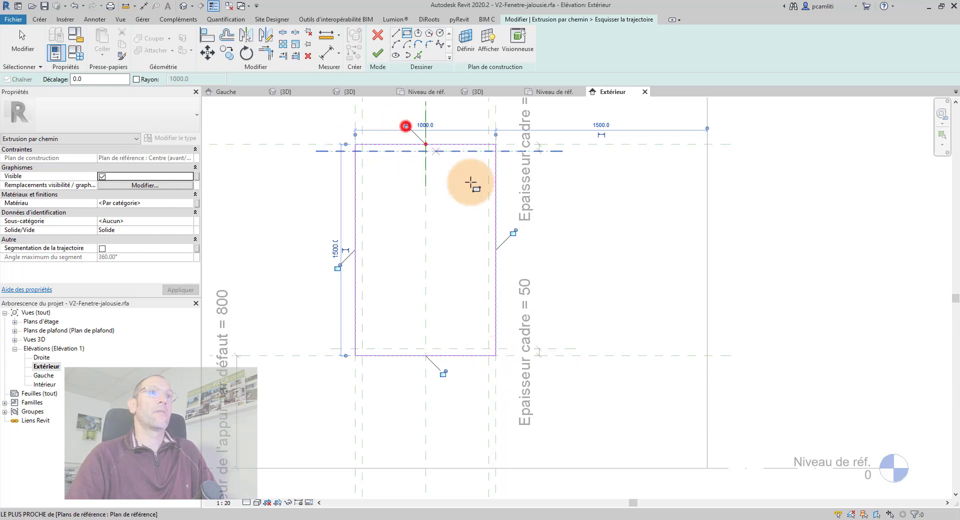
pyautogui.click(443, 373)
pyautogui.click(336, 268)
pyautogui.press('Escape')
pyautogui.press('Escape')
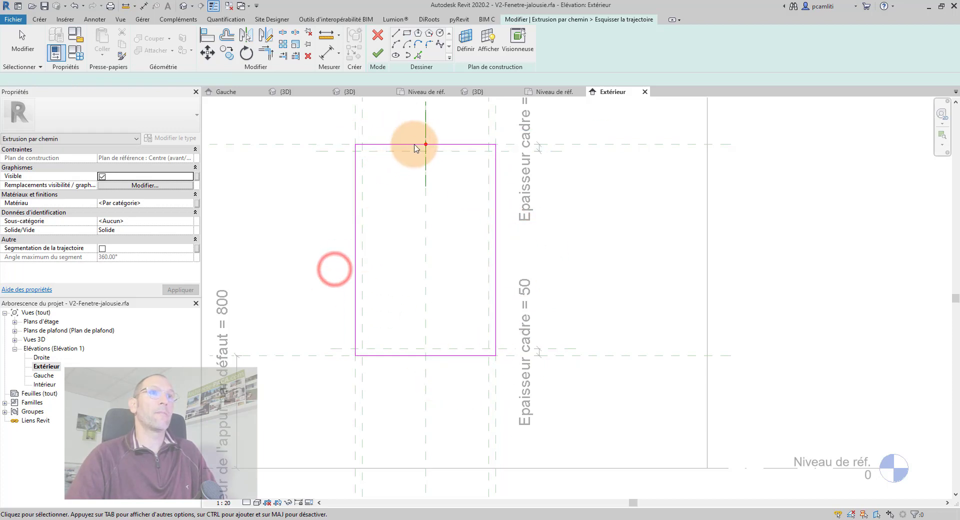
# Step: Move the sweep's profile plane from the head segment to the left vertical segment and finish the path
pyautogui.click(358, 246)
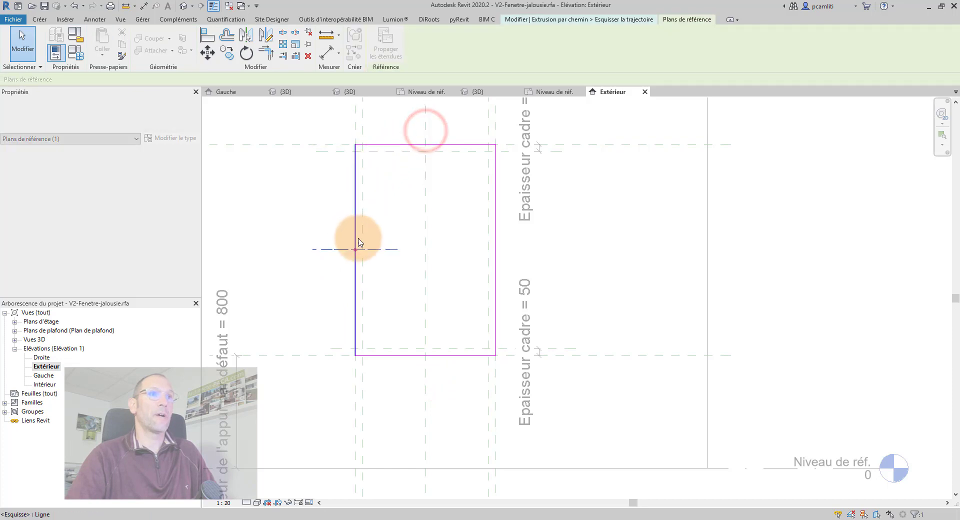
pyautogui.click(600, 20)
pyautogui.click(378, 56)
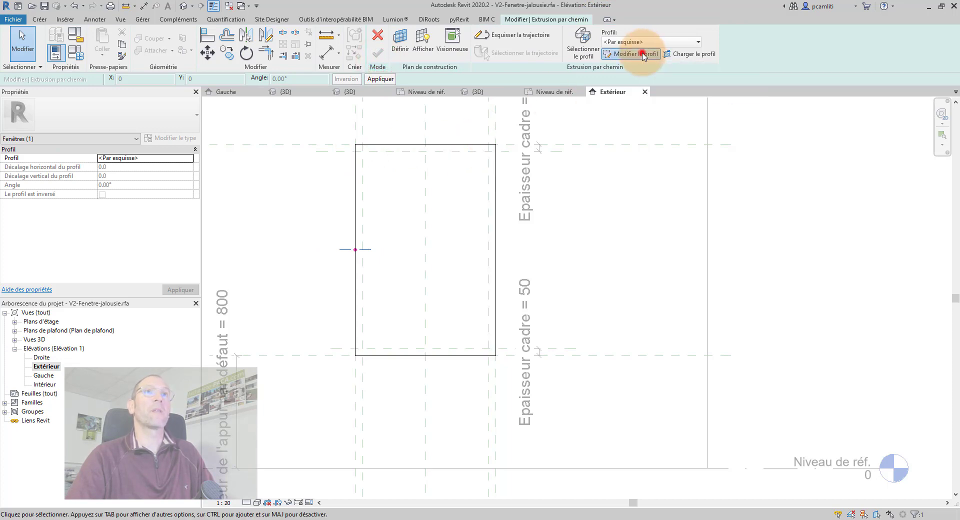
# Step: Edit the sweep profile in the Niveau de réf. plan and draw a rectangle between the frame's thickness and depth reference planes
pyautogui.click(642, 54)
pyautogui.click(749, 362)
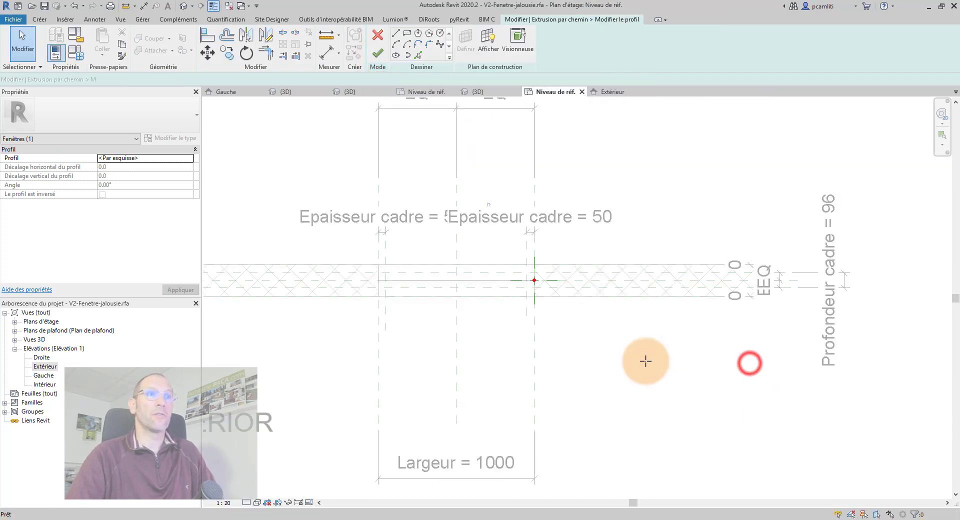
pyautogui.scroll(5, 540, 272)
pyautogui.moveTo(564, 259); pyautogui.dragTo(488, 293, button='middle')
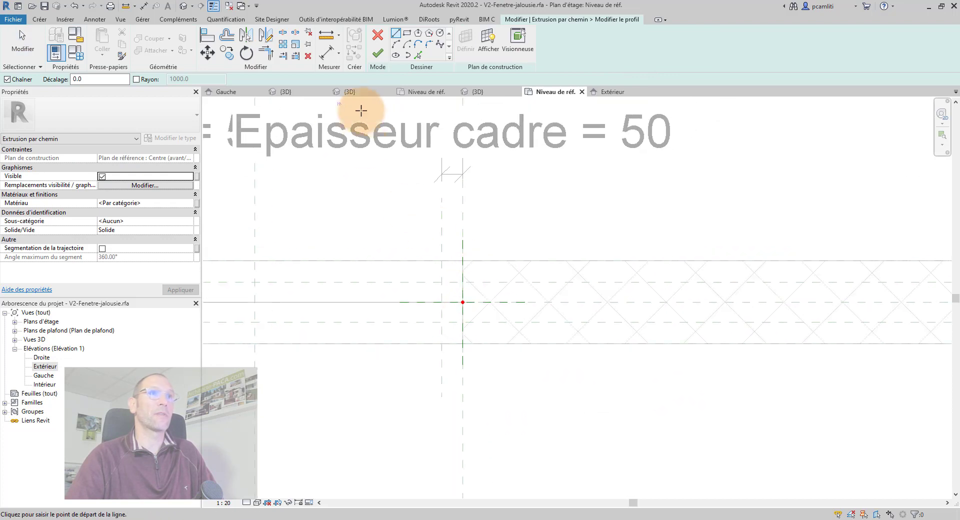
pyautogui.click(407, 36)
pyautogui.scroll(3, 459, 283)
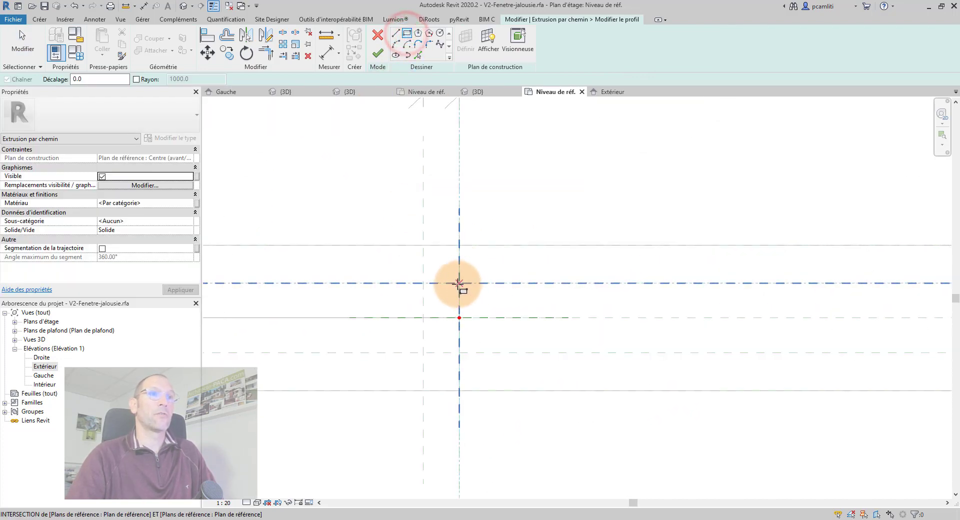
pyautogui.click(456, 284)
pyautogui.press('Escape')
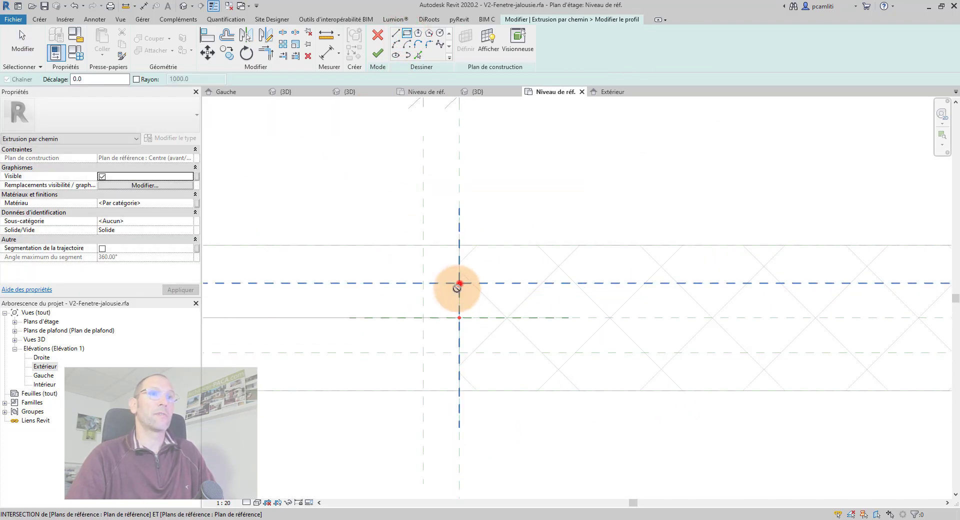
pyautogui.click(459, 284)
pyautogui.click(423, 352)
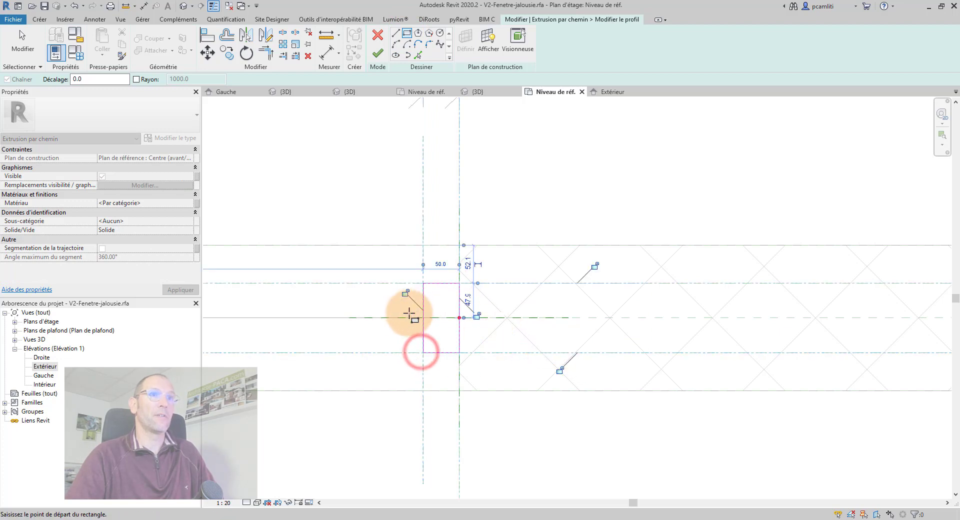
# Step: Lock the profile rectangle's four edges to the reference planes, then finish the profile and the sweep
pyautogui.click(405, 292)
pyautogui.click(479, 318)
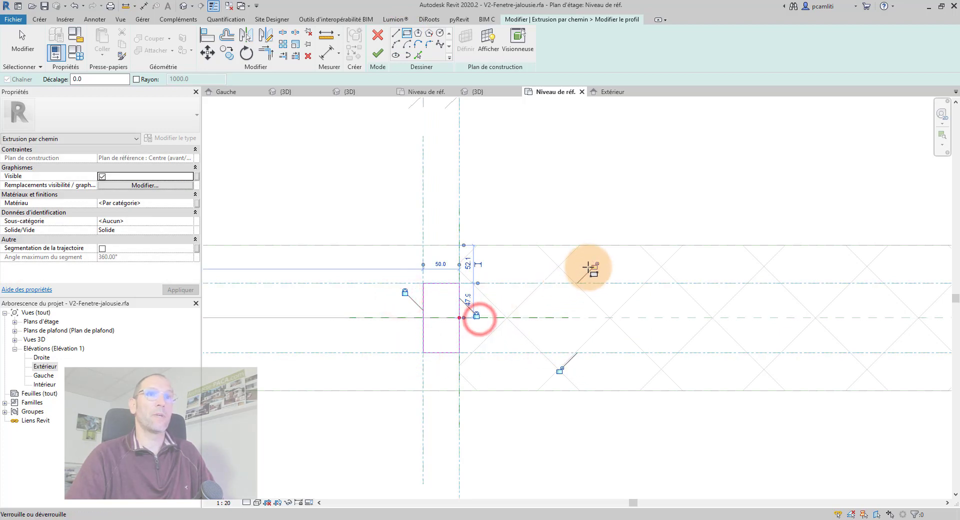
pyautogui.click(594, 266)
pyautogui.click(559, 371)
pyautogui.scroll(-3, 562, 202)
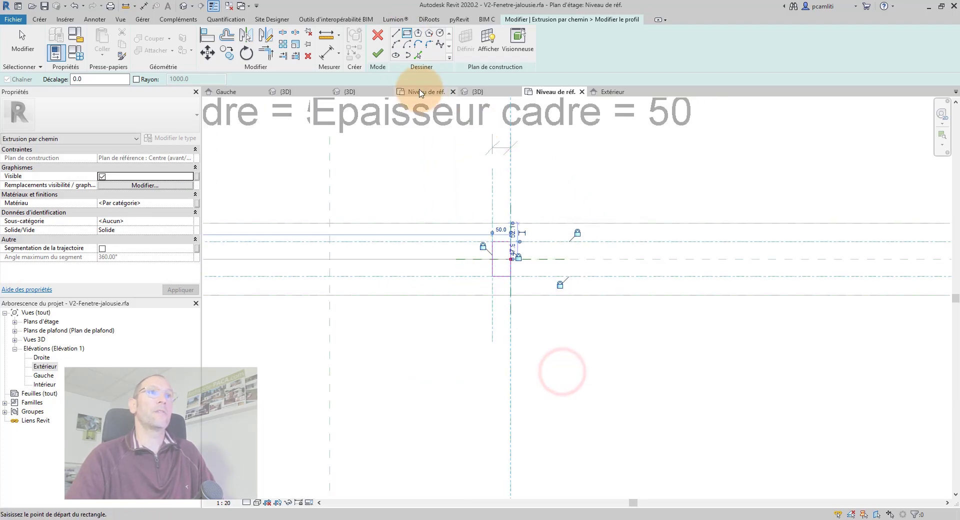
pyautogui.click(381, 57)
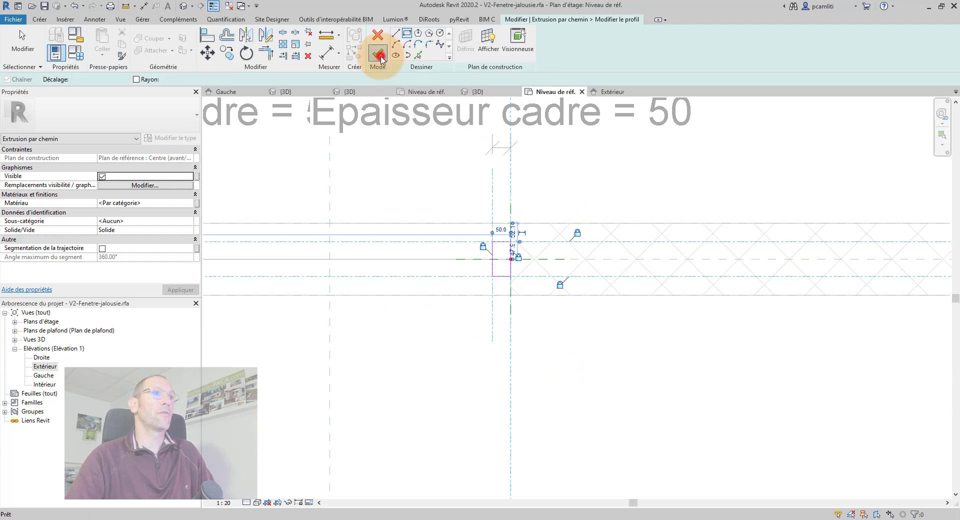
pyautogui.click(377, 51)
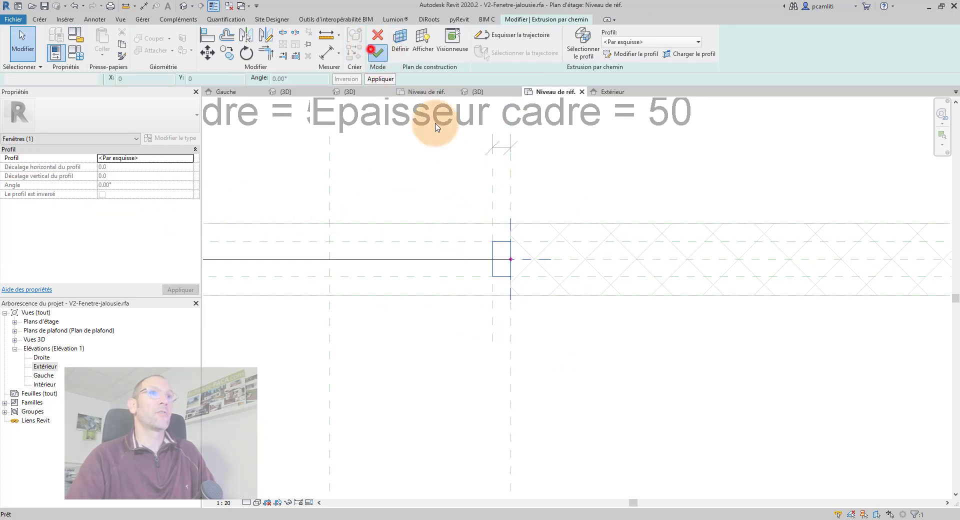
# Step: In the 3D view, associate the frame sweep's material with a new family type parameter named Matériau Cadre
pyautogui.press('3')
pyautogui.press('d')
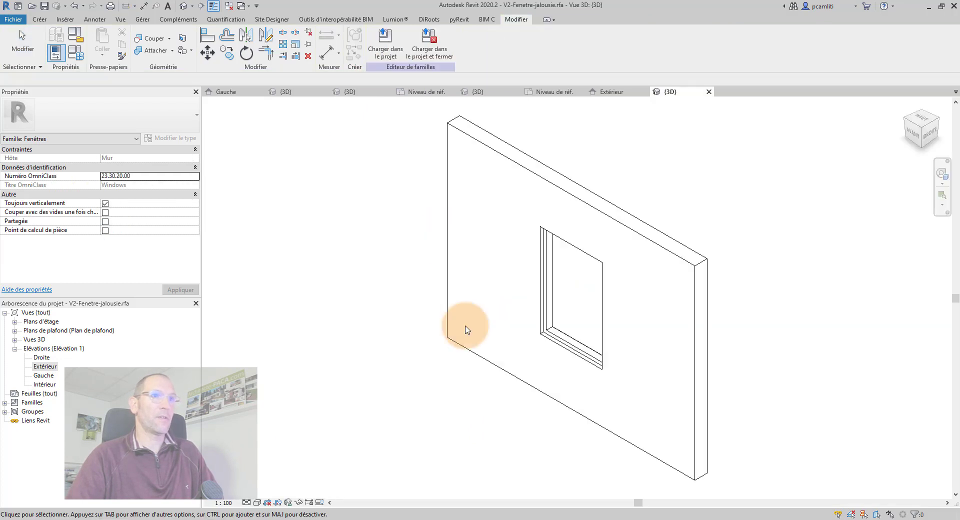
pyautogui.keyDown('shift'); pyautogui.moveTo(465, 326); pyautogui.dragTo(562, 364, button='middle'); pyautogui.keyUp('shift')
pyautogui.scroll(5, 566, 360)
pyautogui.scroll(-5, 545, 343)
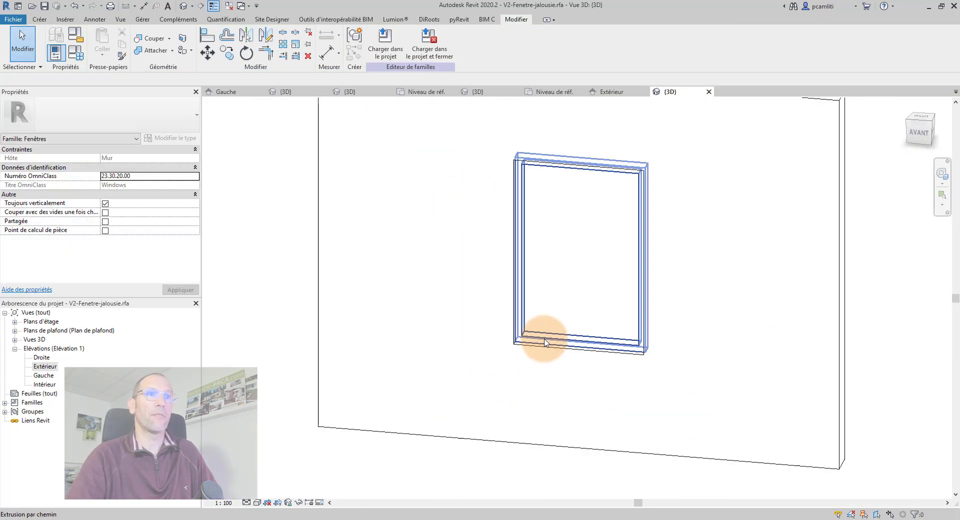
pyautogui.click(554, 343)
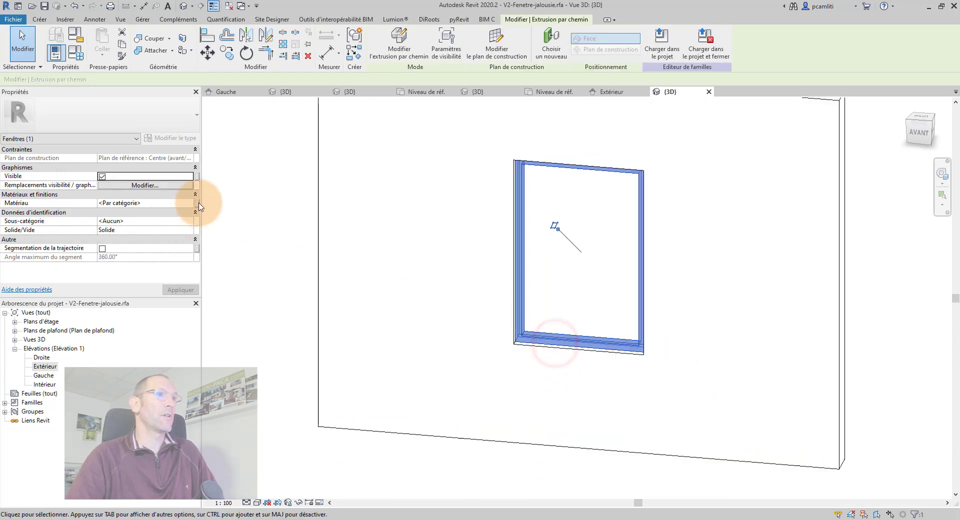
pyautogui.click(197, 204)
pyautogui.click(270, 332)
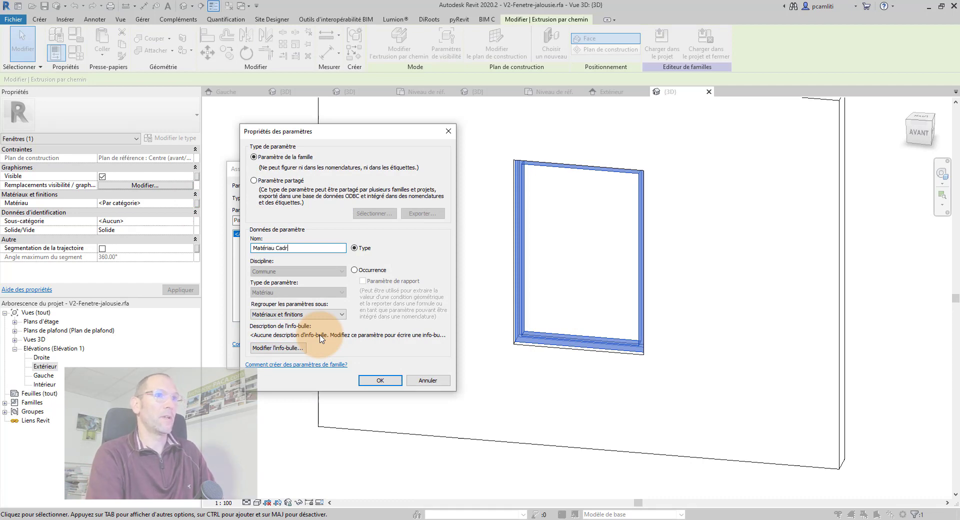
pyautogui.click(378, 381)
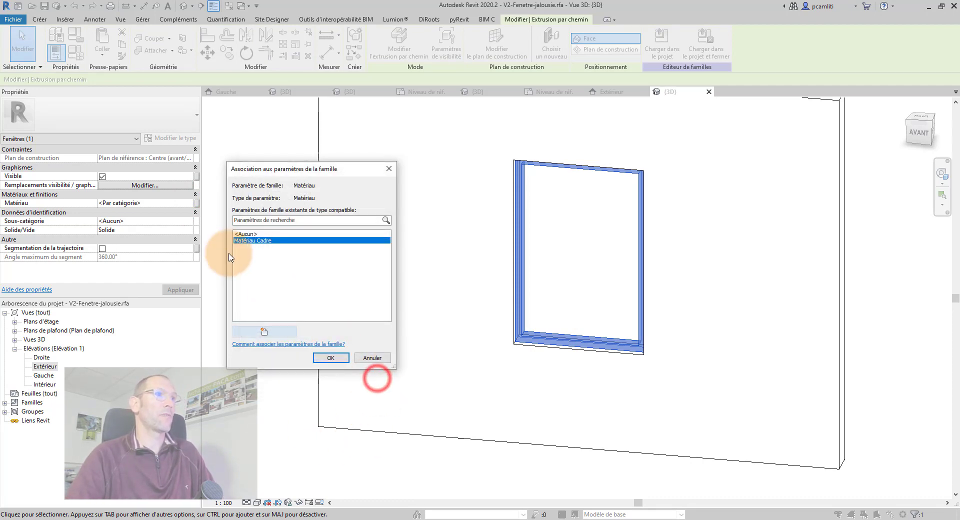
pyautogui.click(332, 348)
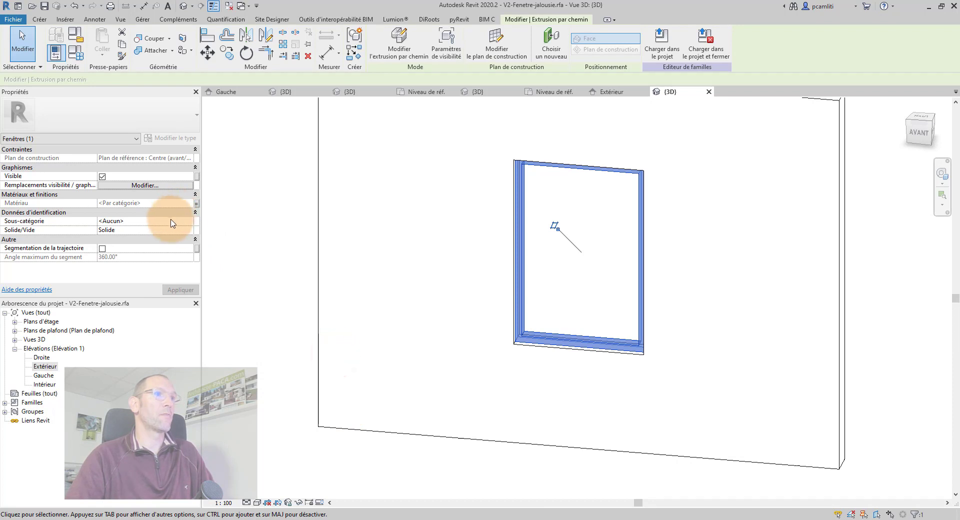
# Step: Assign the frame sweep to the subcategory Cadre/Meneau
pyautogui.click(190, 220)
pyautogui.click(128, 252)
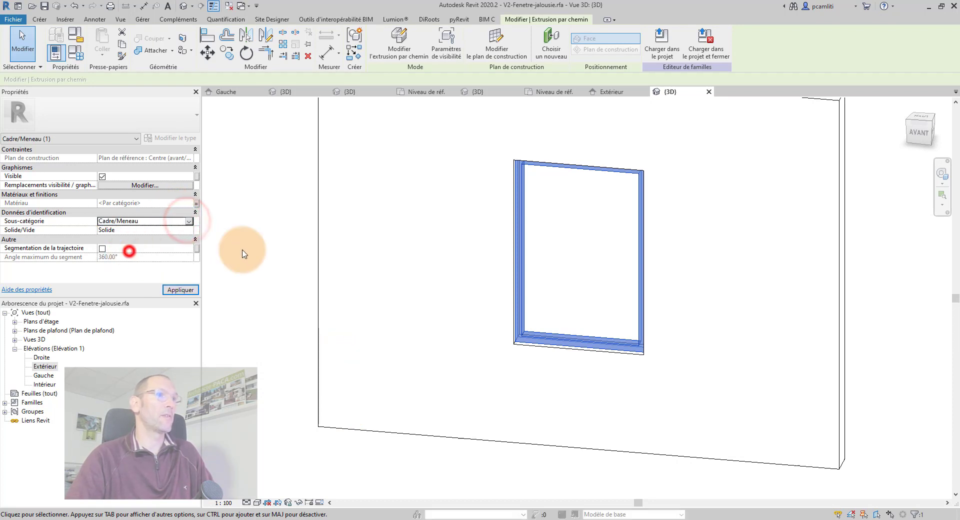
pyautogui.click(250, 253)
pyautogui.keyDown('shift'); pyautogui.moveTo(493, 296); pyautogui.dragTo(270, 384, button='middle'); pyautogui.keyUp('shift')
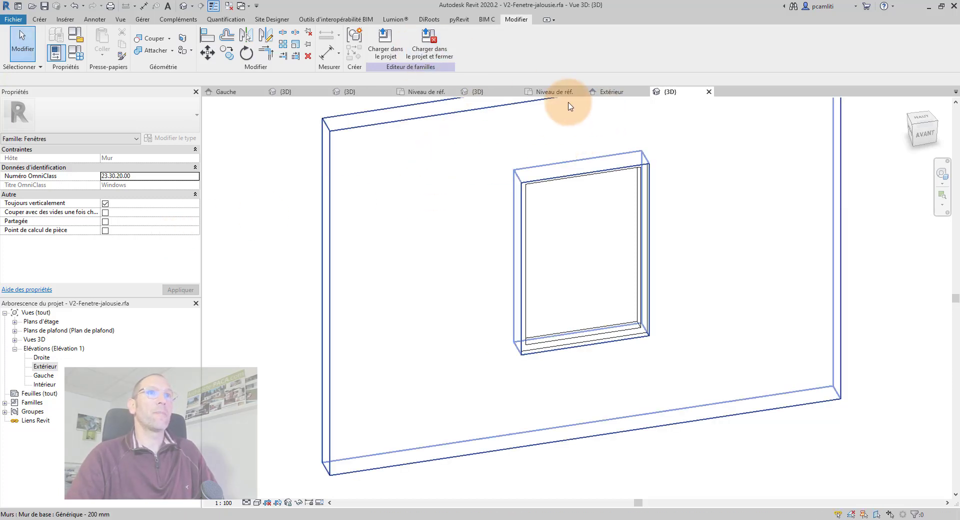
# Step: Switch to the V2-reseau-jalousies family and load it into V2-Fenetre-jalousie.rfa
pyautogui.click(614, 92)
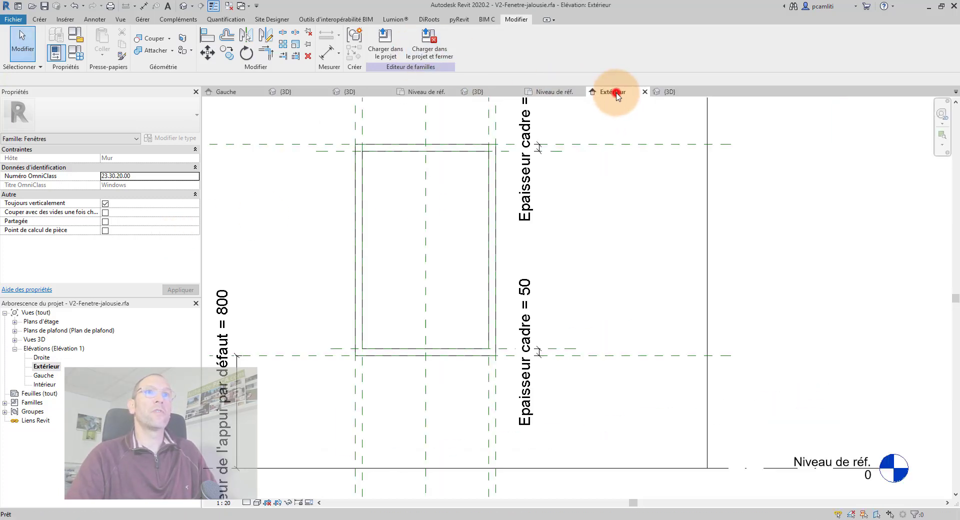
pyautogui.click(555, 92)
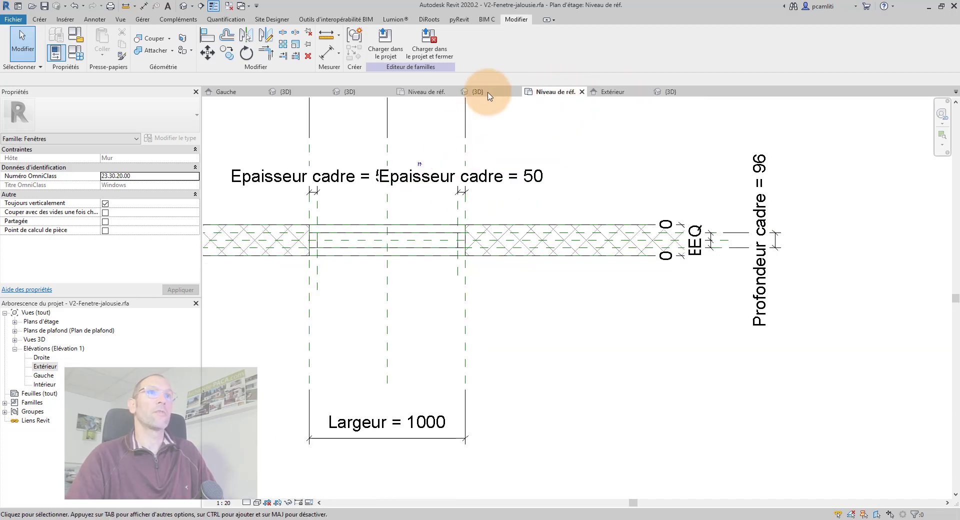
pyautogui.click(487, 92)
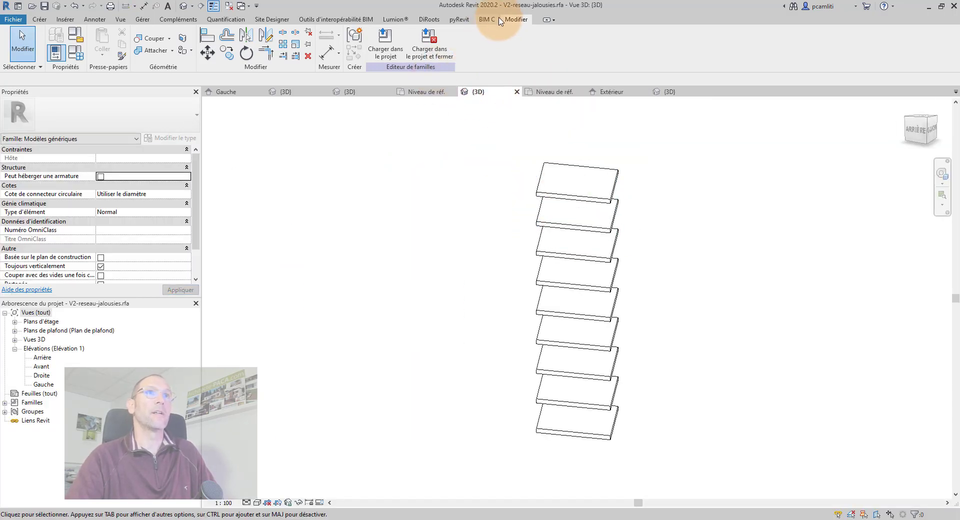
pyautogui.click(378, 51)
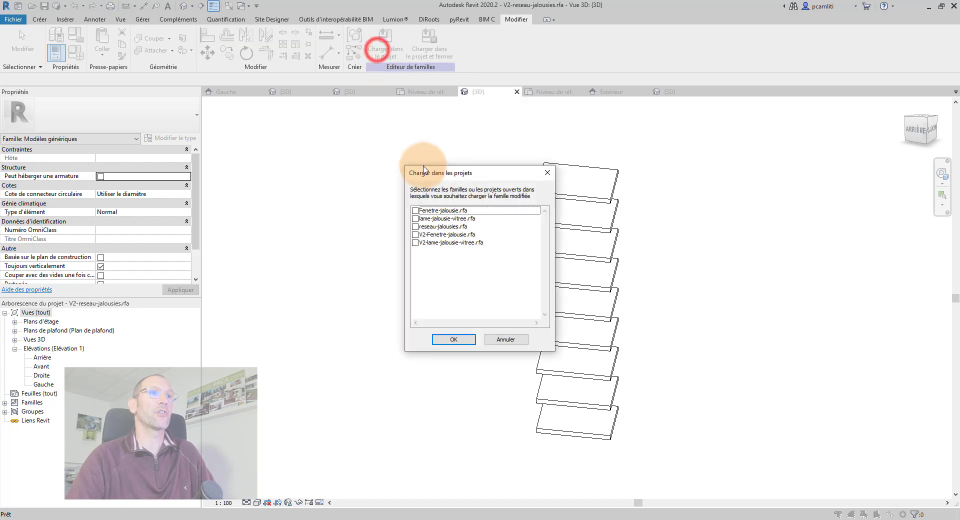
pyautogui.click(415, 235)
pyautogui.click(454, 339)
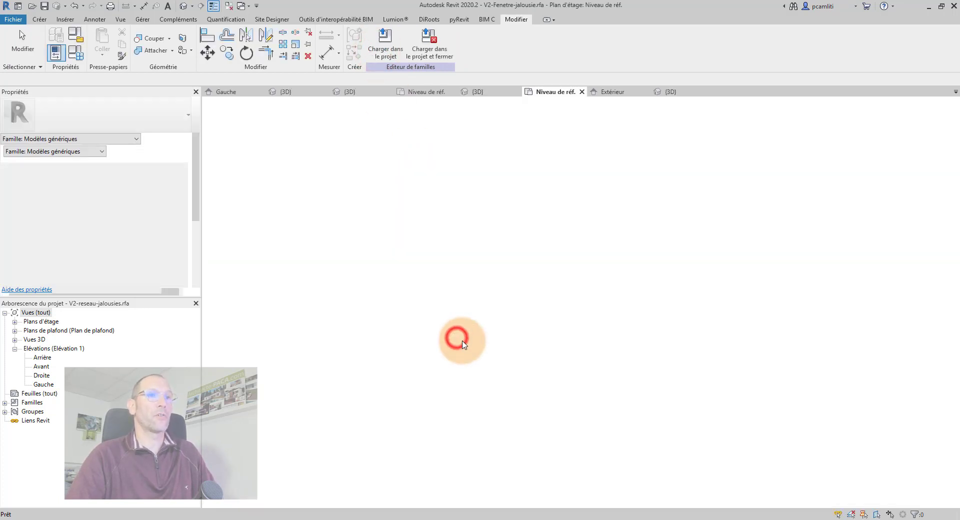
# Step: Place the V2-reseau-jalousies component at the intersection of the two centre reference planes in the reference level plan
pyautogui.scroll(2, 389, 241)
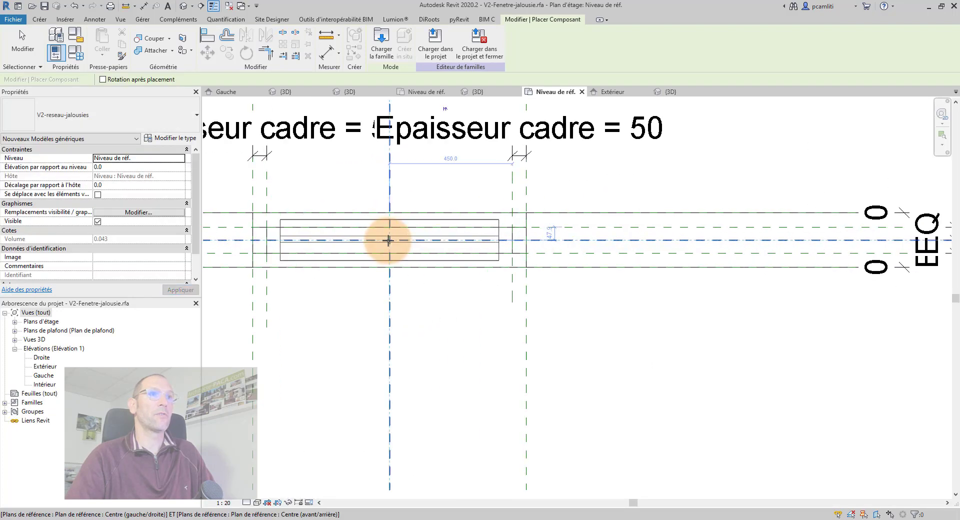
pyautogui.click(389, 240)
pyautogui.press('Escape')
pyautogui.press('Escape')
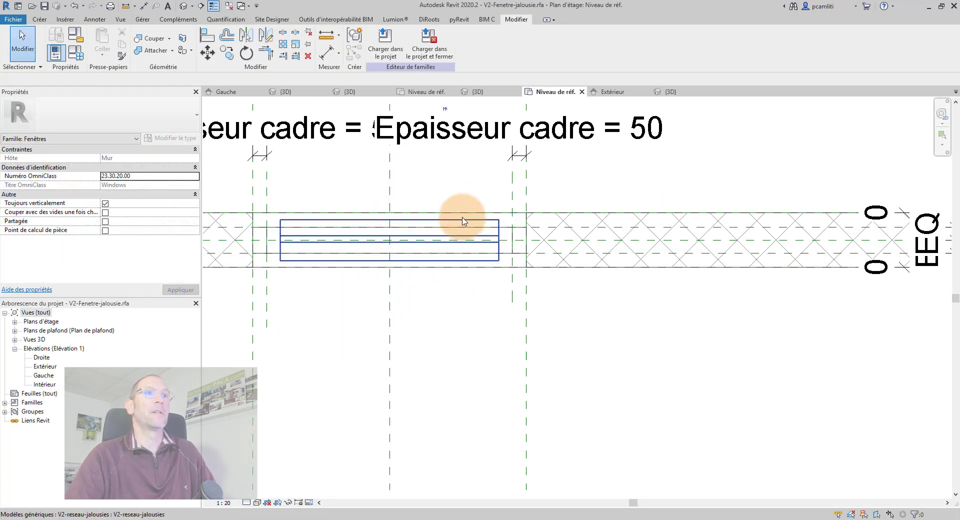
# Step: Align the louvre array's centre with the Centre (gauche/droite) reference plane and lock the alignment
pyautogui.click(455, 219)
pyautogui.press('a')
pyautogui.press('l')
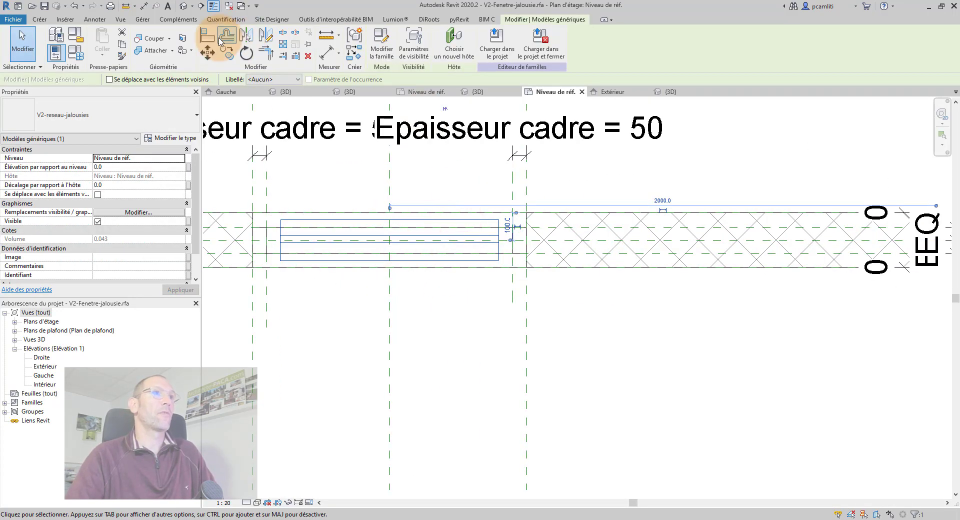
pyautogui.click(390, 195)
pyautogui.click(390, 235)
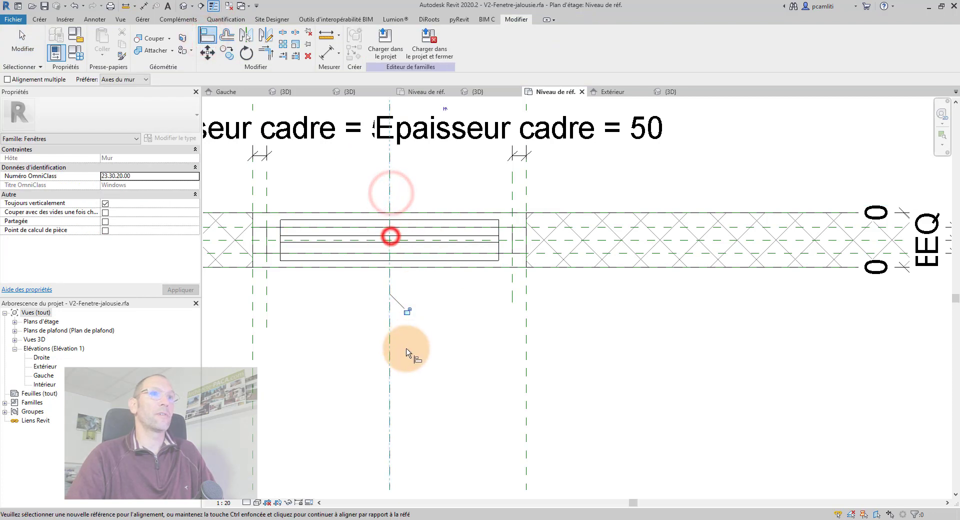
pyautogui.click(407, 312)
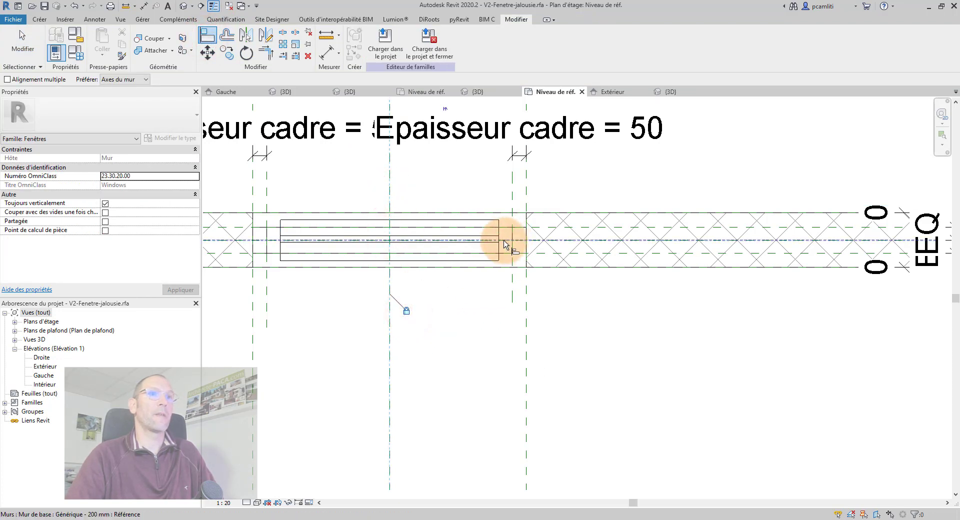
# Step: Align the louvre array's depth axis with the Centre (avant/arrière) reference plane and lock the alignment
pyautogui.scroll(-2, 734, 260)
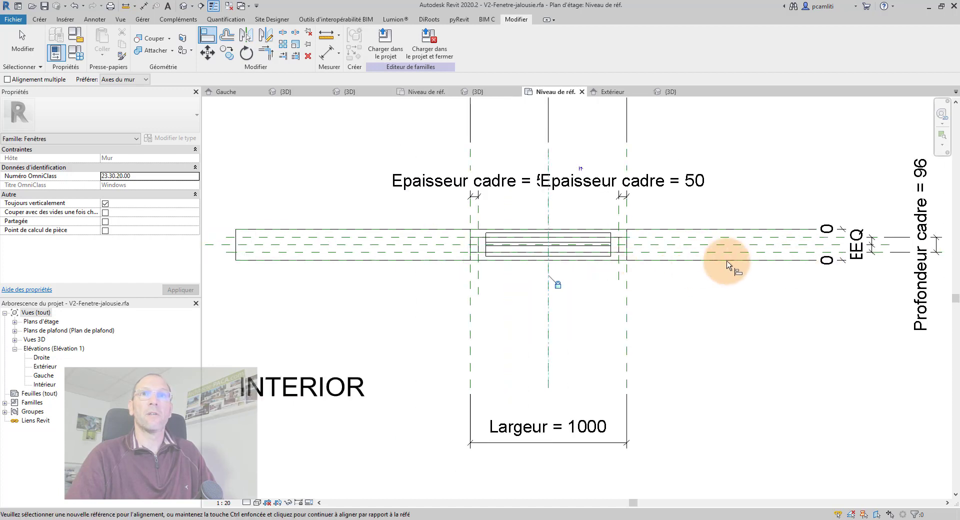
pyautogui.click(890, 246)
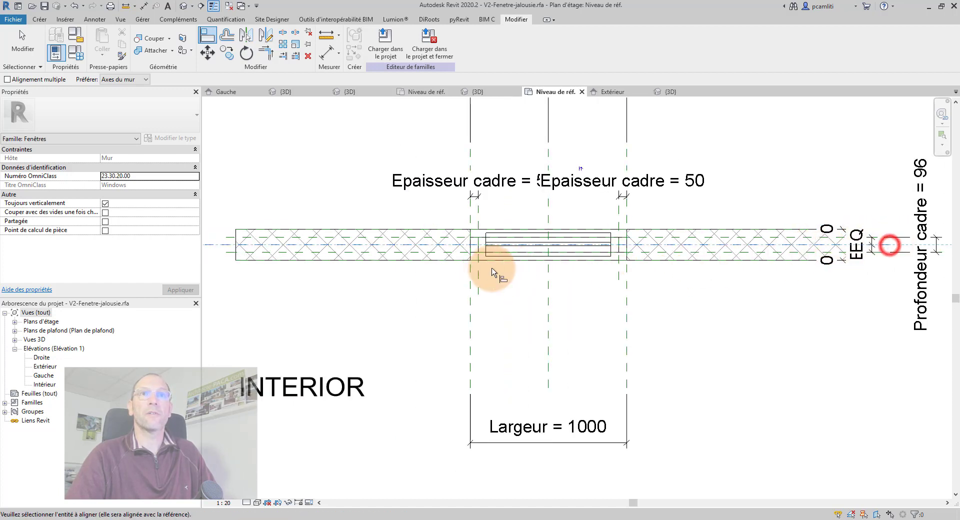
pyautogui.click(506, 246)
pyautogui.click(552, 264)
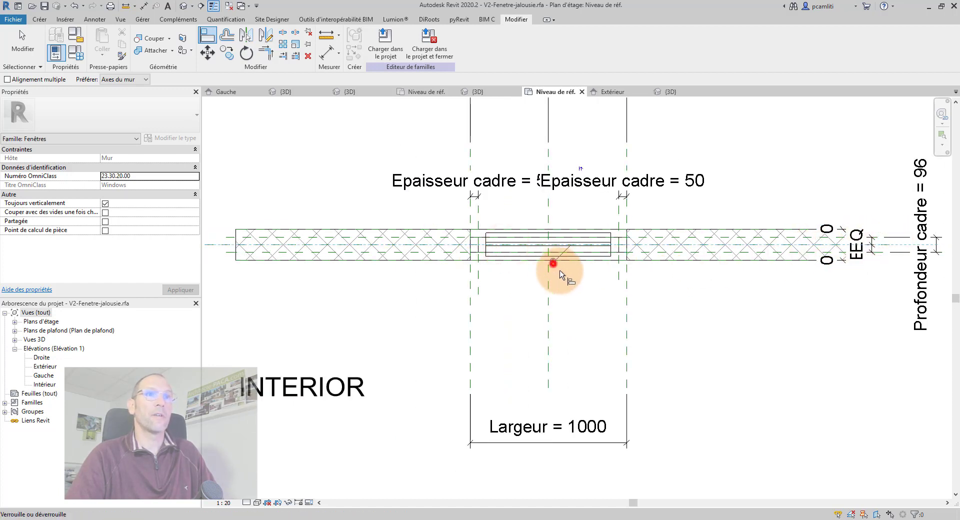
pyautogui.press('Escape')
pyautogui.press('Escape')
# Step: In the 3D view, associate the louvre array's Profondeur Lames type parameter with the family parameter Profondeur cadre
pyautogui.press('d')
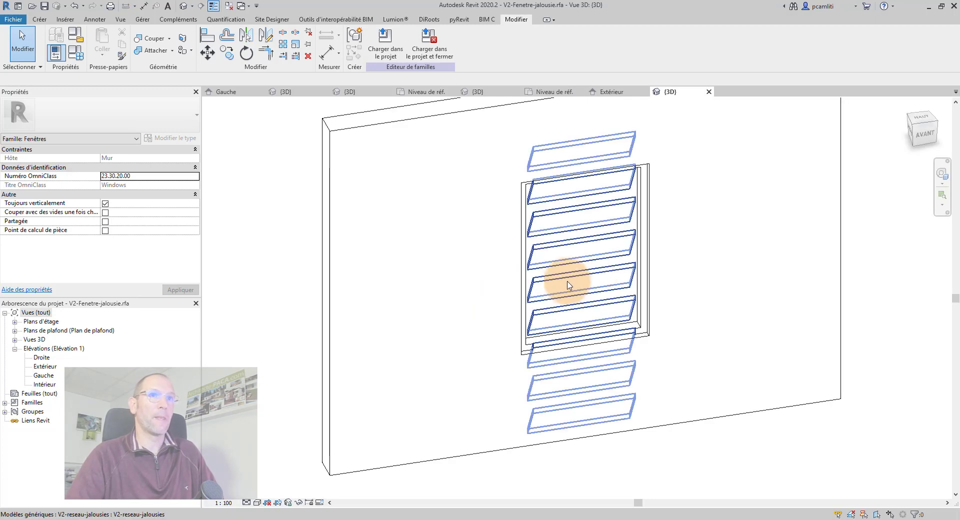
pyautogui.keyDown('shift'); pyautogui.moveTo(524, 302); pyautogui.dragTo(572, 305, button='middle'); pyautogui.keyUp('shift')
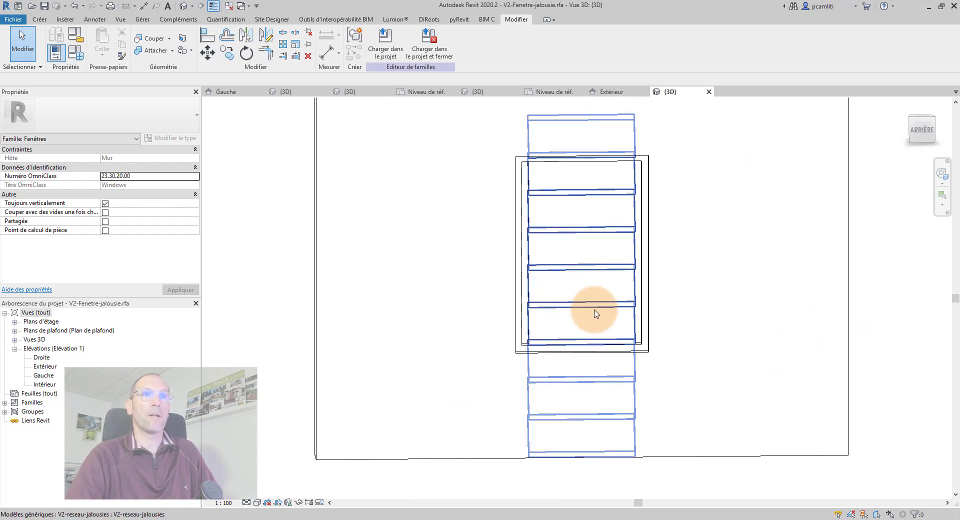
pyautogui.click(595, 311)
pyautogui.scroll(-2, 597, 312)
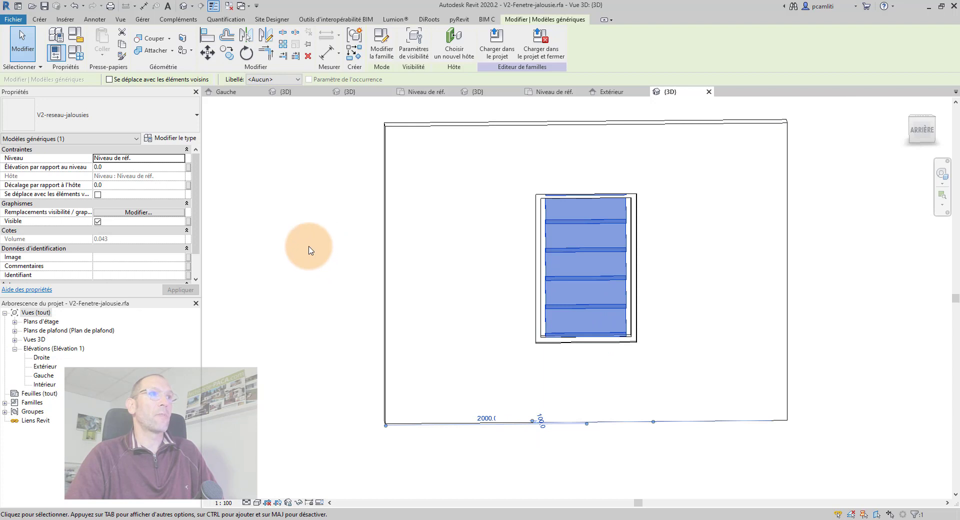
pyautogui.click(177, 141)
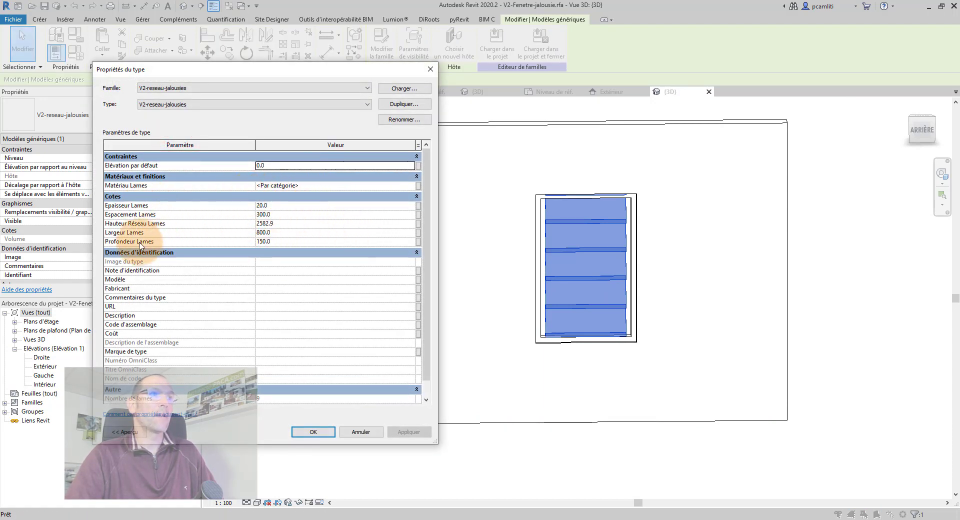
pyautogui.click(419, 242)
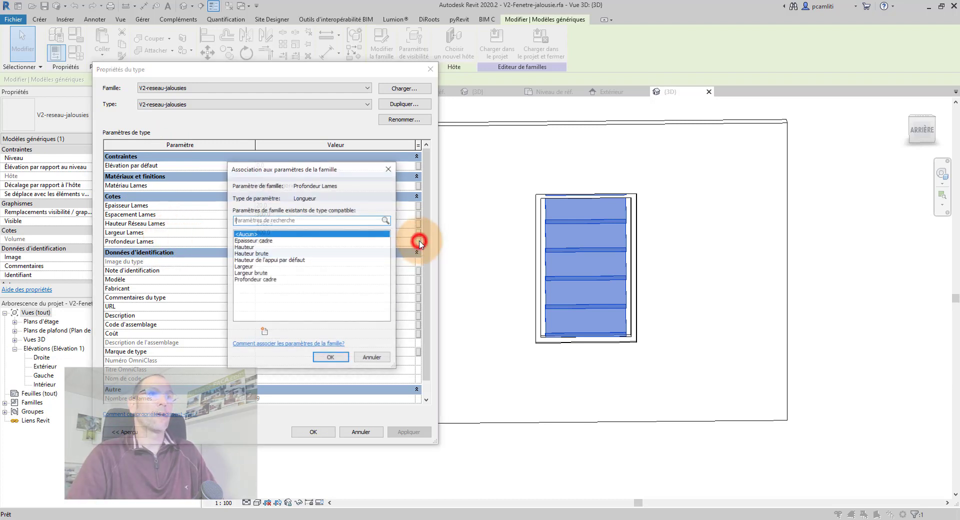
pyautogui.click(263, 280)
pyautogui.click(336, 358)
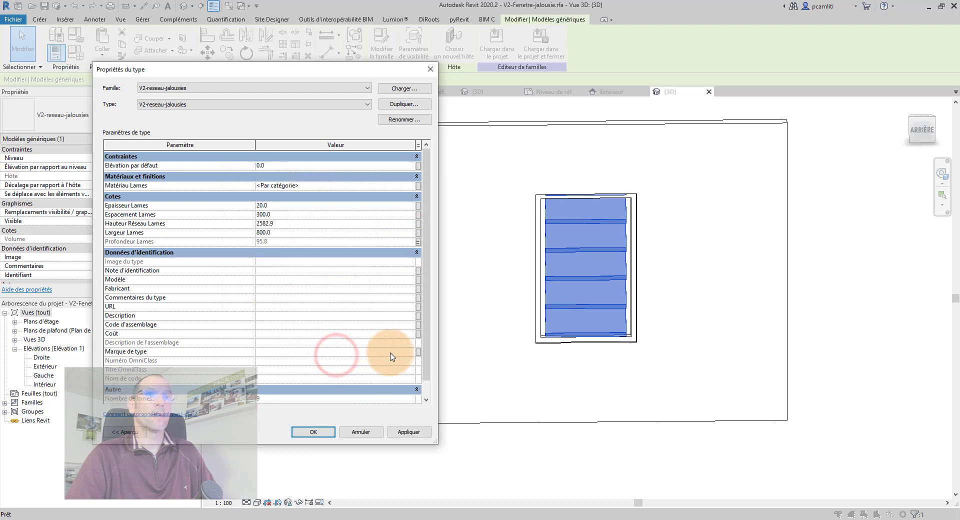
pyautogui.click(404, 431)
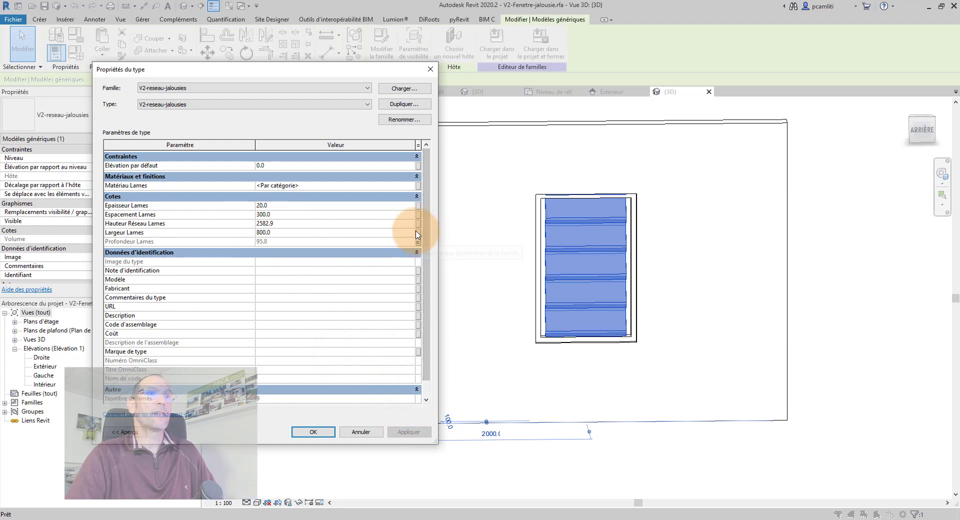
pyautogui.click(372, 432)
# Step: Create a length type parameter Largeur Lames under Cotes, with the formula Largeur - (Epaisseur cadre * 2)
pyautogui.click(578, 217)
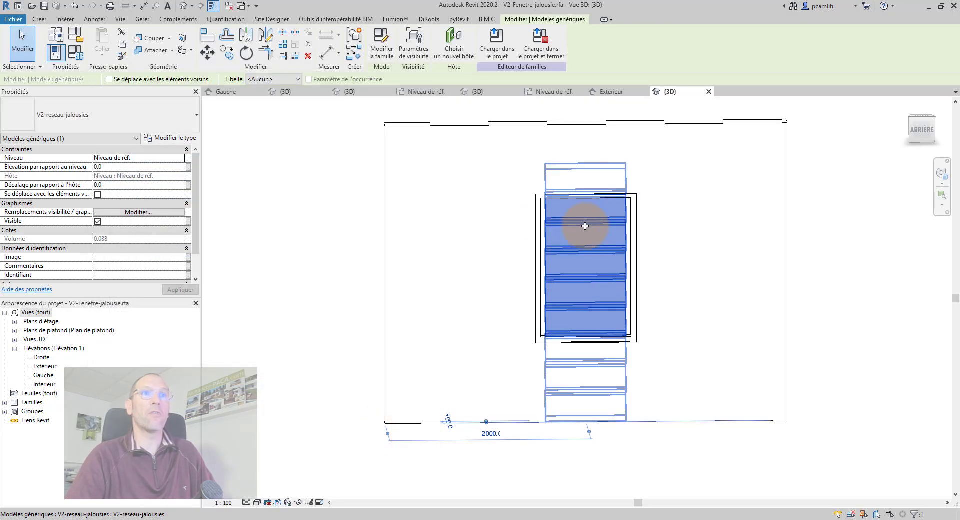
pyautogui.click(76, 51)
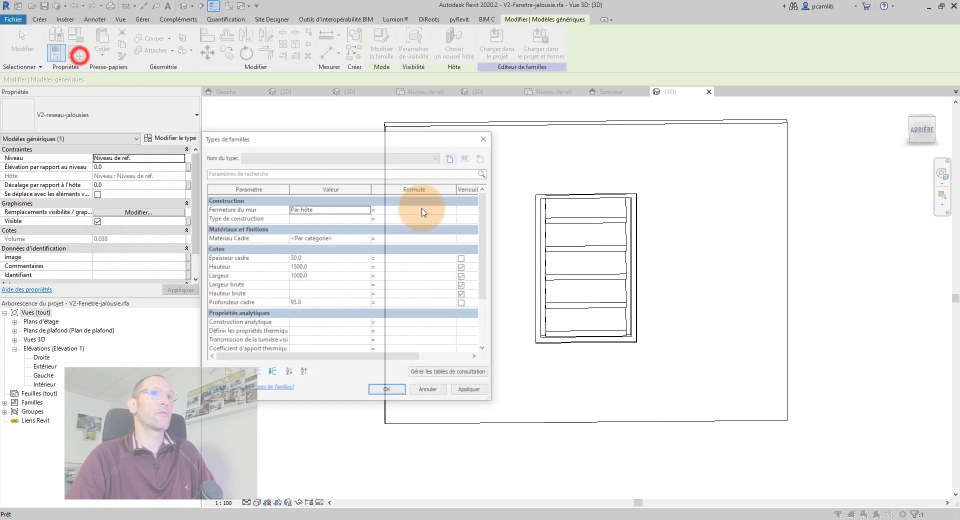
pyautogui.moveTo(352, 146); pyautogui.dragTo(279, 128)
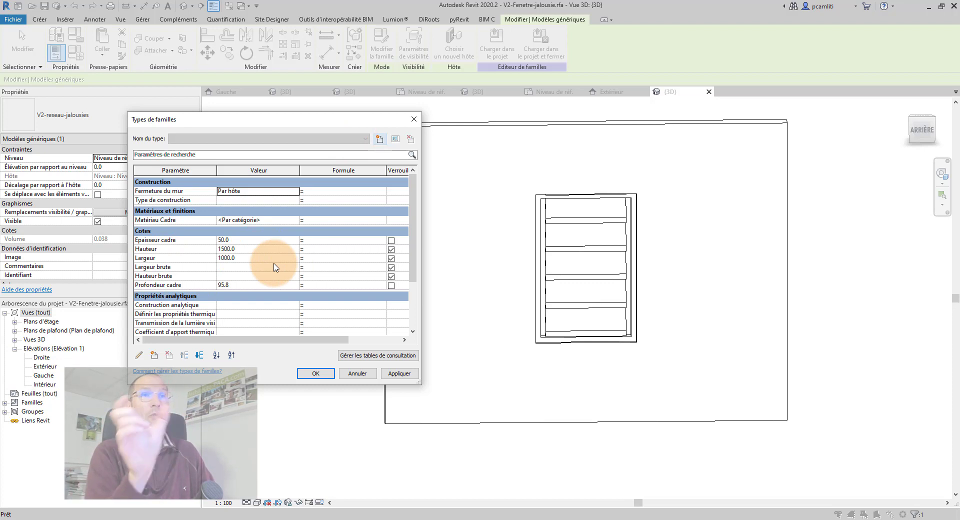
pyautogui.moveTo(298, 112); pyautogui.dragTo(298, 62)
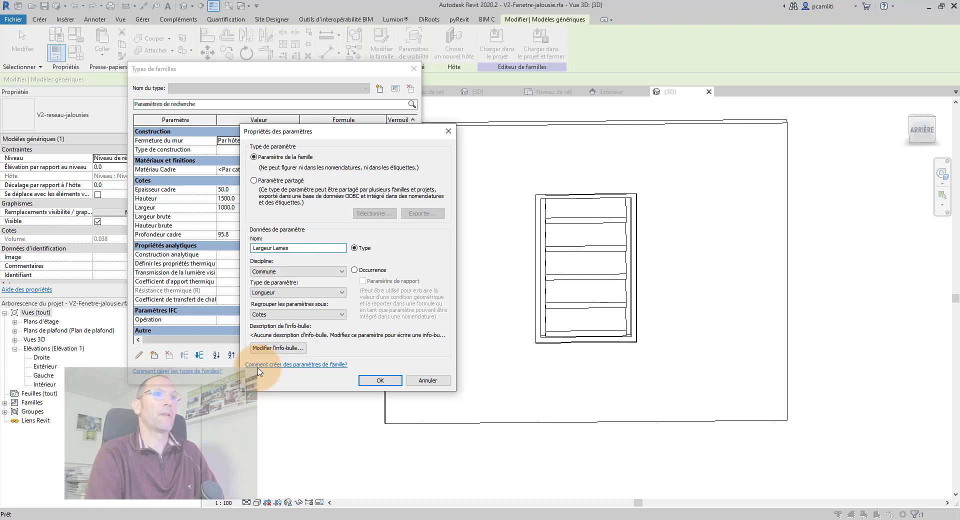
pyautogui.press('Return')
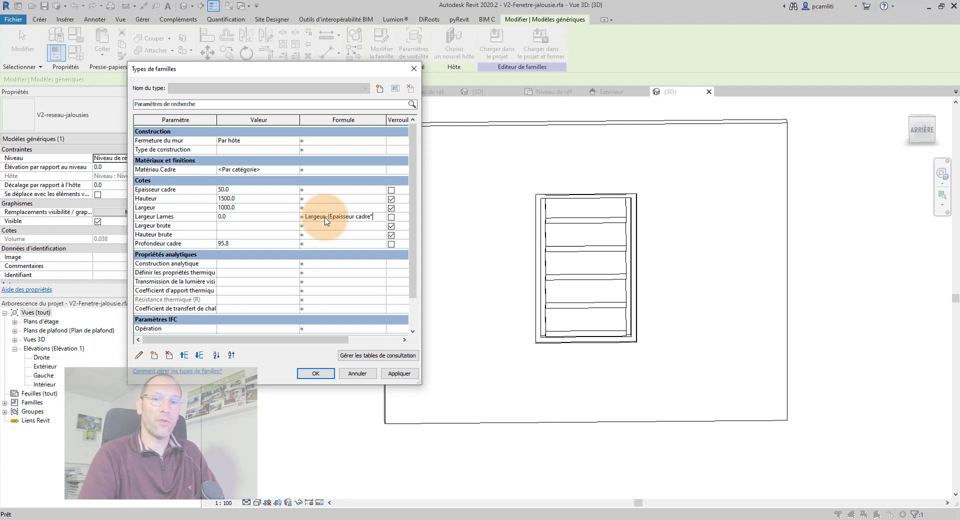
pyautogui.click(395, 376)
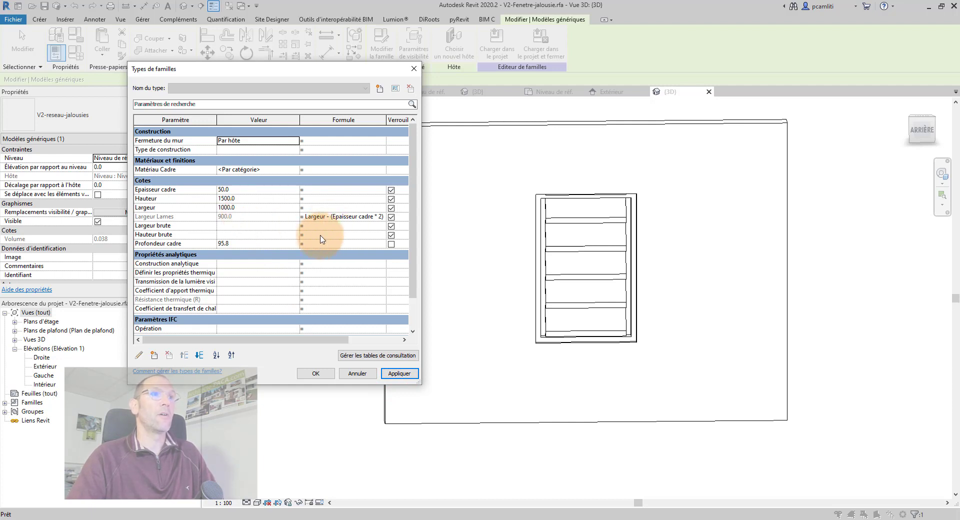
# Step: Create a length type parameter Hauteur Lames under Cotes, with the formula Hauteur - (Epaisseur cadre * 2)
pyautogui.write('H')
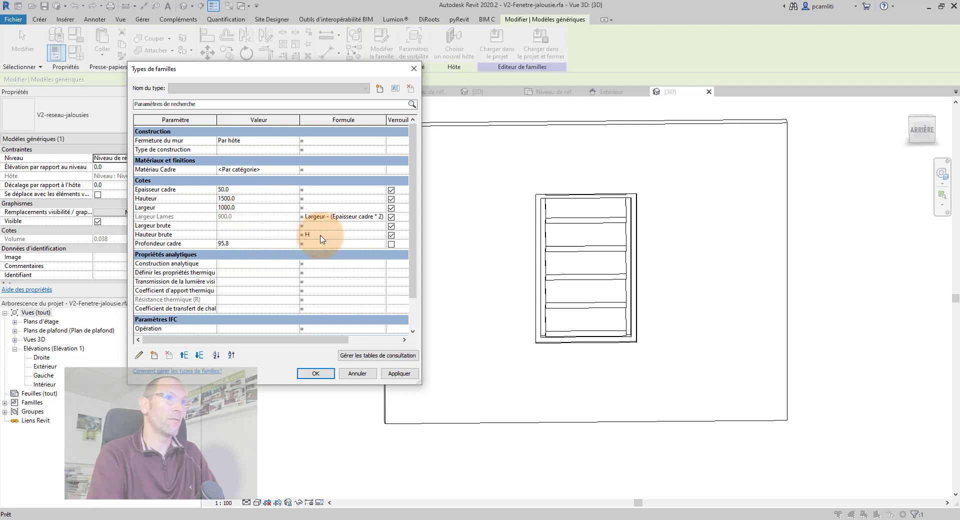
pyautogui.click(154, 355)
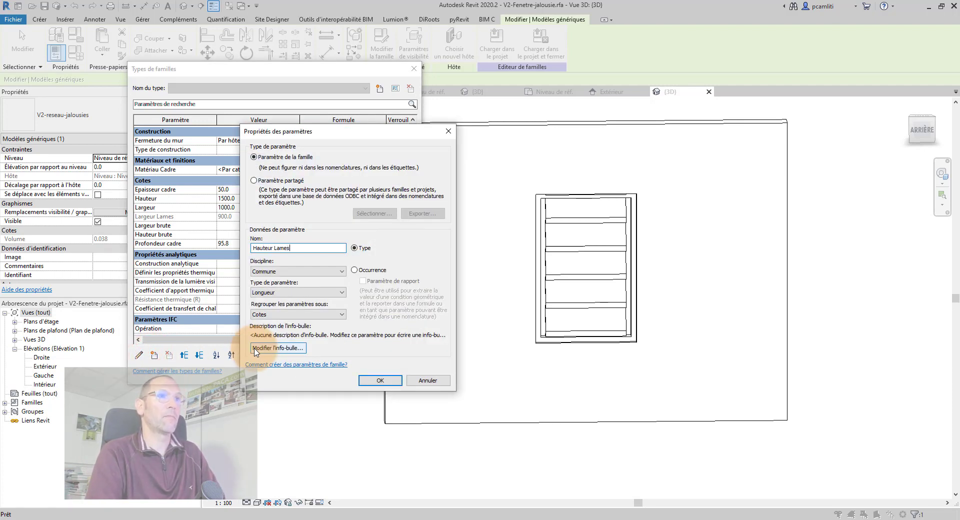
pyautogui.click(380, 380)
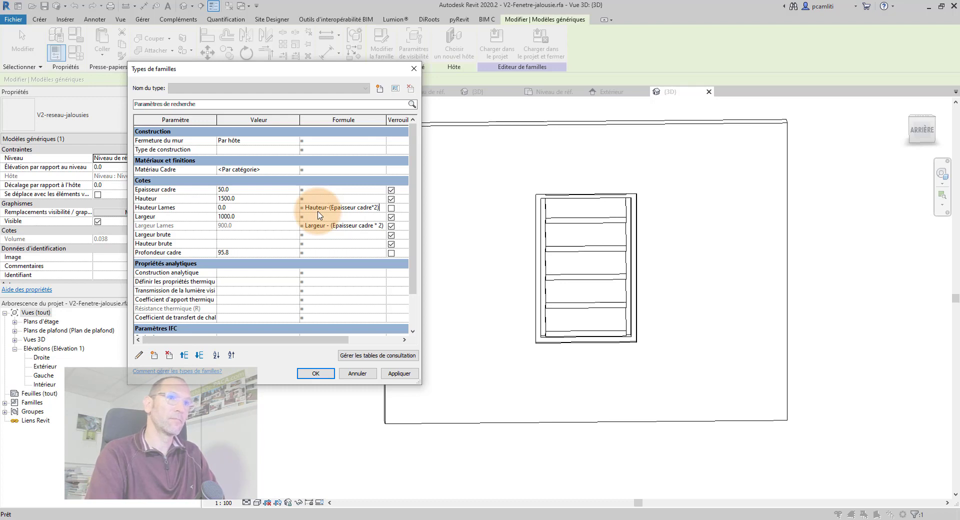
pyautogui.moveTo(288, 341); pyautogui.dragTo(186, 341)
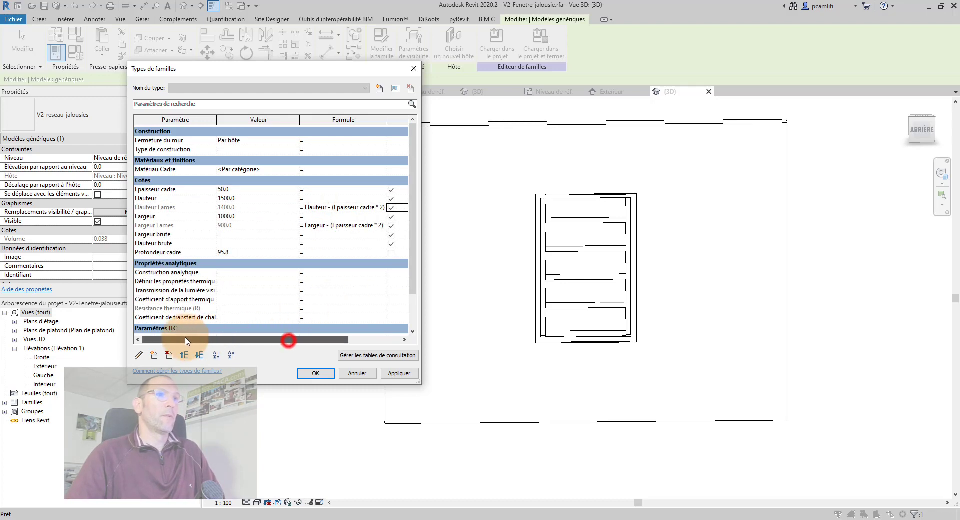
pyautogui.click(399, 373)
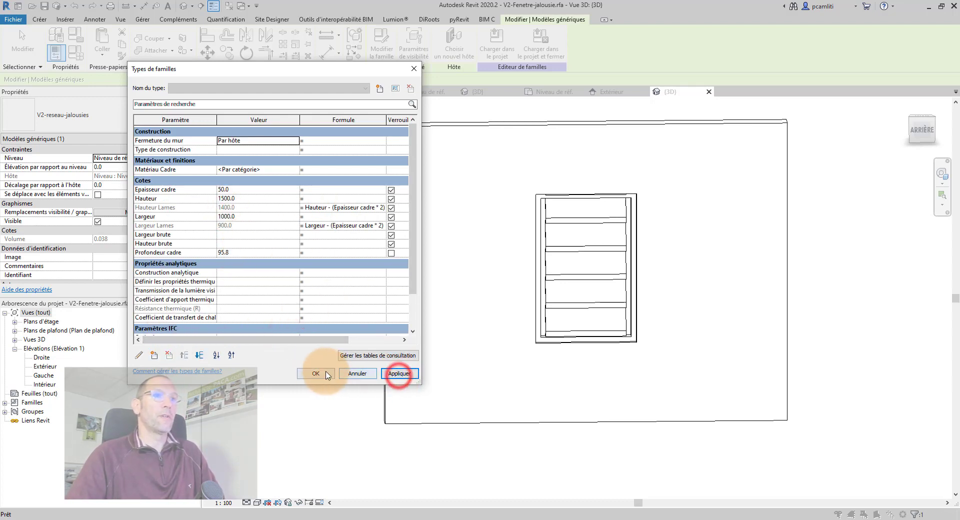
pyautogui.click(317, 373)
# Step: Associate the louvre array's Hauteur Réseau Lames type parameter with the family parameter Hauteur Lames
pyautogui.click(578, 273)
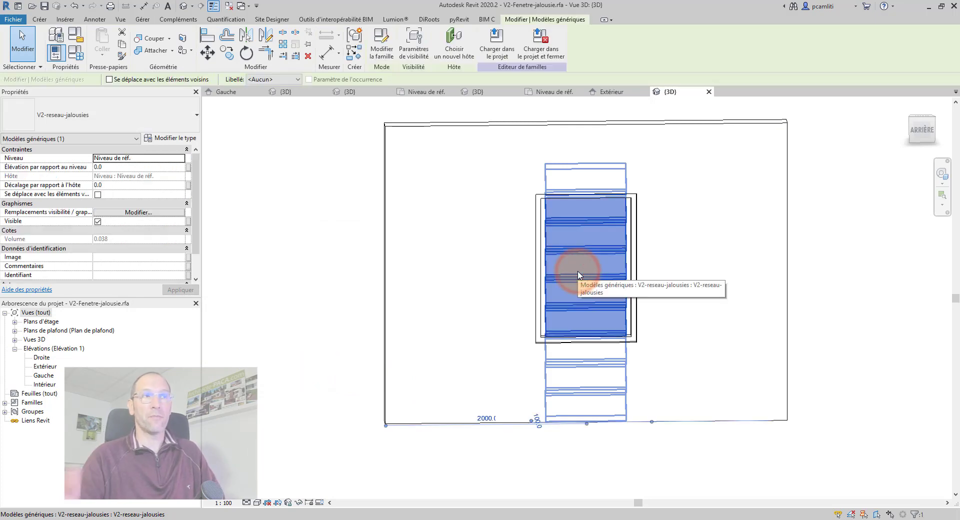
pyautogui.click(181, 139)
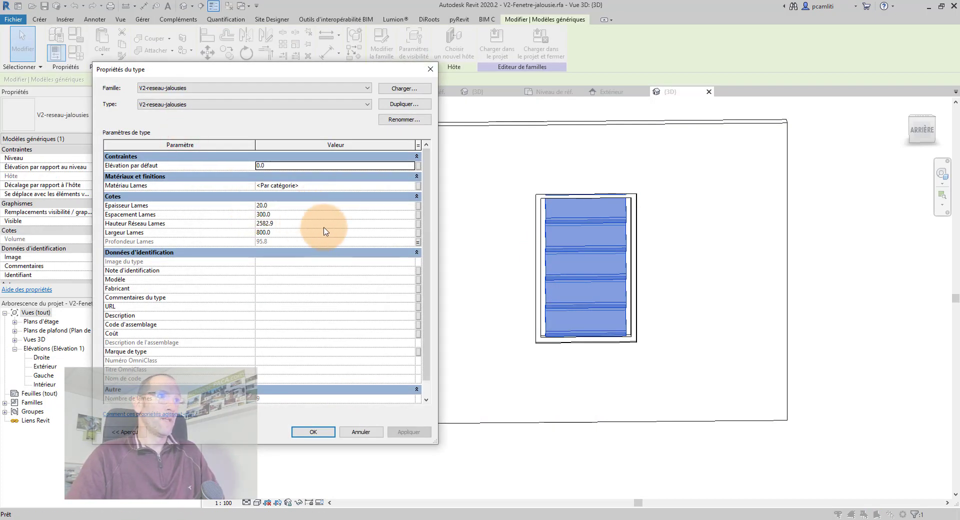
pyautogui.click(419, 224)
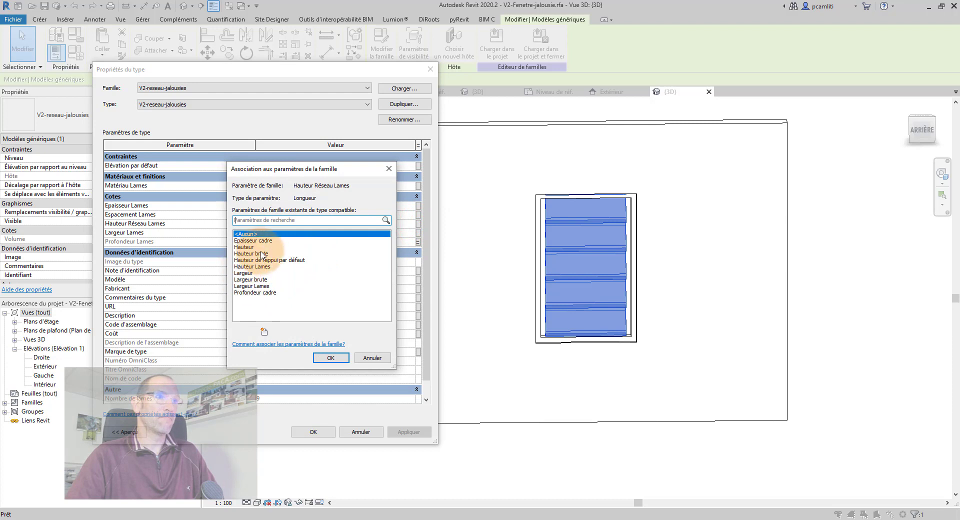
pyautogui.click(264, 267)
pyautogui.click(330, 358)
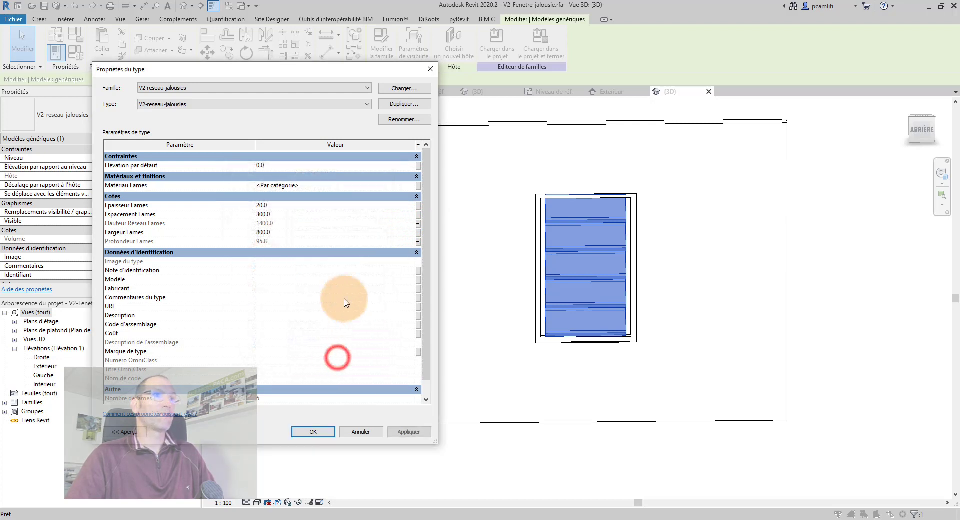
# Step: Associate the louvre array's Largeur Lames with the window family's Largeur Lames parameter and apply the type changes
pyautogui.click(418, 233)
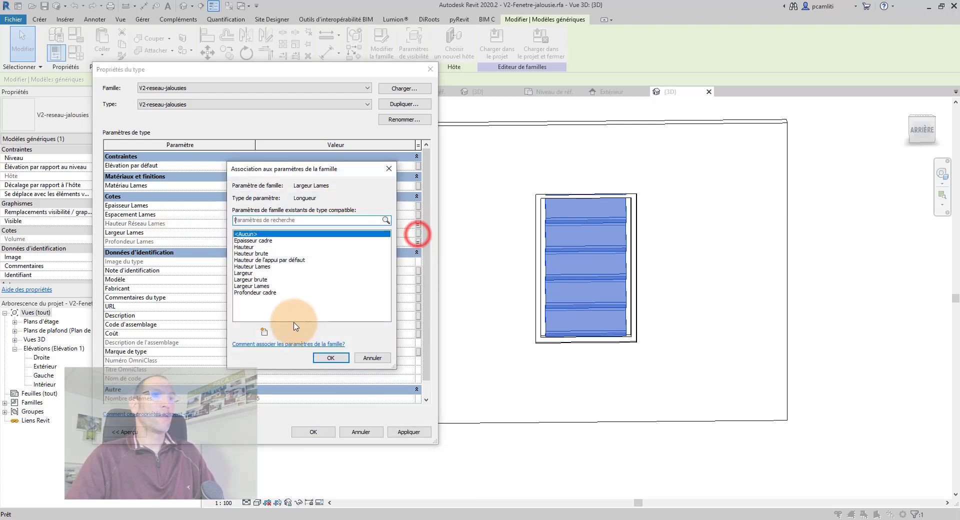
pyautogui.click(255, 286)
pyautogui.click(331, 358)
pyautogui.click(406, 430)
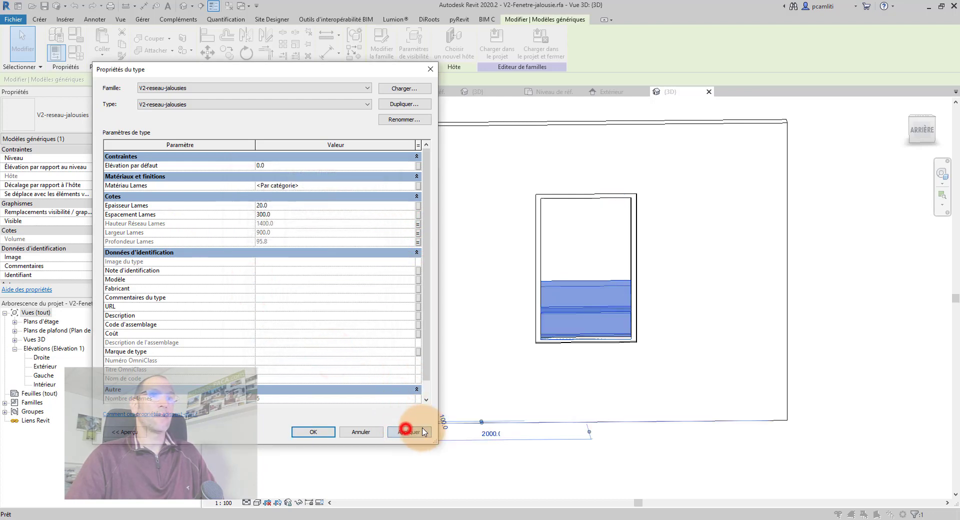
pyautogui.click(313, 431)
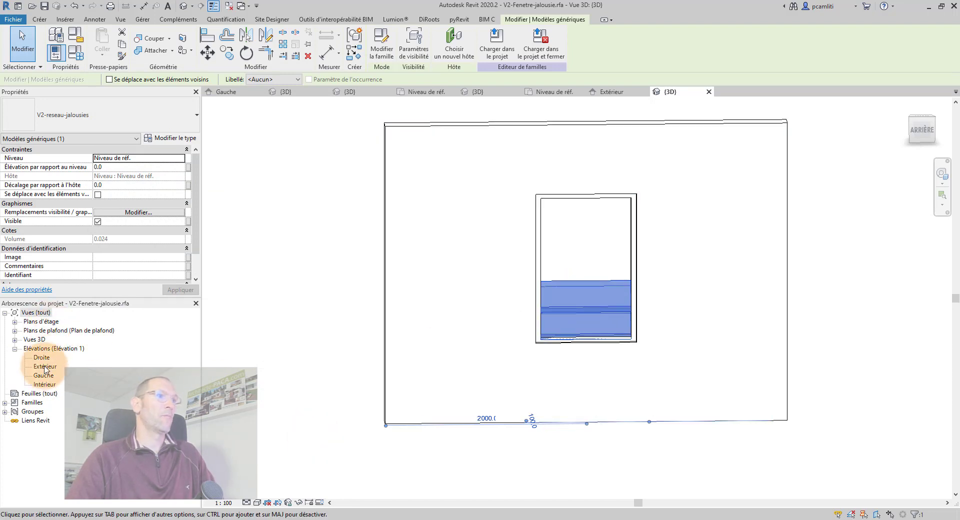
# Step: In the Extérieur elevation, align the top of the louvre array with the frame's upper inner reference plane, lock it, and check it in 3D
pyautogui.doubleClick(44, 370)
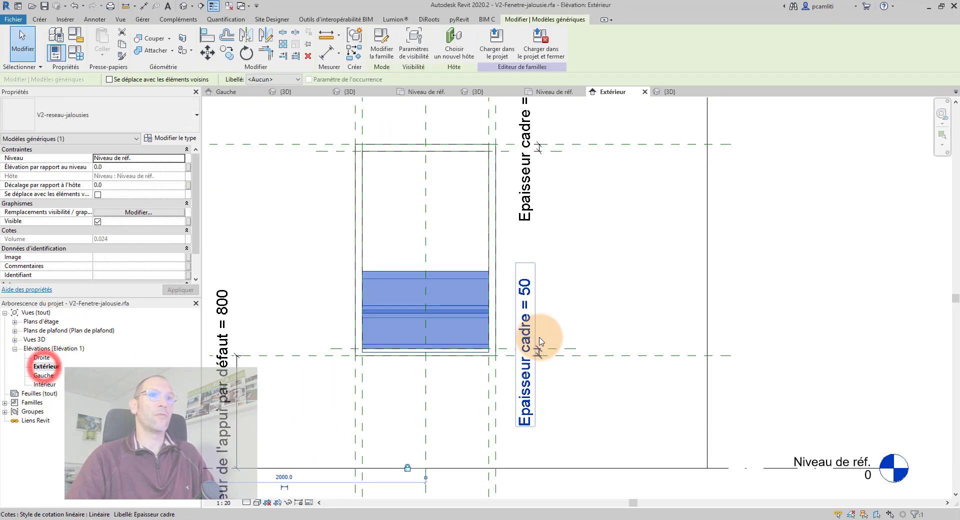
pyautogui.scroll(-2, 443, 270)
pyautogui.click(208, 35)
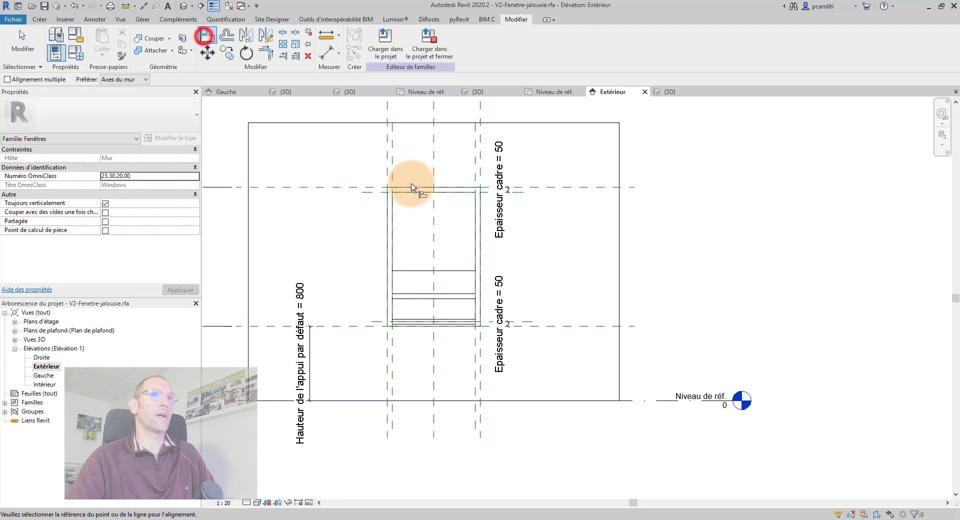
pyautogui.click(376, 190)
pyautogui.click(428, 270)
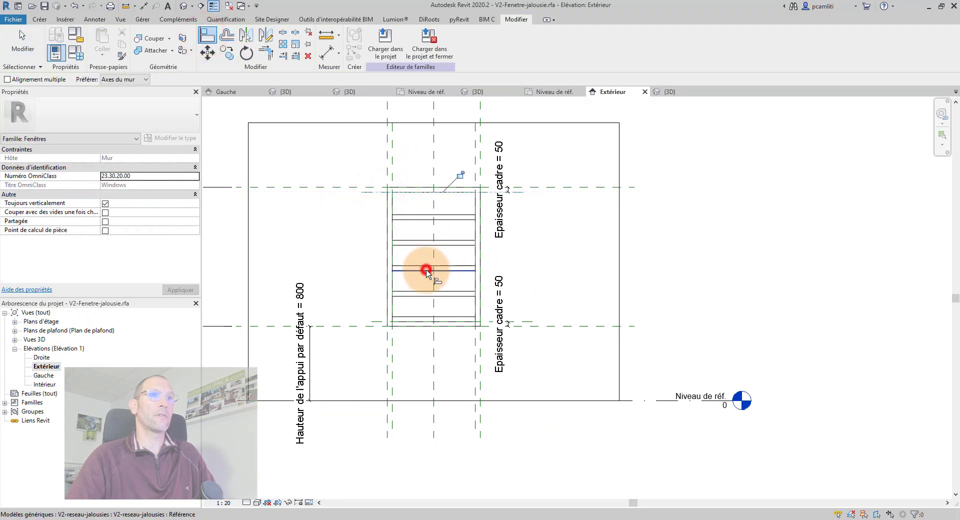
pyautogui.click(459, 176)
pyautogui.press('Escape')
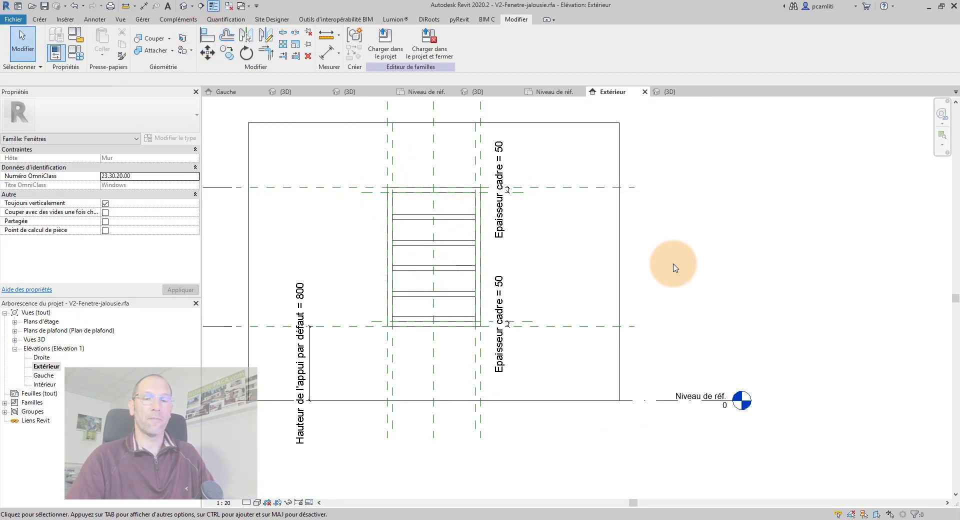
pyautogui.hotkey('ctrl', 'Tab')
pyautogui.keyDown('shift'); pyautogui.moveTo(622, 284); pyautogui.dragTo(606, 315, button='middle'); pyautogui.keyUp('shift')
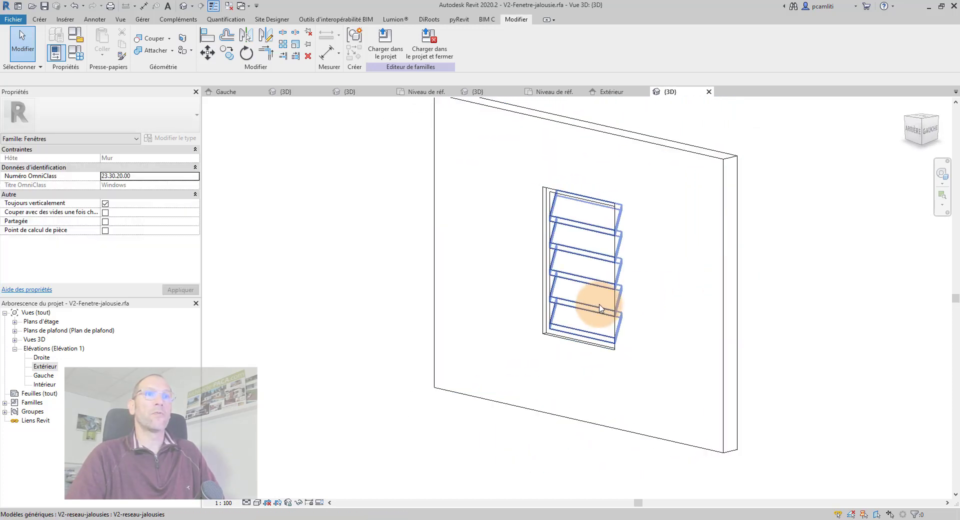
pyautogui.keyDown('shift'); pyautogui.moveTo(295, 247); pyautogui.dragTo(611, 272, button='middle'); pyautogui.keyUp('shift')
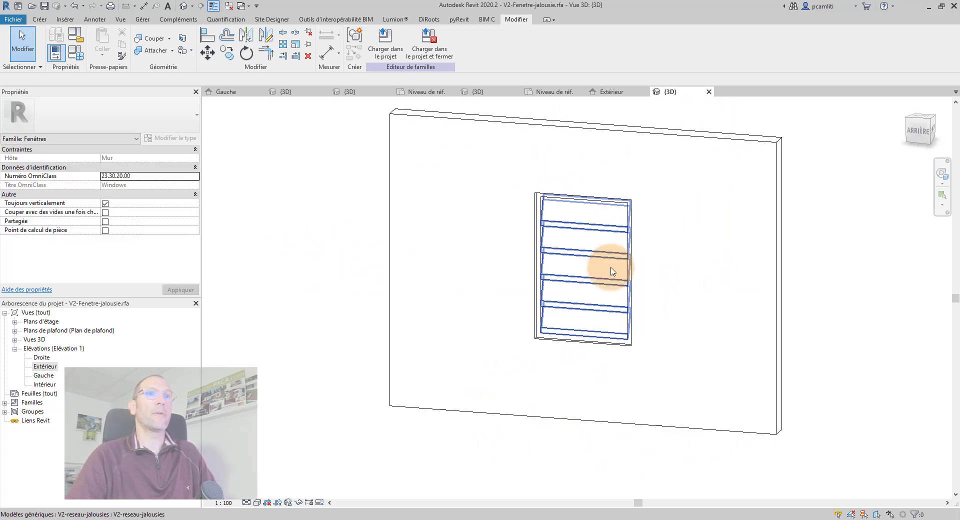
# Step: Create a length type parameter Epaisseur Lames under Cotes and set its value to 20
pyautogui.click(76, 51)
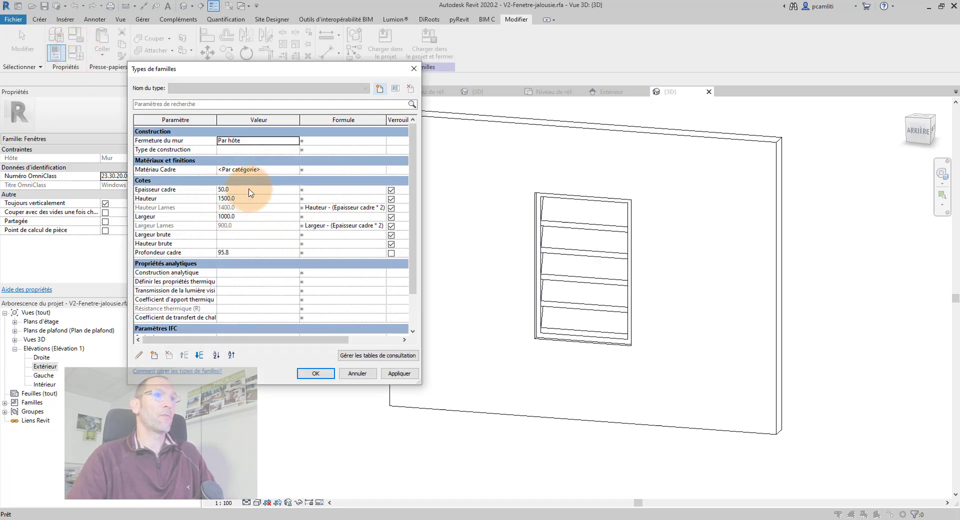
pyautogui.click(154, 356)
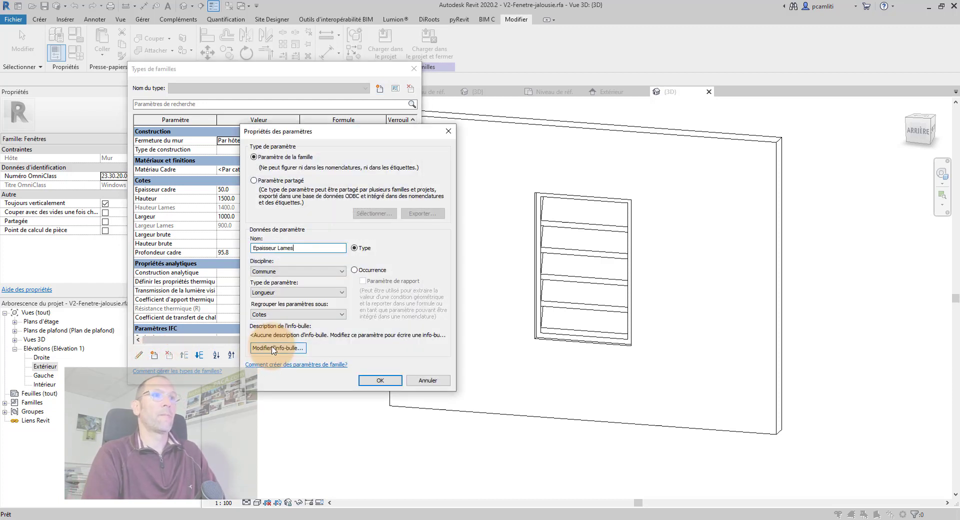
pyautogui.press('Return')
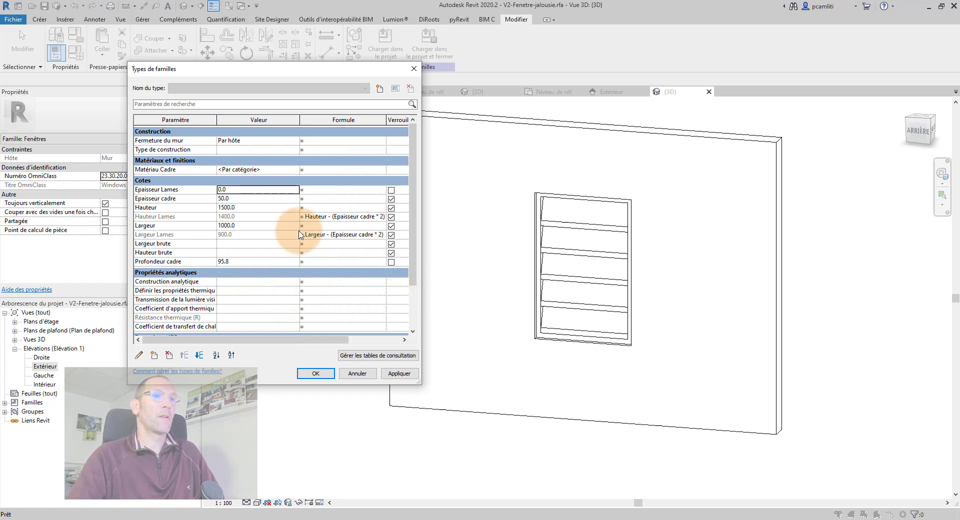
pyautogui.click(241, 192)
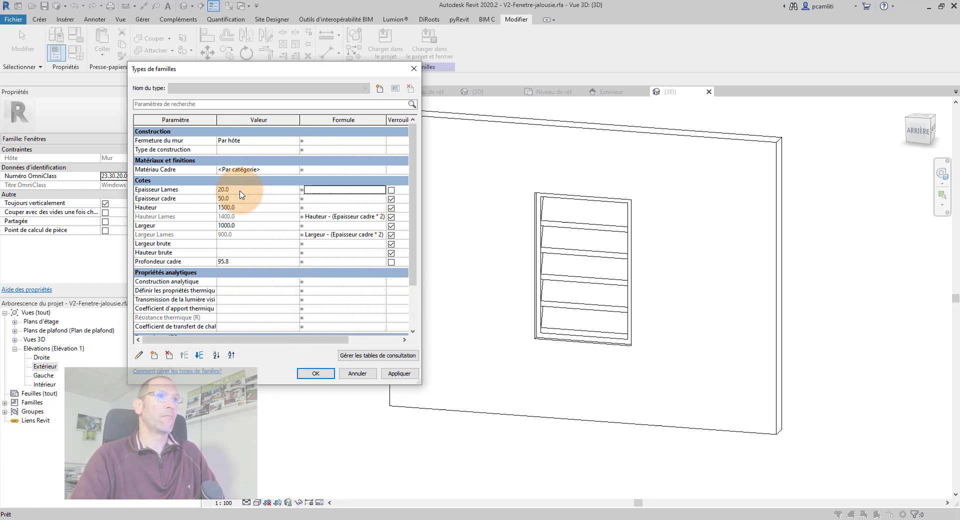
pyautogui.click(397, 375)
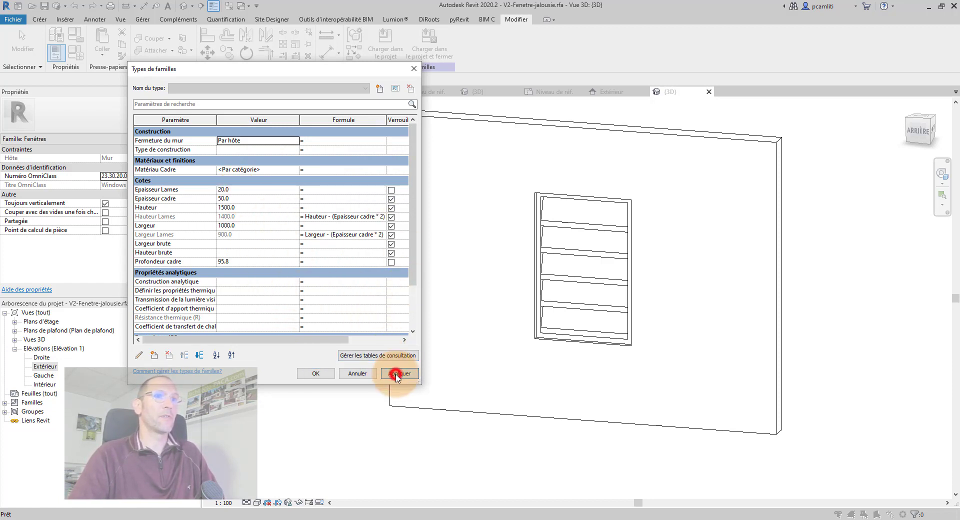
pyautogui.click(323, 375)
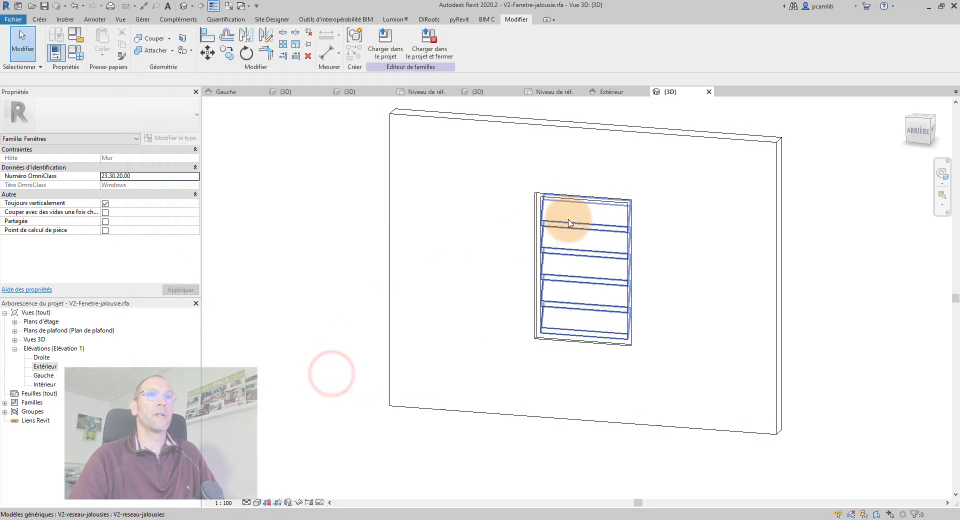
# Step: Associate the louvre array's Epaisseur Lames type parameter with the window family's Epaisseur Lames parameter
pyautogui.click(568, 224)
pyautogui.click(178, 141)
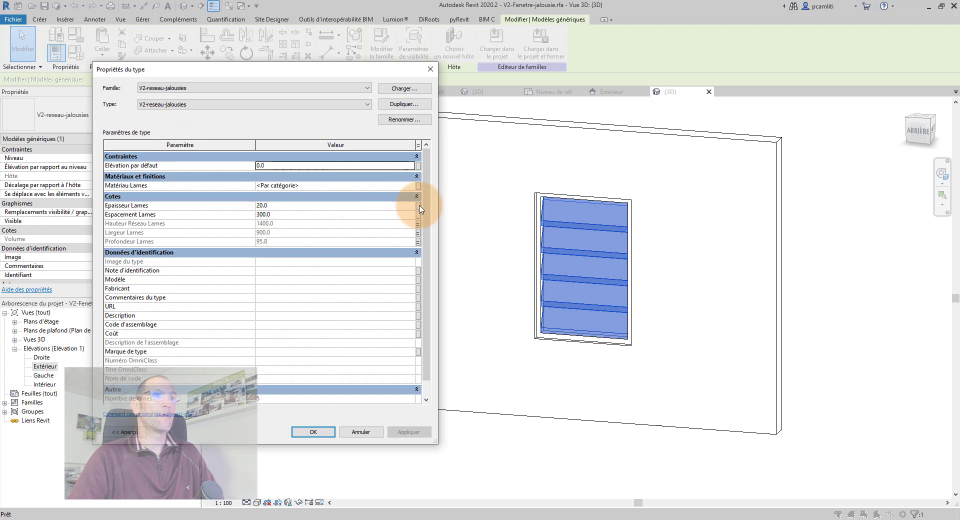
pyautogui.click(419, 207)
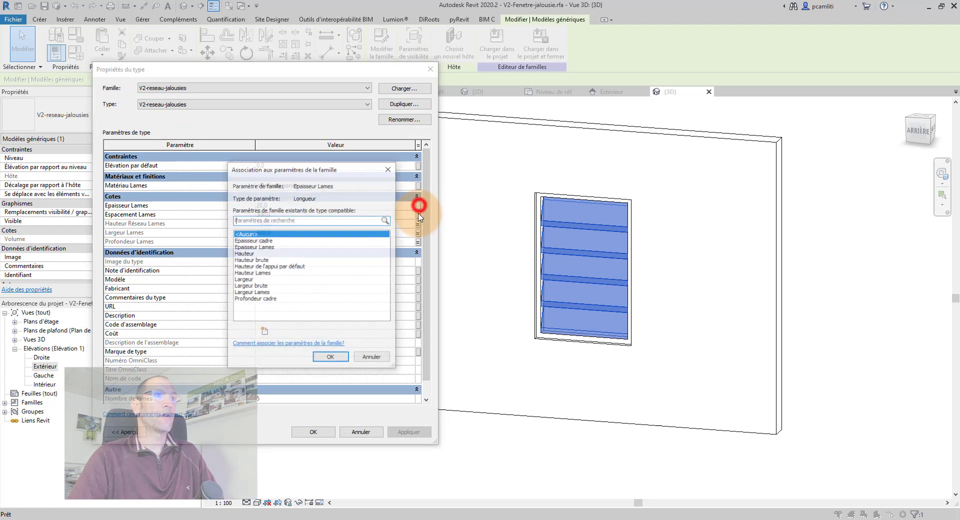
pyautogui.click(268, 246)
pyautogui.click(330, 357)
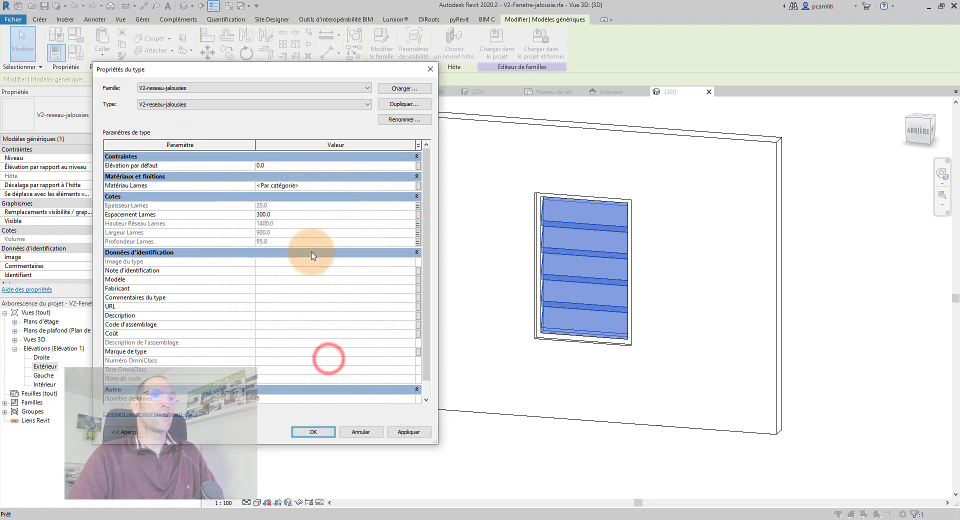
pyautogui.click(313, 432)
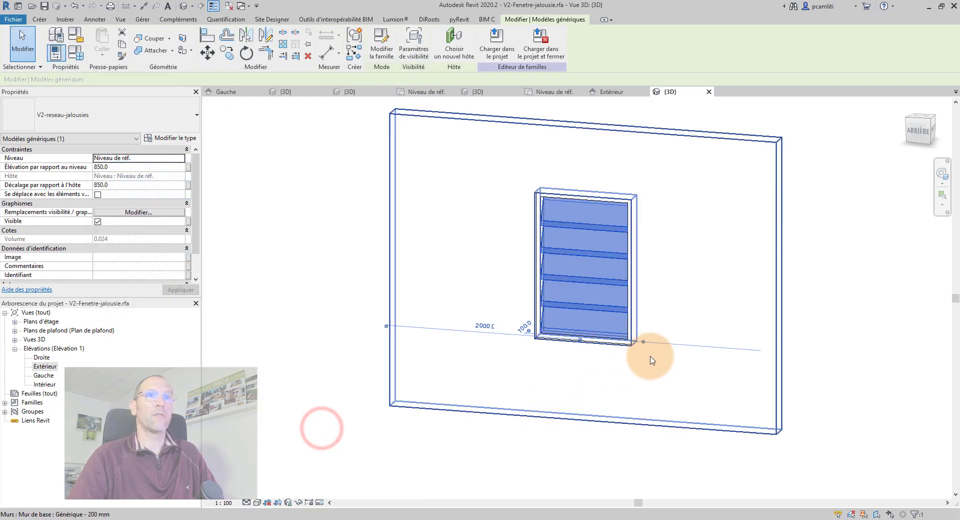
pyautogui.keyDown('shift'); pyautogui.moveTo(651, 359); pyautogui.dragTo(321, 400, button='middle'); pyautogui.keyUp('shift')
pyautogui.click(307, 391)
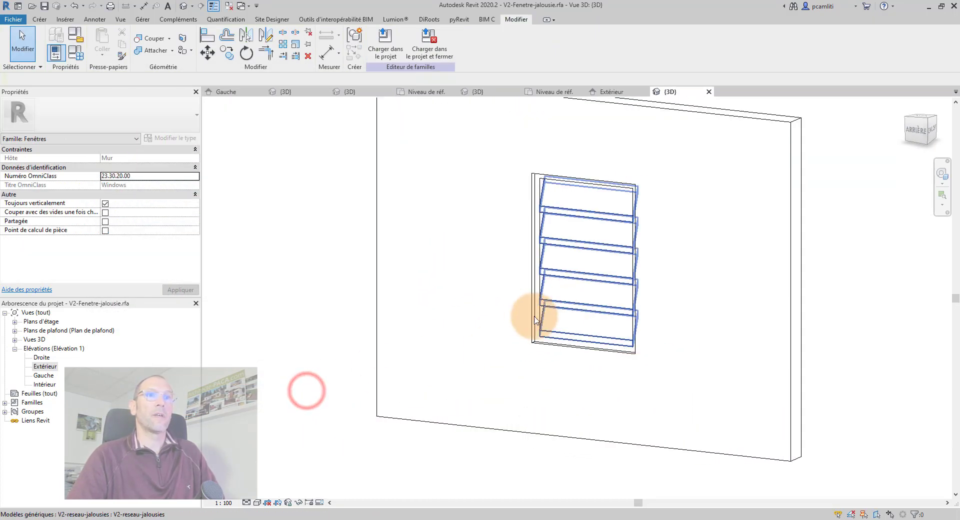
pyautogui.click(310, 235)
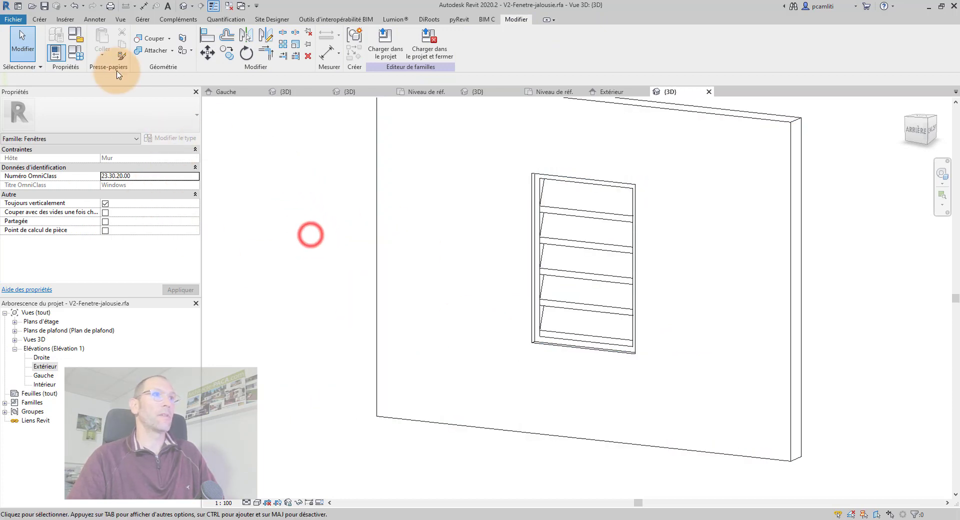
# Step: Create a length type parameter Espacement Lames under Cotes and set its value to 375
pyautogui.click(76, 51)
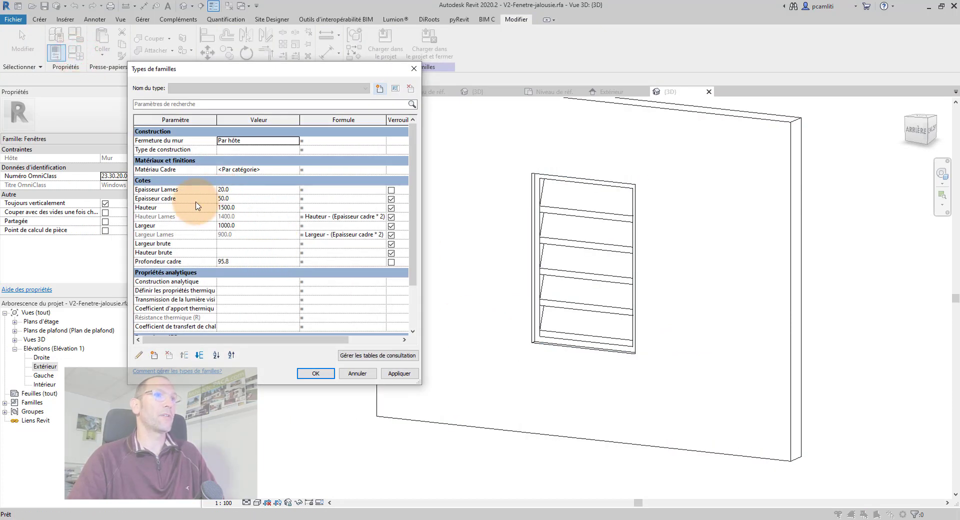
pyautogui.click(364, 374)
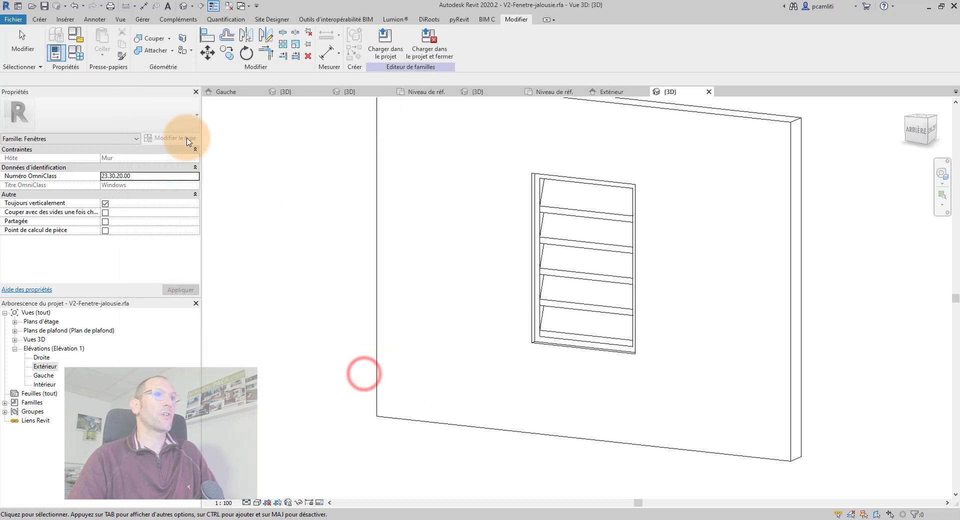
pyautogui.click(77, 54)
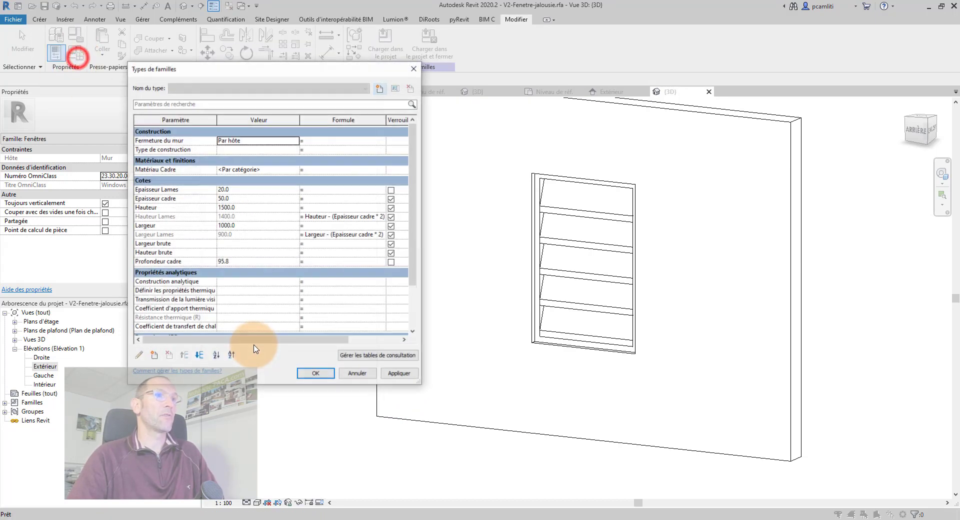
pyautogui.click(156, 355)
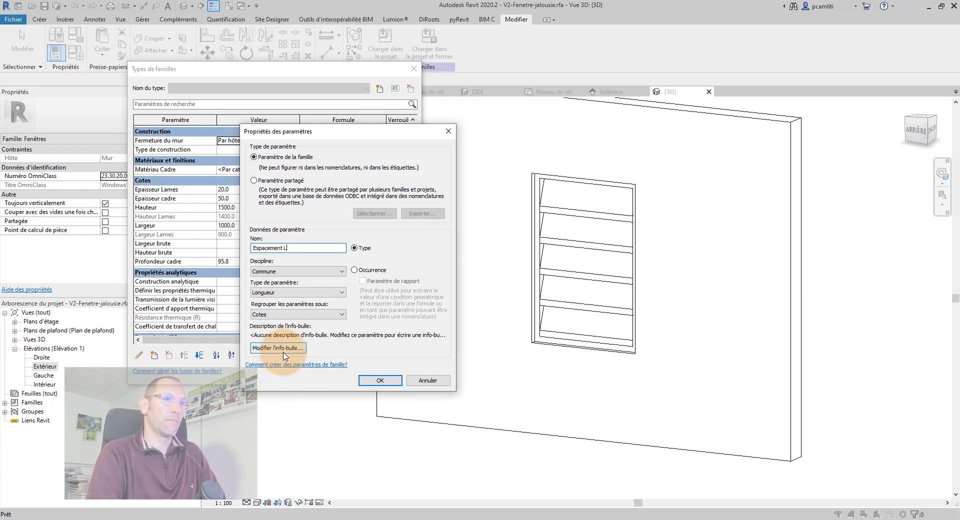
pyautogui.press('Return')
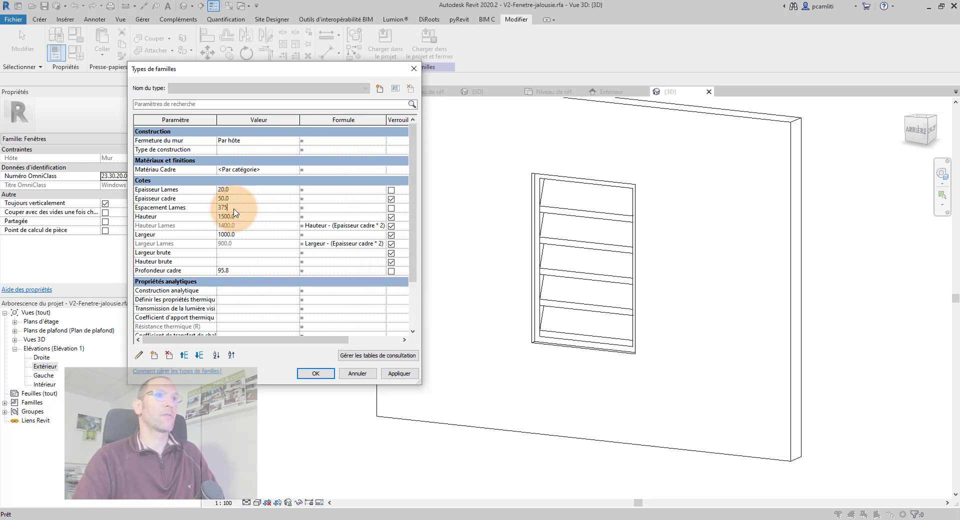
pyautogui.click(311, 374)
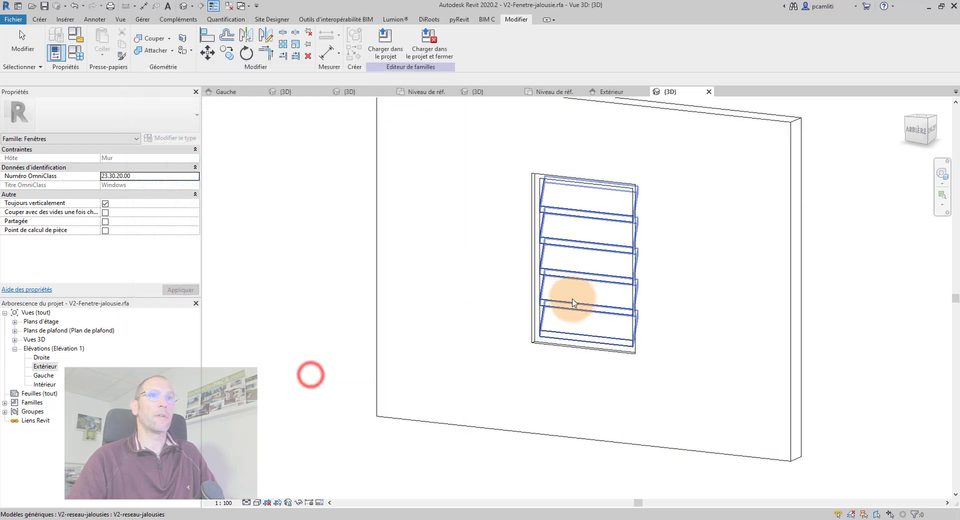
# Step: Associate the louvre array's Espacement Lames type parameter with the window family's Espacement Lames parameter and apply the type changes
pyautogui.click(571, 283)
pyautogui.click(170, 137)
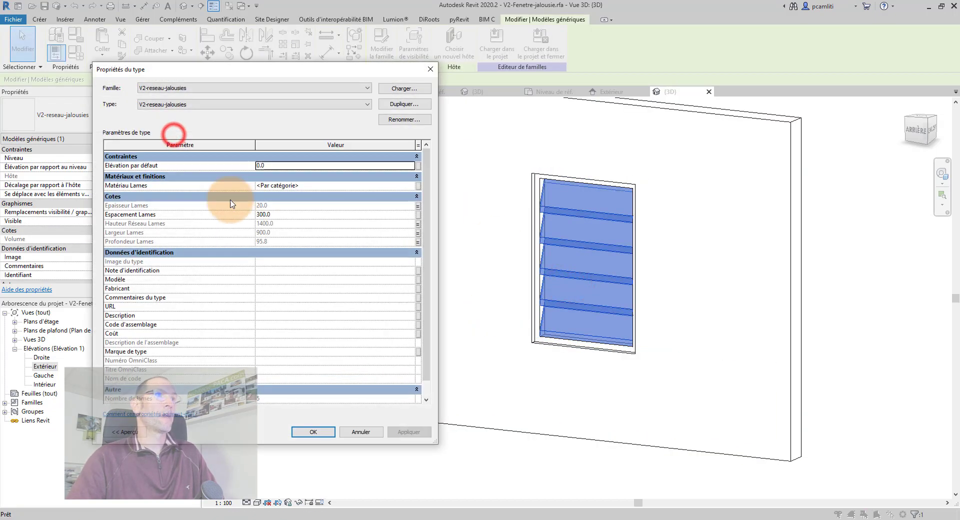
pyautogui.click(418, 215)
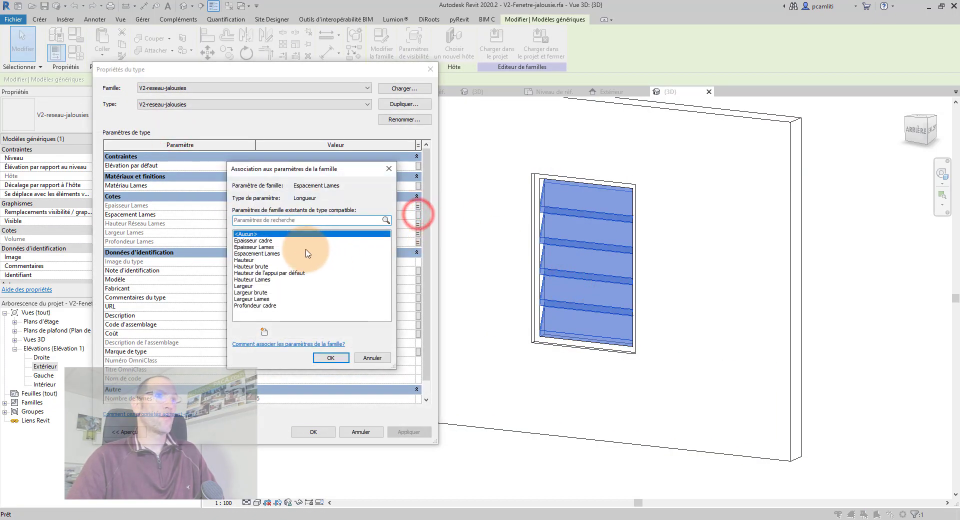
pyautogui.click(248, 254)
pyautogui.click(322, 358)
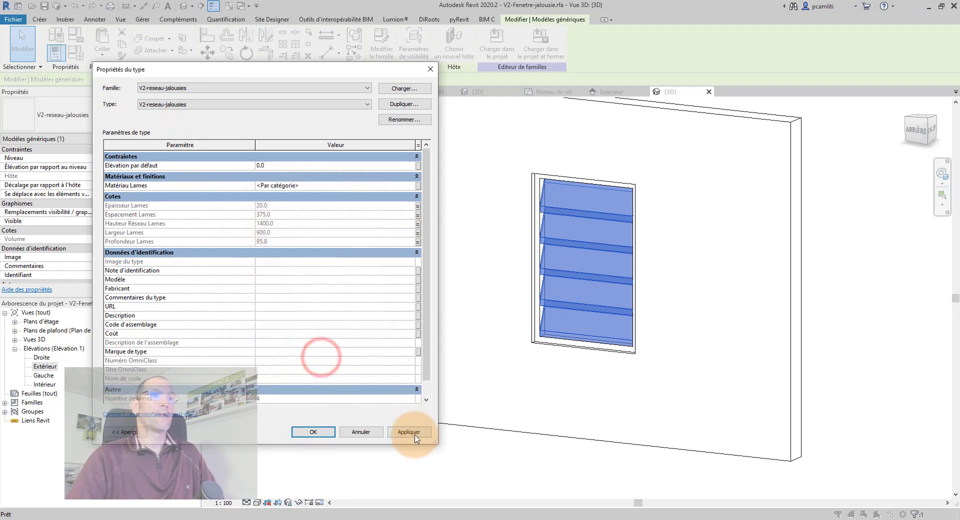
pyautogui.click(414, 433)
pyautogui.click(313, 432)
pyautogui.keyDown('shift'); pyautogui.moveTo(578, 396); pyautogui.dragTo(643, 392, button='middle'); pyautogui.keyUp('shift')
pyautogui.click(759, 382)
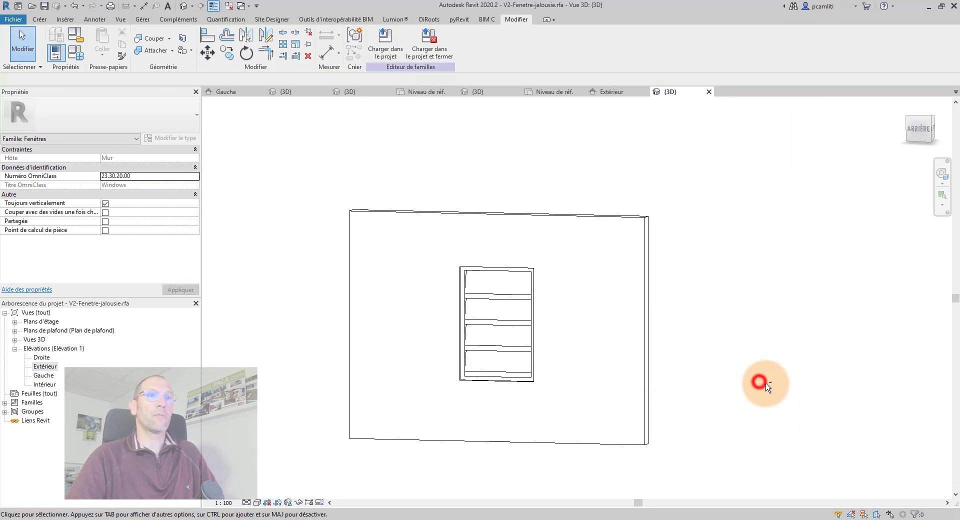
# Step: Stretch the host wall to a height of about 4223 mm, and set the window's Hauteur to 1800 and Largeur to 1500
pyautogui.click(503, 220)
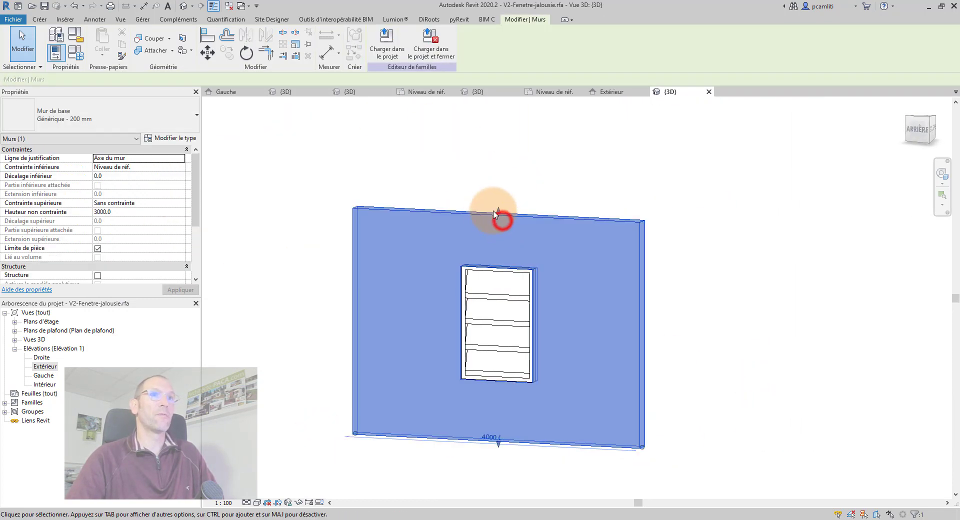
pyautogui.moveTo(494, 214); pyautogui.dragTo(498, 119)
pyautogui.click(72, 52)
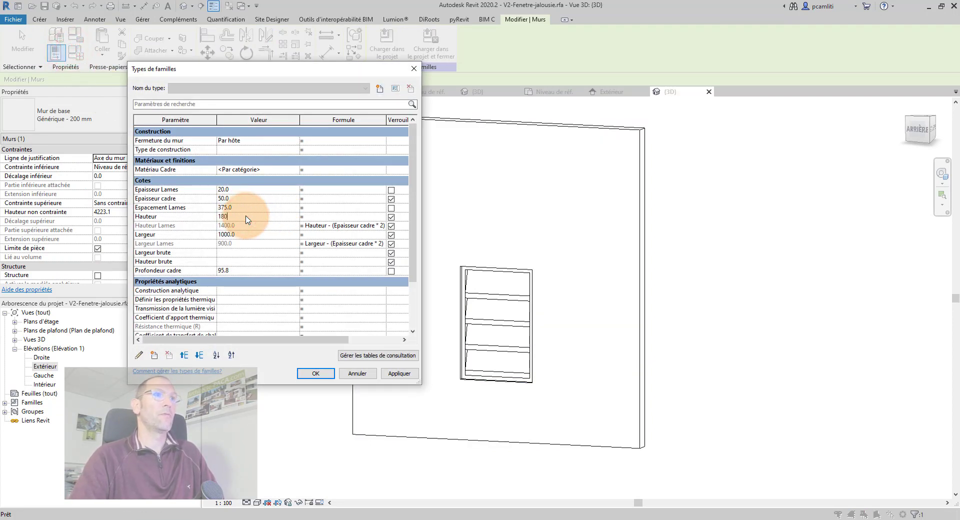
pyautogui.click(399, 373)
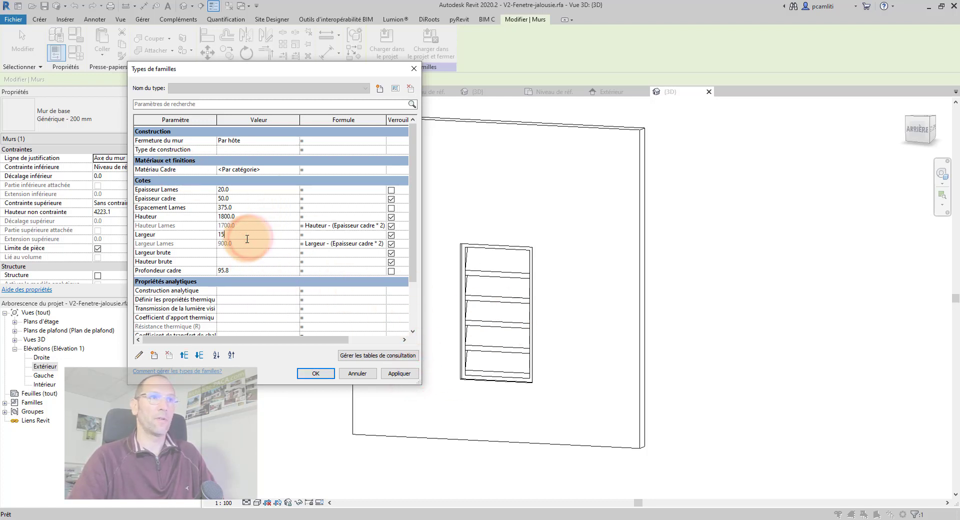
pyautogui.click(407, 374)
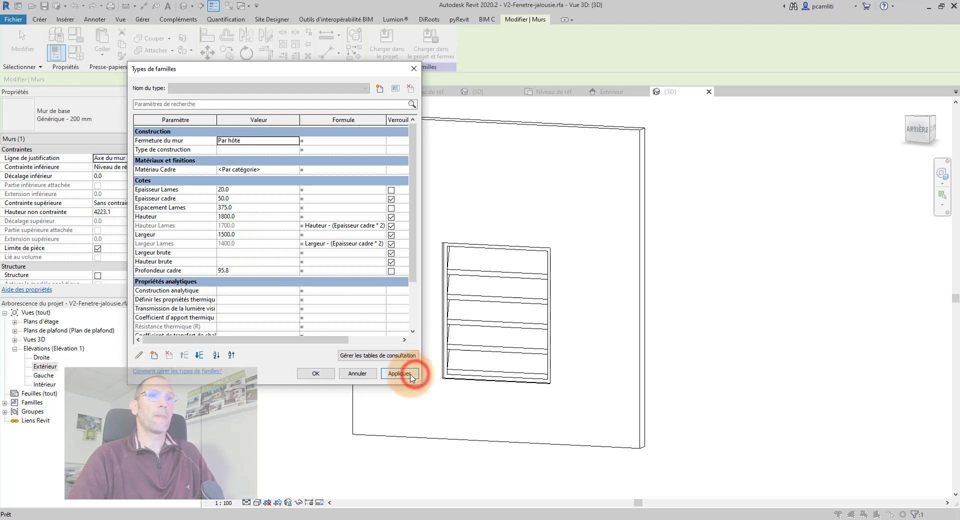
pyautogui.click(316, 375)
pyautogui.keyDown('shift'); pyautogui.moveTo(543, 371); pyautogui.dragTo(461, 364, button='middle'); pyautogui.keyUp('shift')
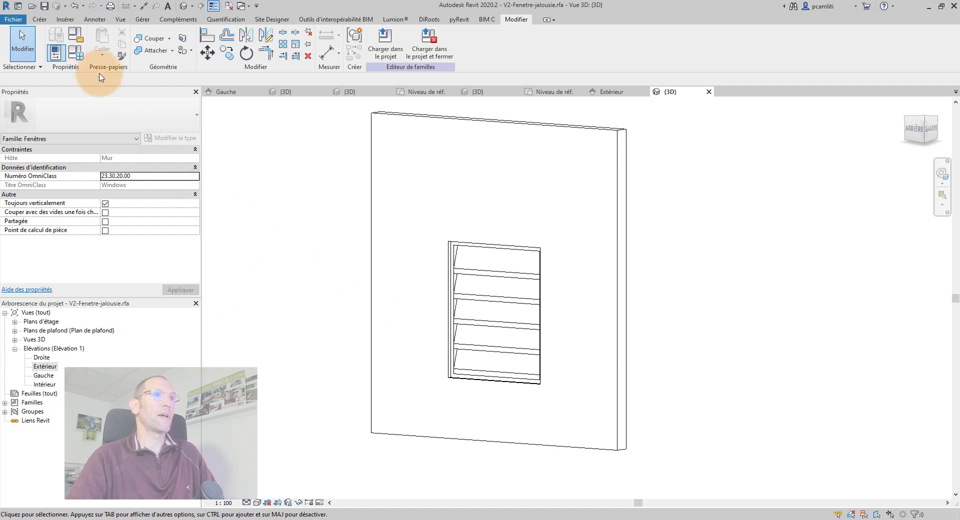
# Step: Set the window family's Espacement Lames to 90 and apply the change
pyautogui.click(75, 51)
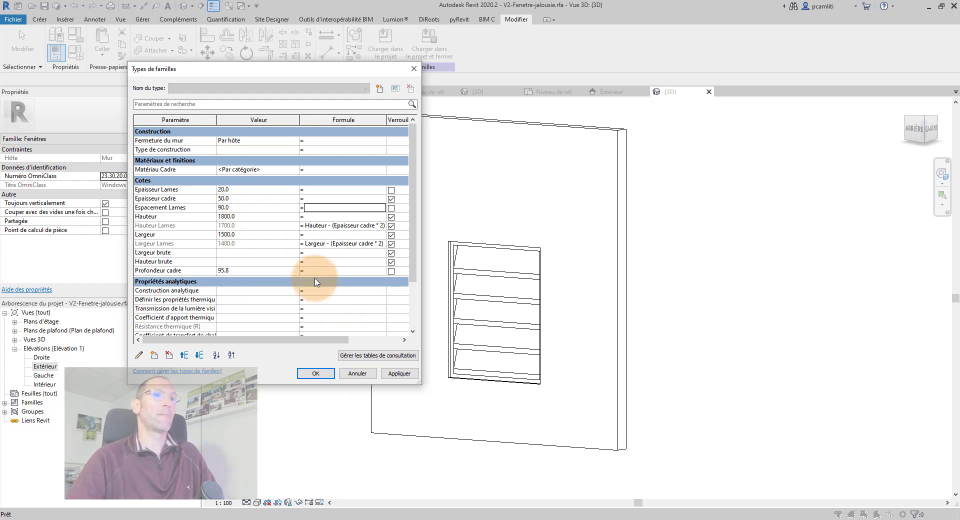
pyautogui.click(406, 374)
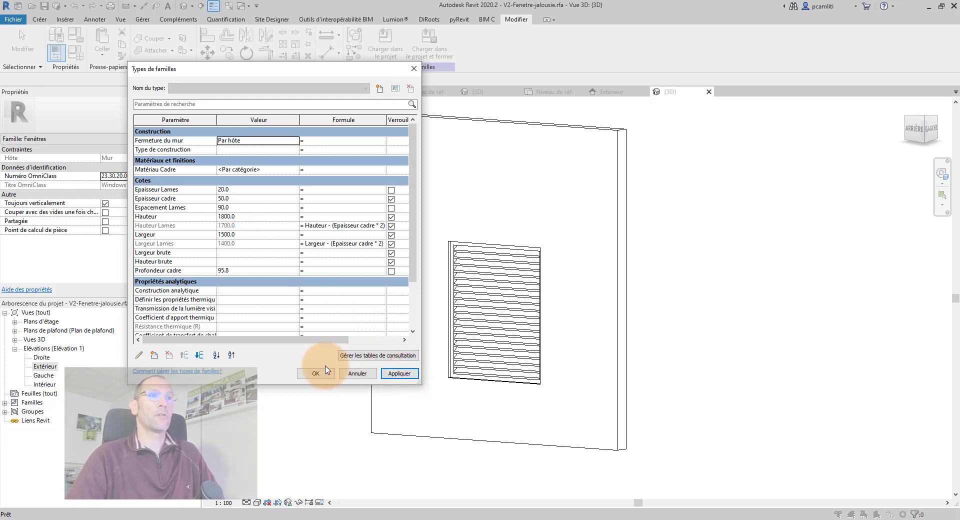
# Step: Check the louvre array in the 3D view and reopen the window's family types
pyautogui.click(317, 373)
pyautogui.click(469, 383)
pyautogui.keyDown('shift'); pyautogui.moveTo(510, 321); pyautogui.dragTo(453, 325, button='middle'); pyautogui.keyUp('shift')
pyautogui.click(453, 325)
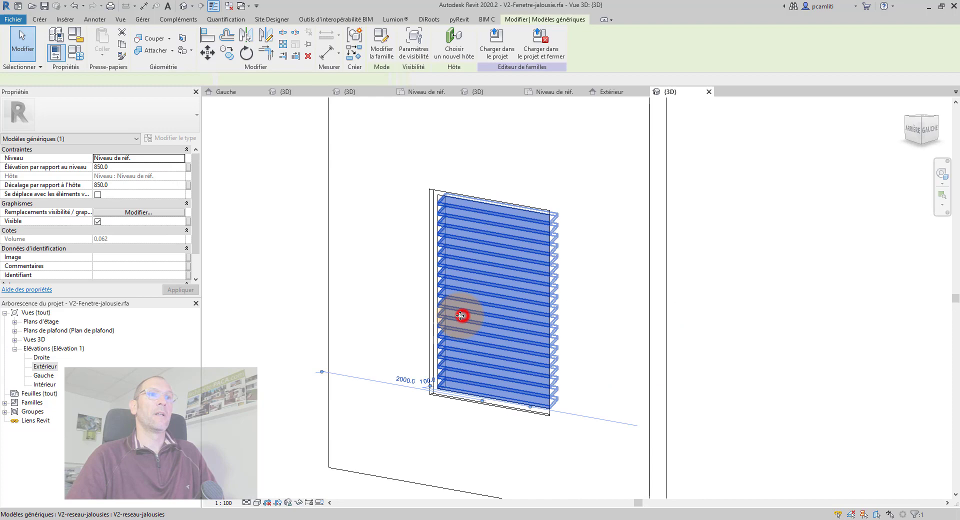
pyautogui.click(302, 270)
pyautogui.click(78, 52)
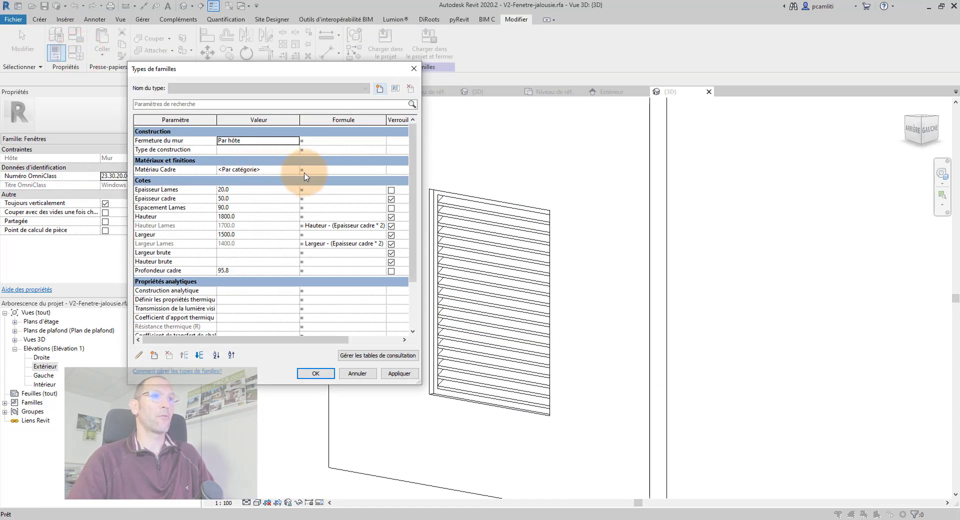
pyautogui.click(155, 355)
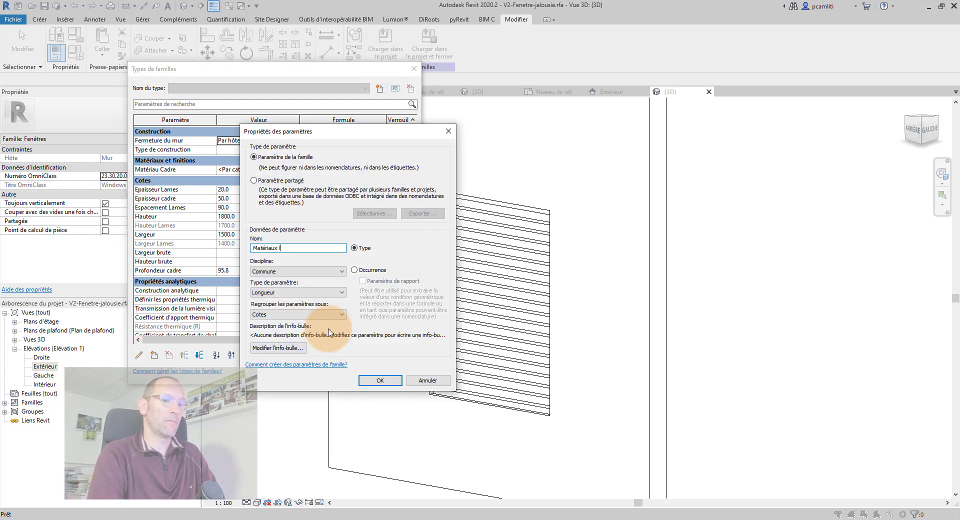
pyautogui.write('Matériaux lames')
pyautogui.press('Return')
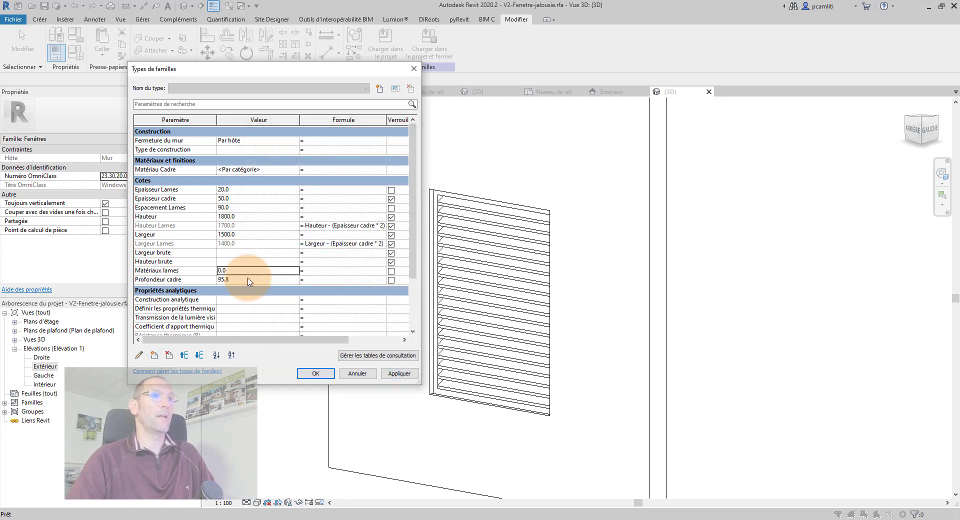
pyautogui.click(185, 271)
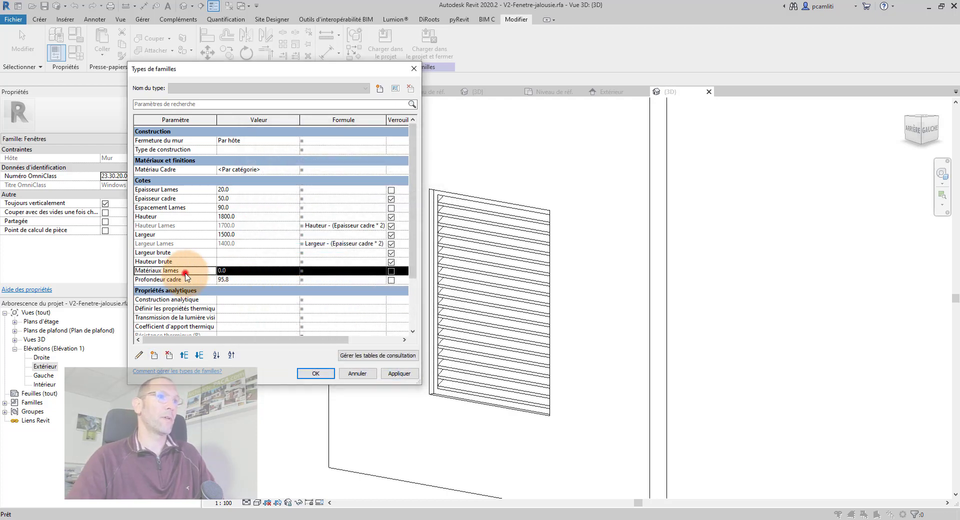
pyautogui.click(169, 356)
pyautogui.click(562, 270)
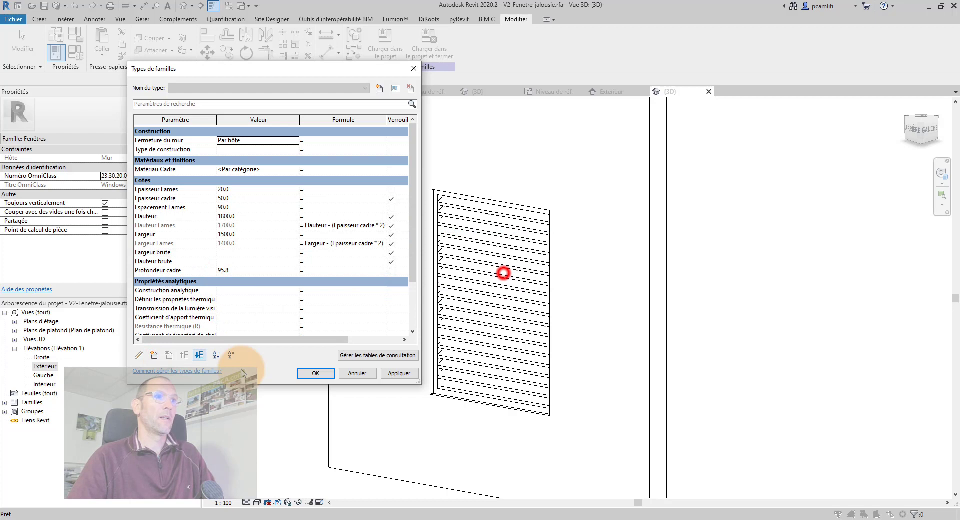
# Step: Create a type parameter Matériau lames of type Matériau, grouped under Matériaux et finitions, and confirm the family types
pyautogui.click(155, 355)
pyautogui.click(298, 292)
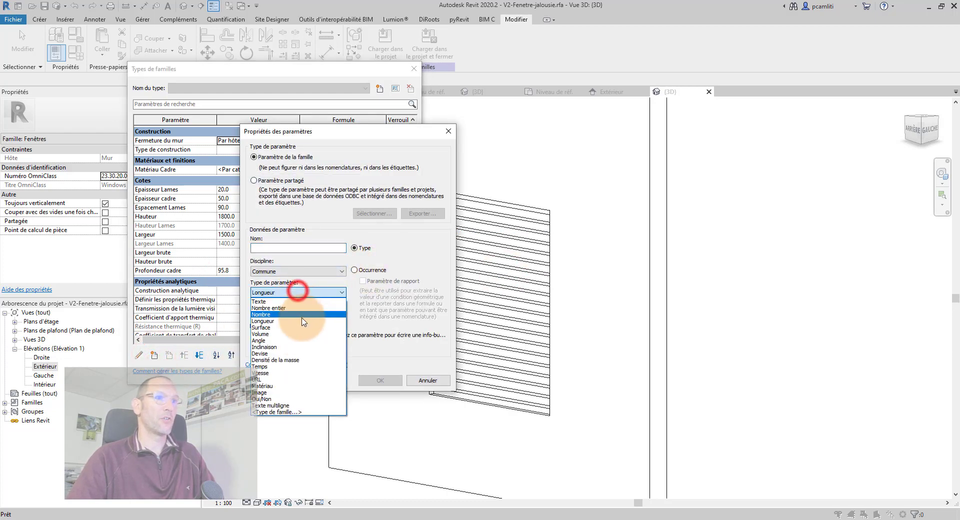
pyautogui.click(305, 386)
pyautogui.click(278, 249)
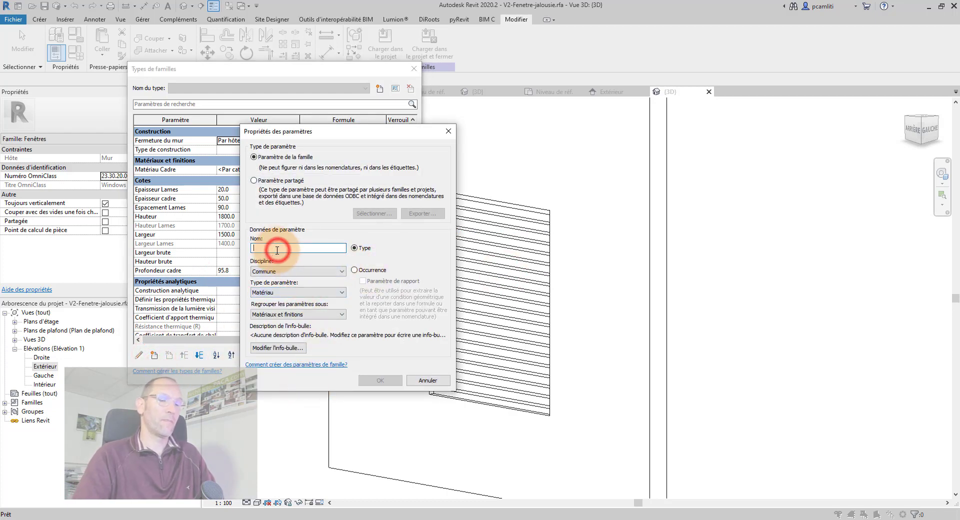
pyautogui.write('Matériau ')
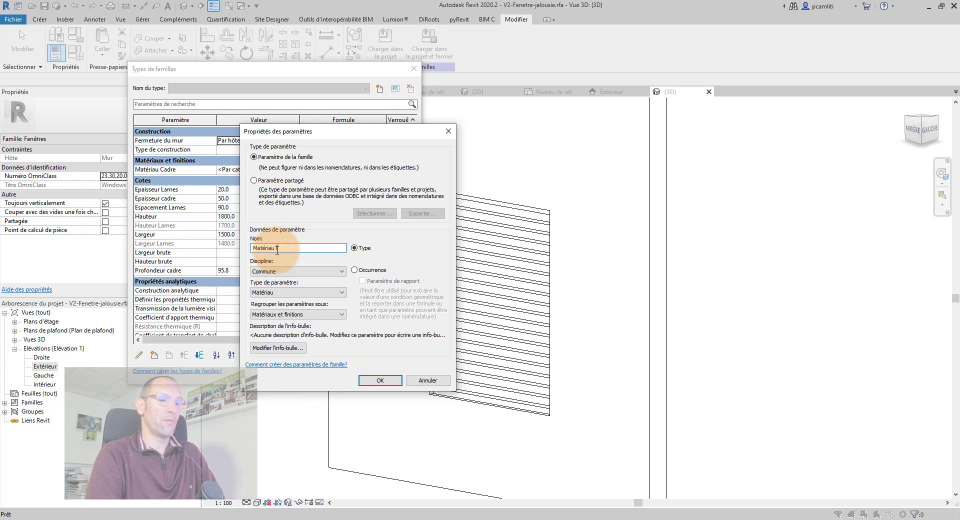
pyautogui.write('lames')
pyautogui.press('Return')
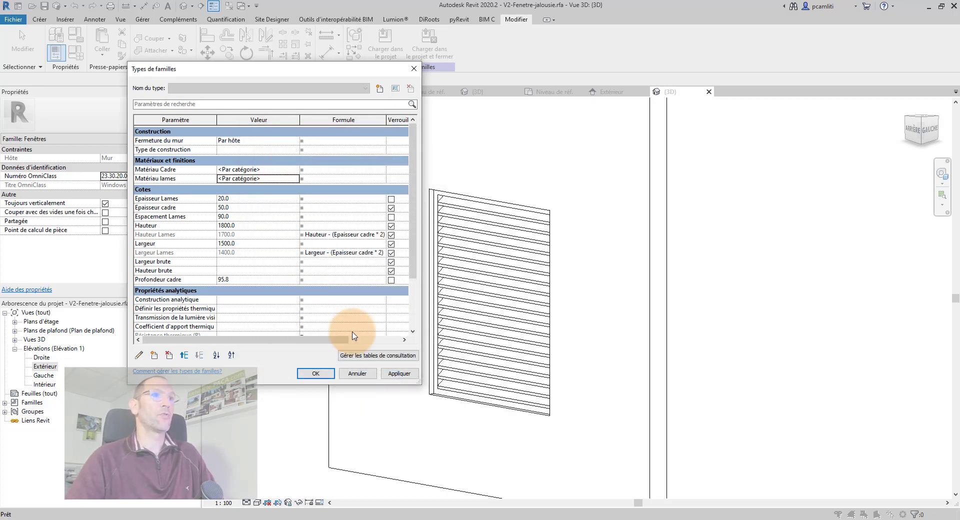
pyautogui.click(319, 373)
# Step: Associate the louvre array's Matériau Lames type parameter with the window family's Matériau lames parameter
pyautogui.click(477, 305)
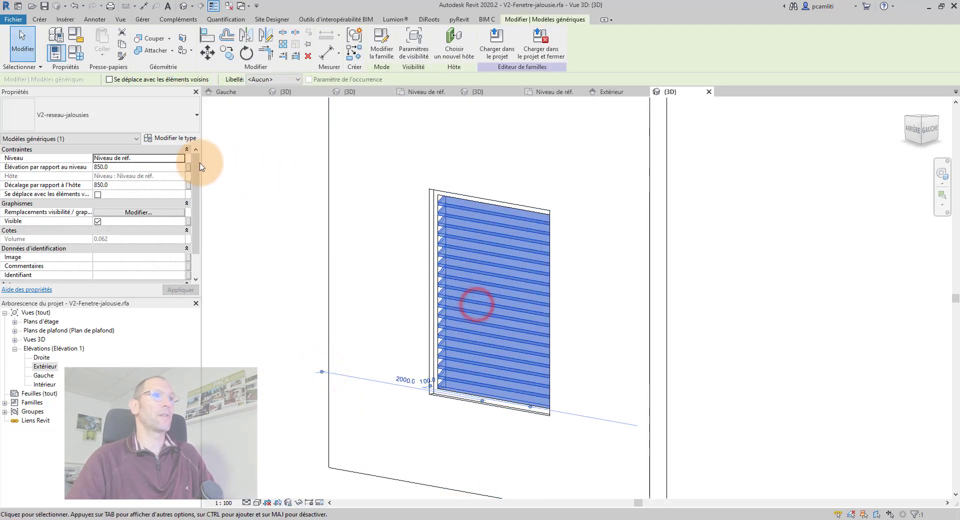
pyautogui.click(181, 138)
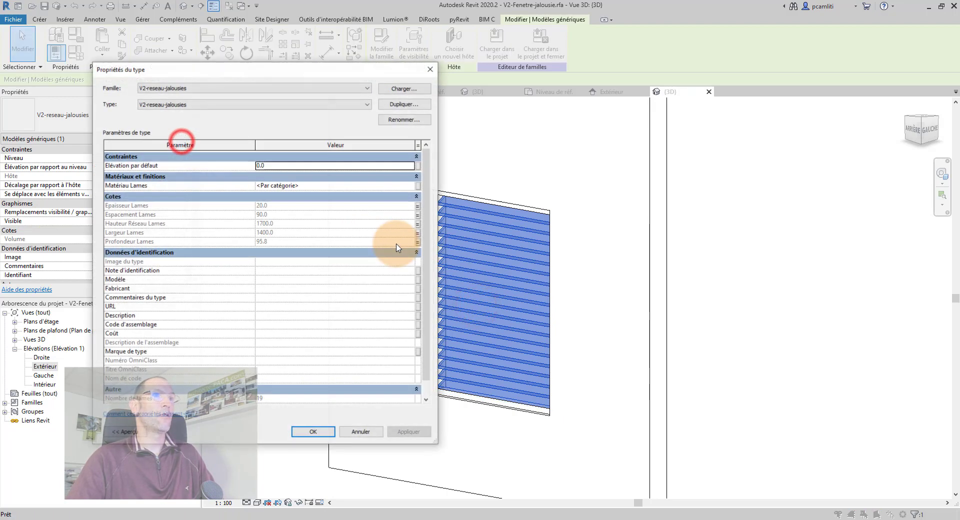
pyautogui.click(418, 185)
pyautogui.click(263, 247)
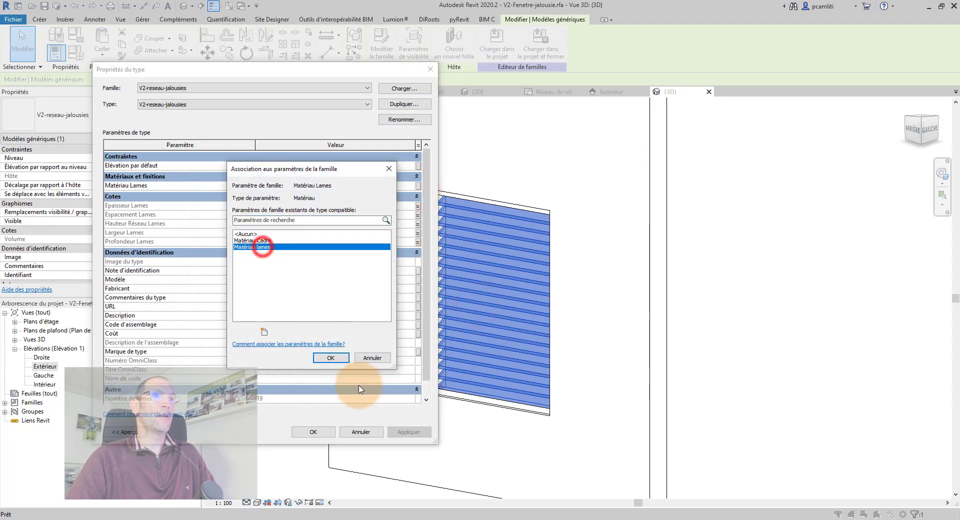
pyautogui.click(330, 358)
pyautogui.click(311, 431)
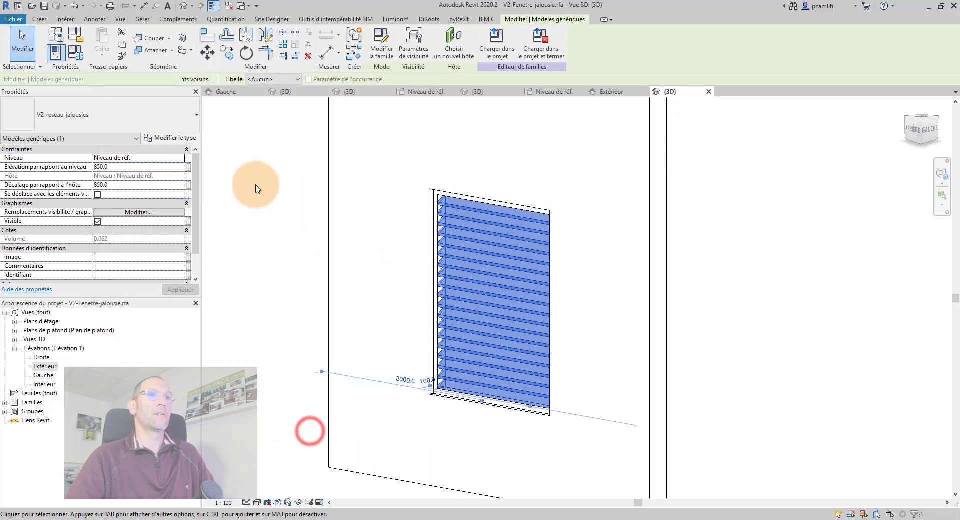
pyautogui.click(244, 164)
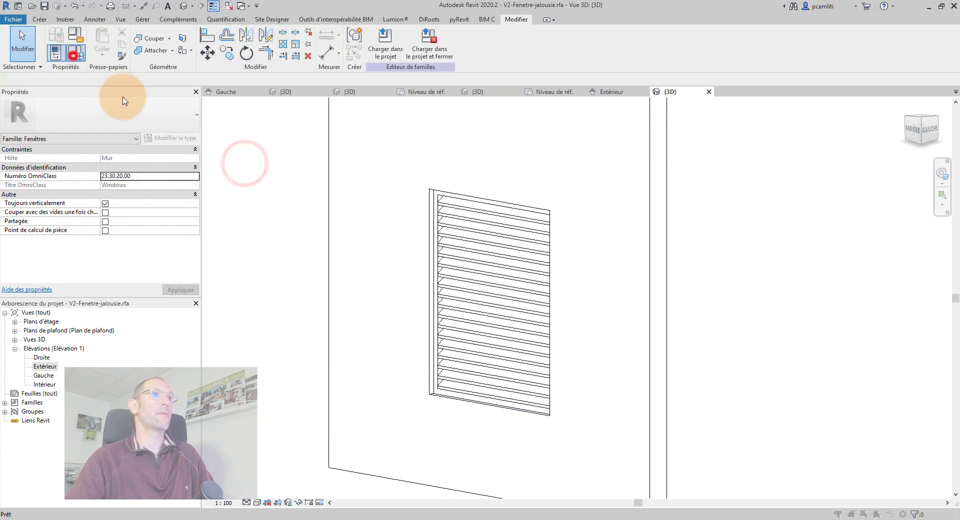
# Step: Set the window family's Matériau lames to Verre and display the 3D view in a shaded visual style
pyautogui.click(75, 52)
pyautogui.click(282, 178)
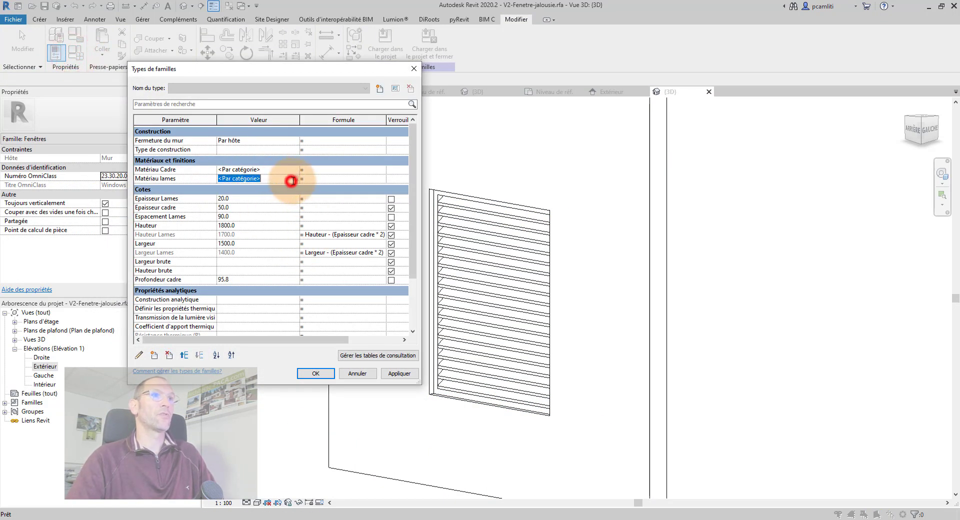
pyautogui.click(295, 179)
pyautogui.scroll(10, 203, 164)
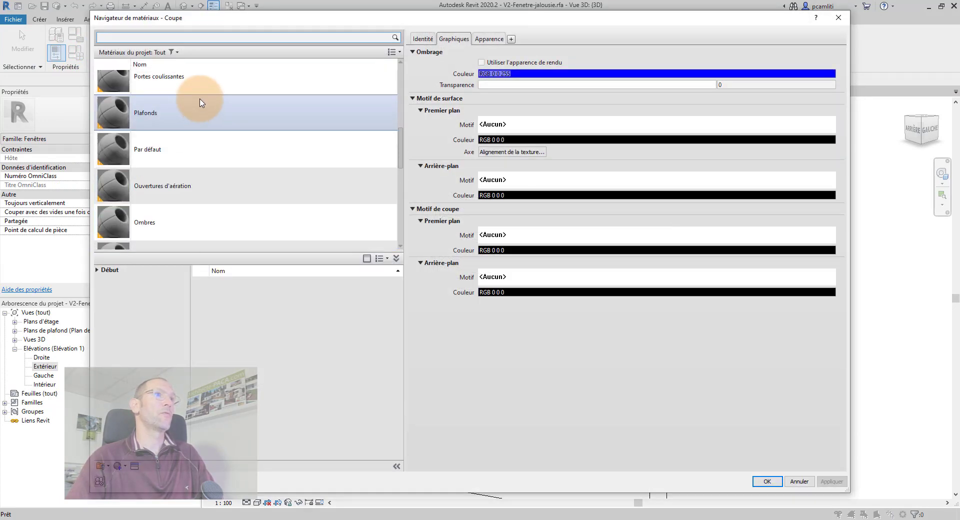
pyautogui.click(144, 115)
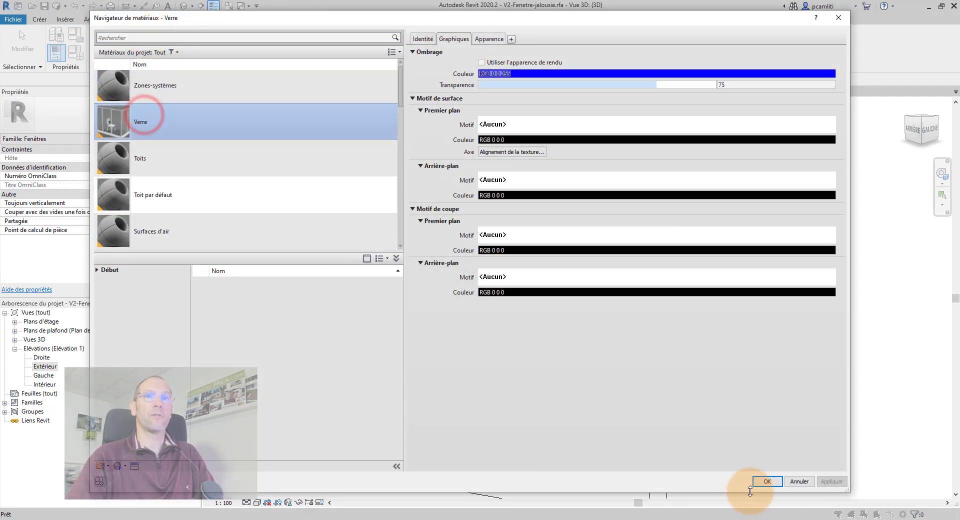
pyautogui.click(768, 480)
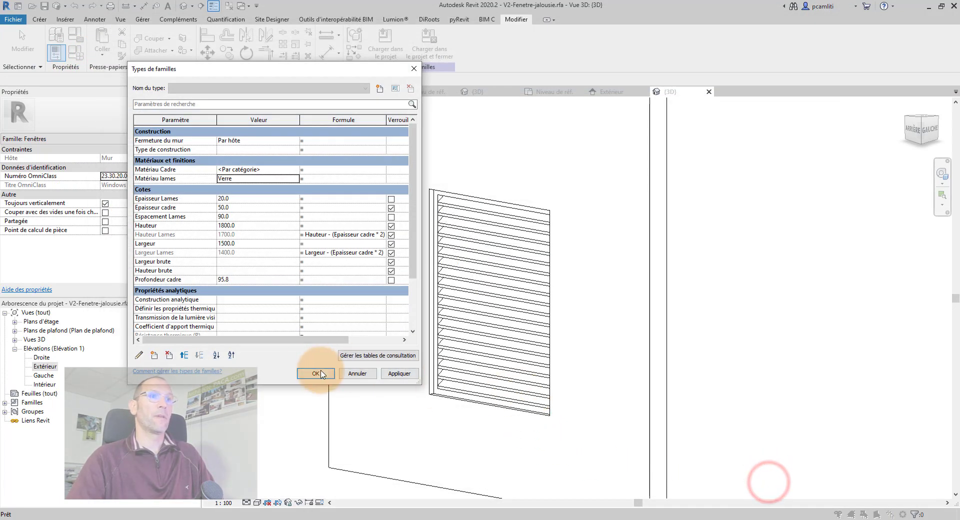
pyautogui.click(317, 374)
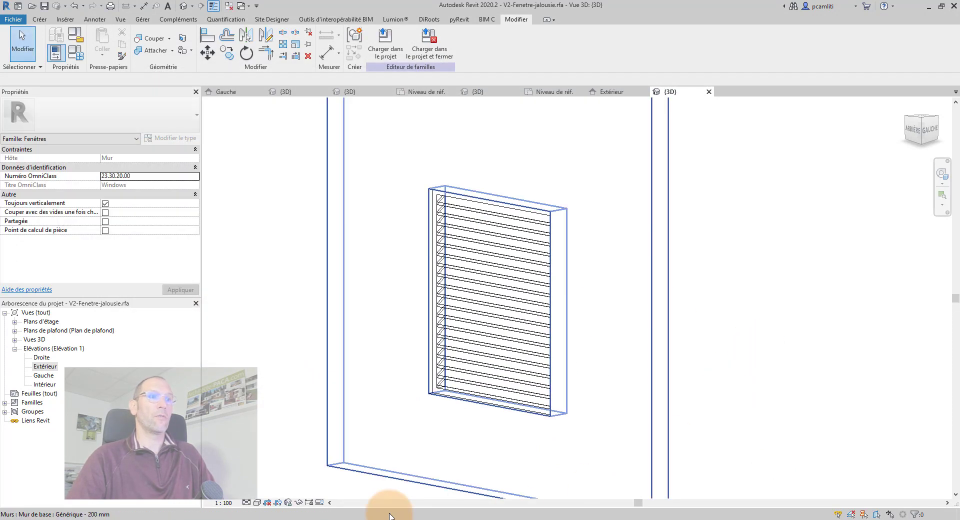
pyautogui.click(256, 503)
pyautogui.click(274, 457)
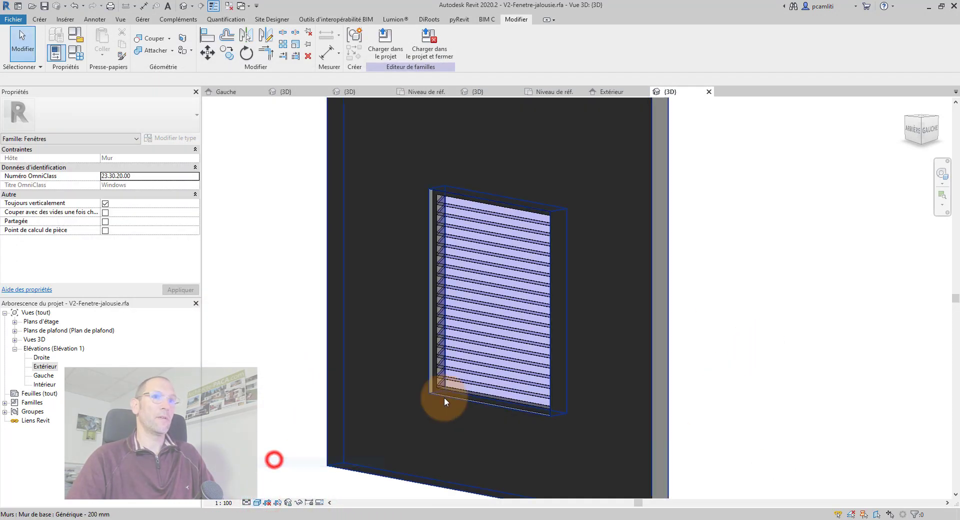